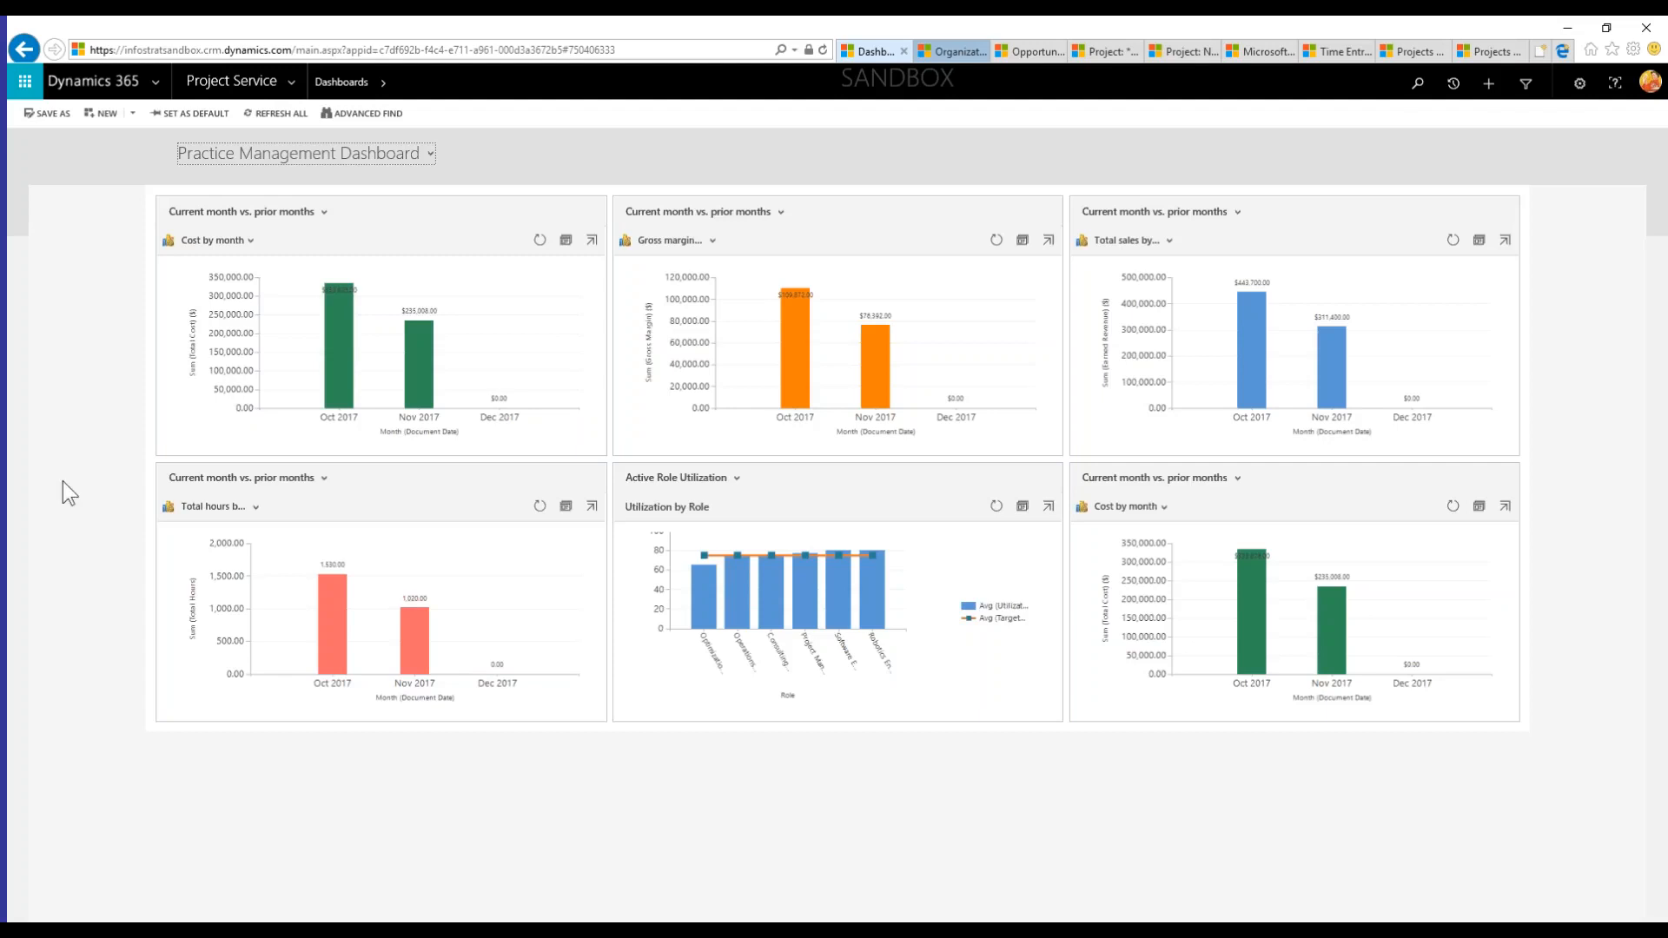
# - Switch the dashboard chart below Total sales by month to Gross margin by month, followed by Total hours by month
pyautogui.click(1155, 508)
pyautogui.click(1184, 560)
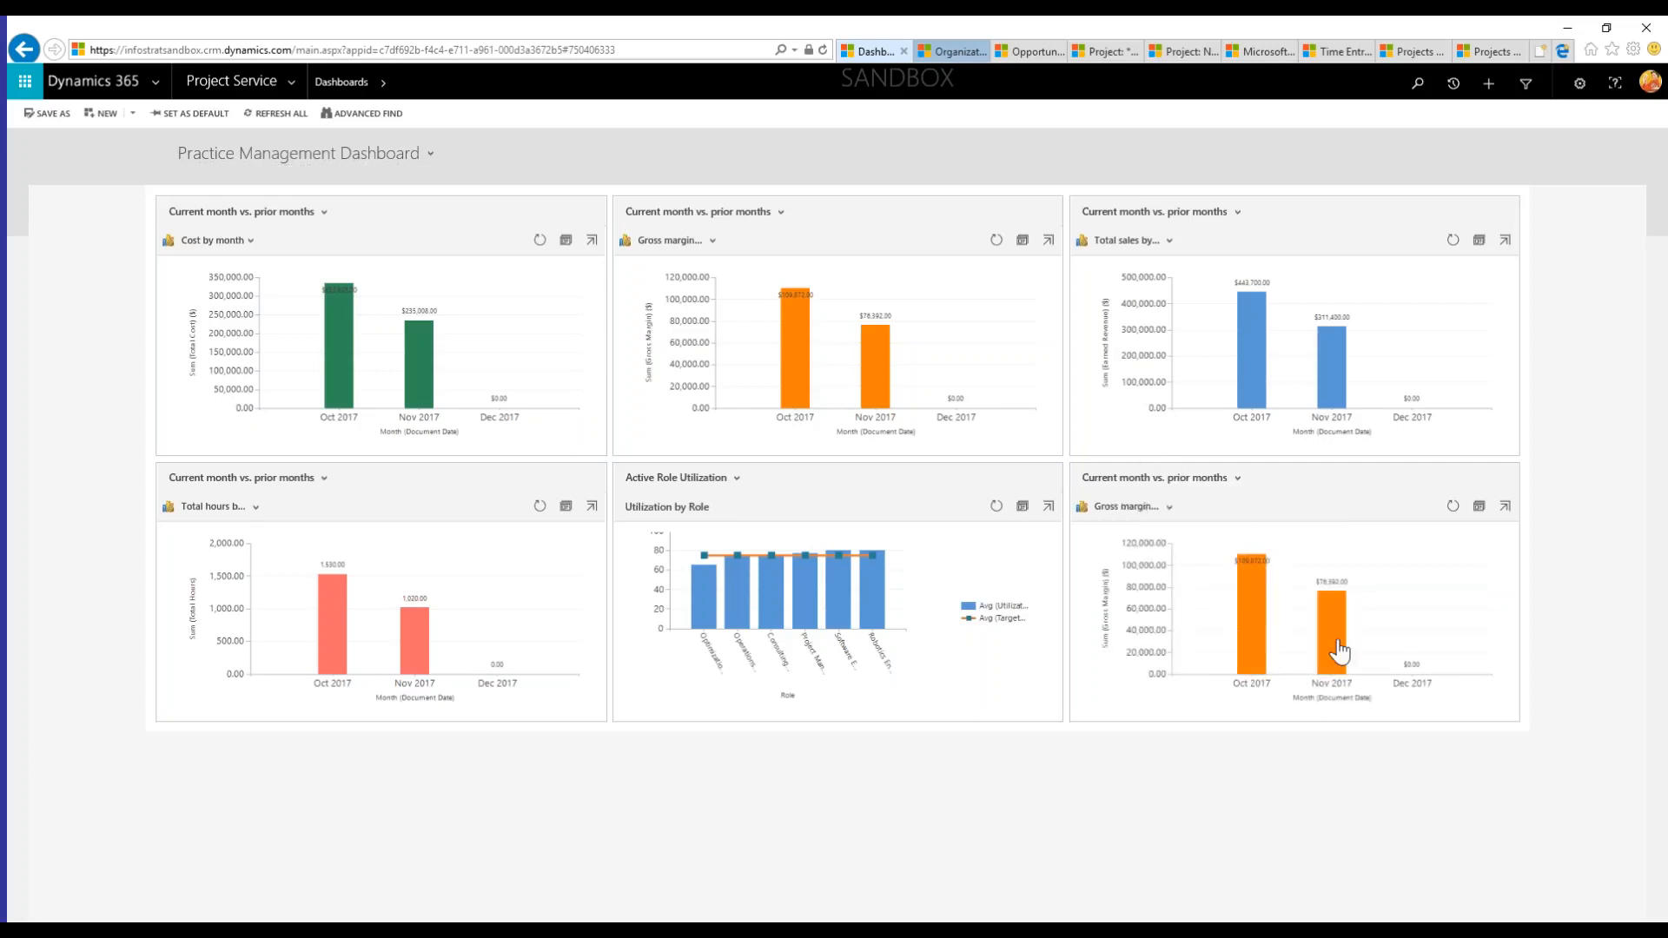
pyautogui.click(1164, 516)
pyautogui.click(1168, 571)
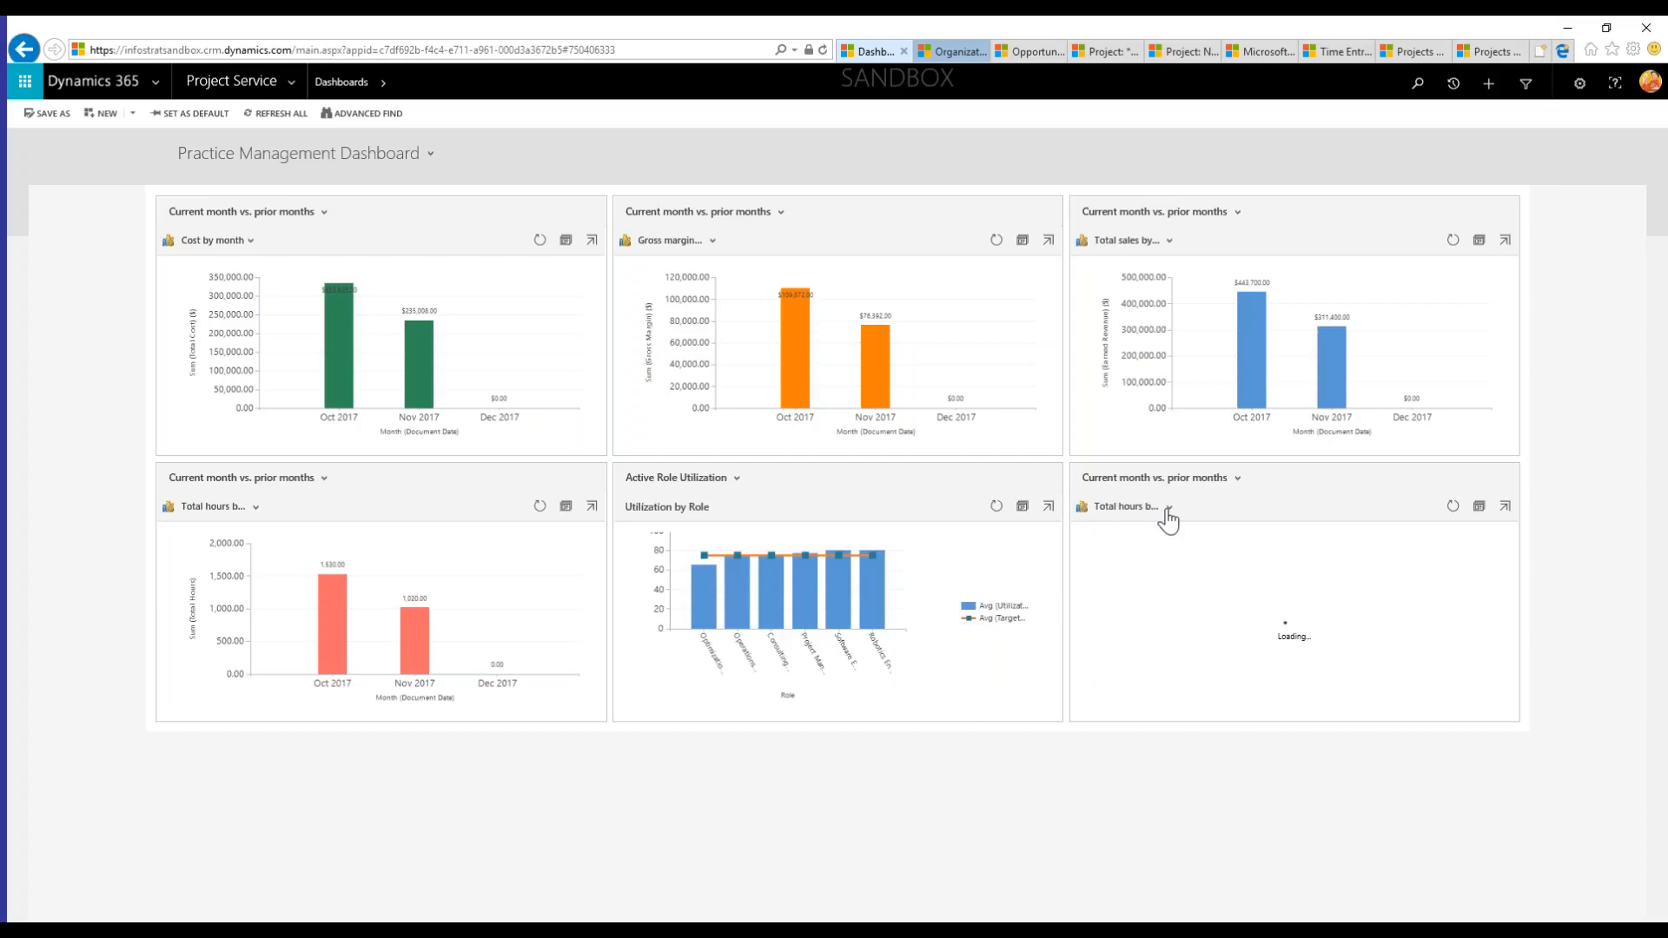
# - Inspect the Oct 2017 drill-down options in the enlarged Total hours by month chart, and return that tile to Cost by month
pyautogui.click(1504, 509)
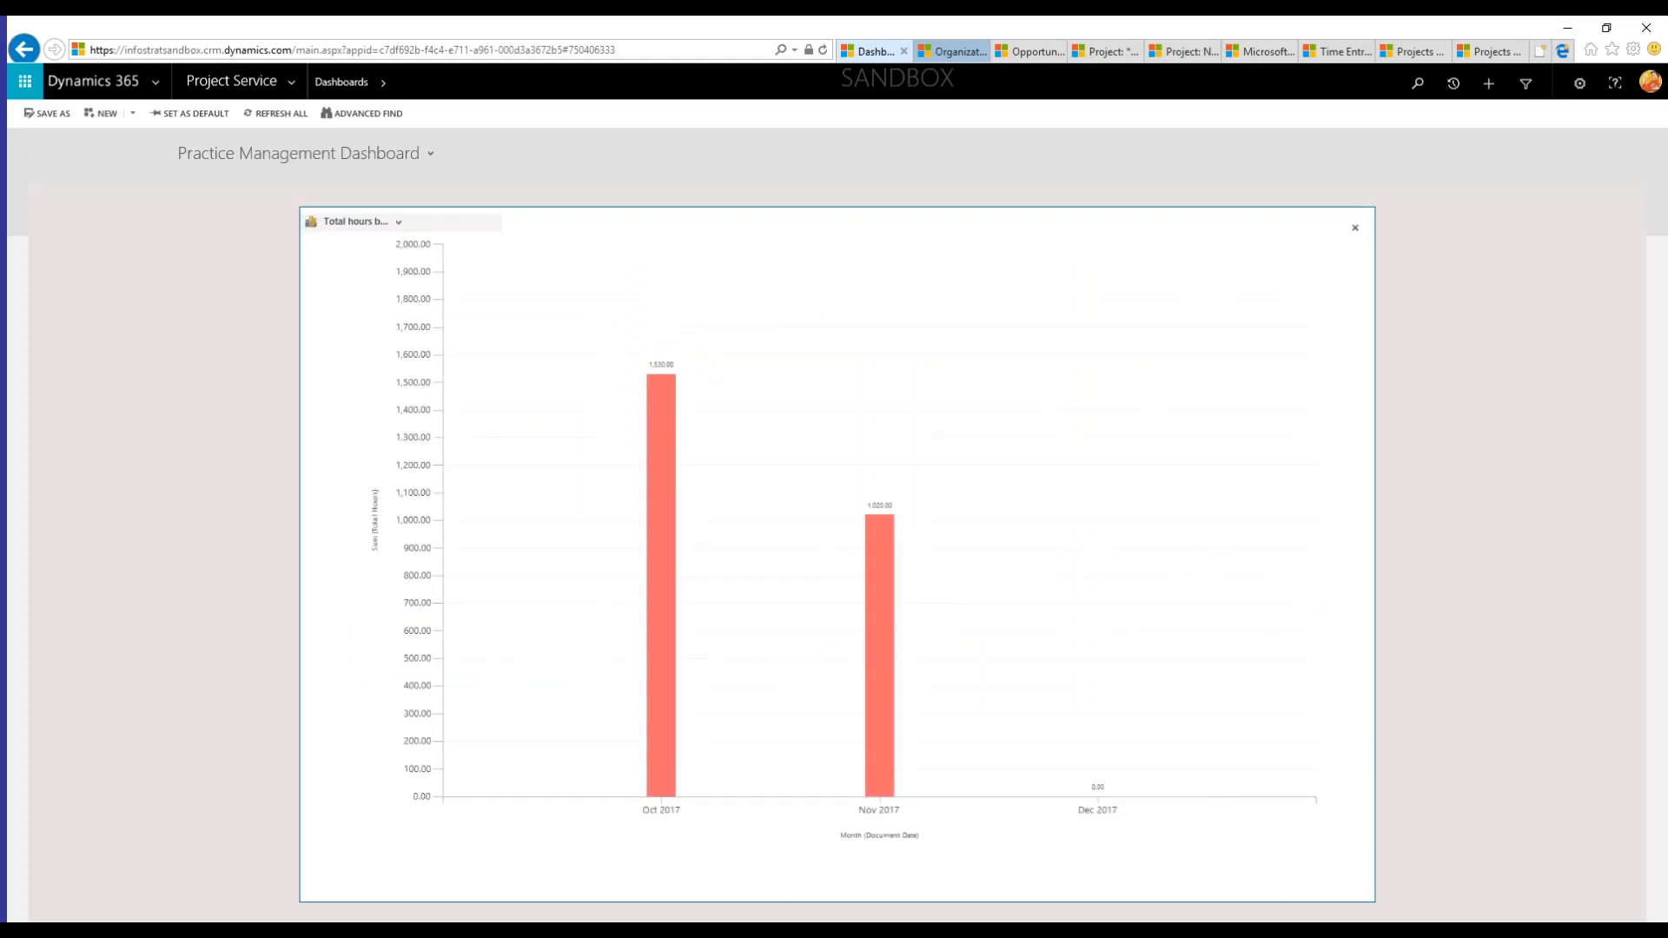
pyautogui.click(675, 528)
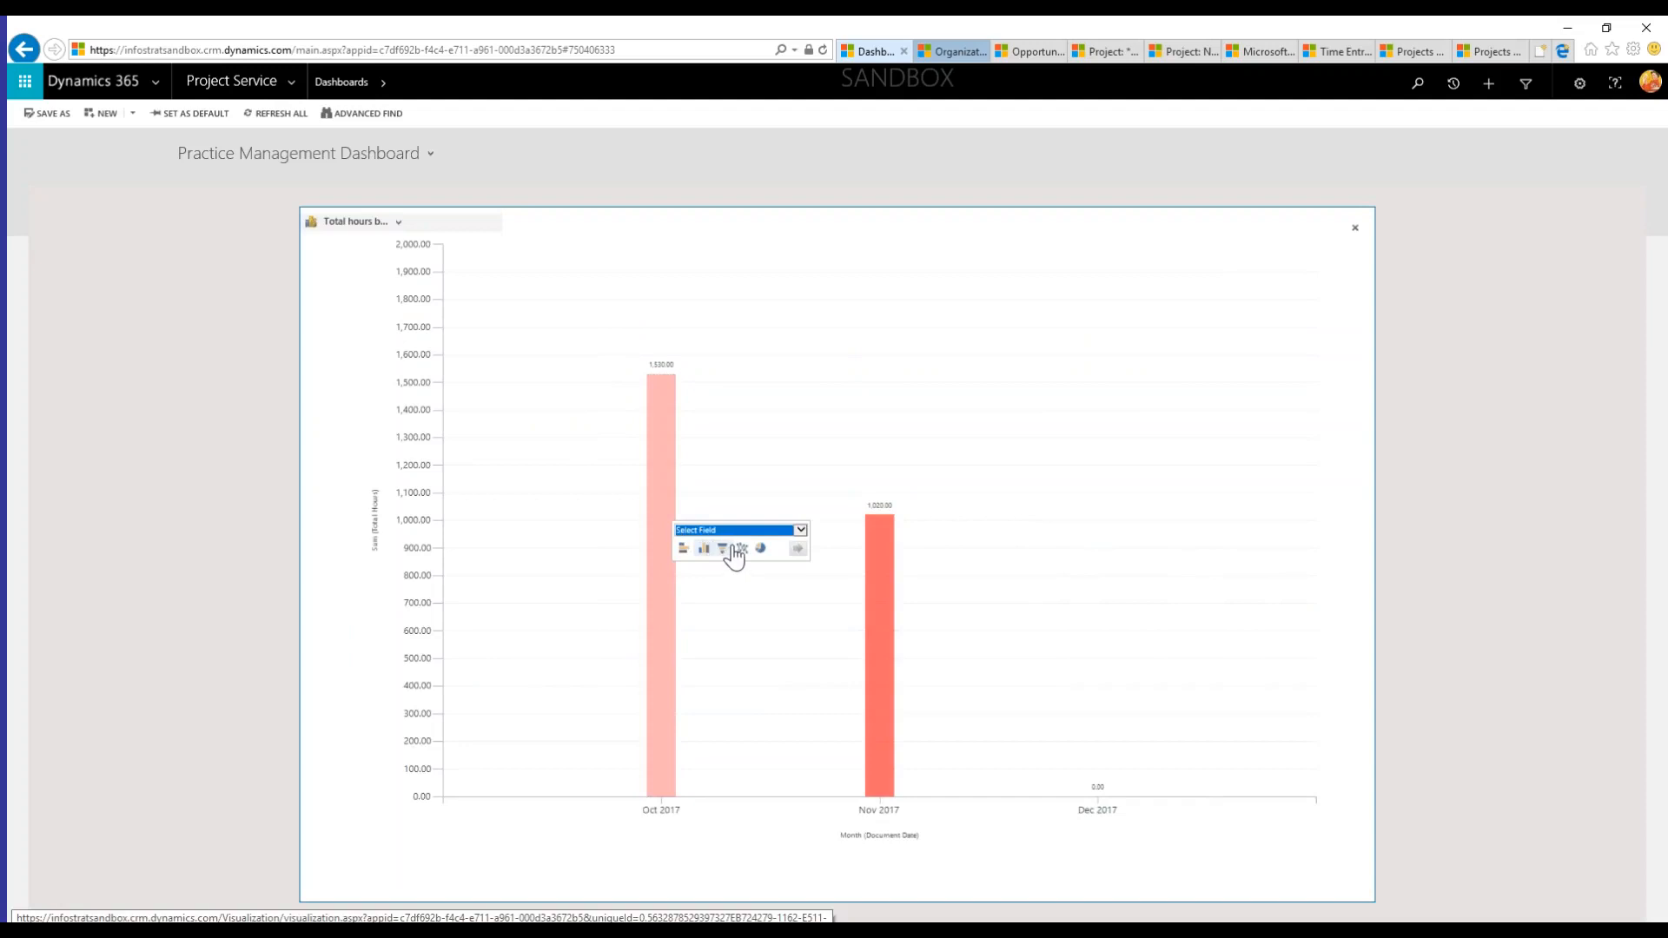
pyautogui.click(1355, 227)
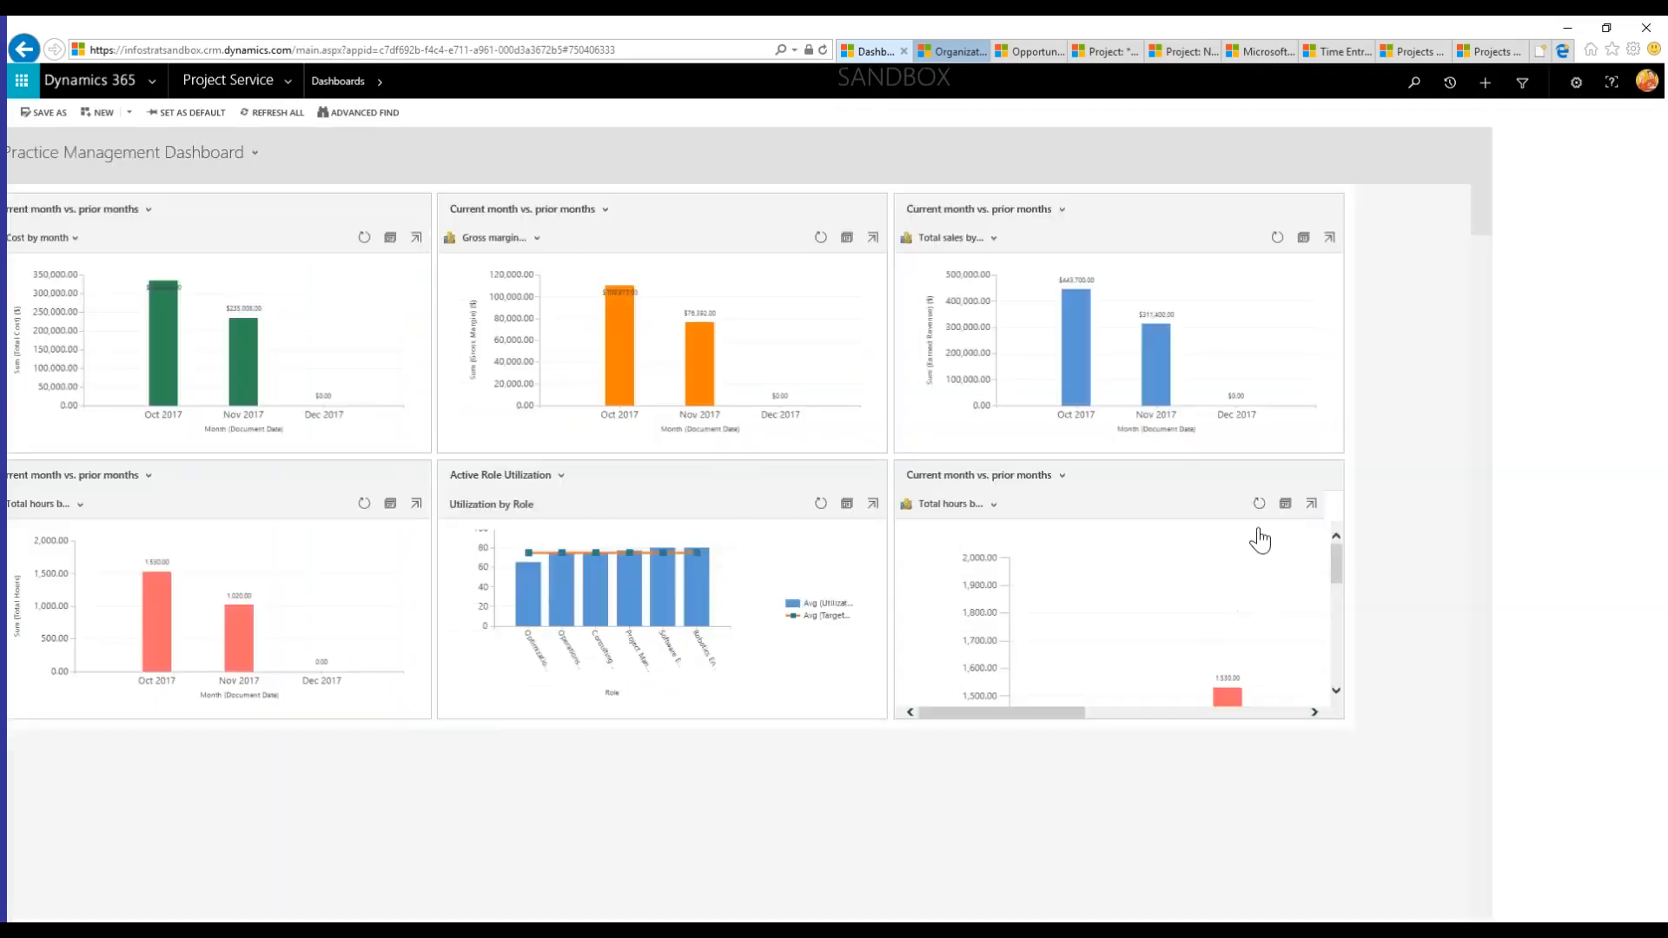
pyautogui.click(991, 506)
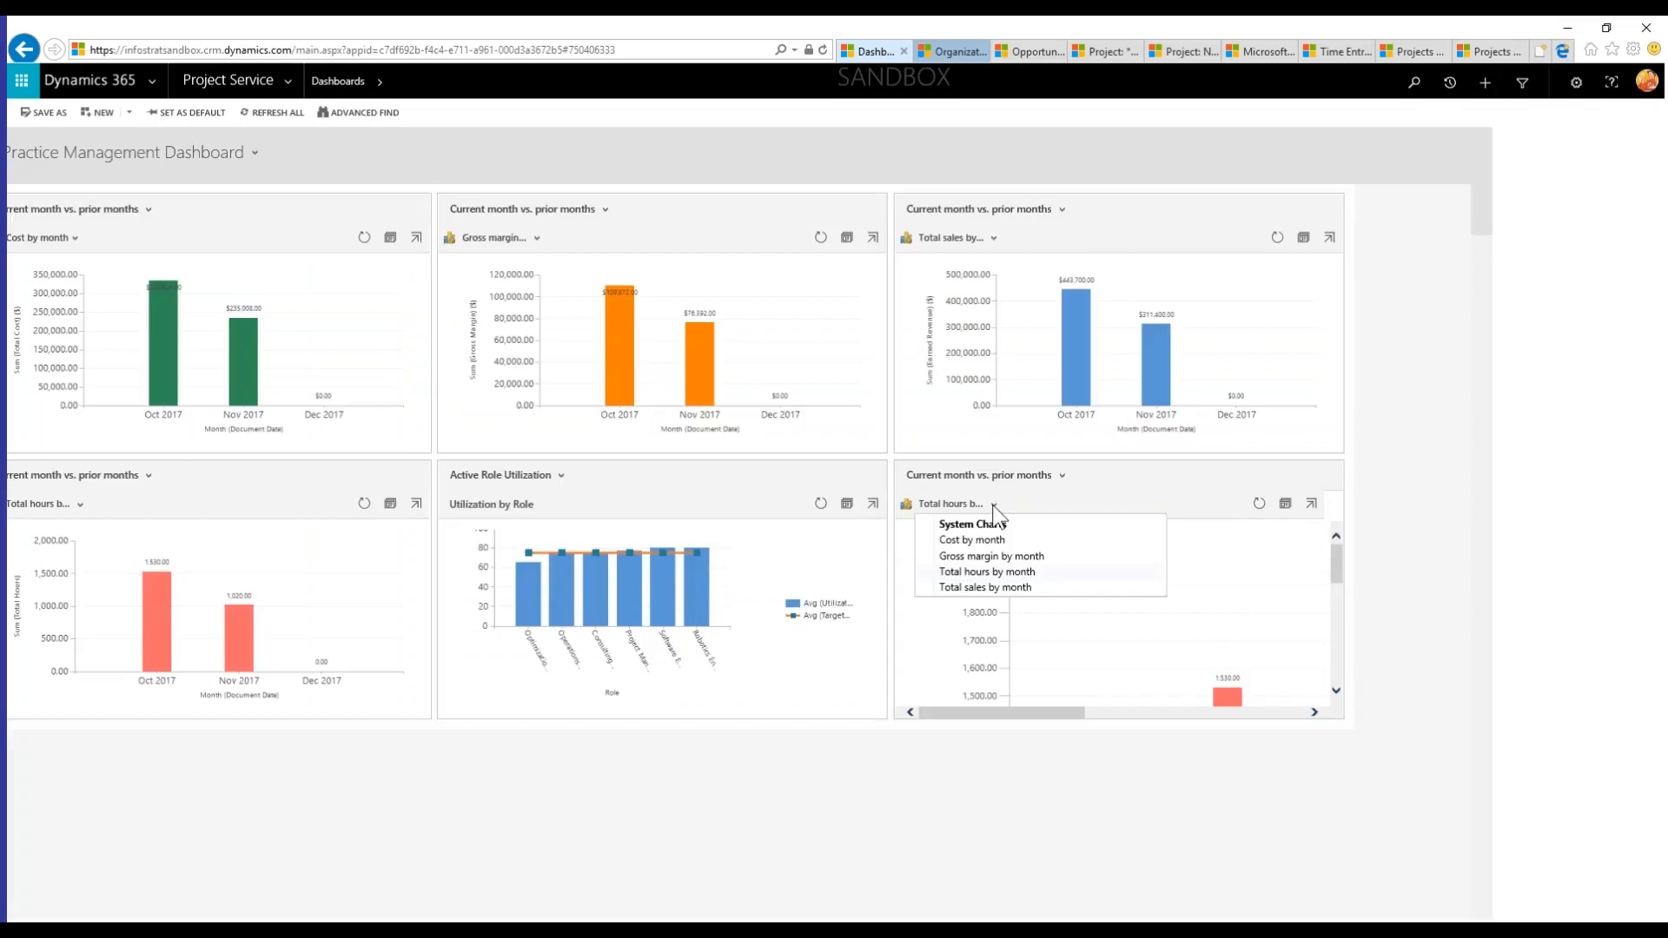
pyautogui.click(991, 546)
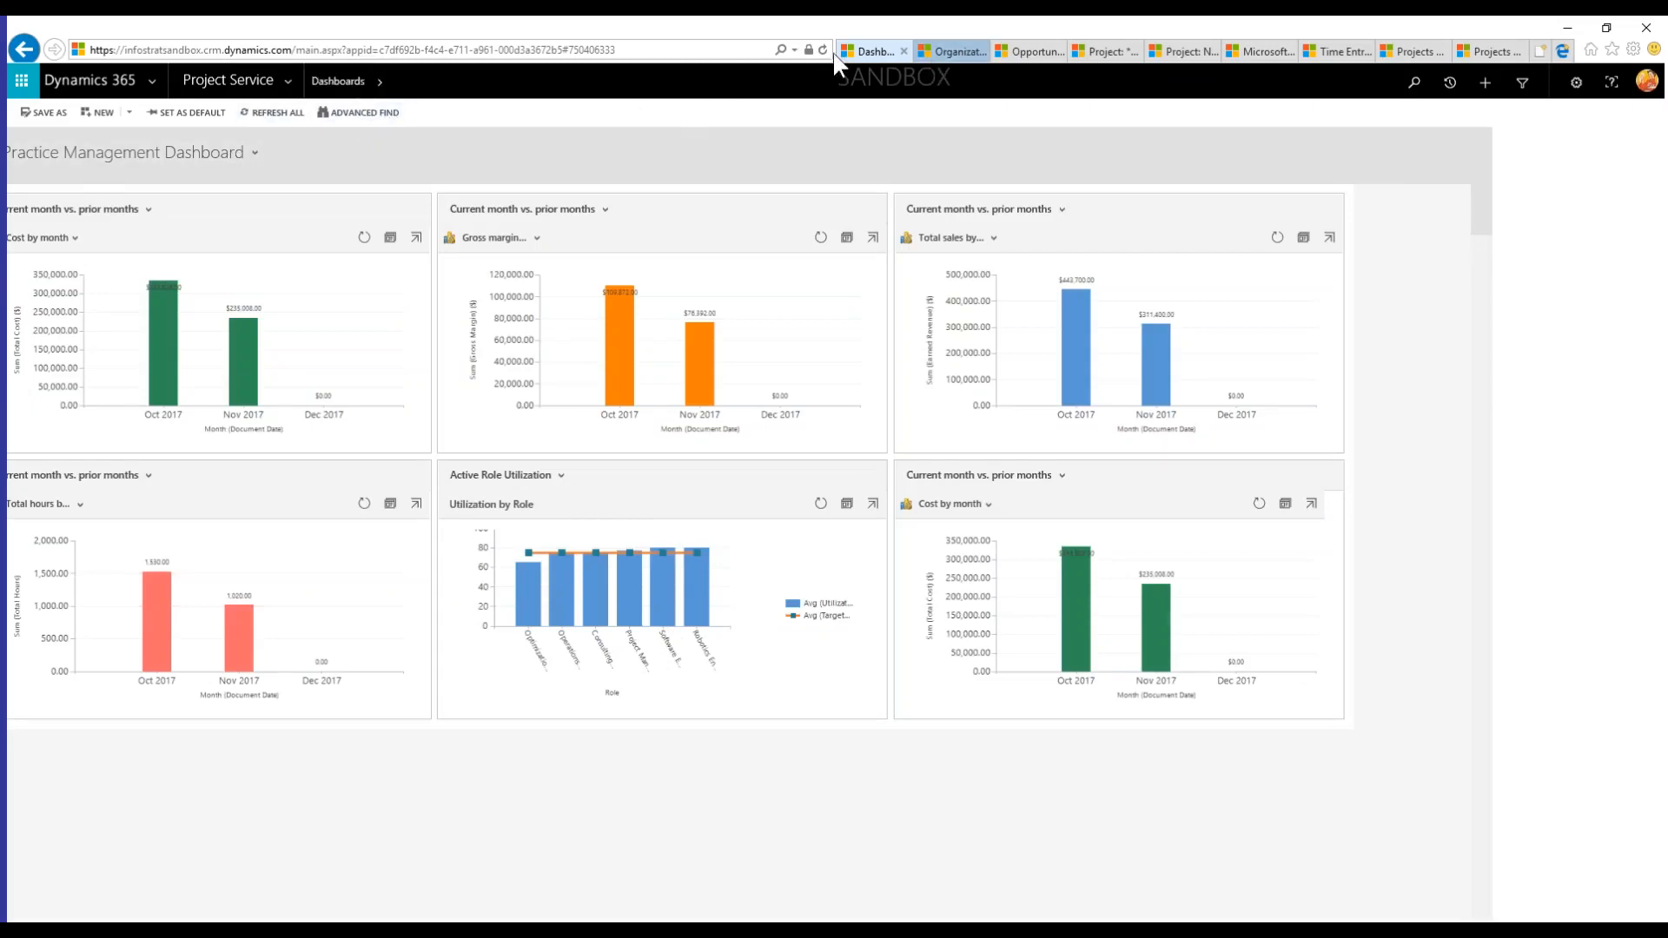
# - Close the dashboard tab and review the available Project Service areas from the organizational units page
pyautogui.click(903, 52)
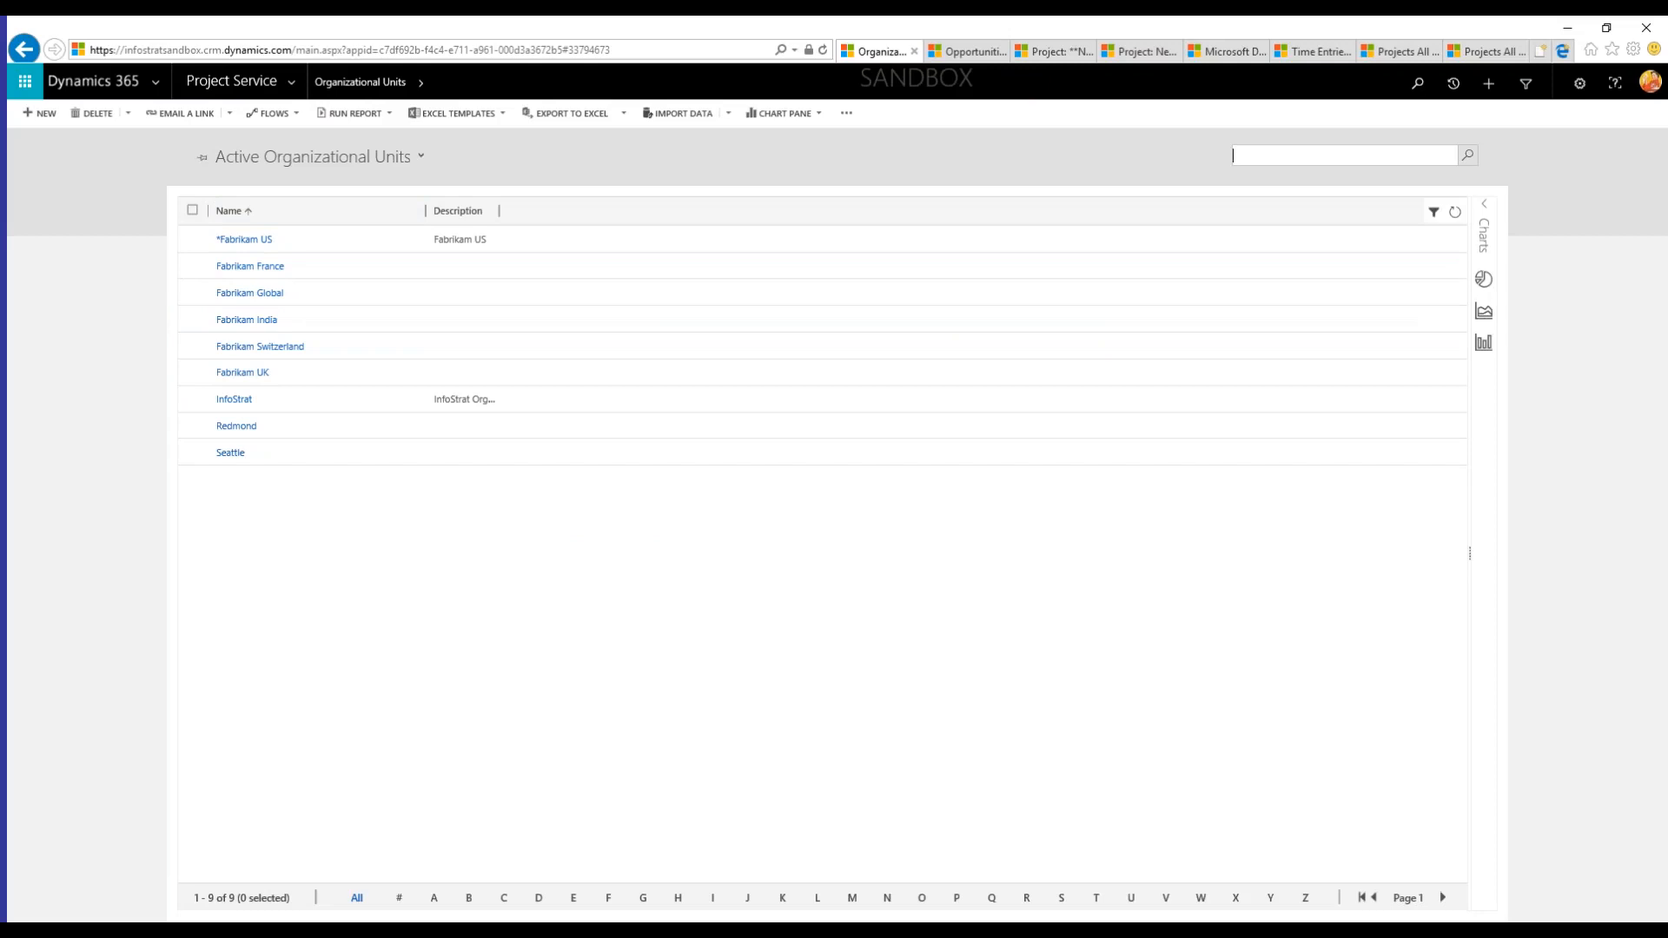
pyautogui.click(292, 82)
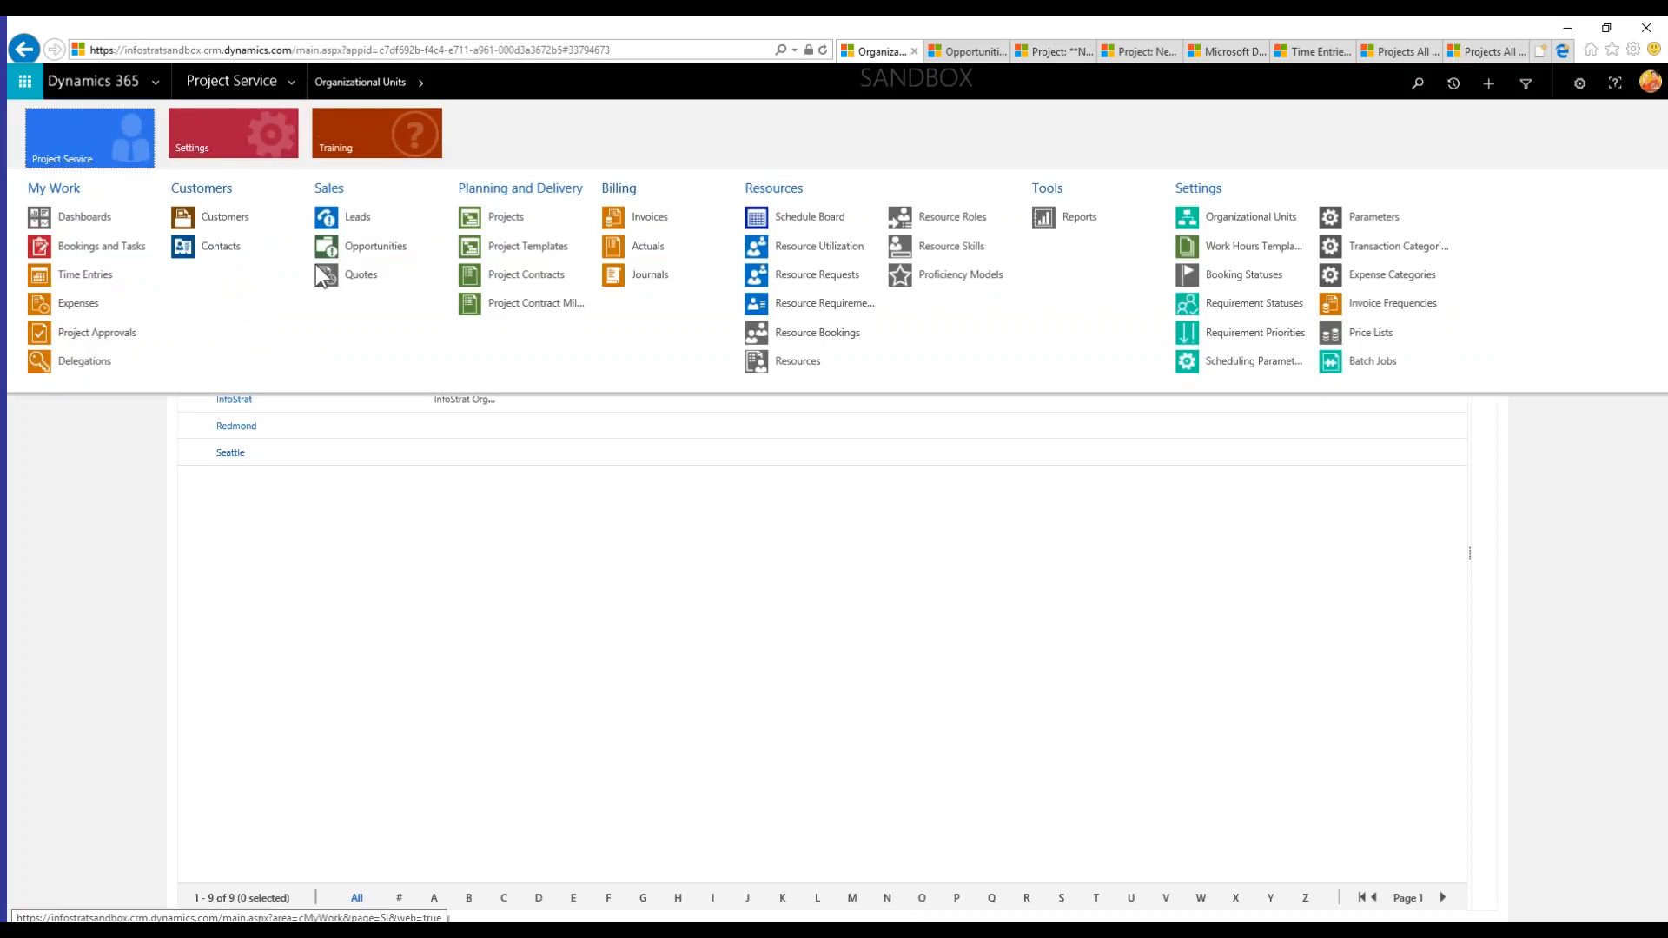
pyautogui.click(437, 601)
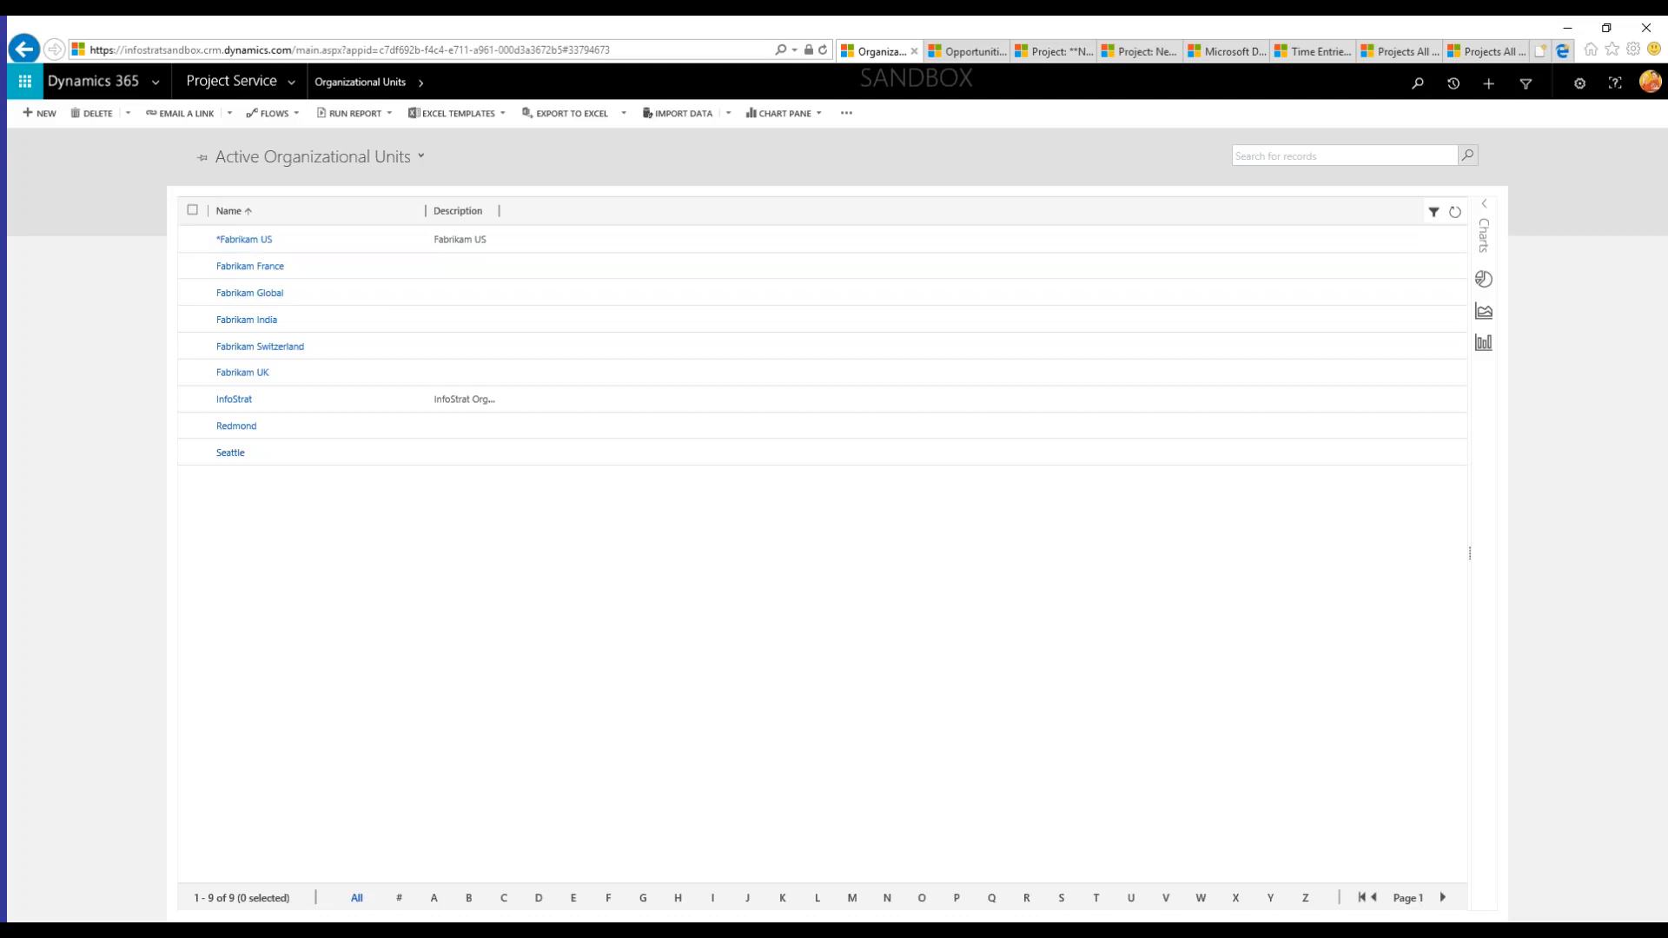
# - View the *Fabrikam US organizational unit and its US Cost Rates price list entry
pyautogui.click(262, 248)
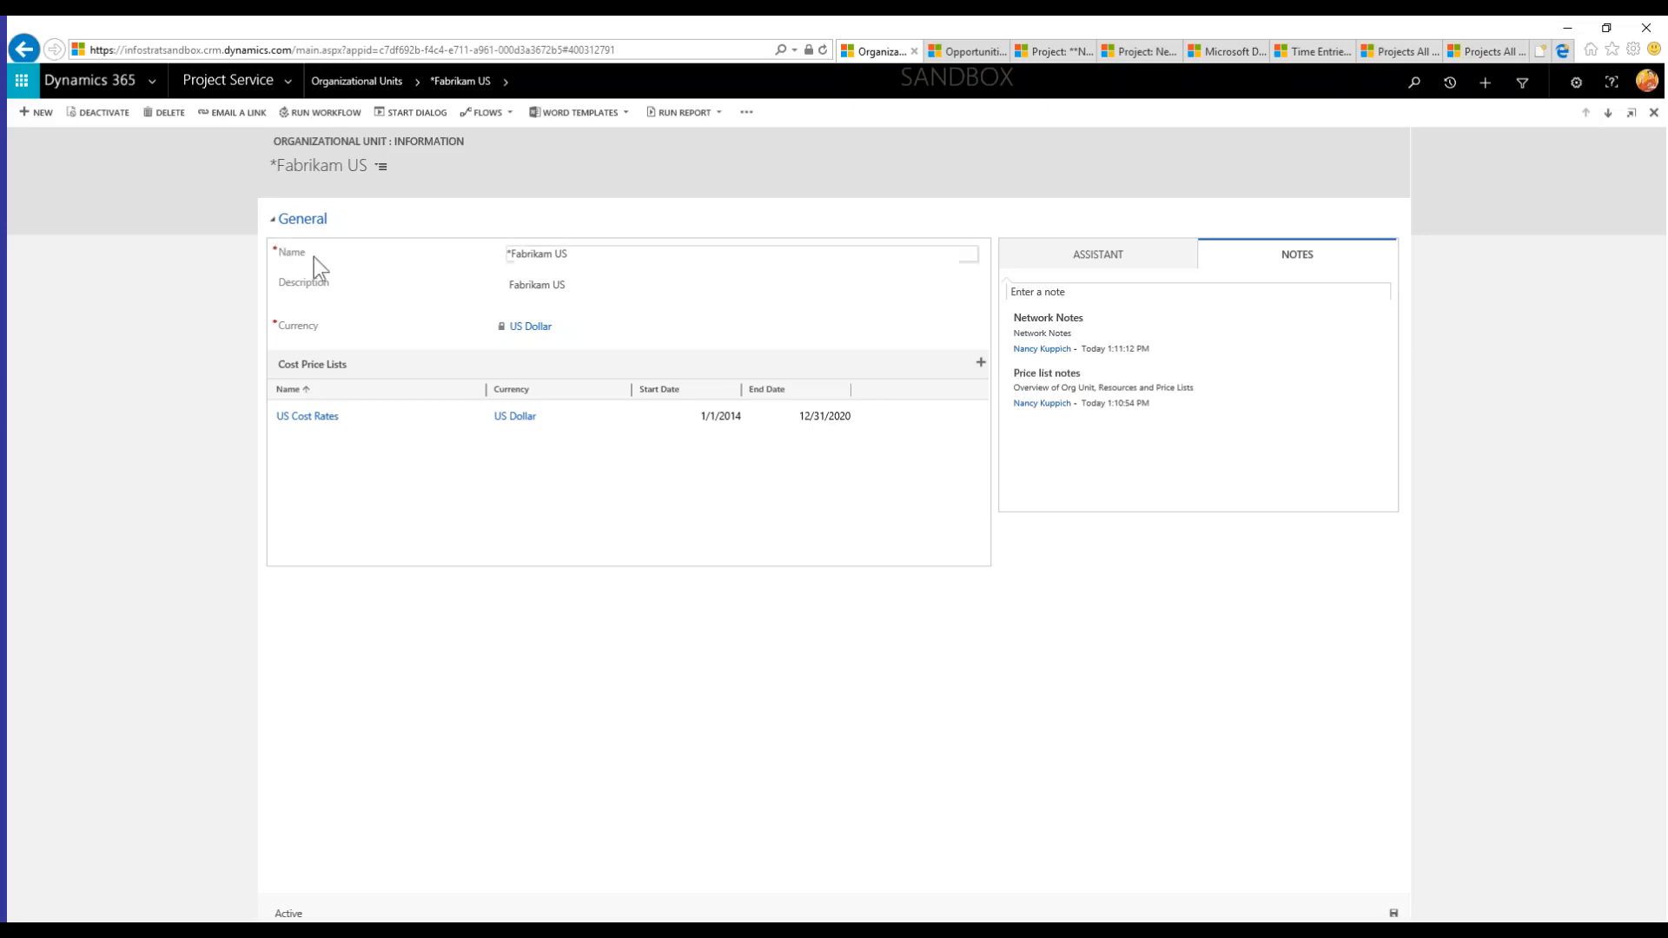
pyautogui.click(361, 419)
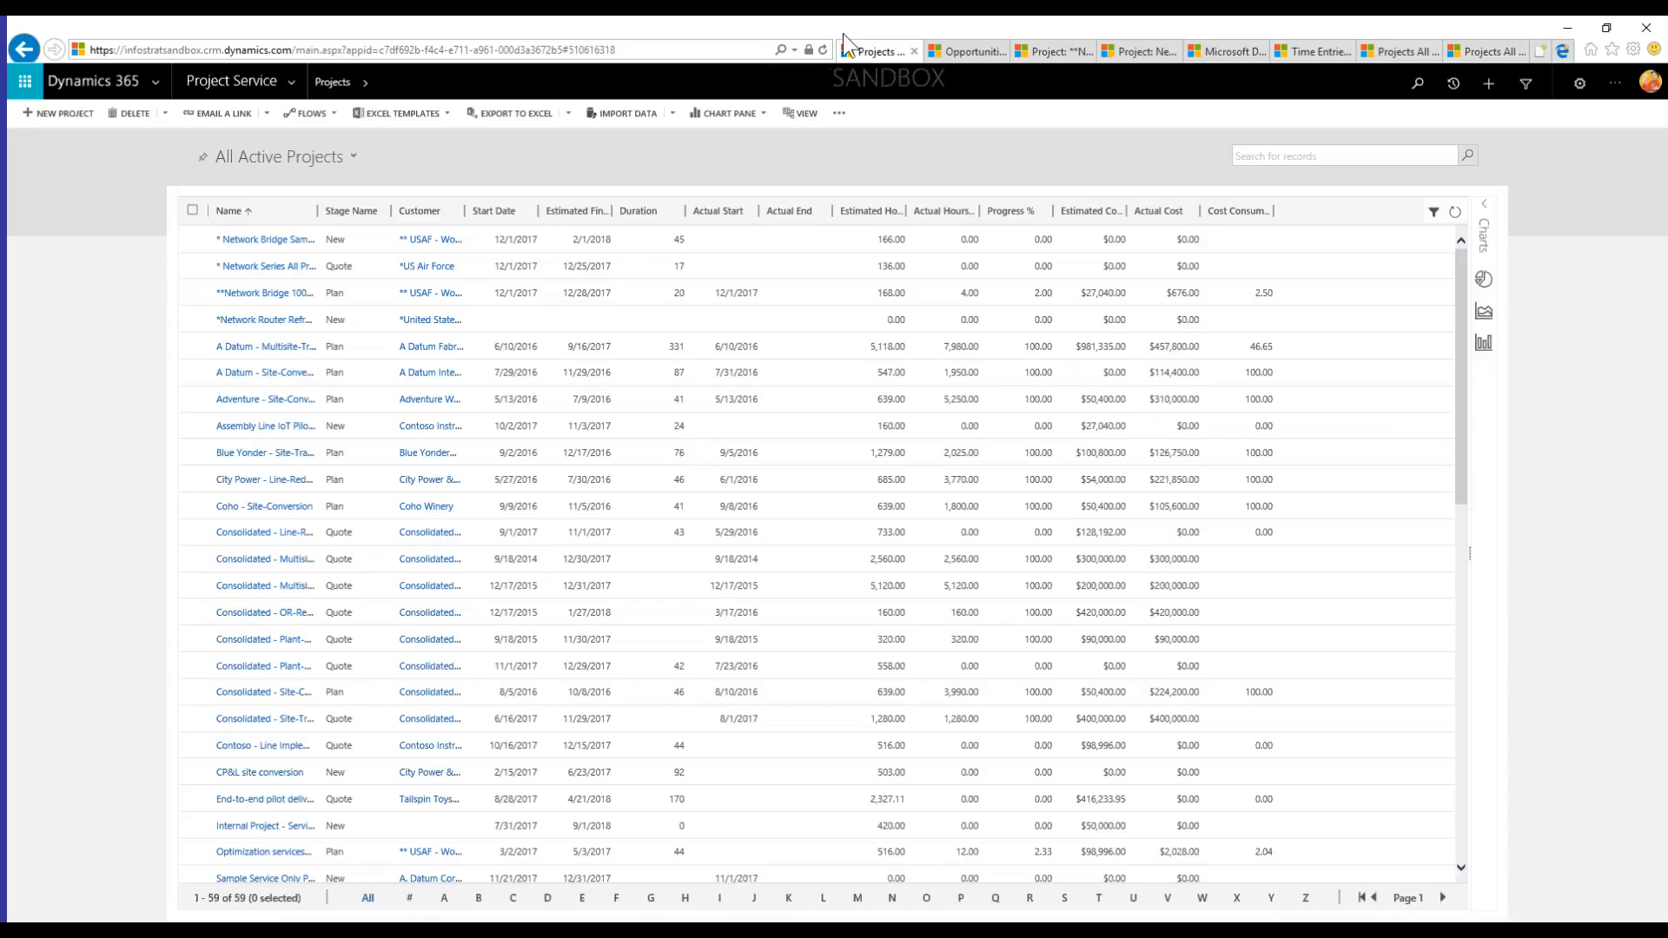
# - Go to Organizational Units, open the *Fabrikam US record and load its cost price lists
pyautogui.click(291, 84)
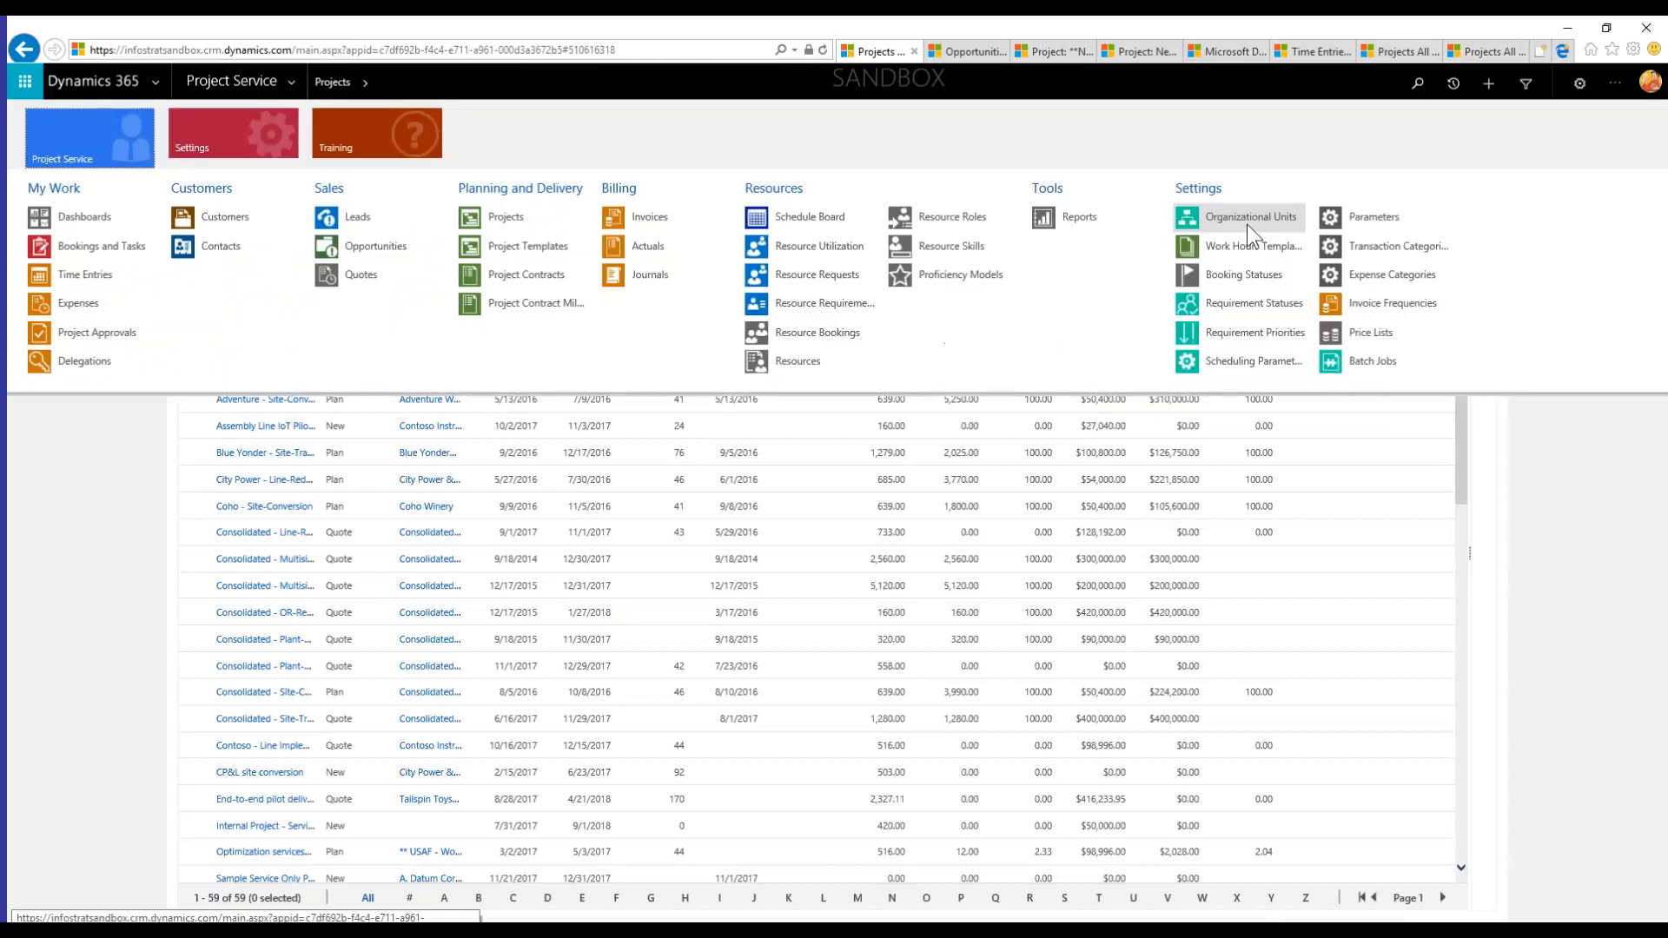
pyautogui.click(1248, 219)
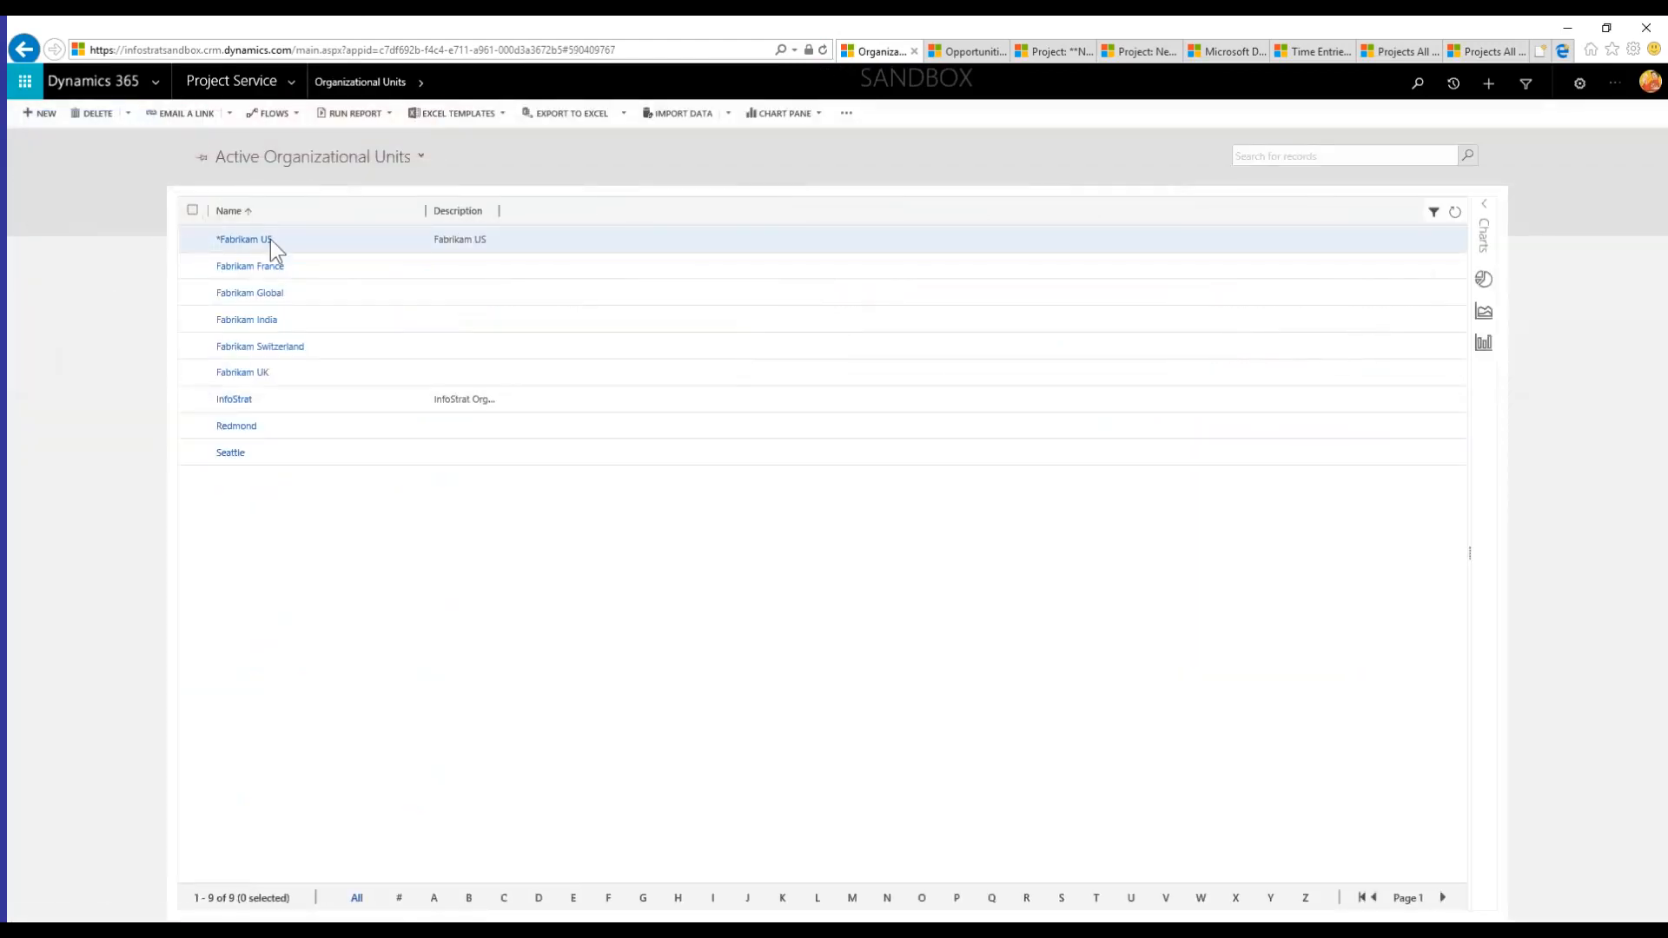
pyautogui.click(257, 246)
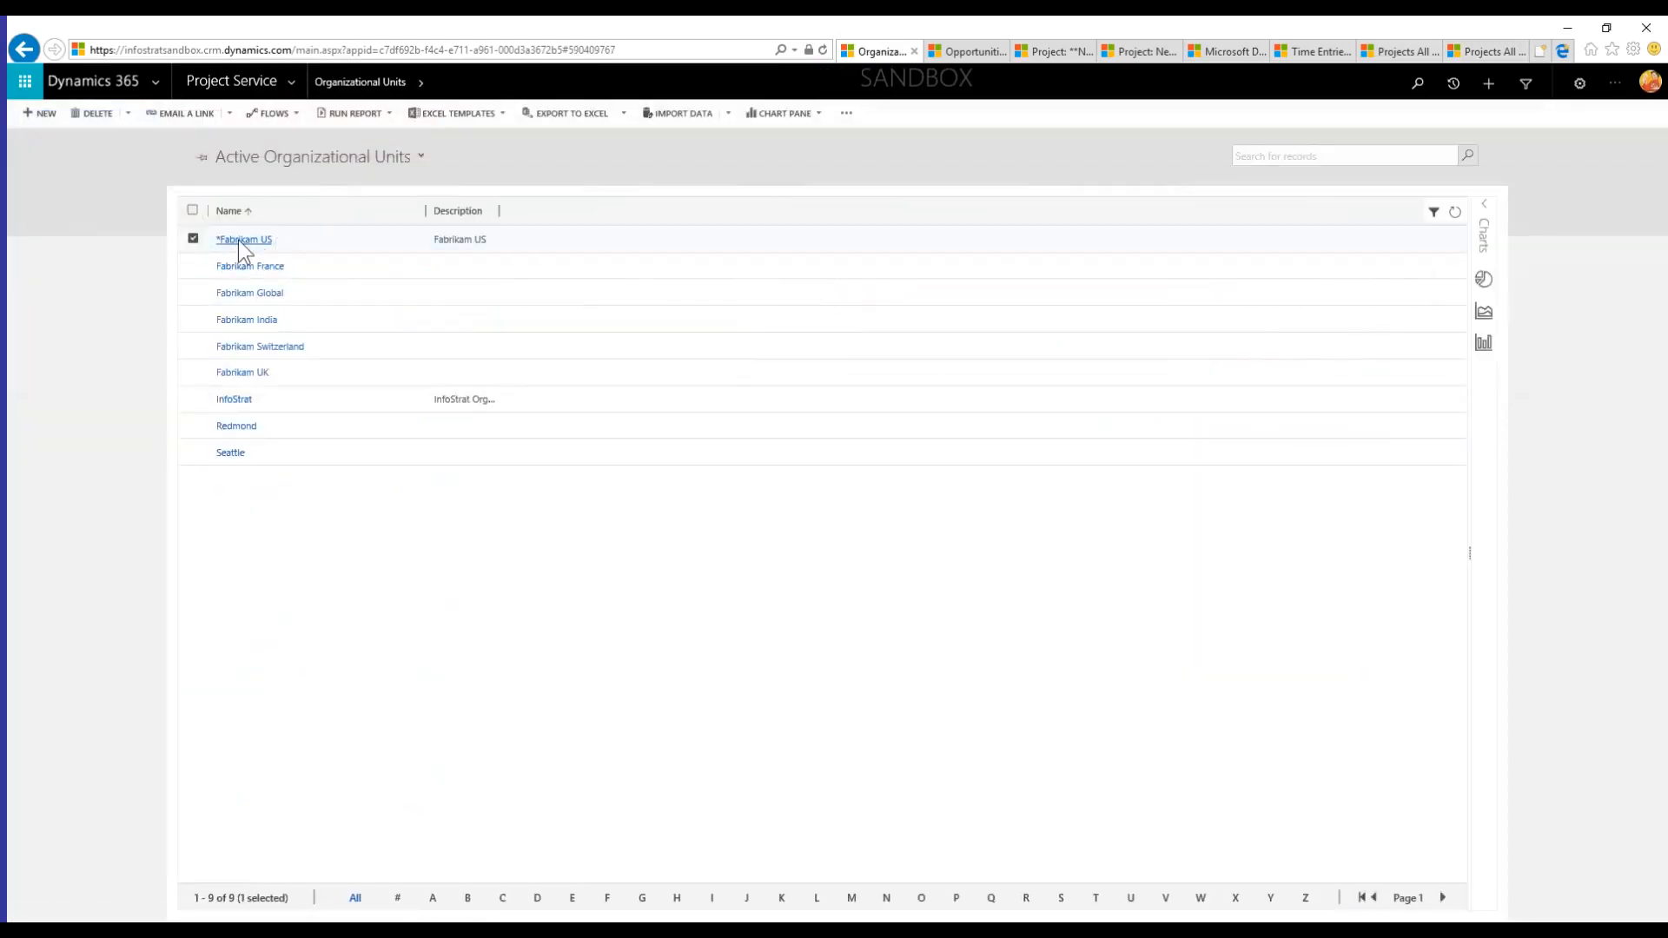
pyautogui.click(240, 237)
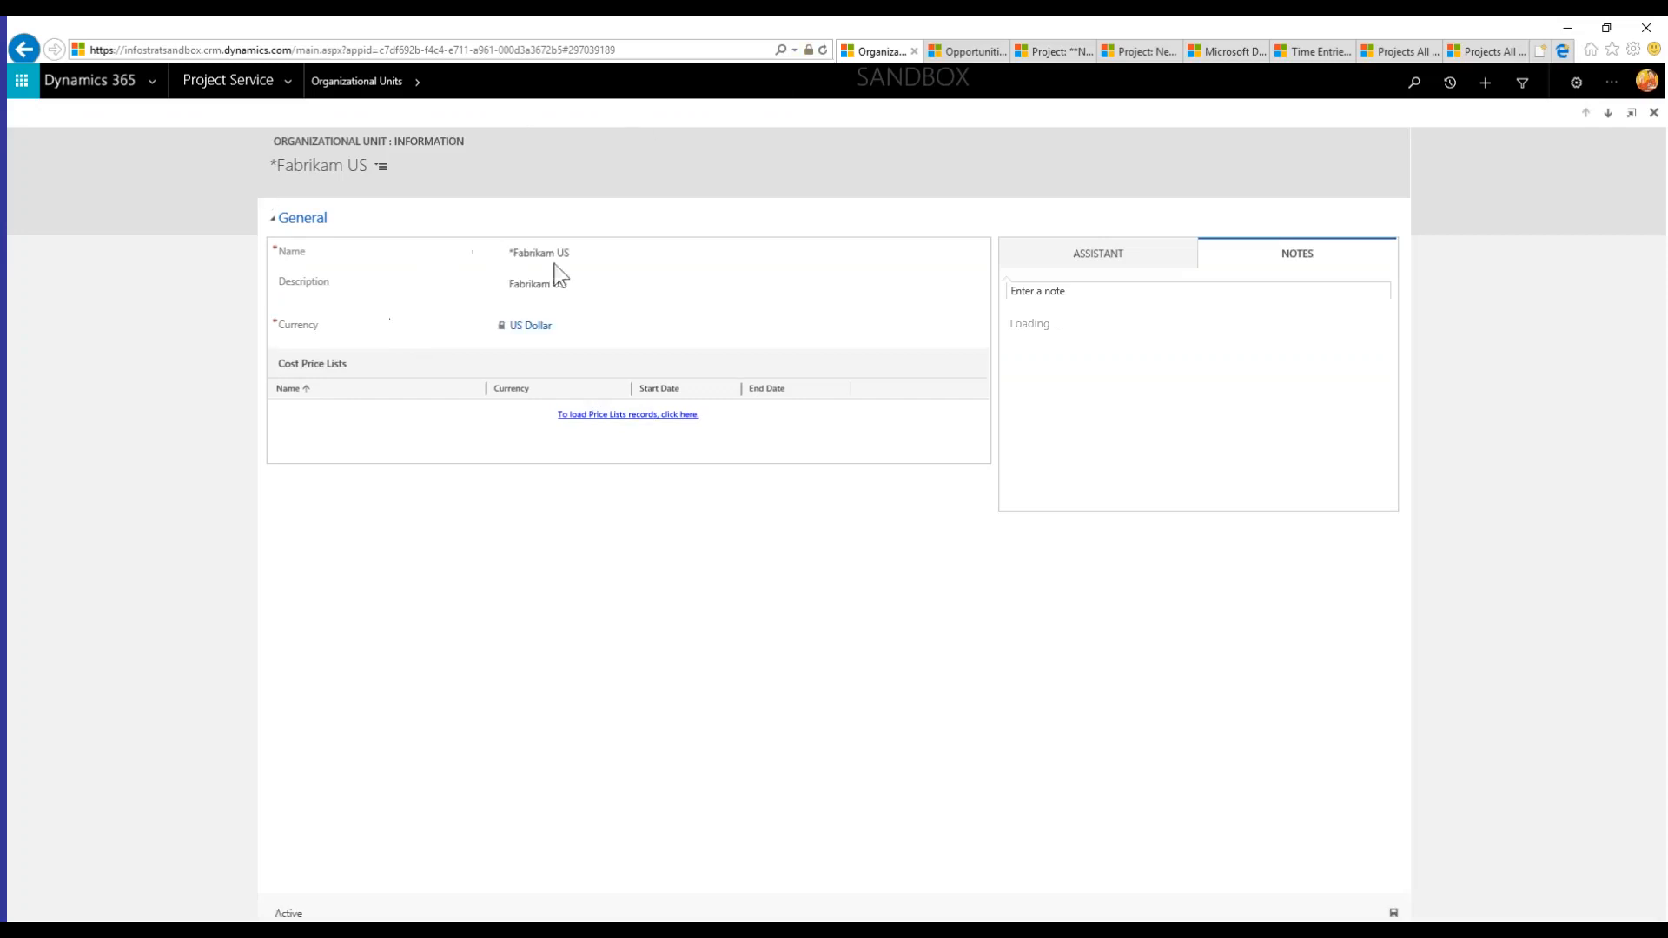
pyautogui.click(617, 416)
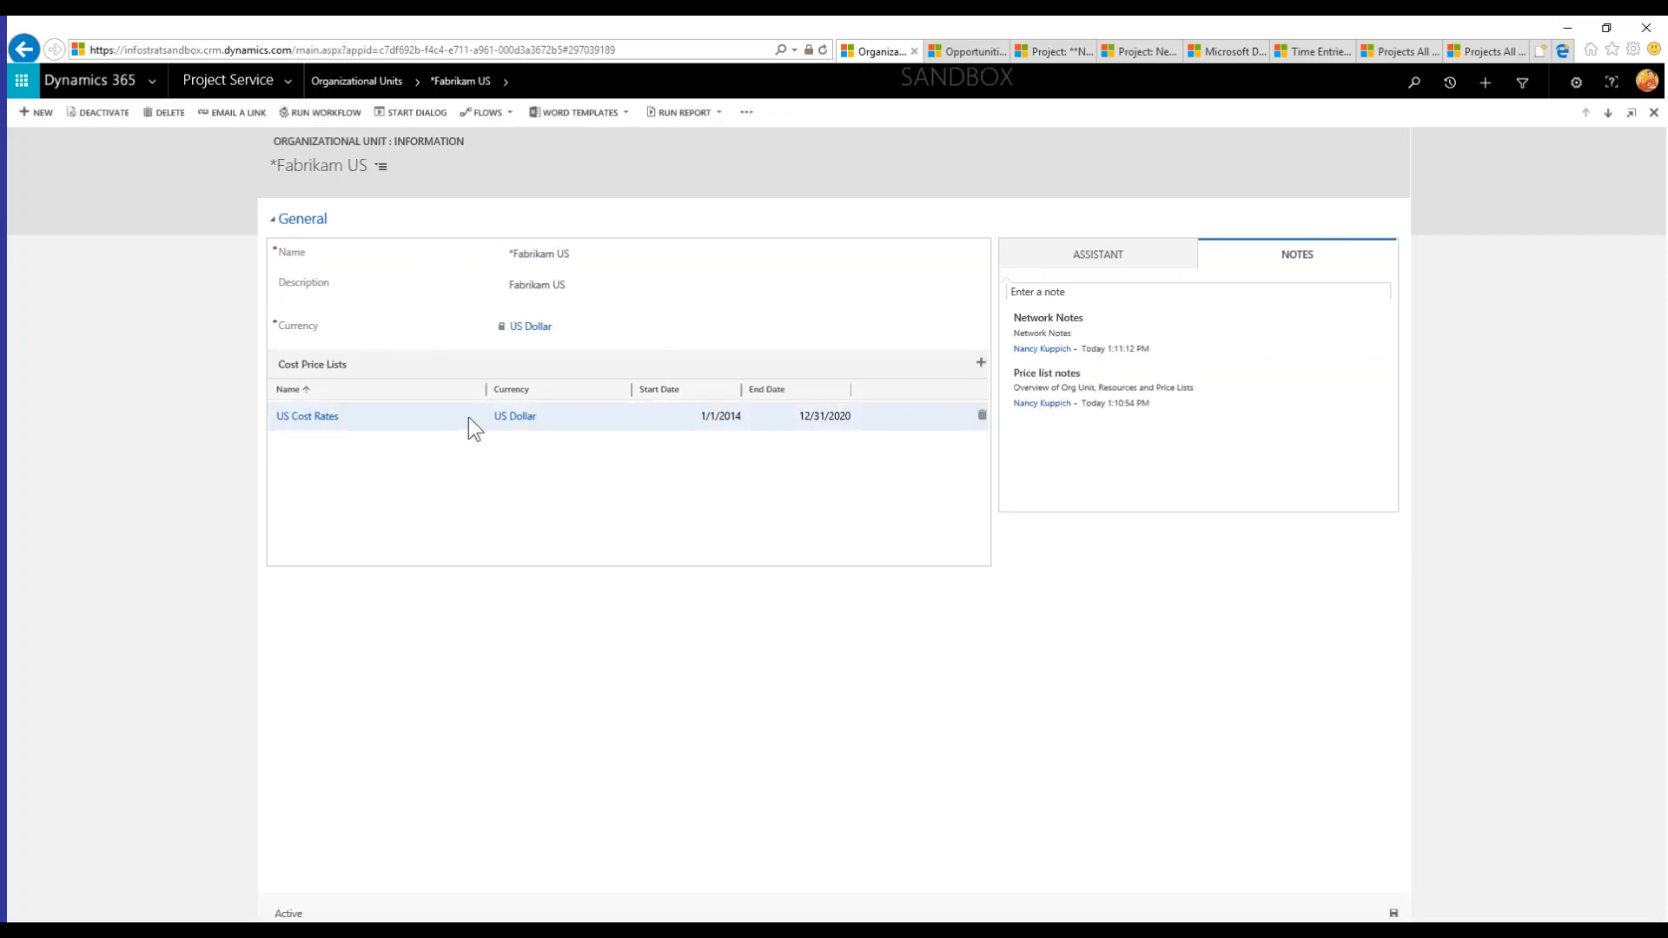
# - Open the US Cost Rates price list and review its role prices, category prices and price list items
pyautogui.doubleClick(457, 418)
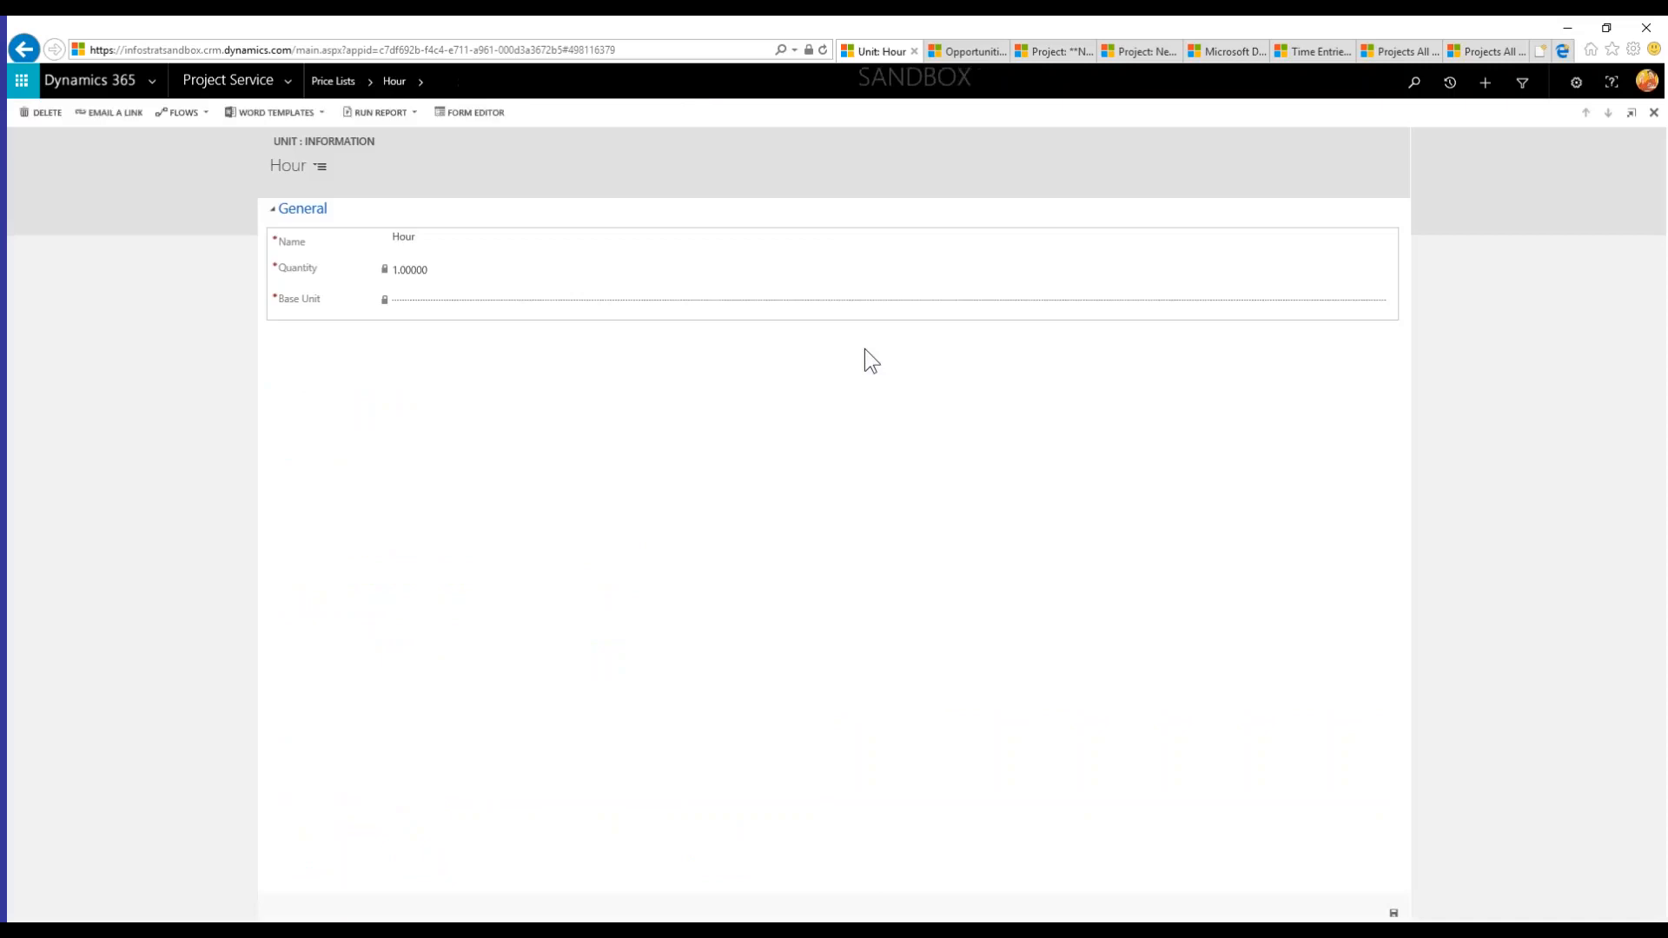
pyautogui.click(24, 48)
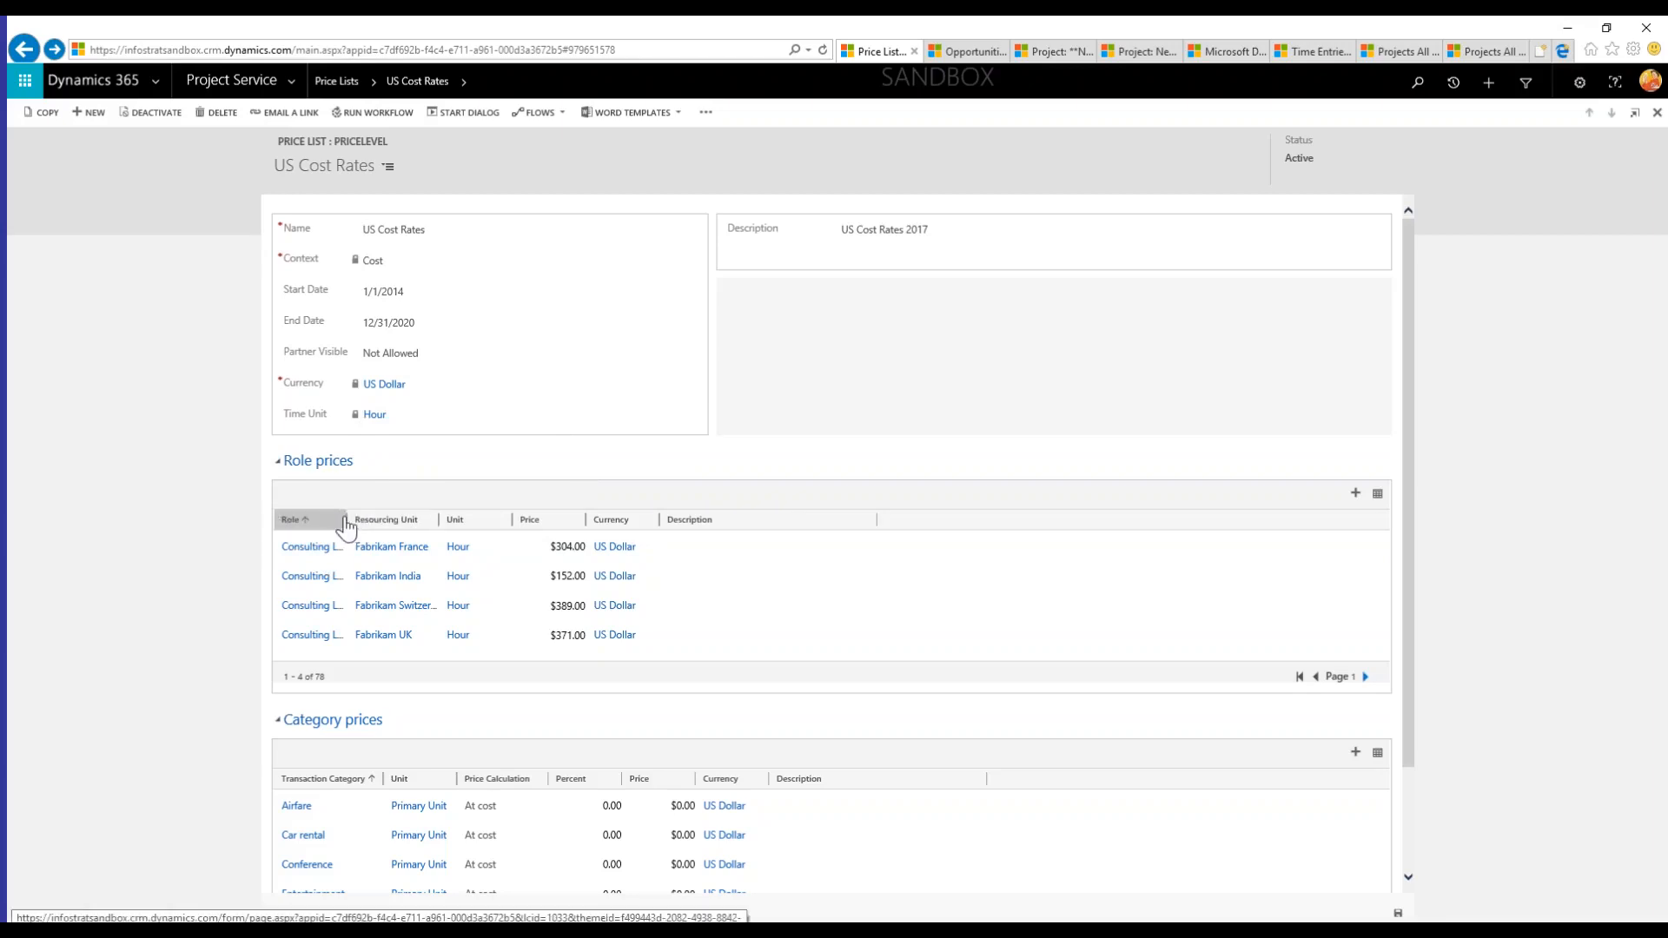
pyautogui.scroll(-3, 353, 540)
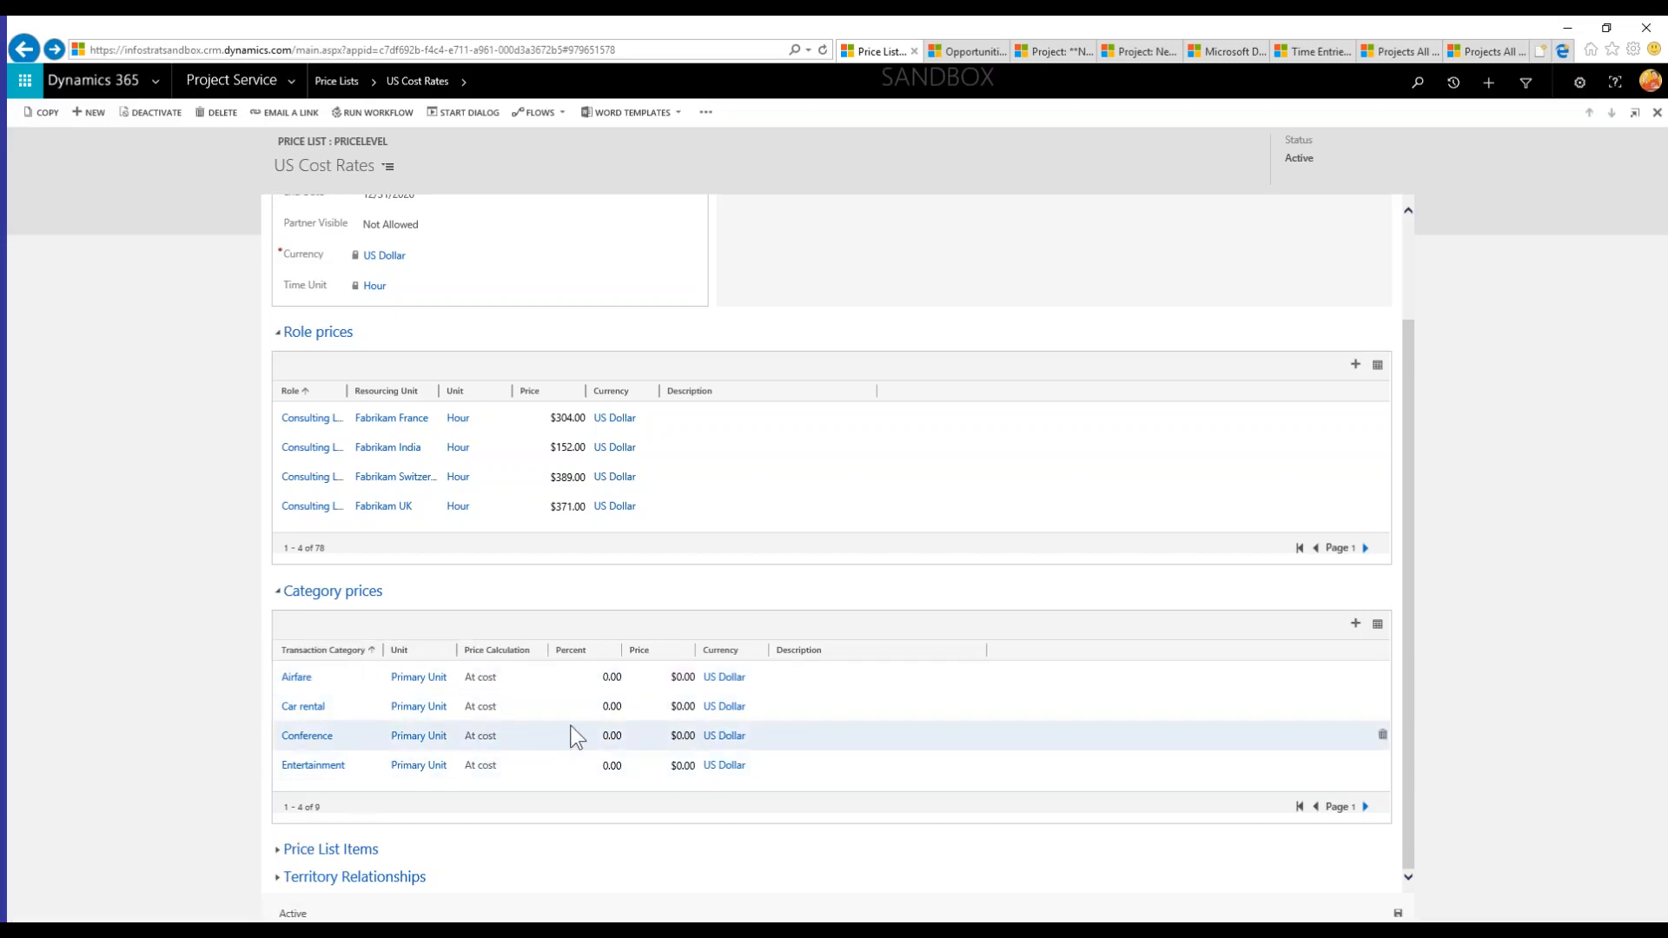
pyautogui.click(278, 592)
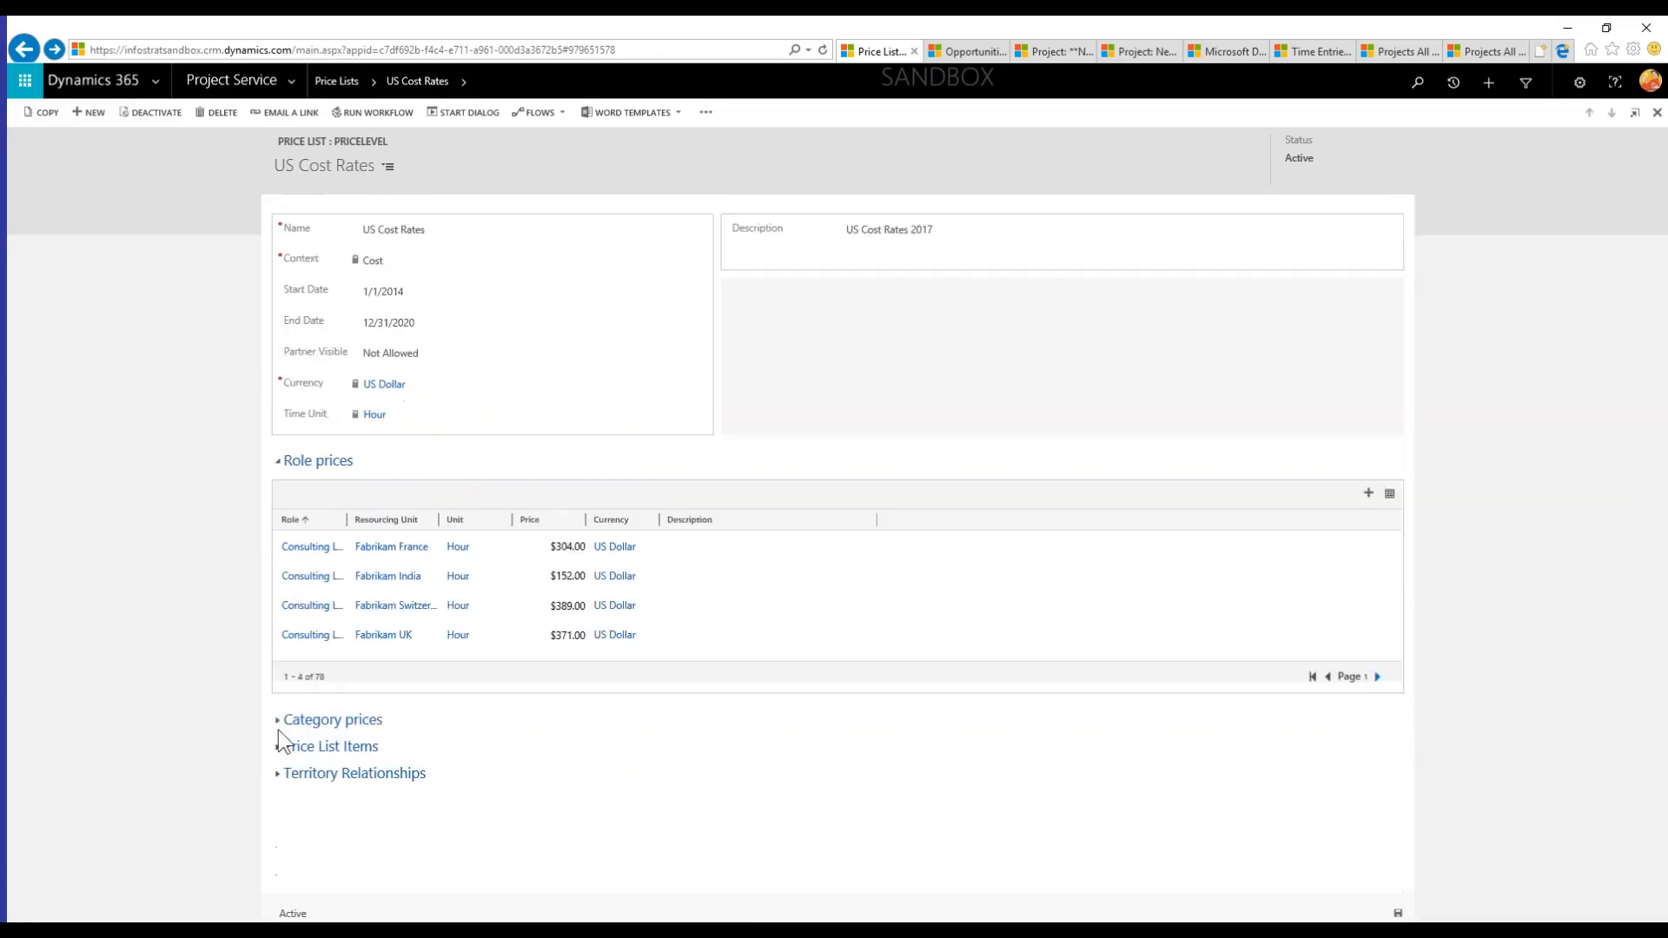
pyautogui.click(277, 748)
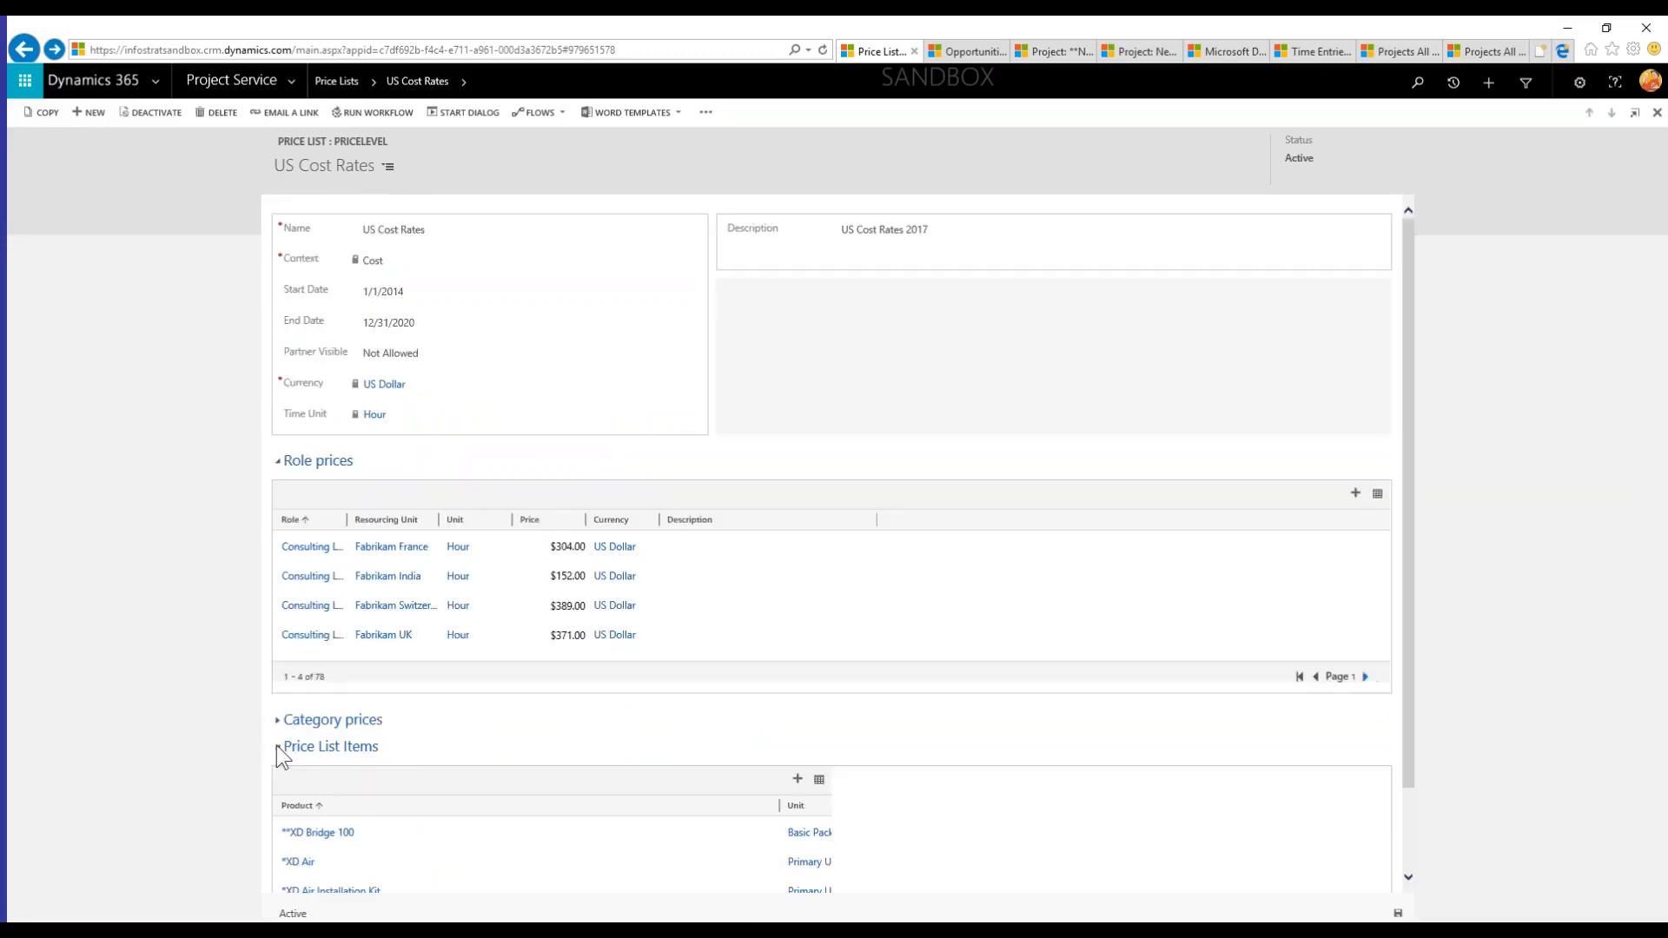
pyautogui.scroll(-2, 478, 836)
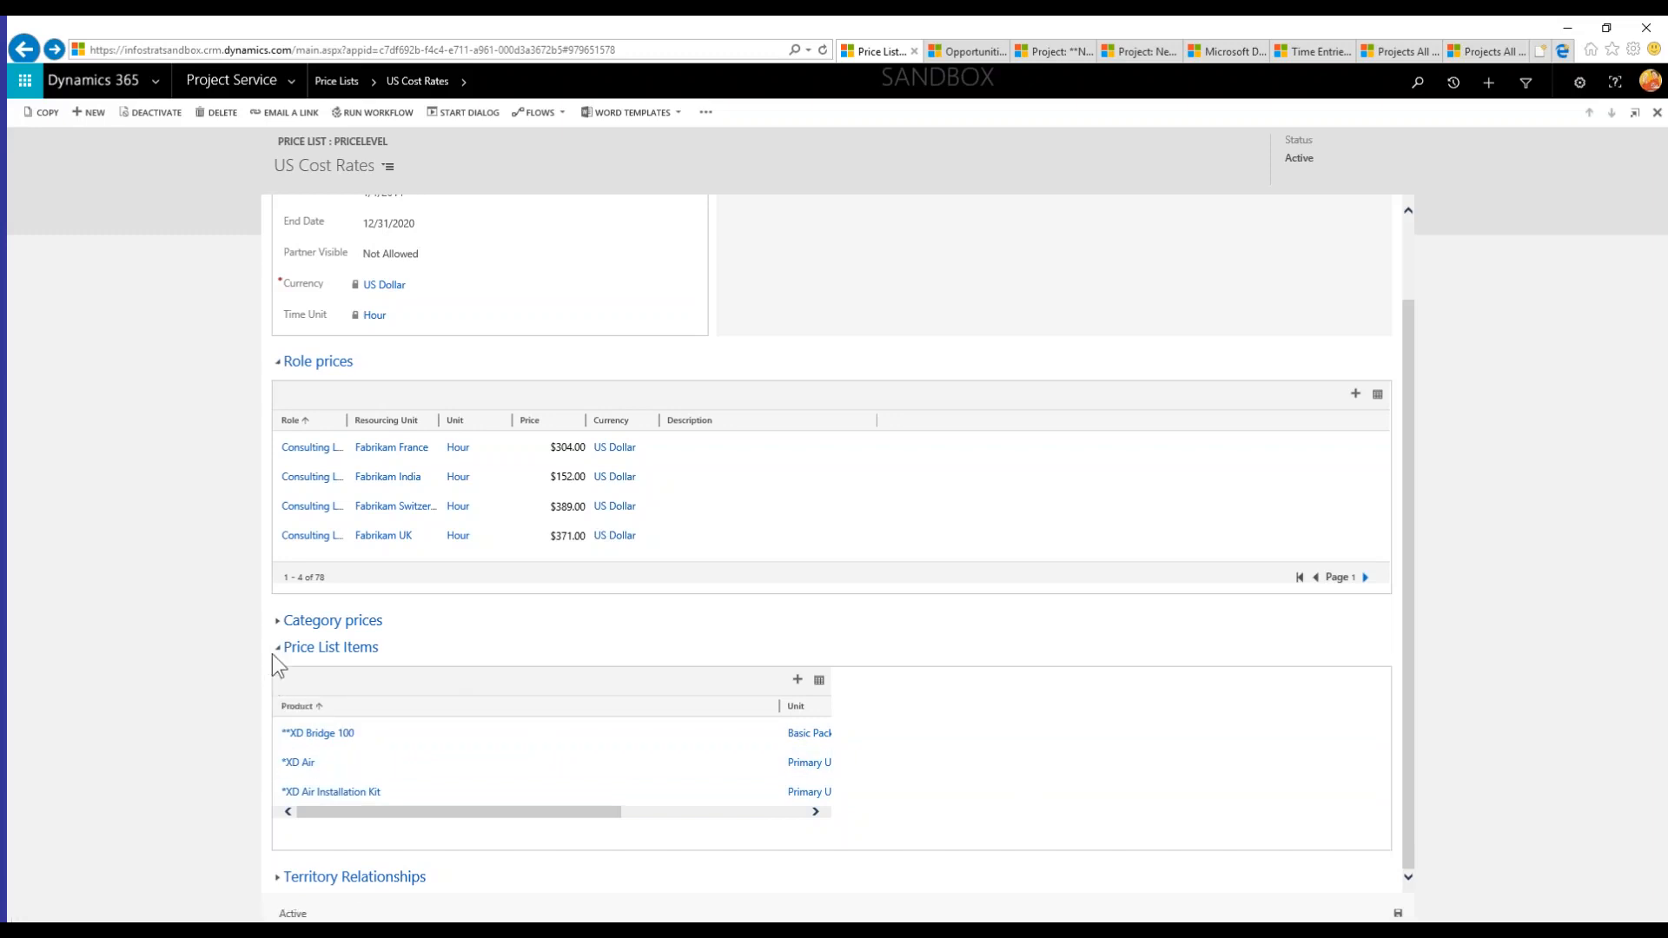
# - Close the price list tab and review the **New Network Opportunity record, including its summary, sales team and competitors
pyautogui.click(914, 51)
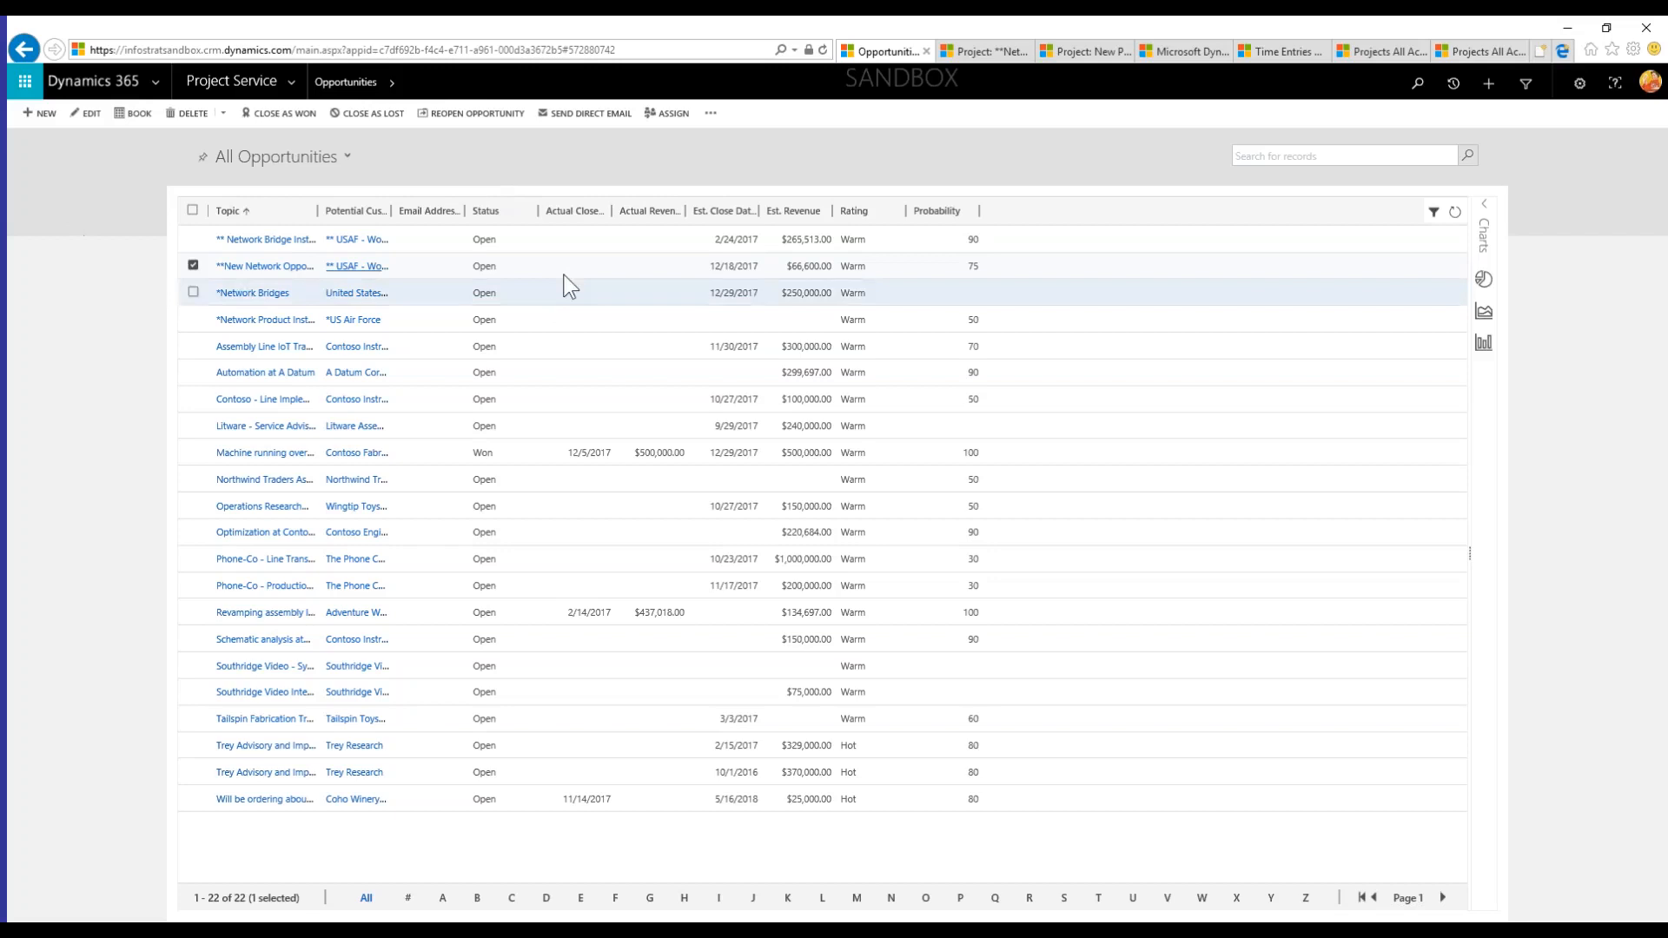
pyautogui.doubleClick(414, 269)
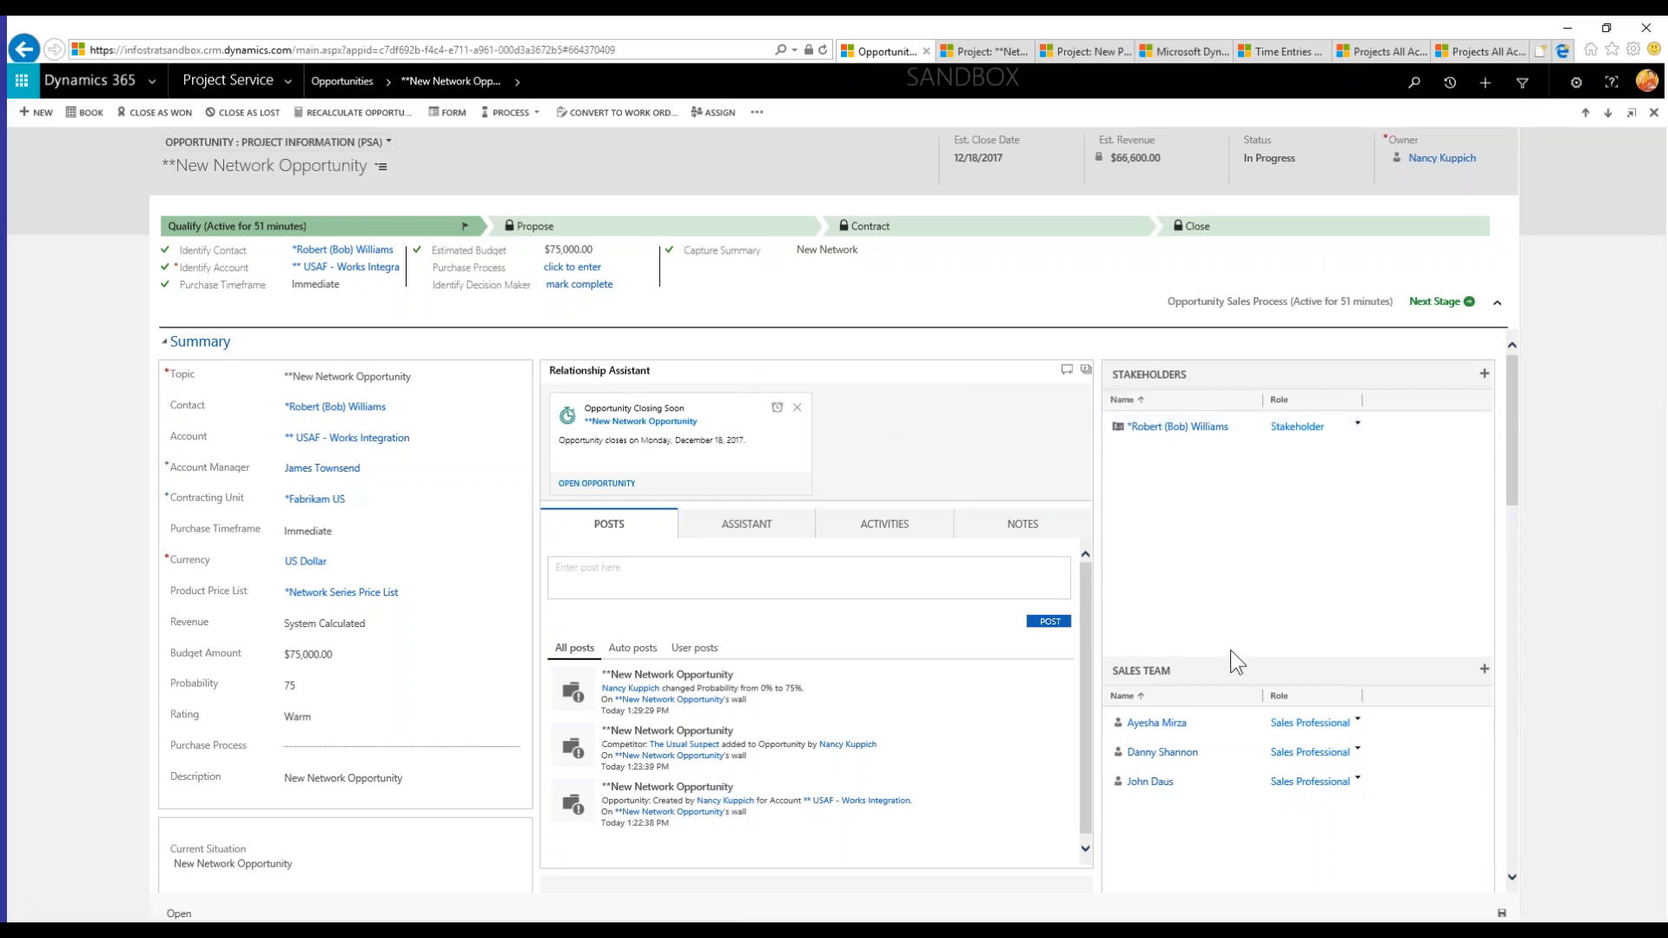
pyautogui.scroll(-2, 1206, 656)
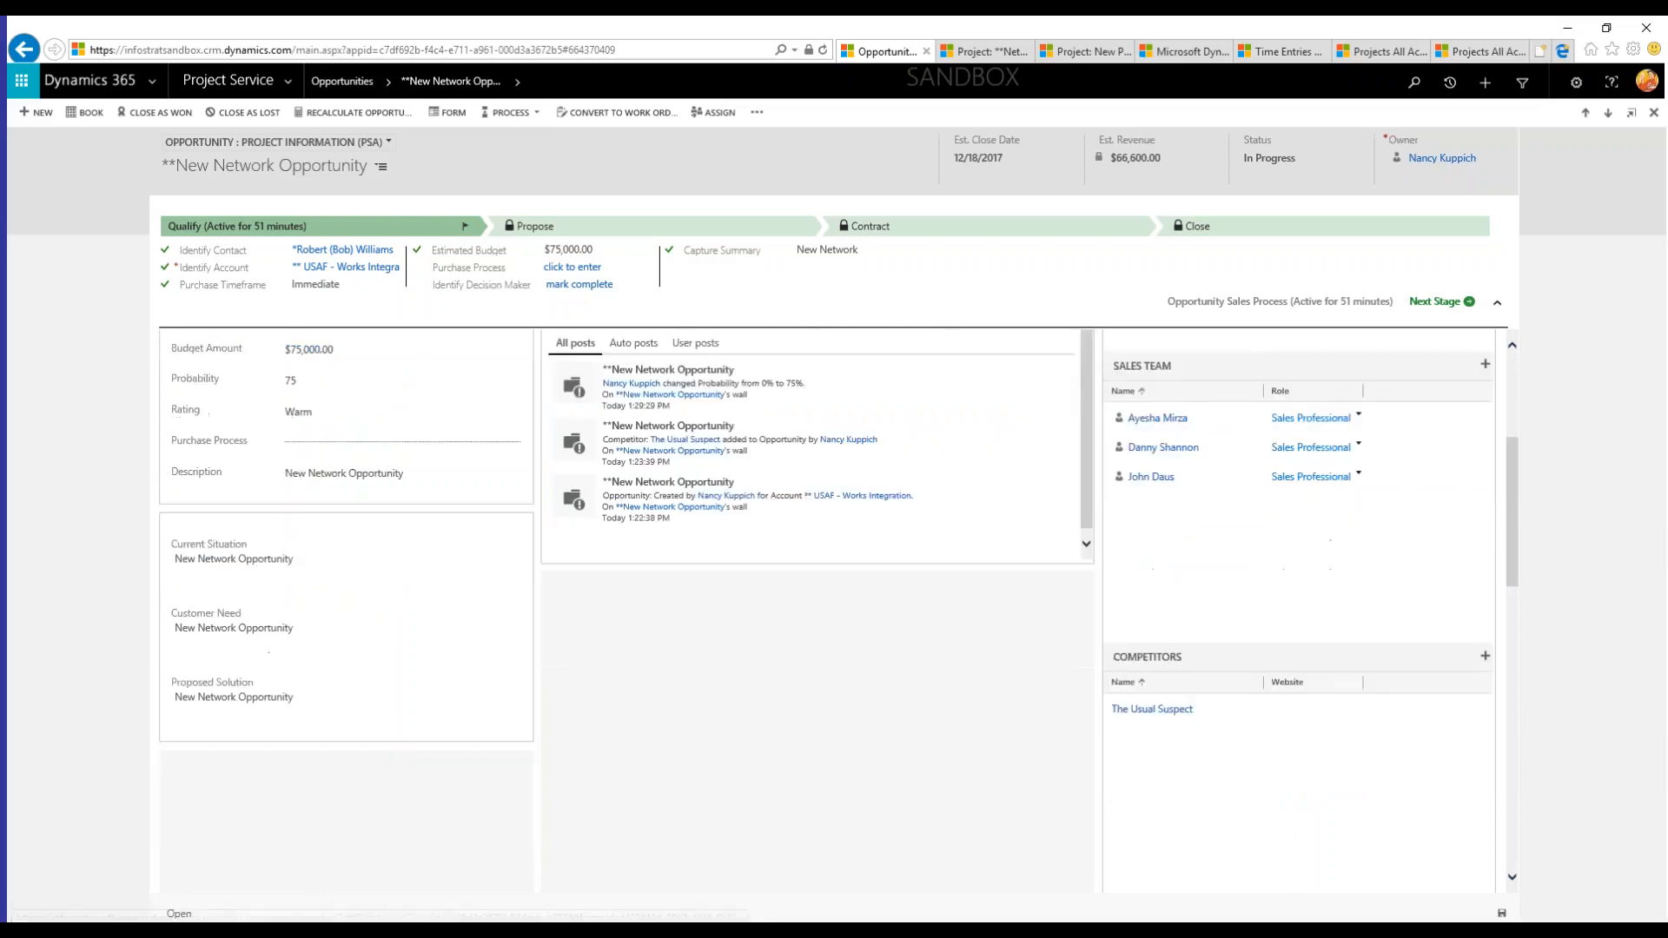
pyautogui.scroll(2, 499, 573)
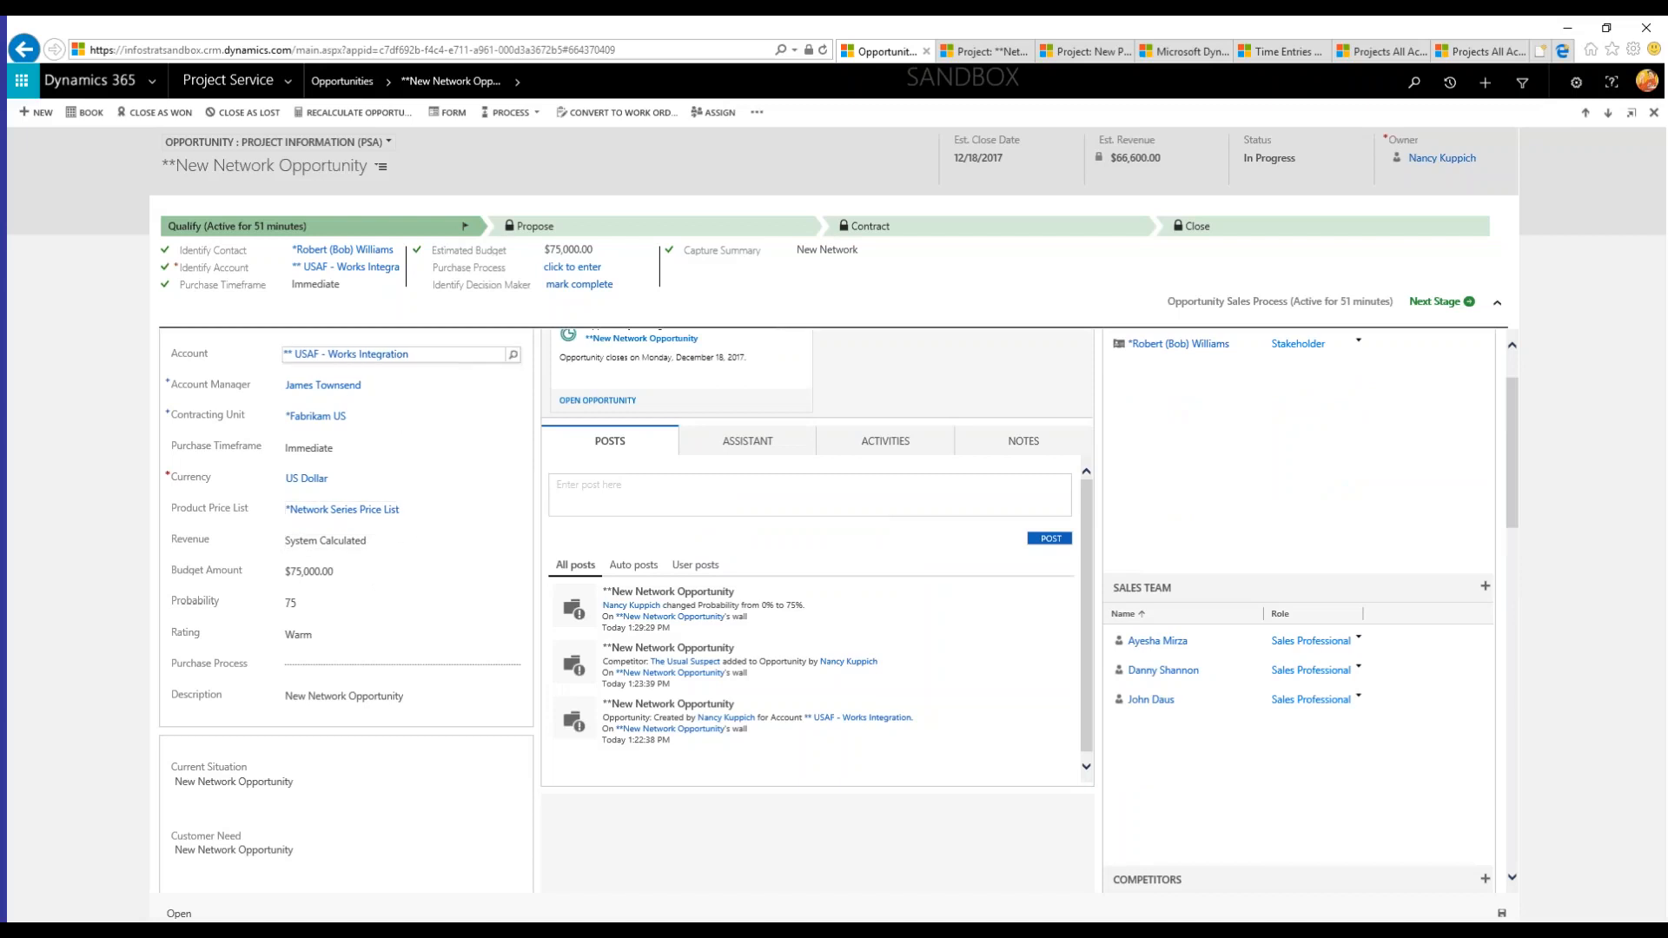
# - Open the opportunity's *Network Series Price List, view the Engineer role price record and return to the price list
pyautogui.click(350, 511)
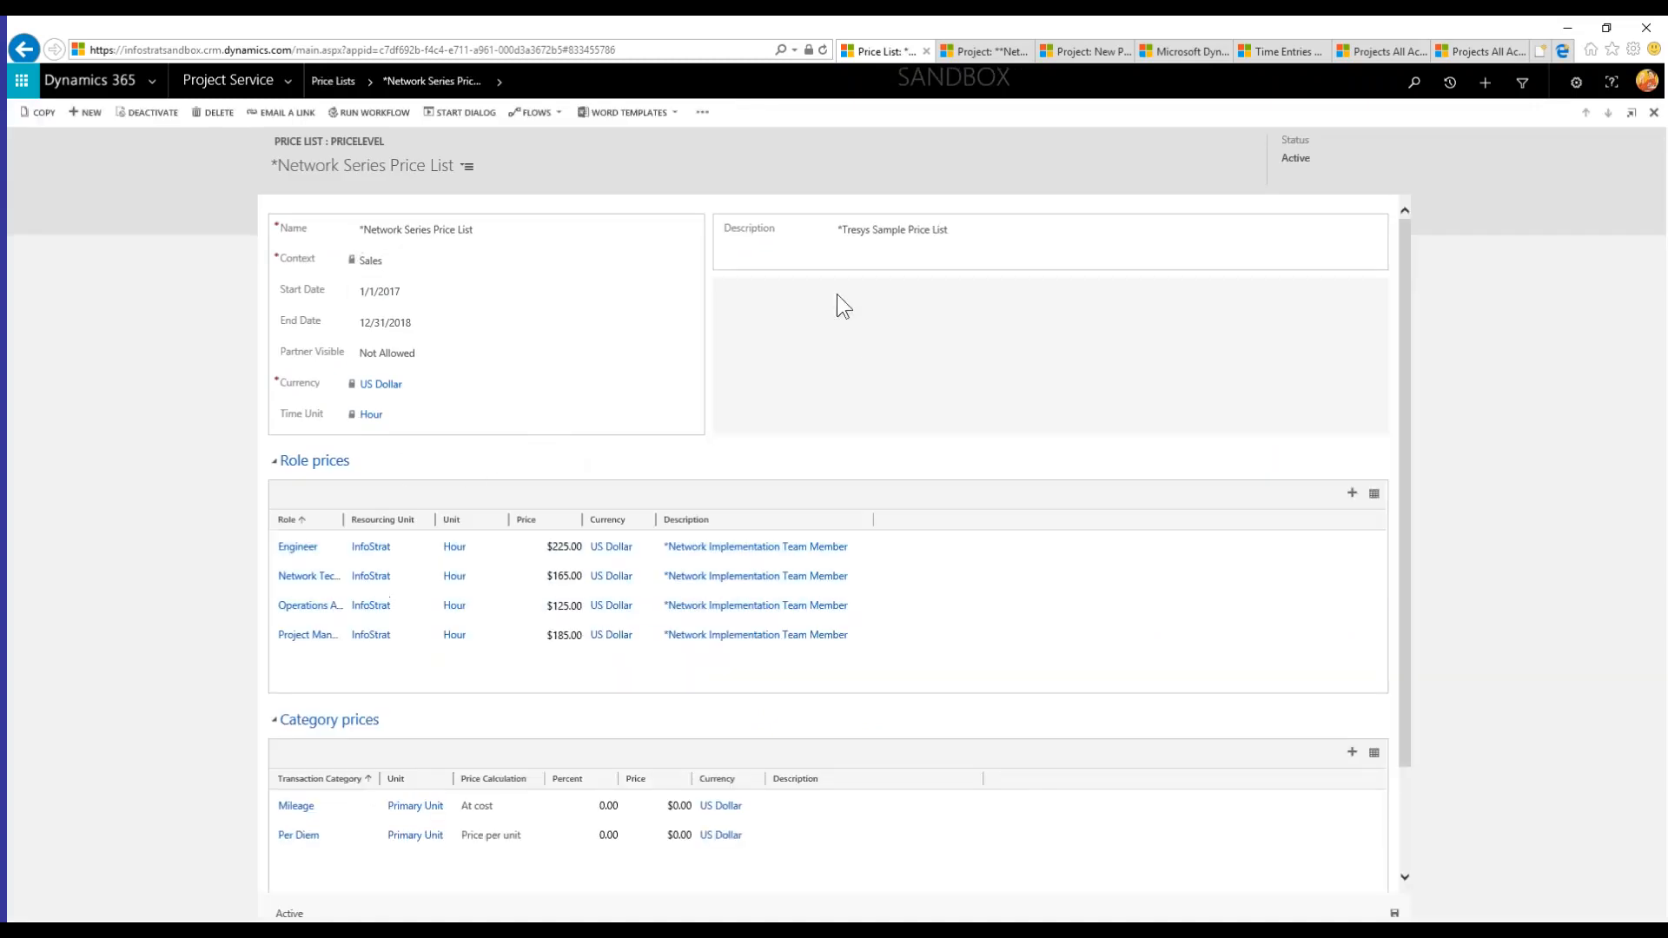
pyautogui.scroll(-3, 687, 348)
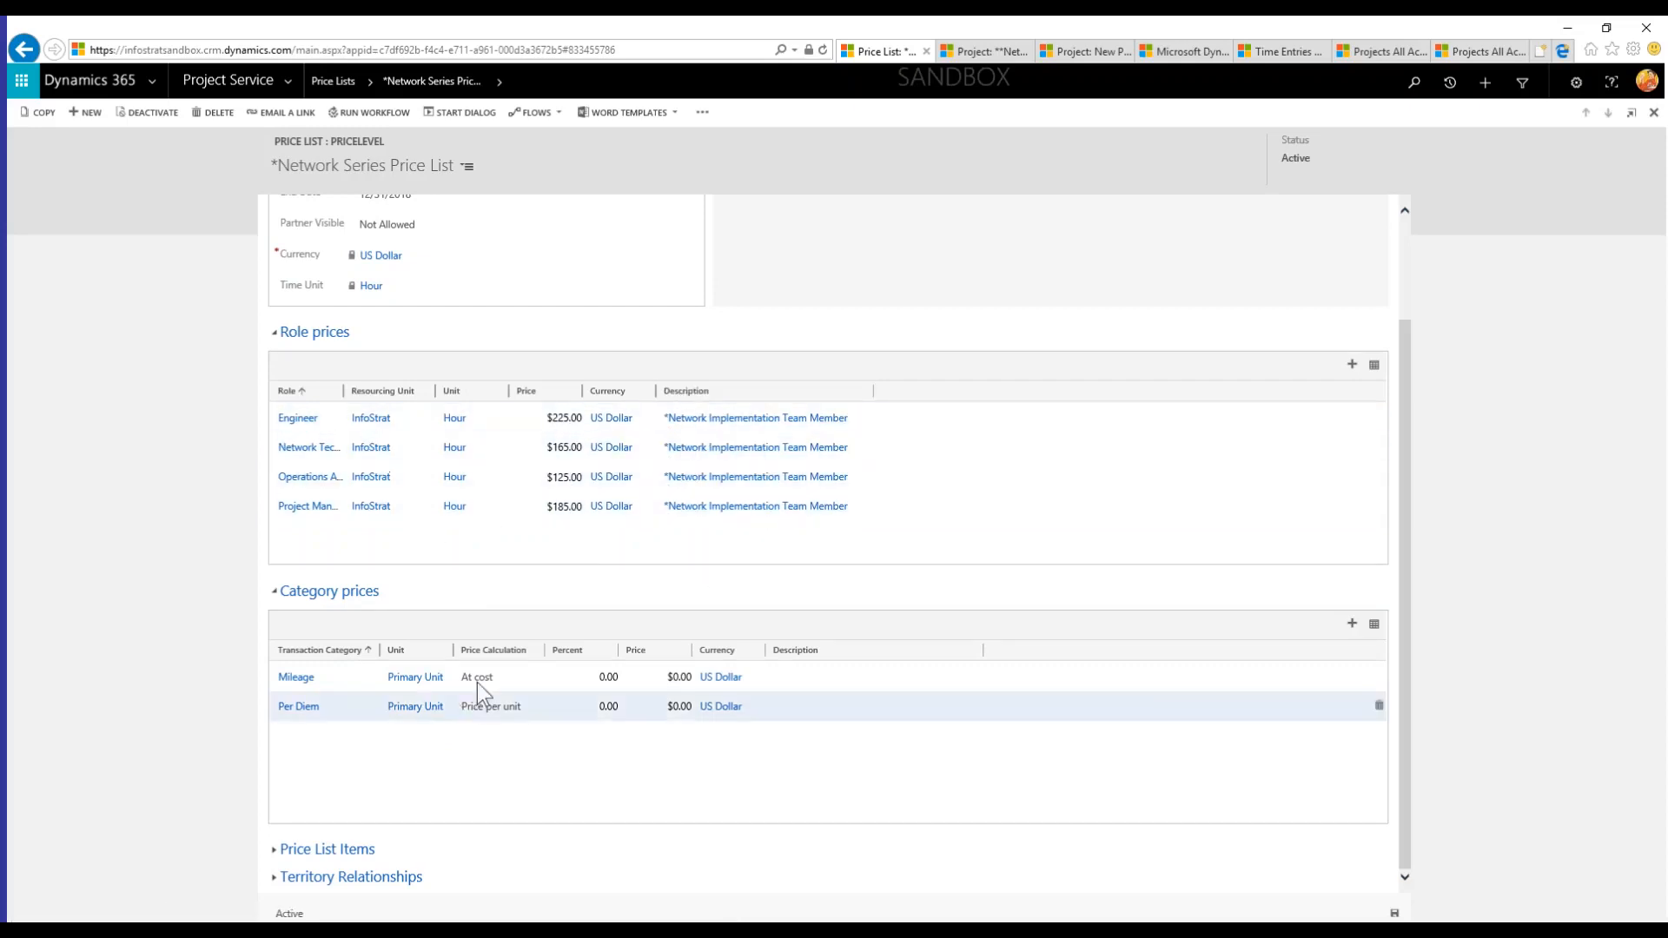
pyautogui.doubleClick(493, 424)
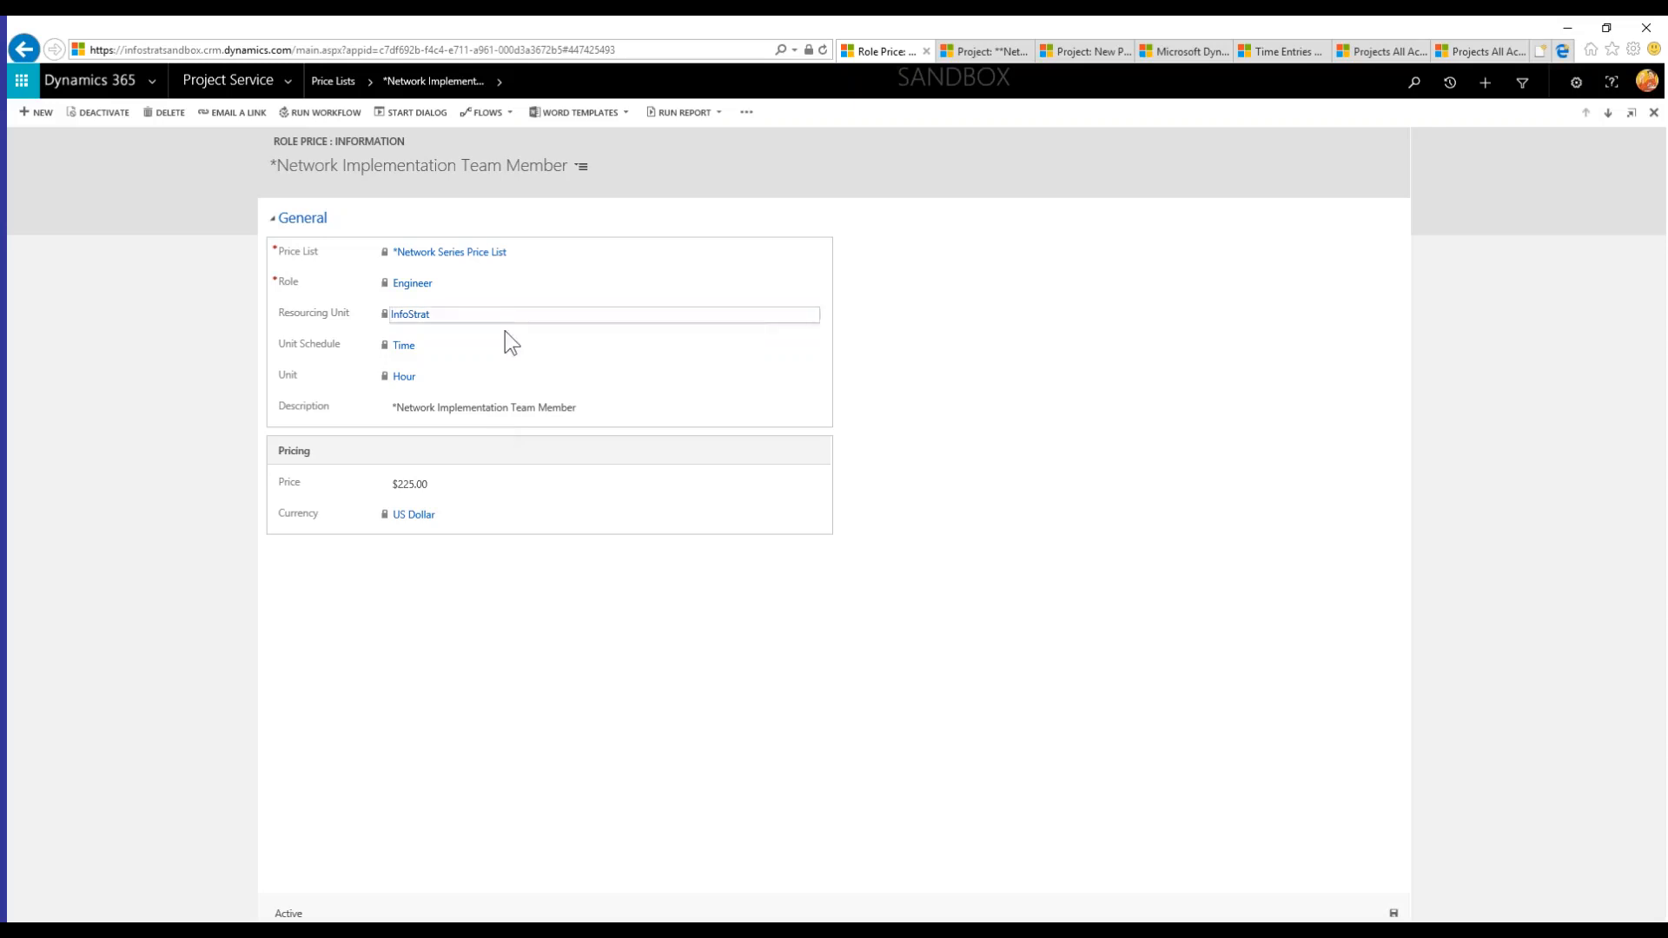
pyautogui.click(22, 50)
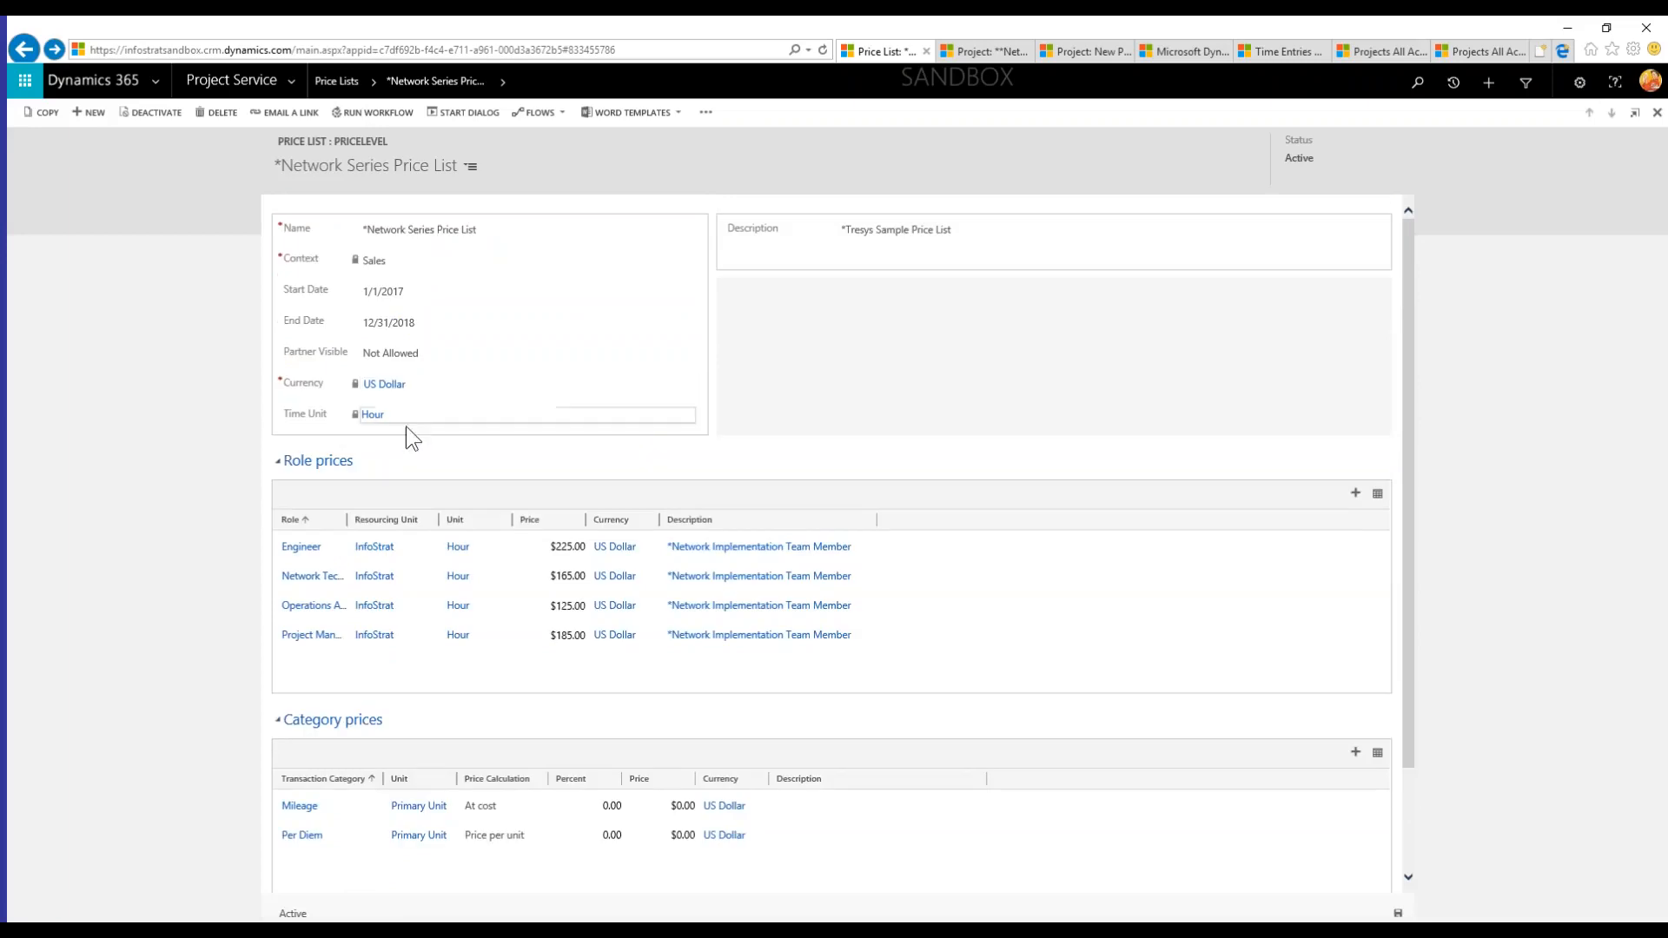
# - Expand the Price List Items of the *Network Series Price List and open them as a full list
pyautogui.scroll(-3, 399, 556)
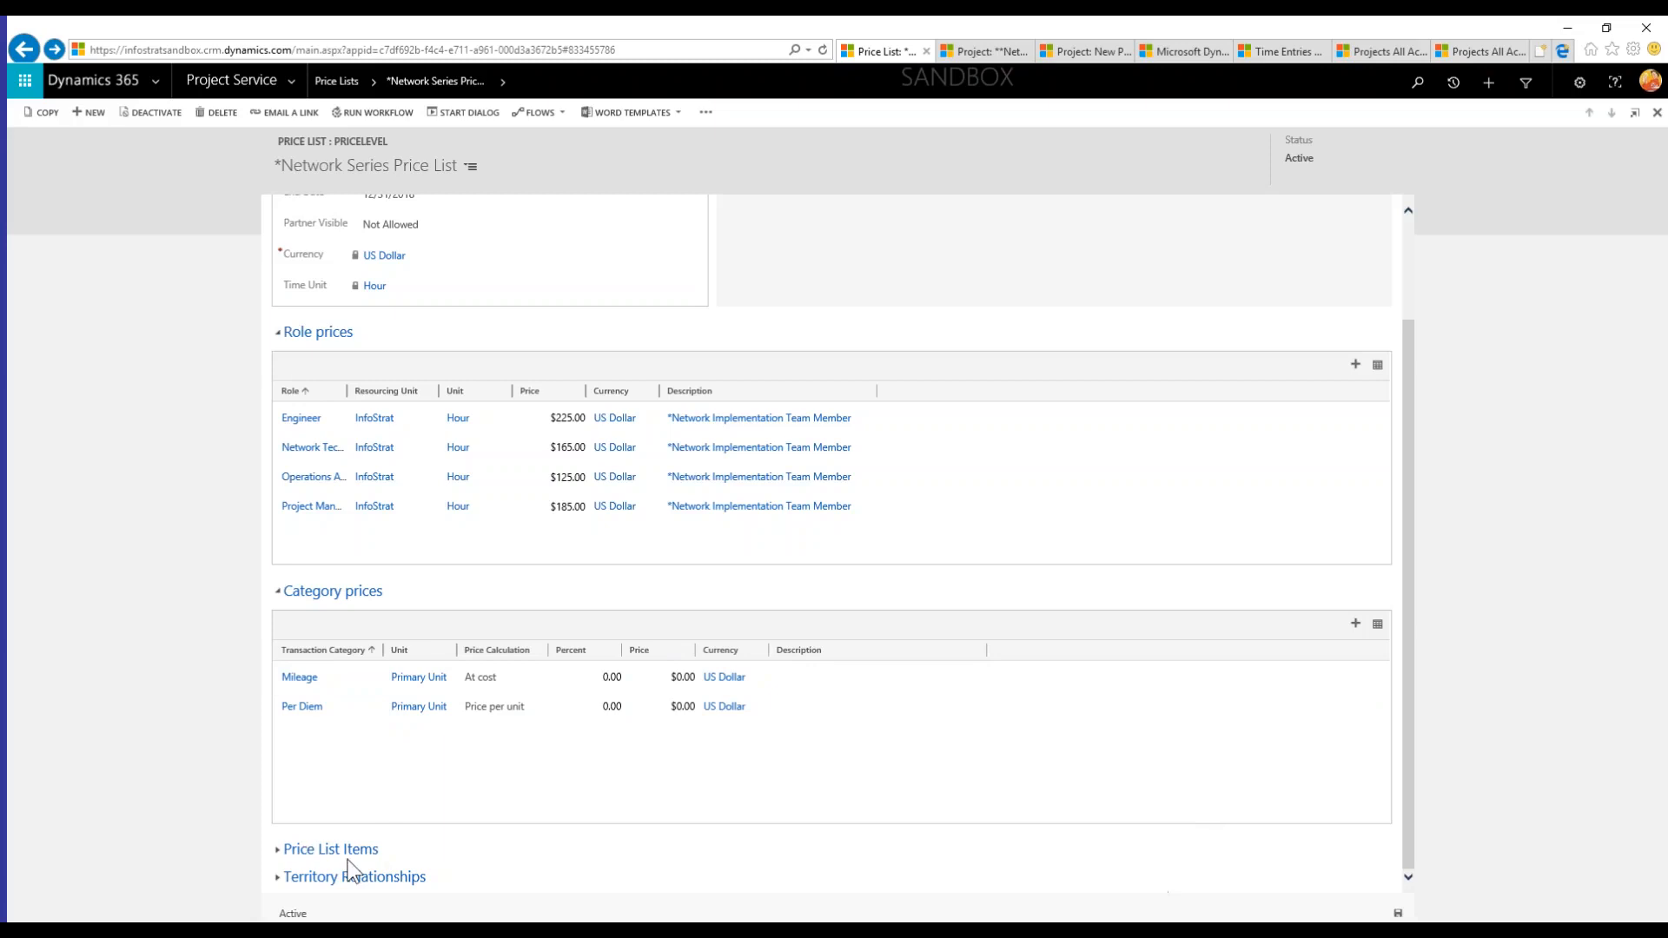
pyautogui.click(289, 851)
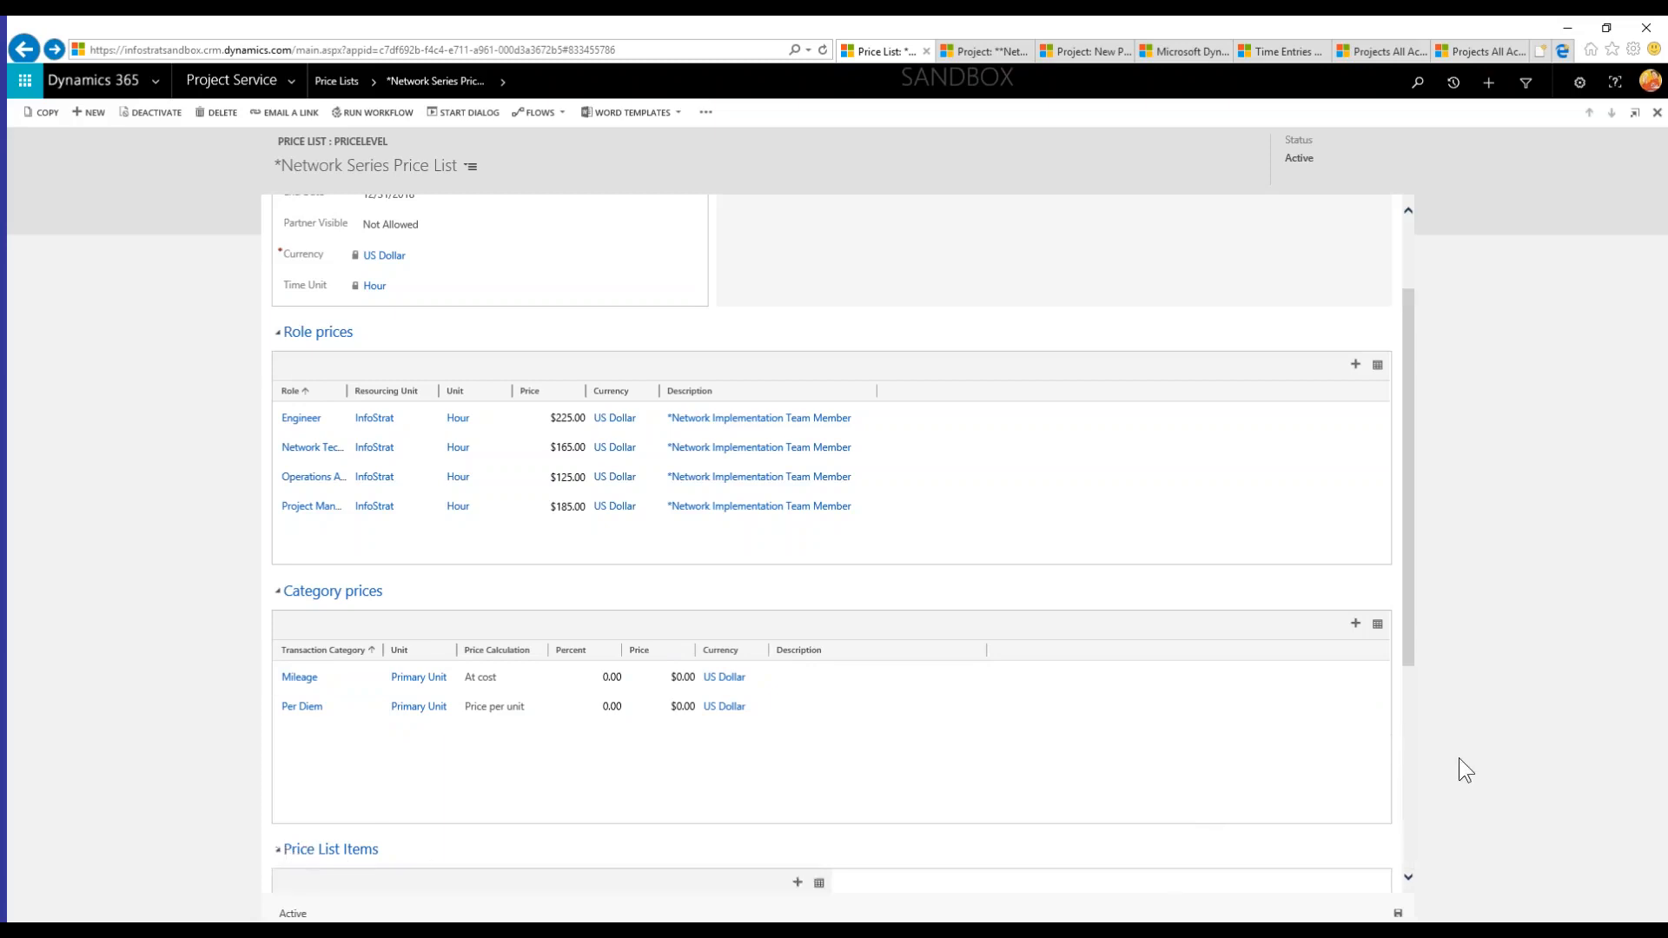
pyautogui.click(1409, 878)
pyautogui.click(1409, 878)
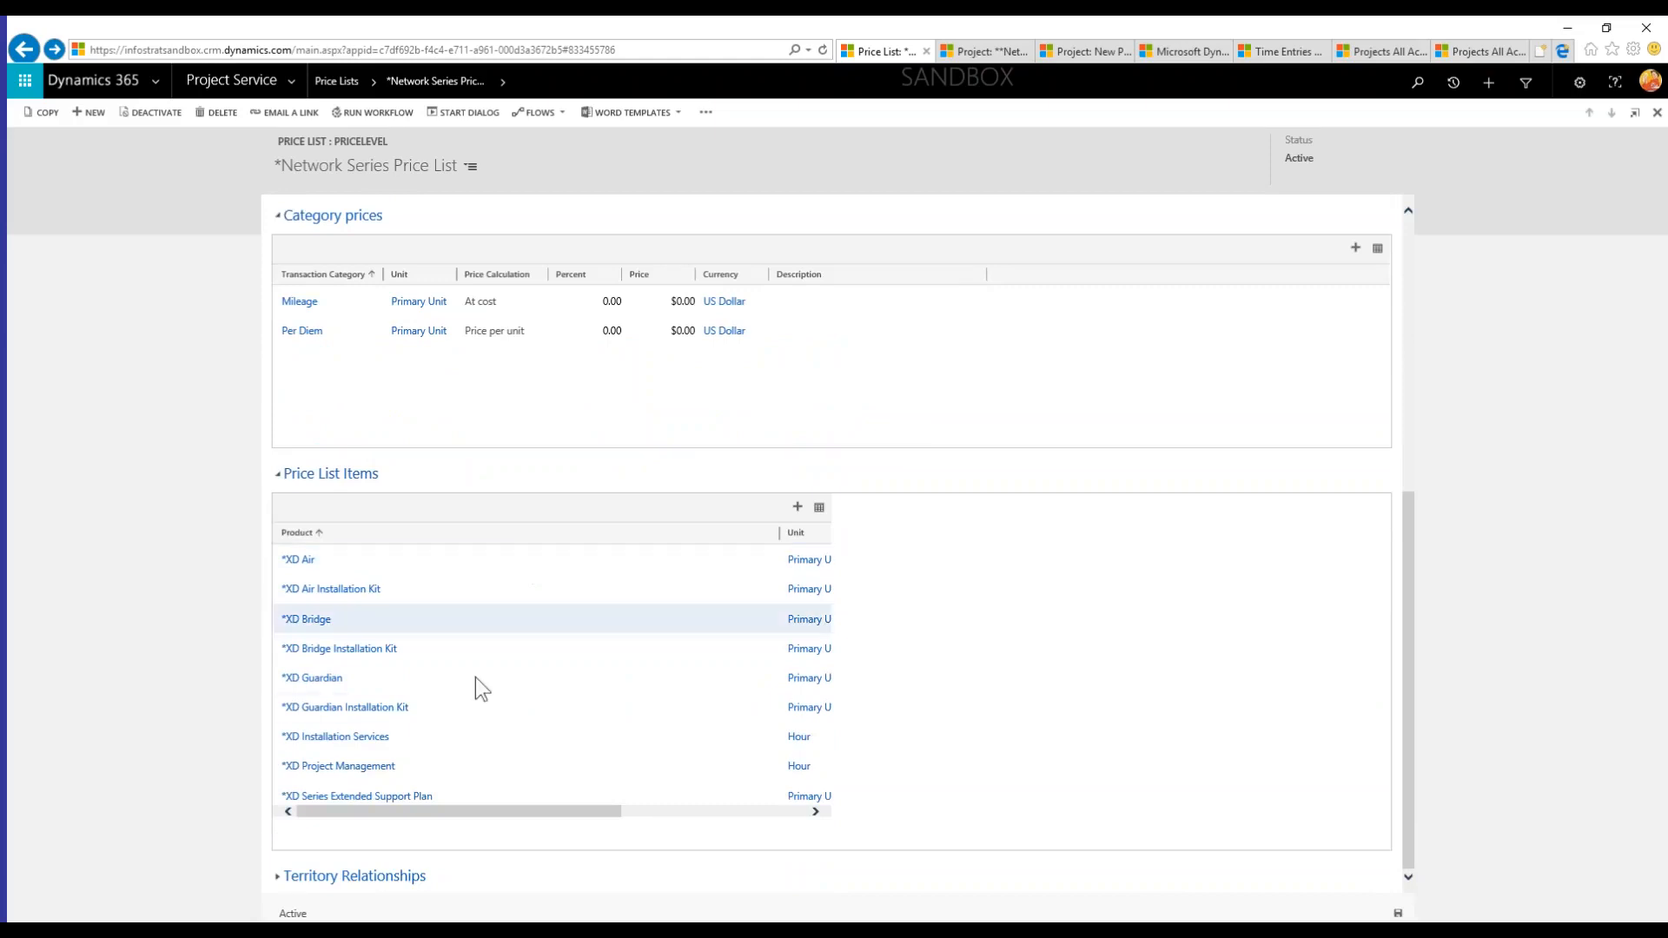
pyautogui.click(819, 508)
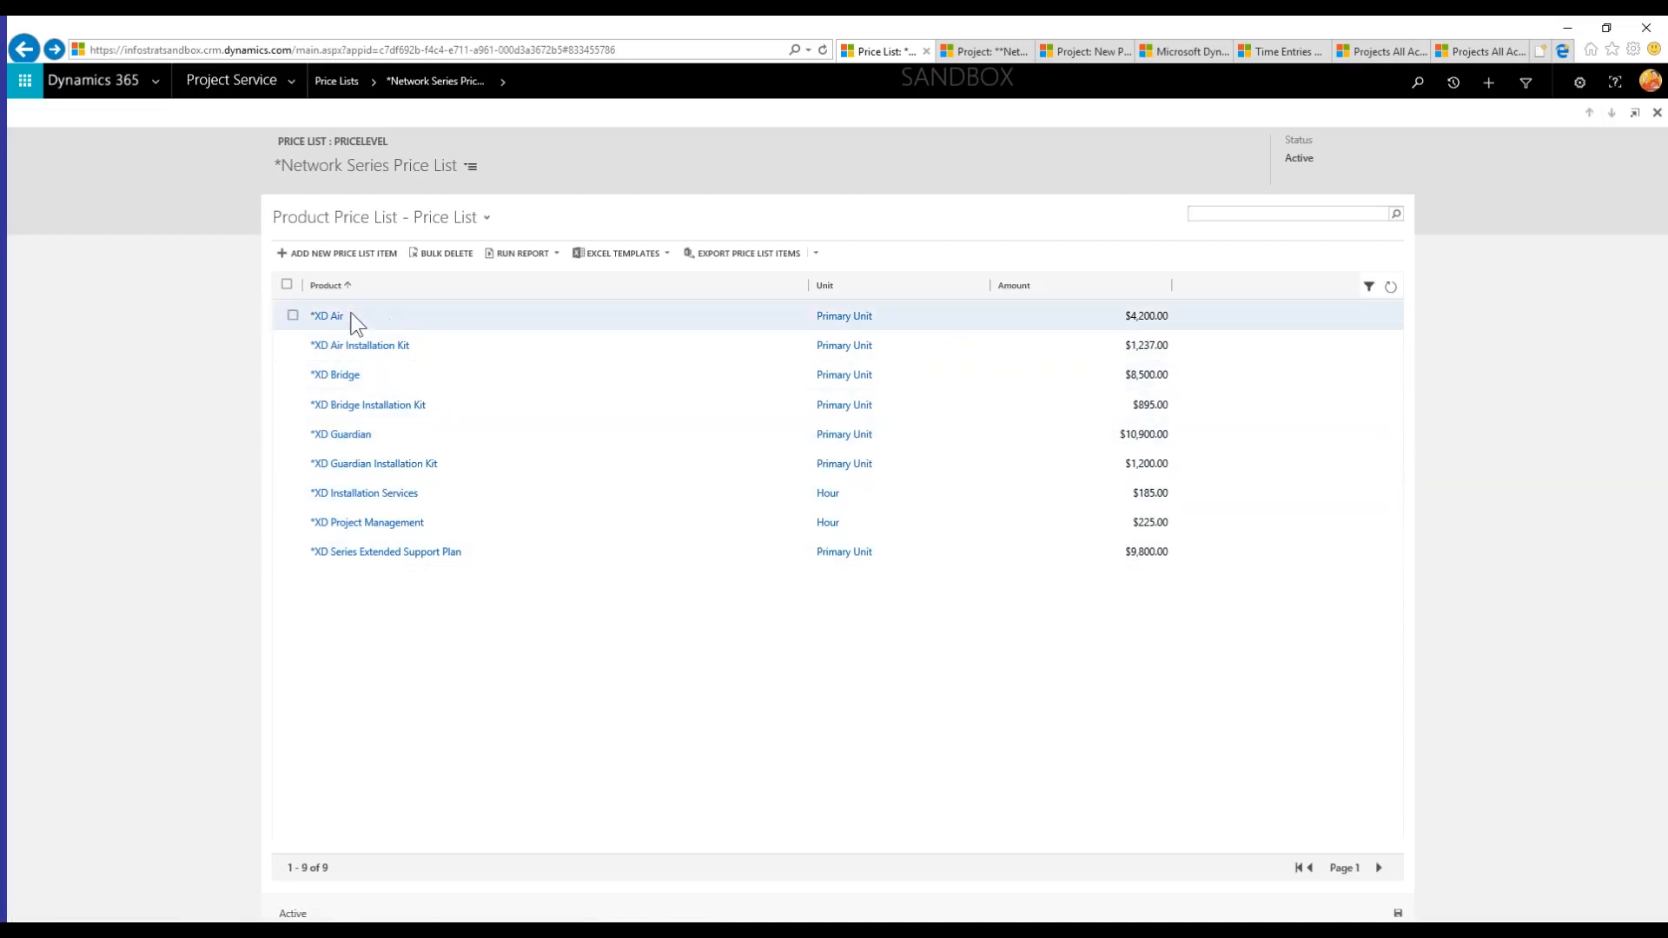
# - Open the *XD Air price list item, review its product and pricing details, and return to the price list
pyautogui.doubleClick(401, 317)
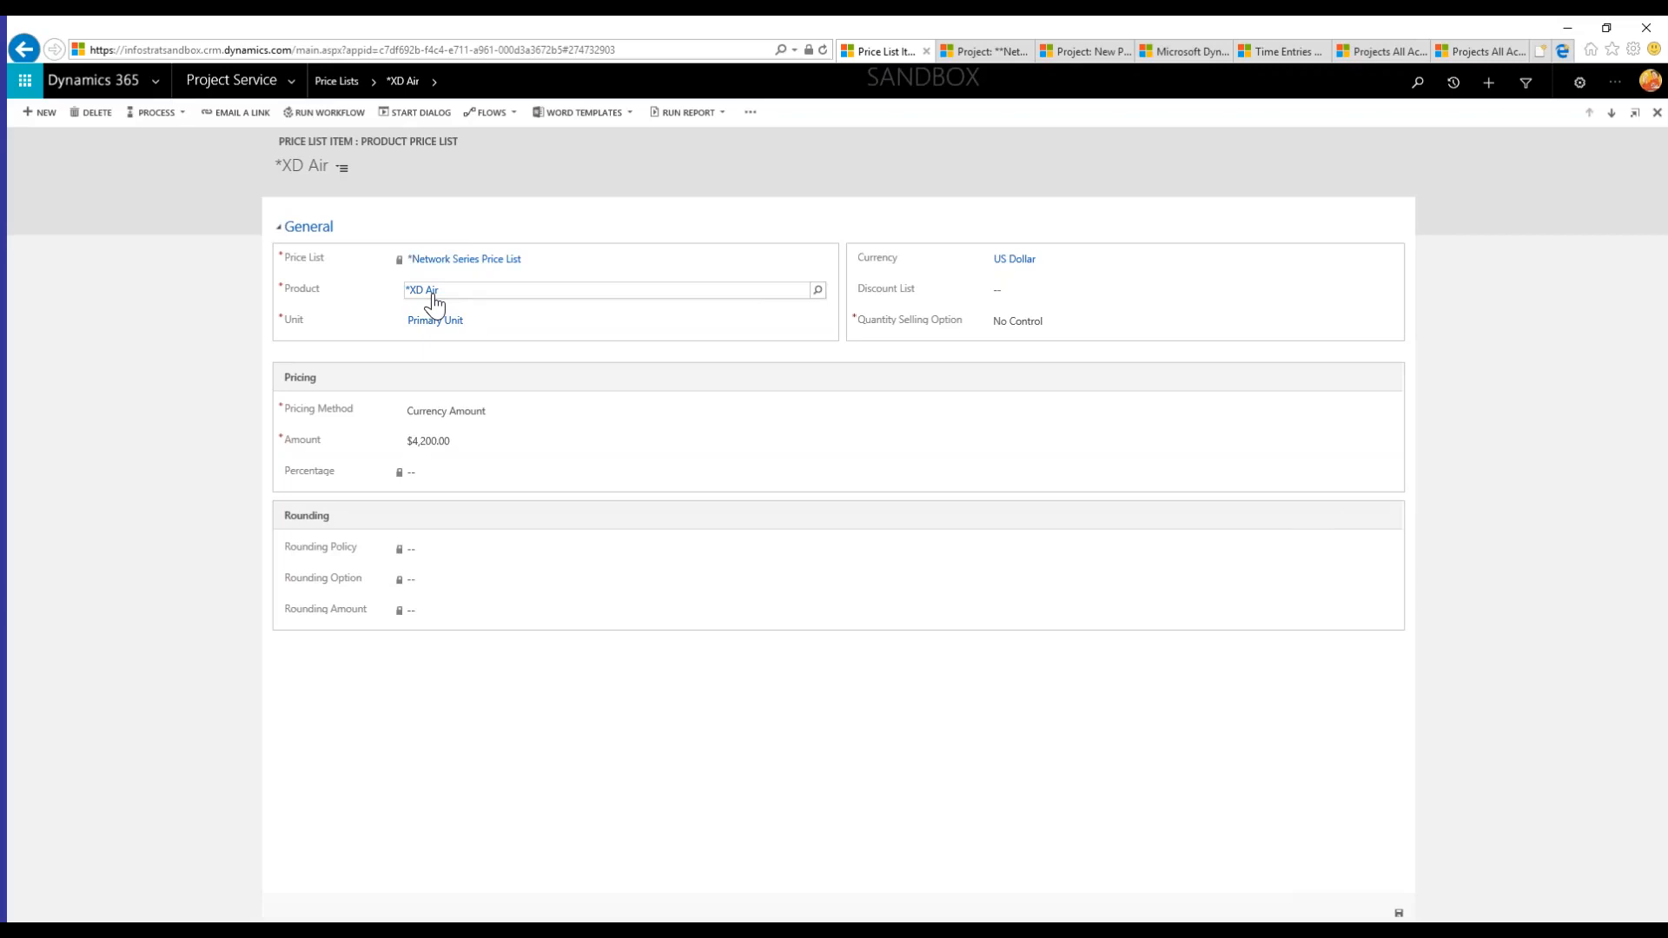
pyautogui.click(997, 298)
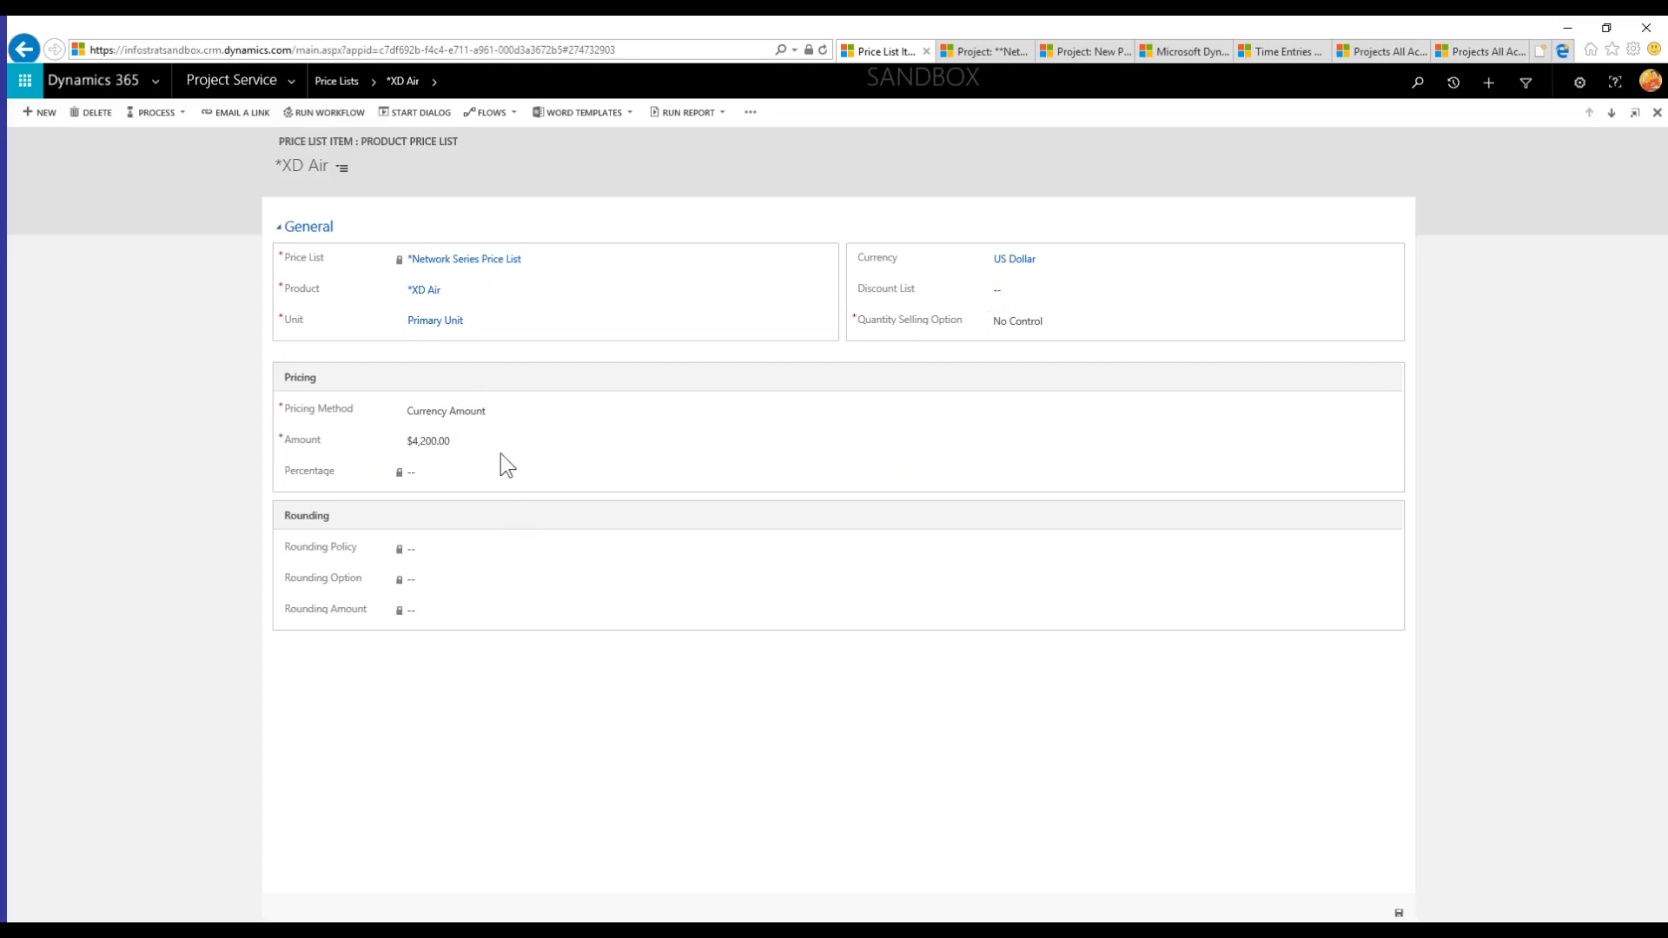
pyautogui.click(33, 46)
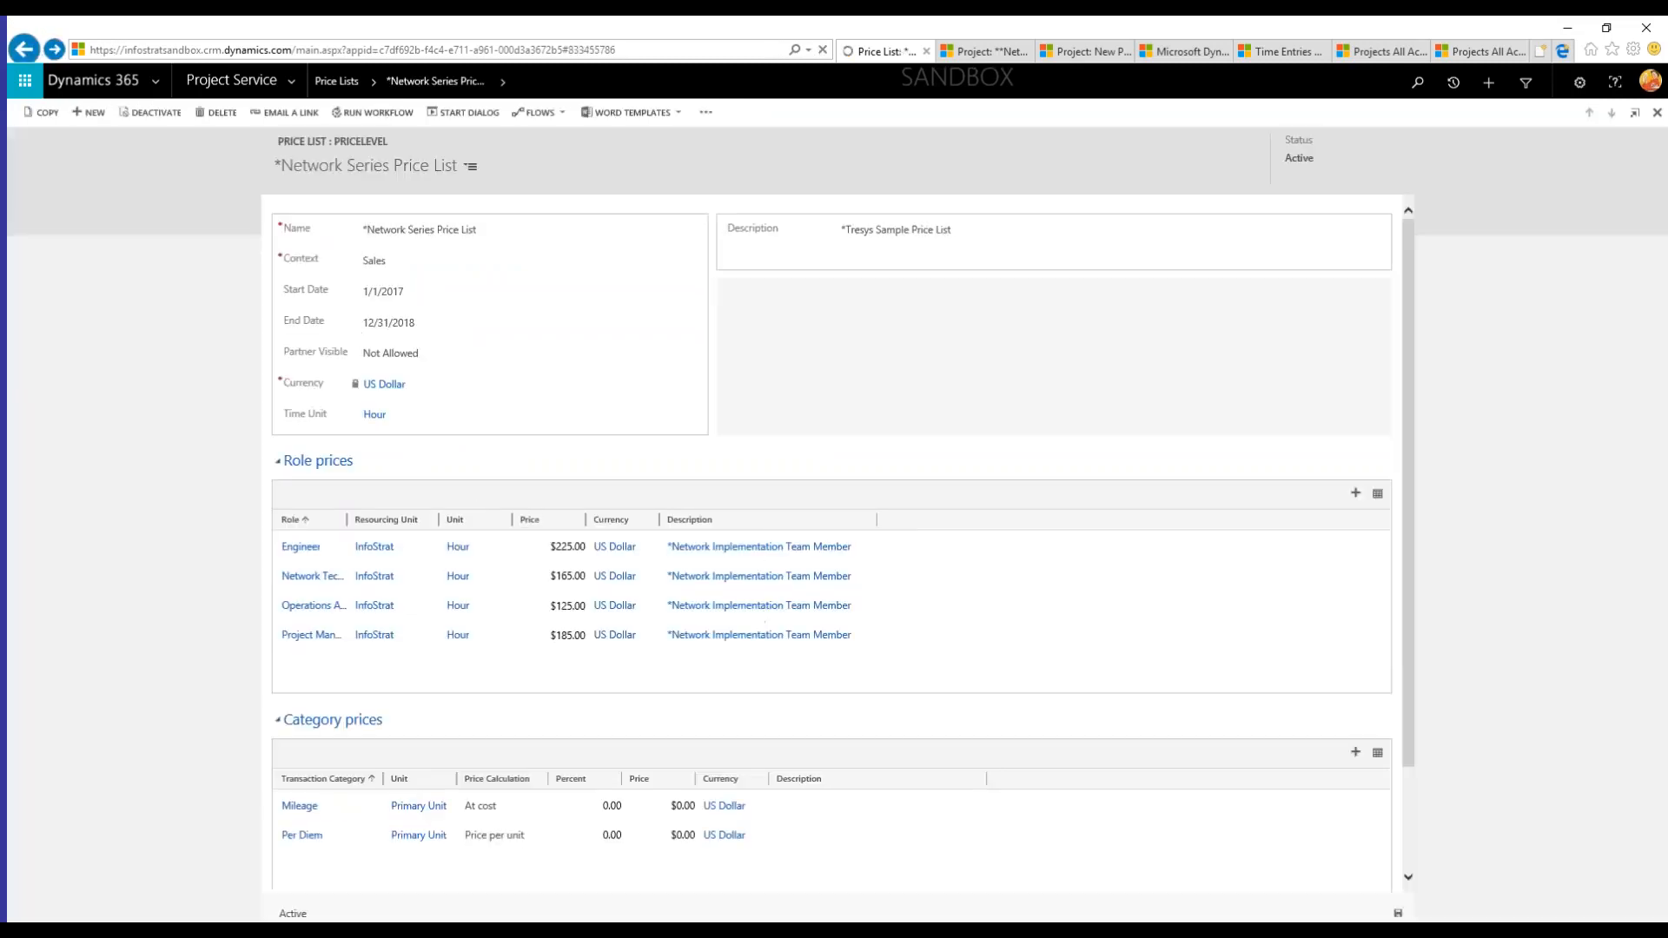
# - Expand the Price List Items of the *Network Series Price List, view the full list and return to the opportunity
pyautogui.scroll(-2, 481, 620)
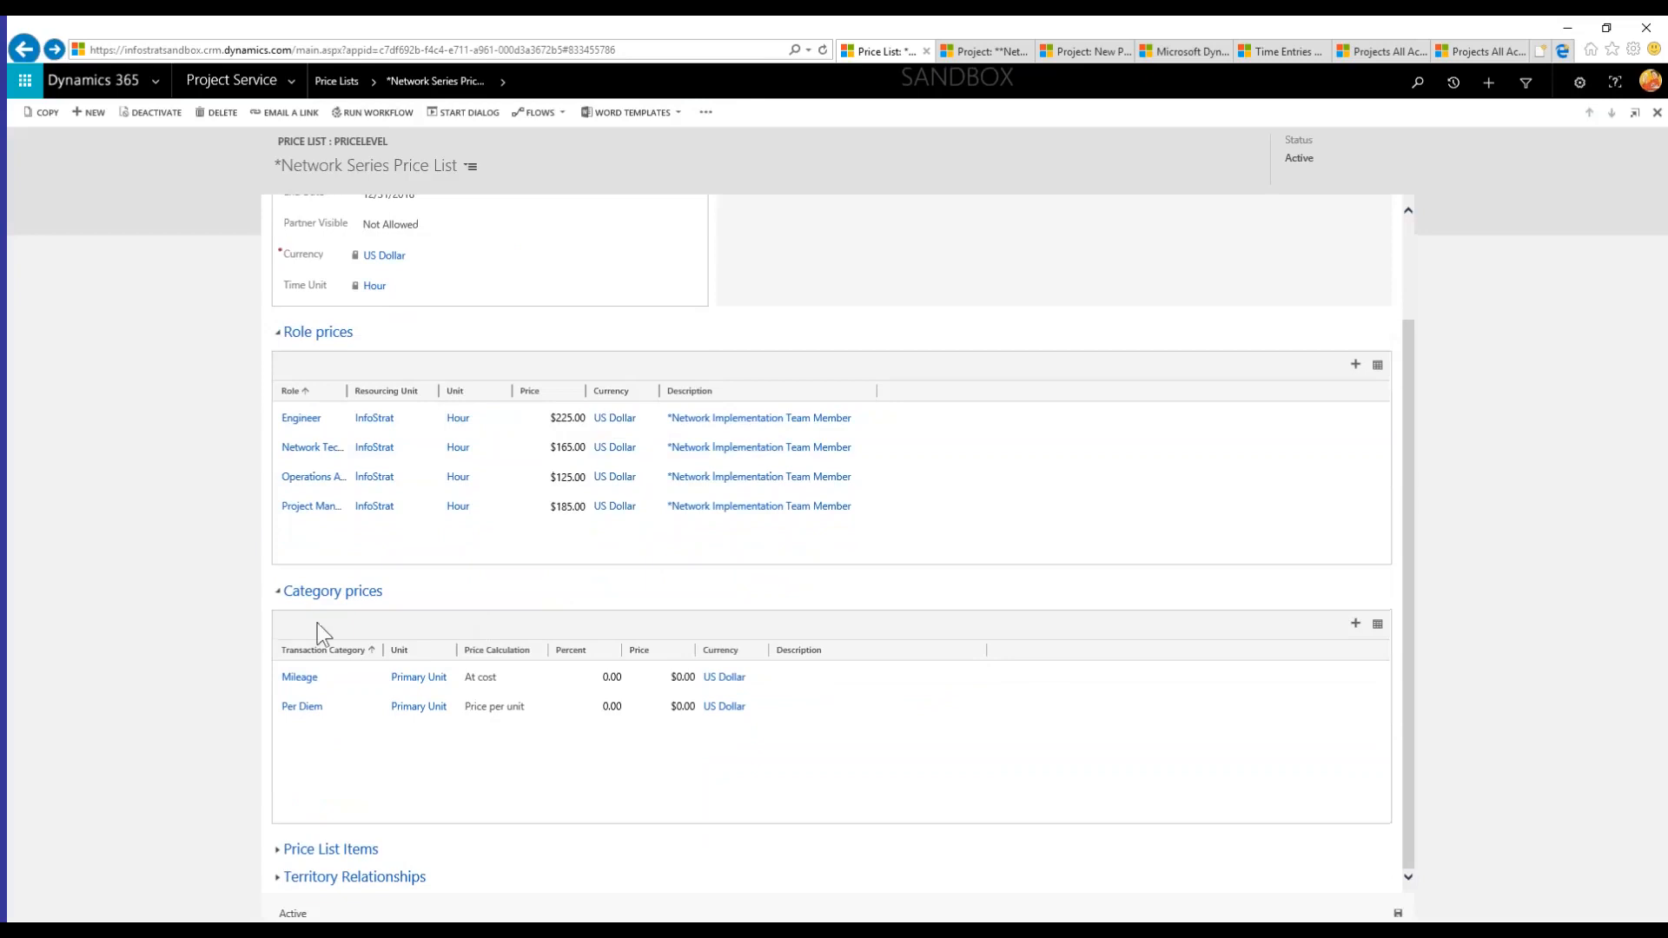
pyautogui.click(279, 850)
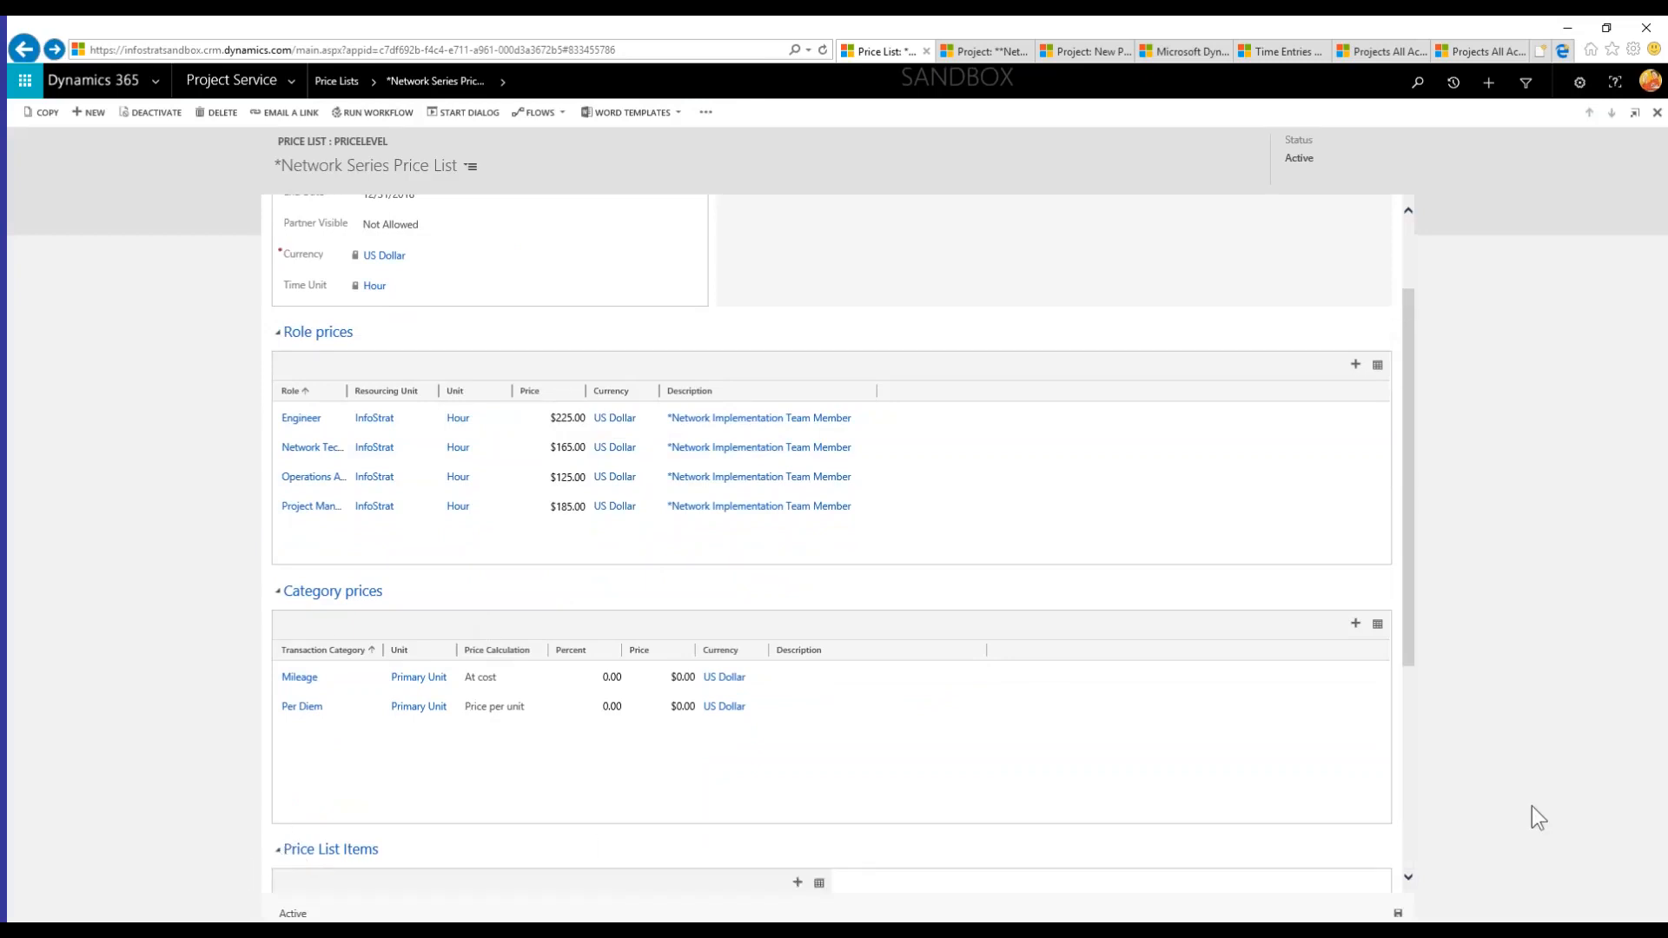
pyautogui.click(1409, 878)
pyautogui.click(1409, 878)
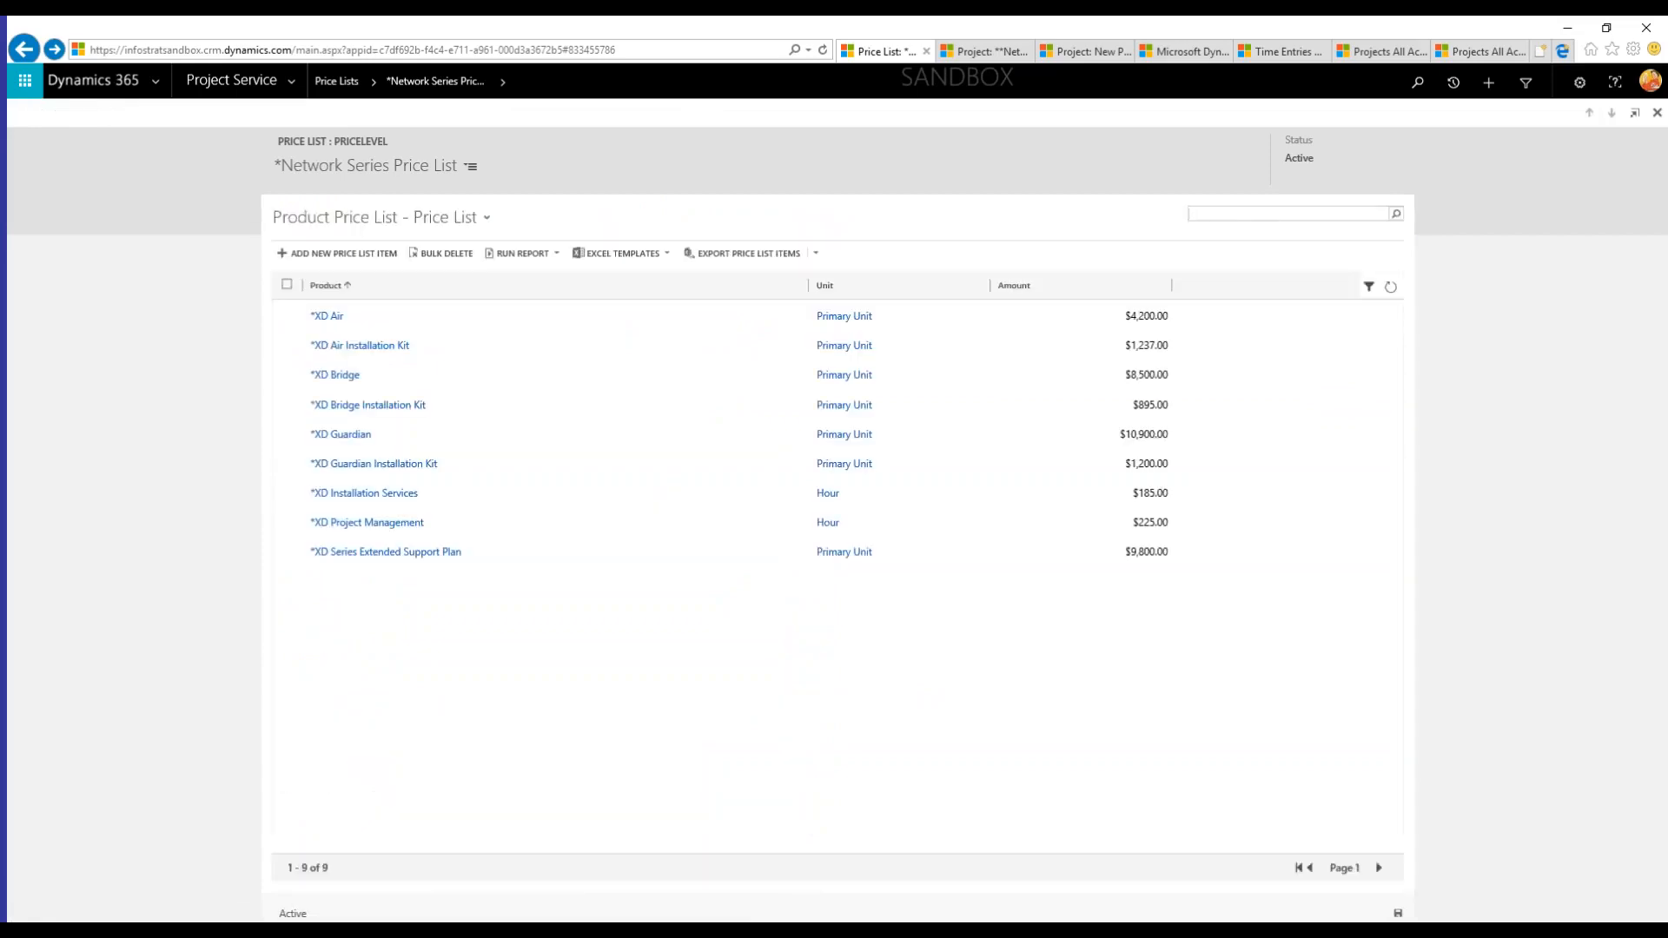
pyautogui.click(24, 48)
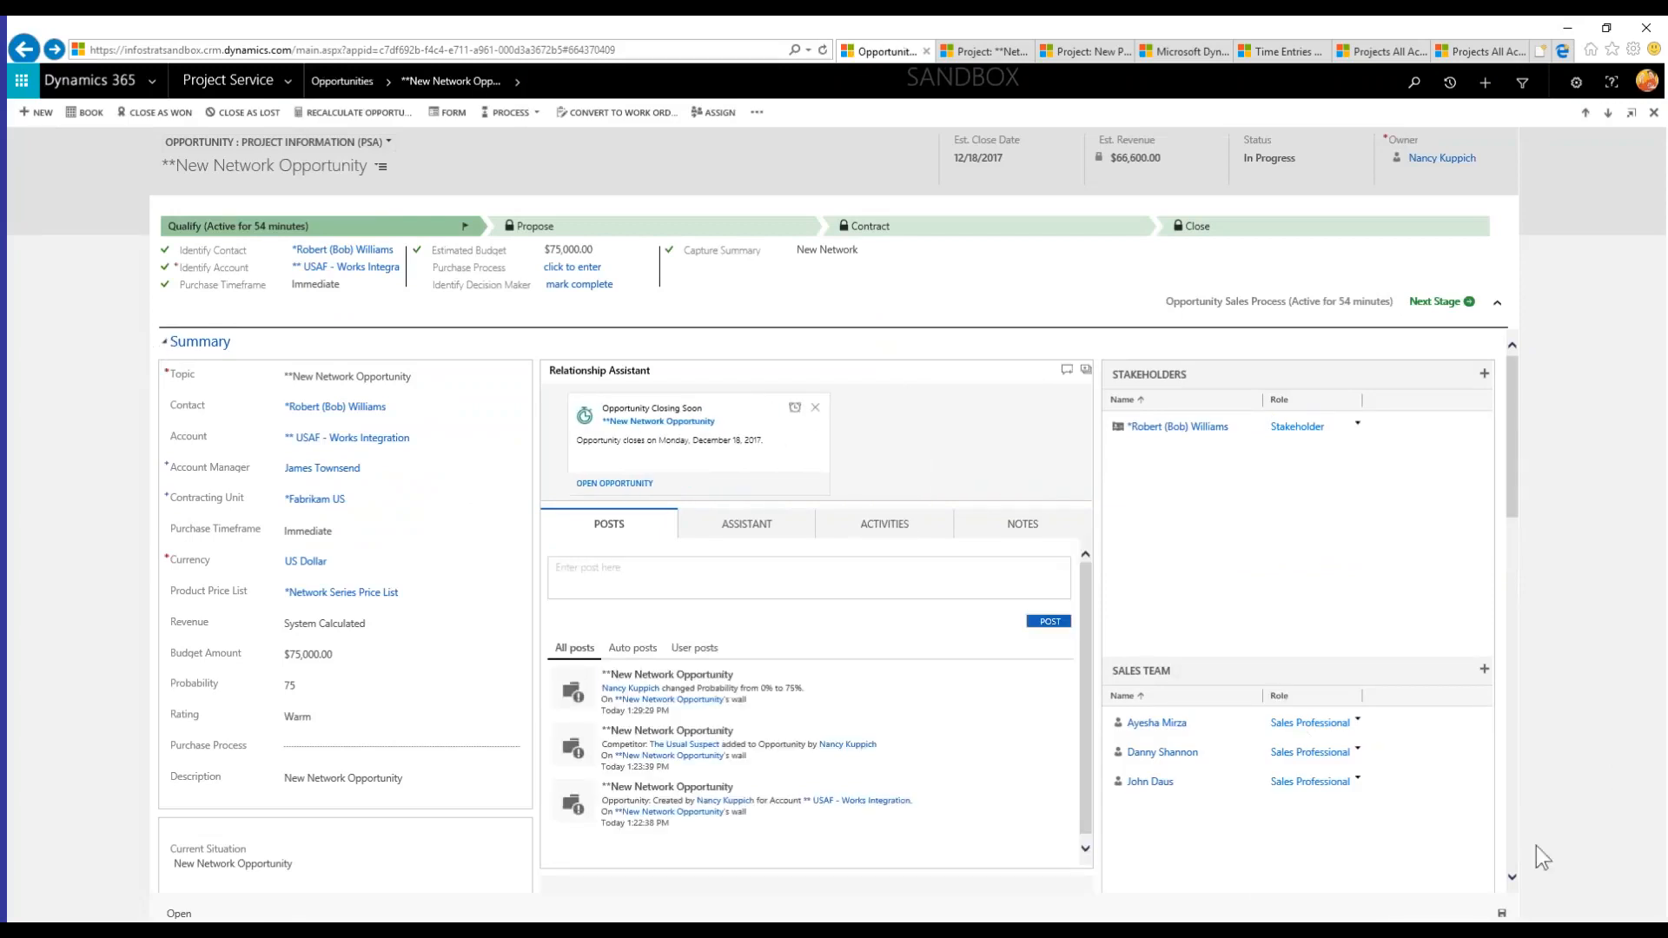
# - Review the opportunity's summary, then collapse the Summary and Opportunity Lines sections to examine its quotes
pyautogui.click(1512, 877)
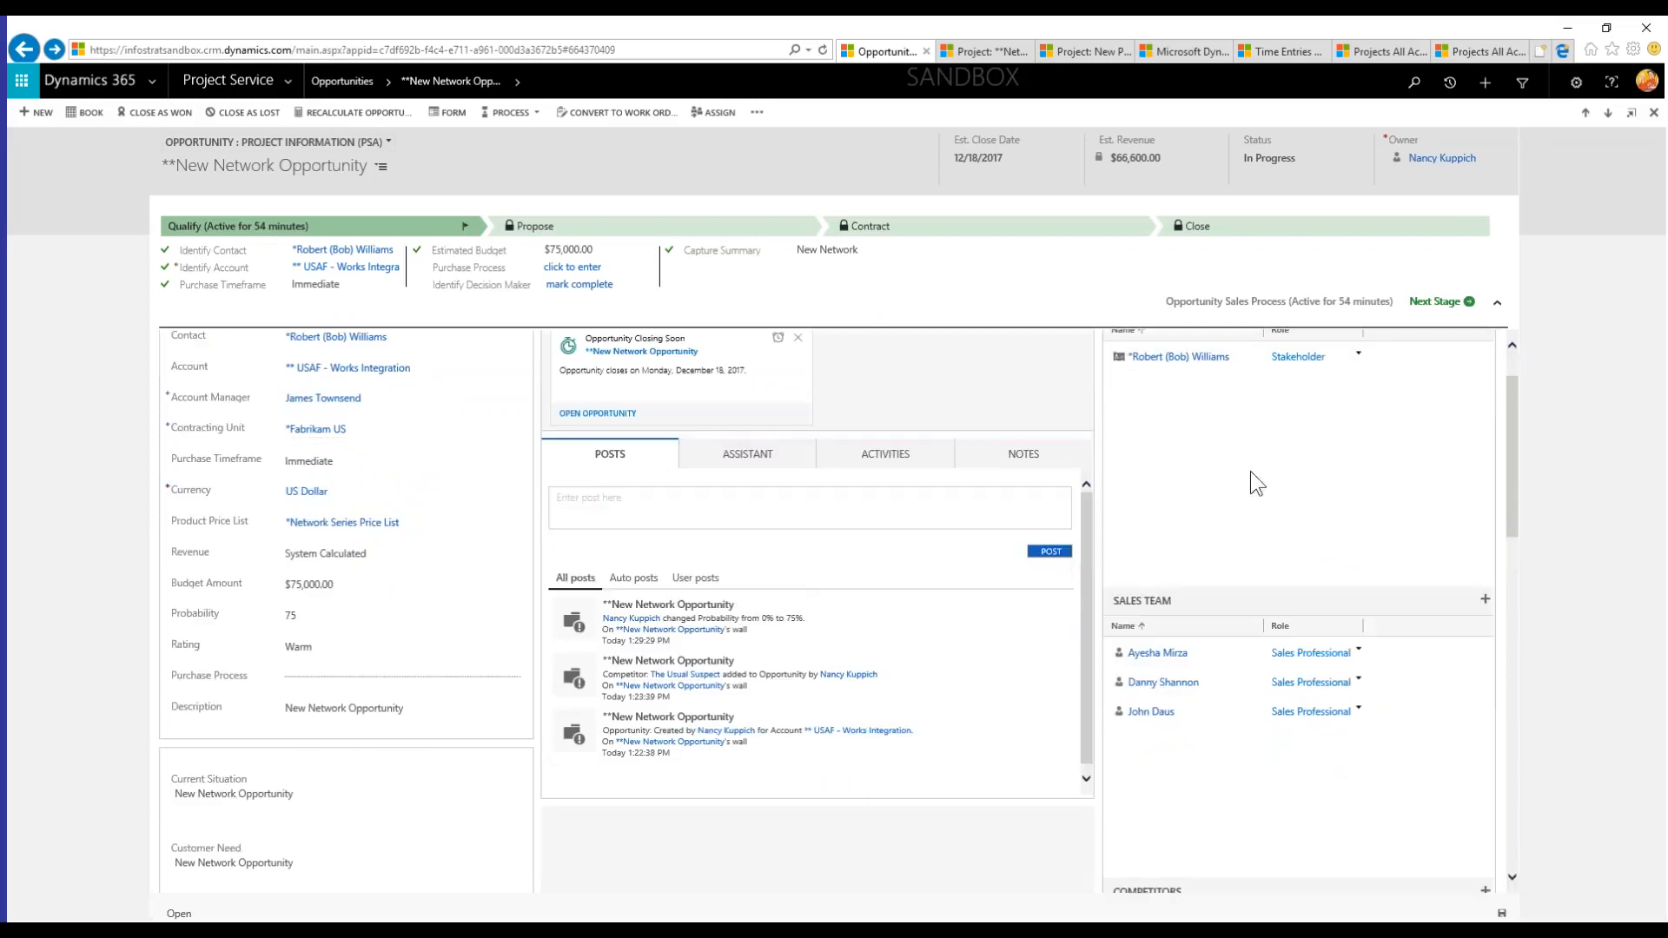
pyautogui.scroll(1, 1447, 496)
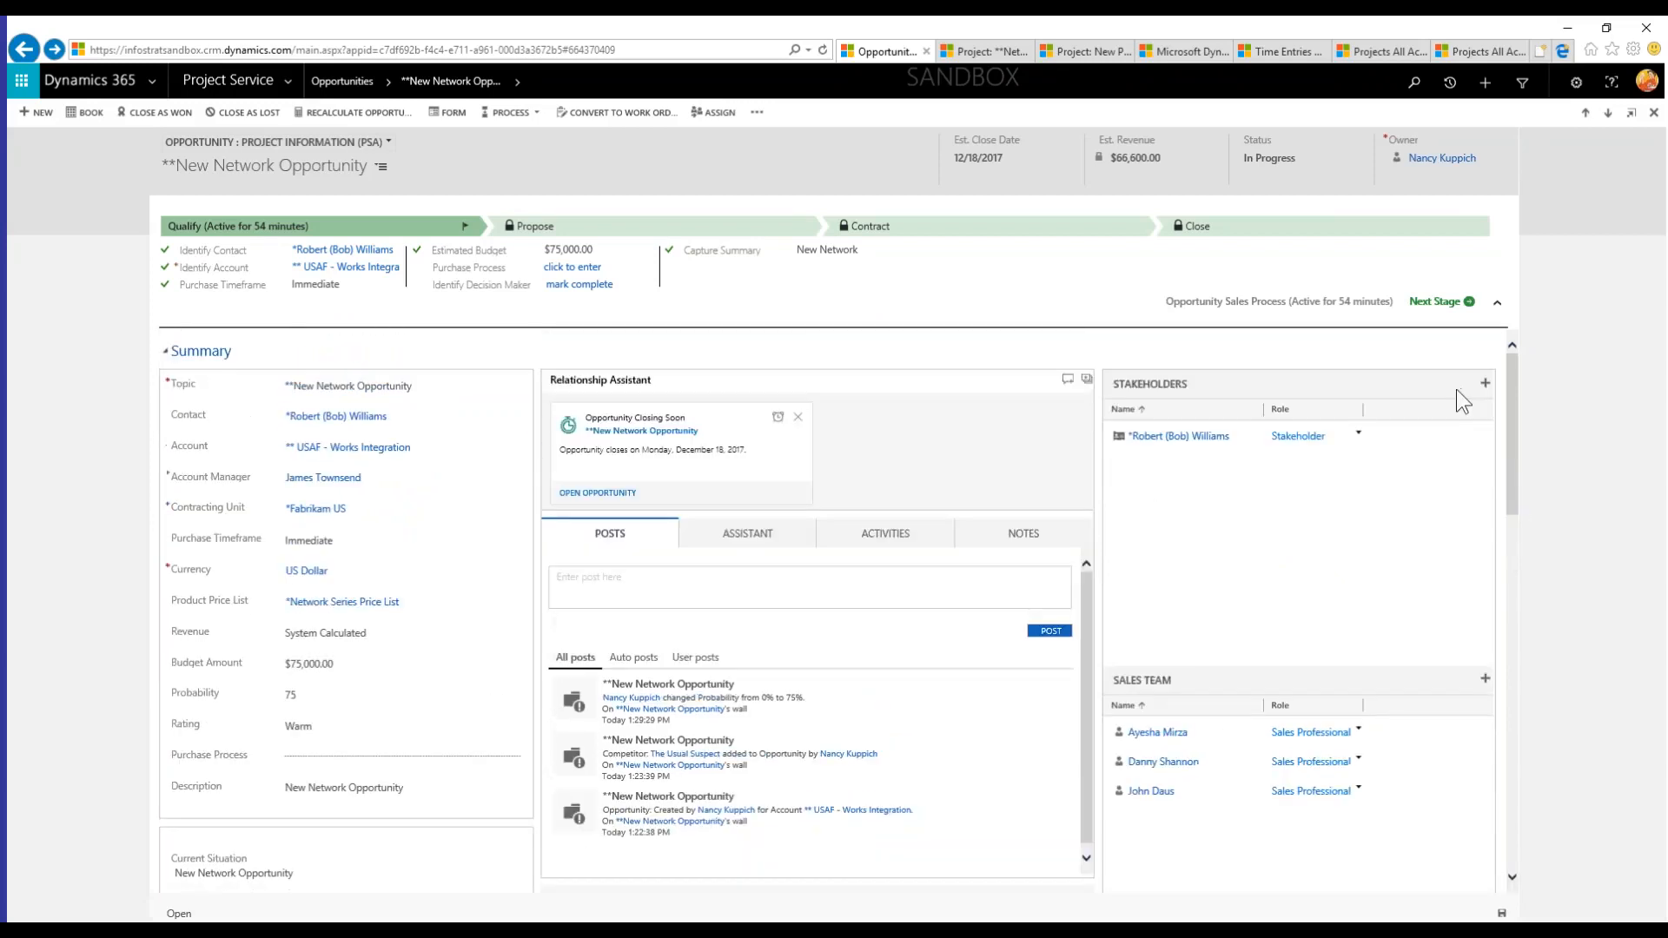
pyautogui.click(164, 347)
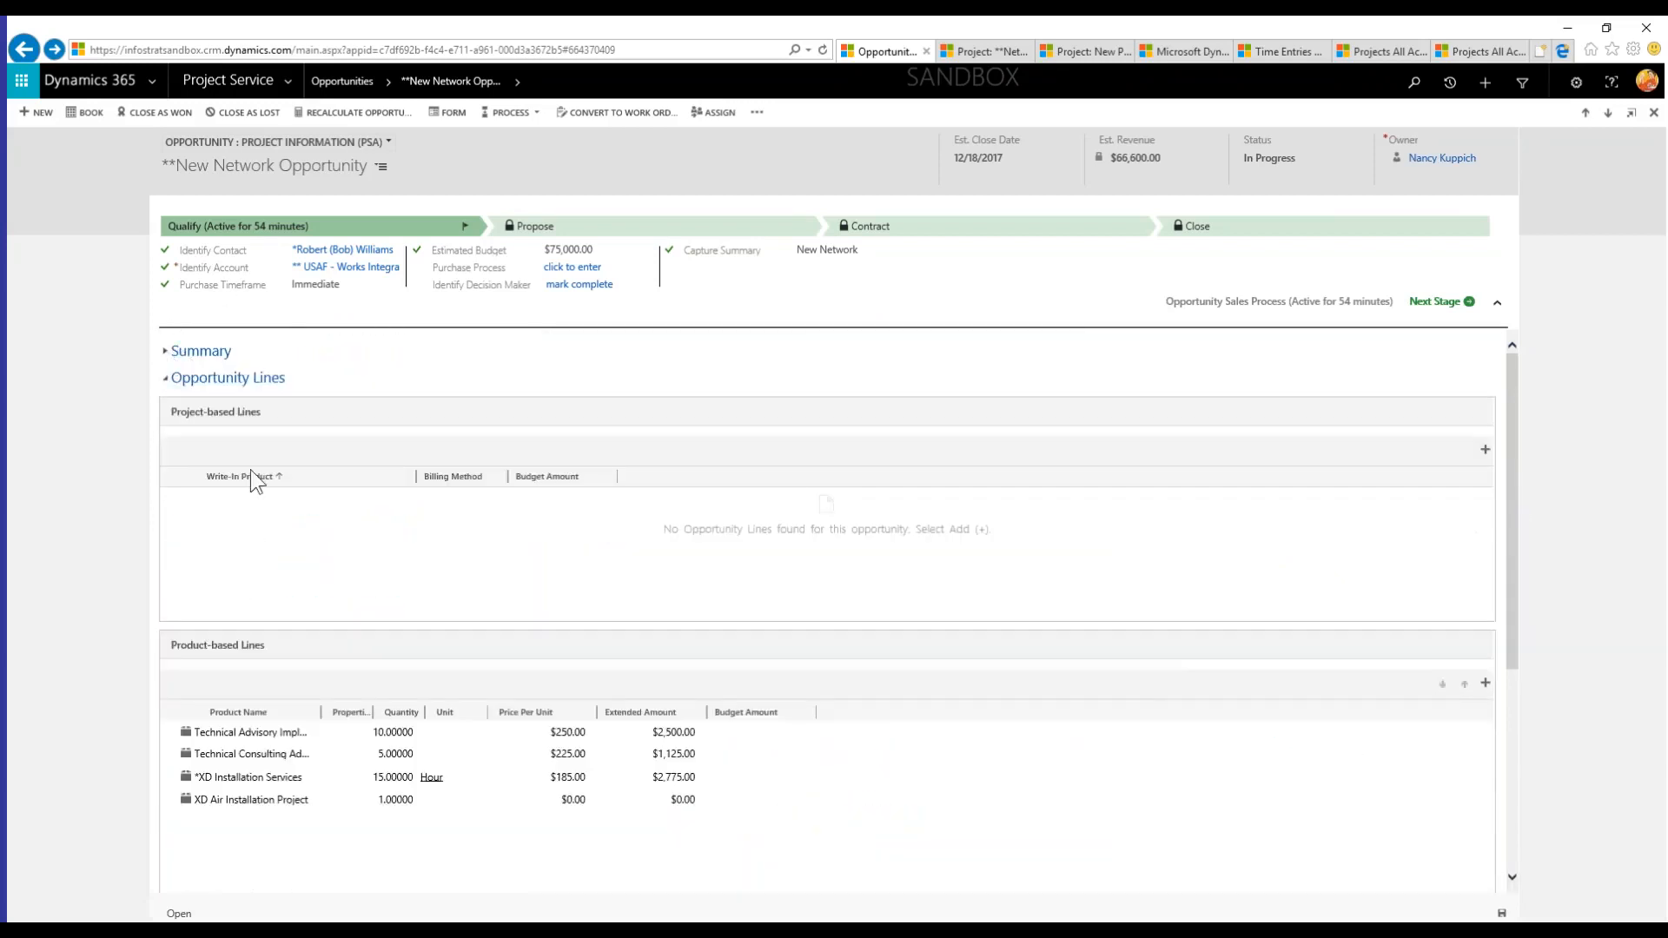
pyautogui.click(165, 379)
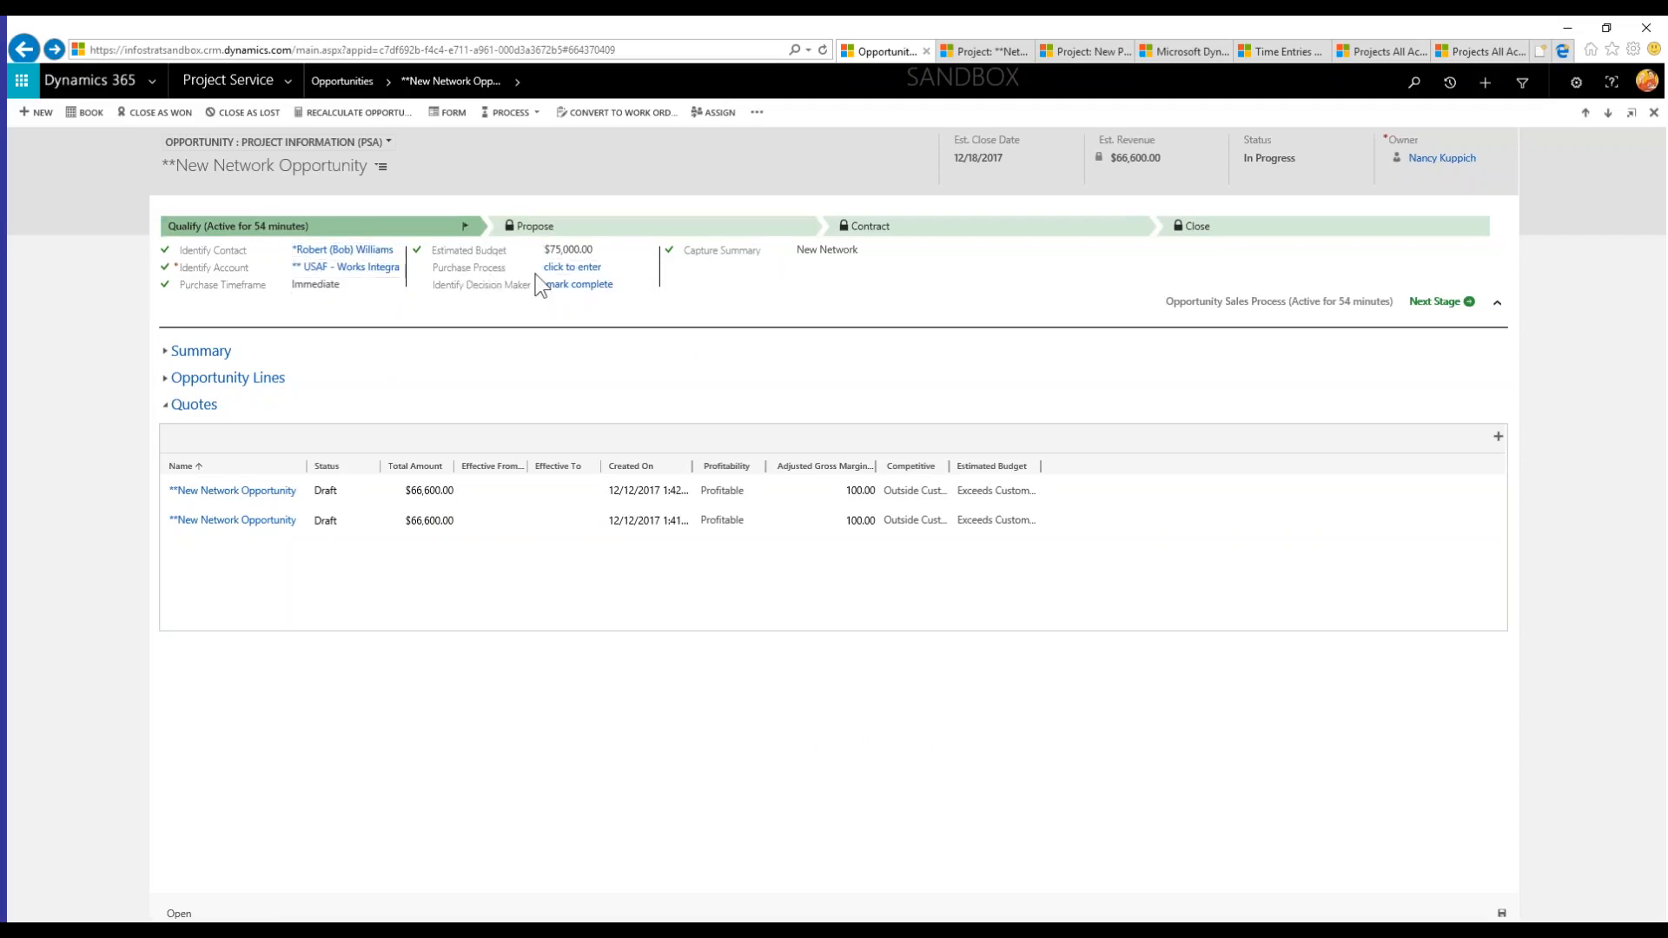
# - In the Qualify stage, set Purchase Process to Unknown and mark Identify Decision Maker as complete
pyautogui.click(584, 268)
pyautogui.click(582, 300)
pyautogui.click(608, 284)
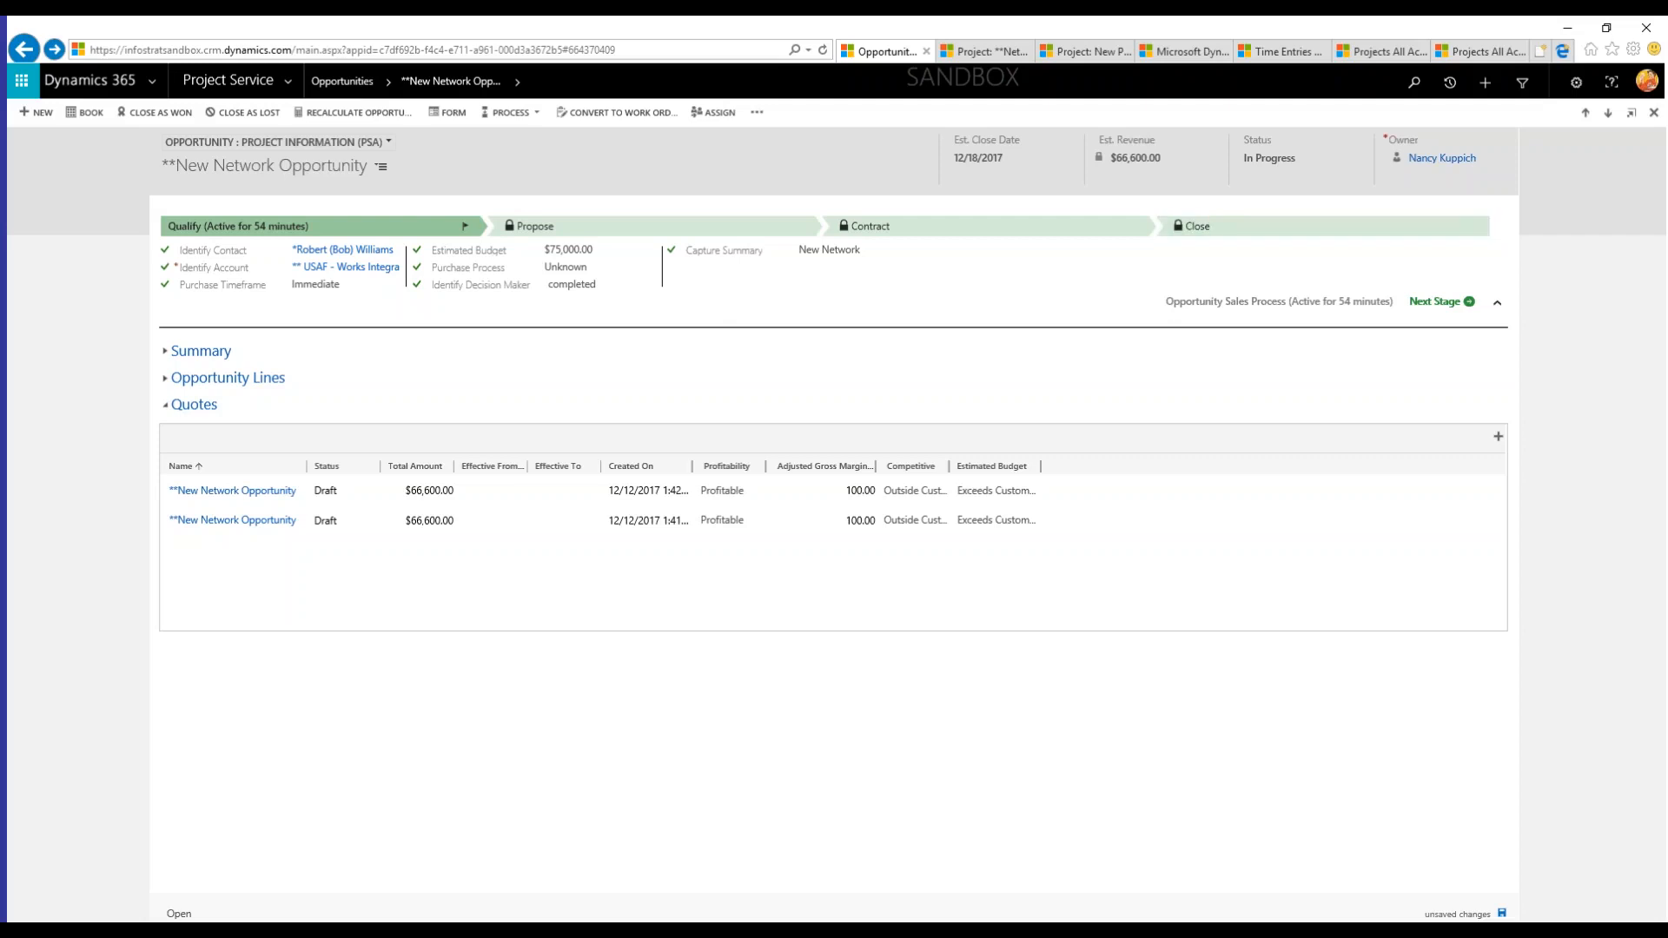
# - Advance the opportunity to the Propose stage with the first **New Network Opportunity quote and collapse the stage details
pyautogui.click(1469, 304)
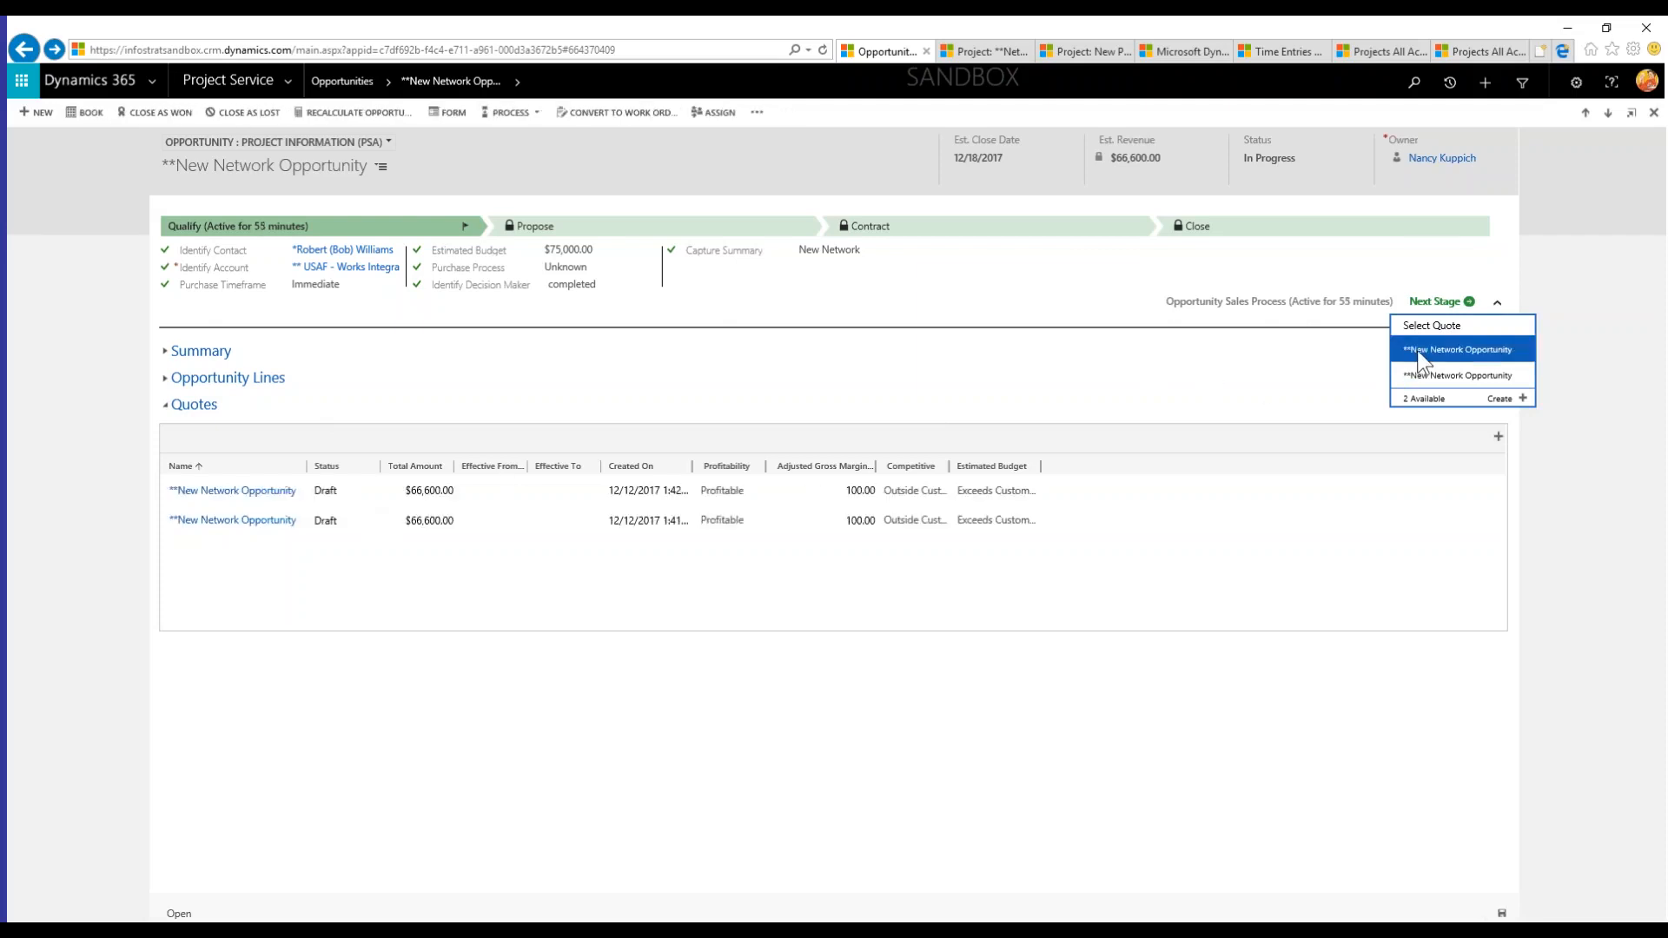
pyautogui.click(1488, 347)
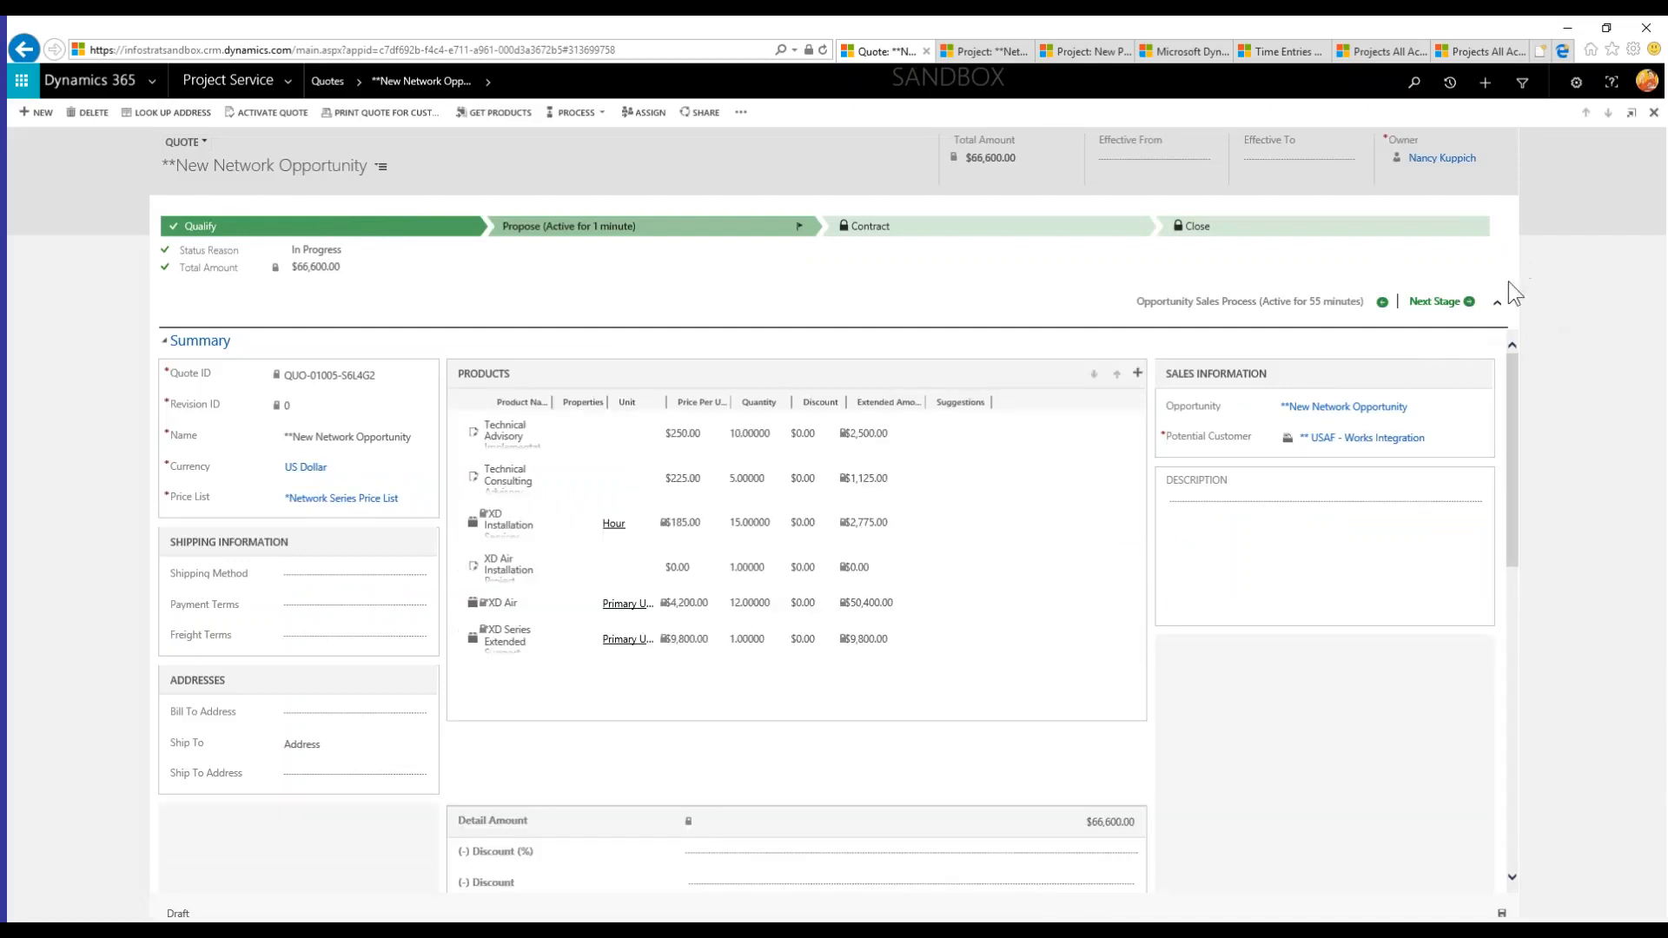
pyautogui.click(1497, 304)
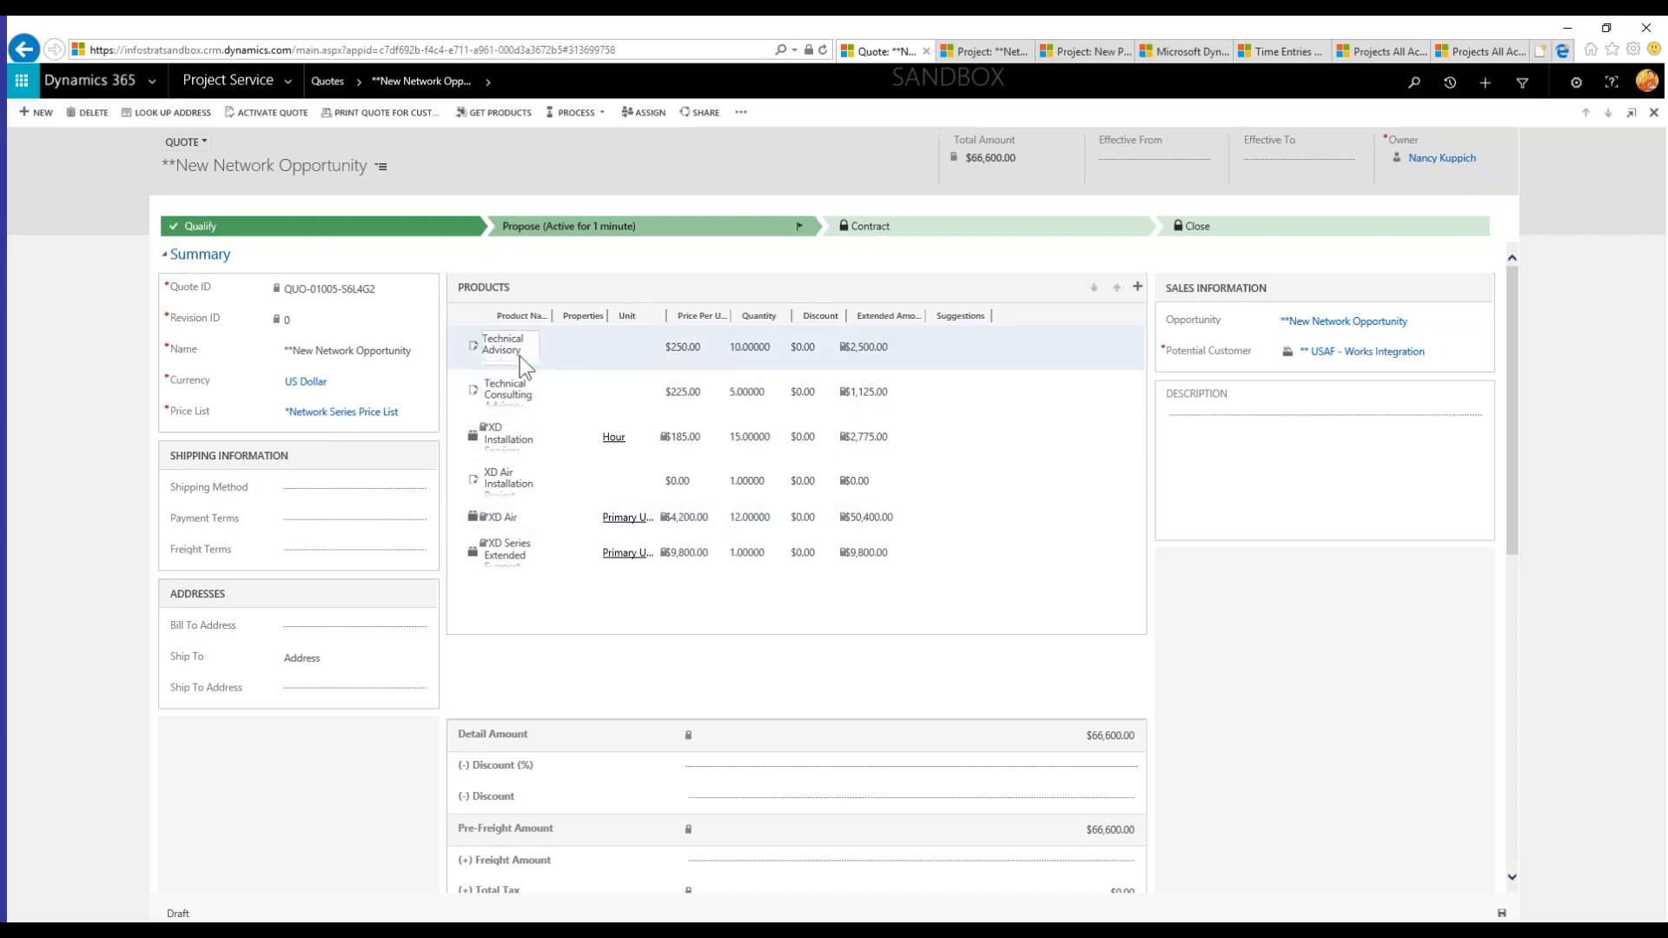
# - Widen the quote's Product Name column and set the Technical Advisory Implementation Services price per unit to $200.00
pyautogui.moveTo(552, 315); pyautogui.dragTo(646, 313)
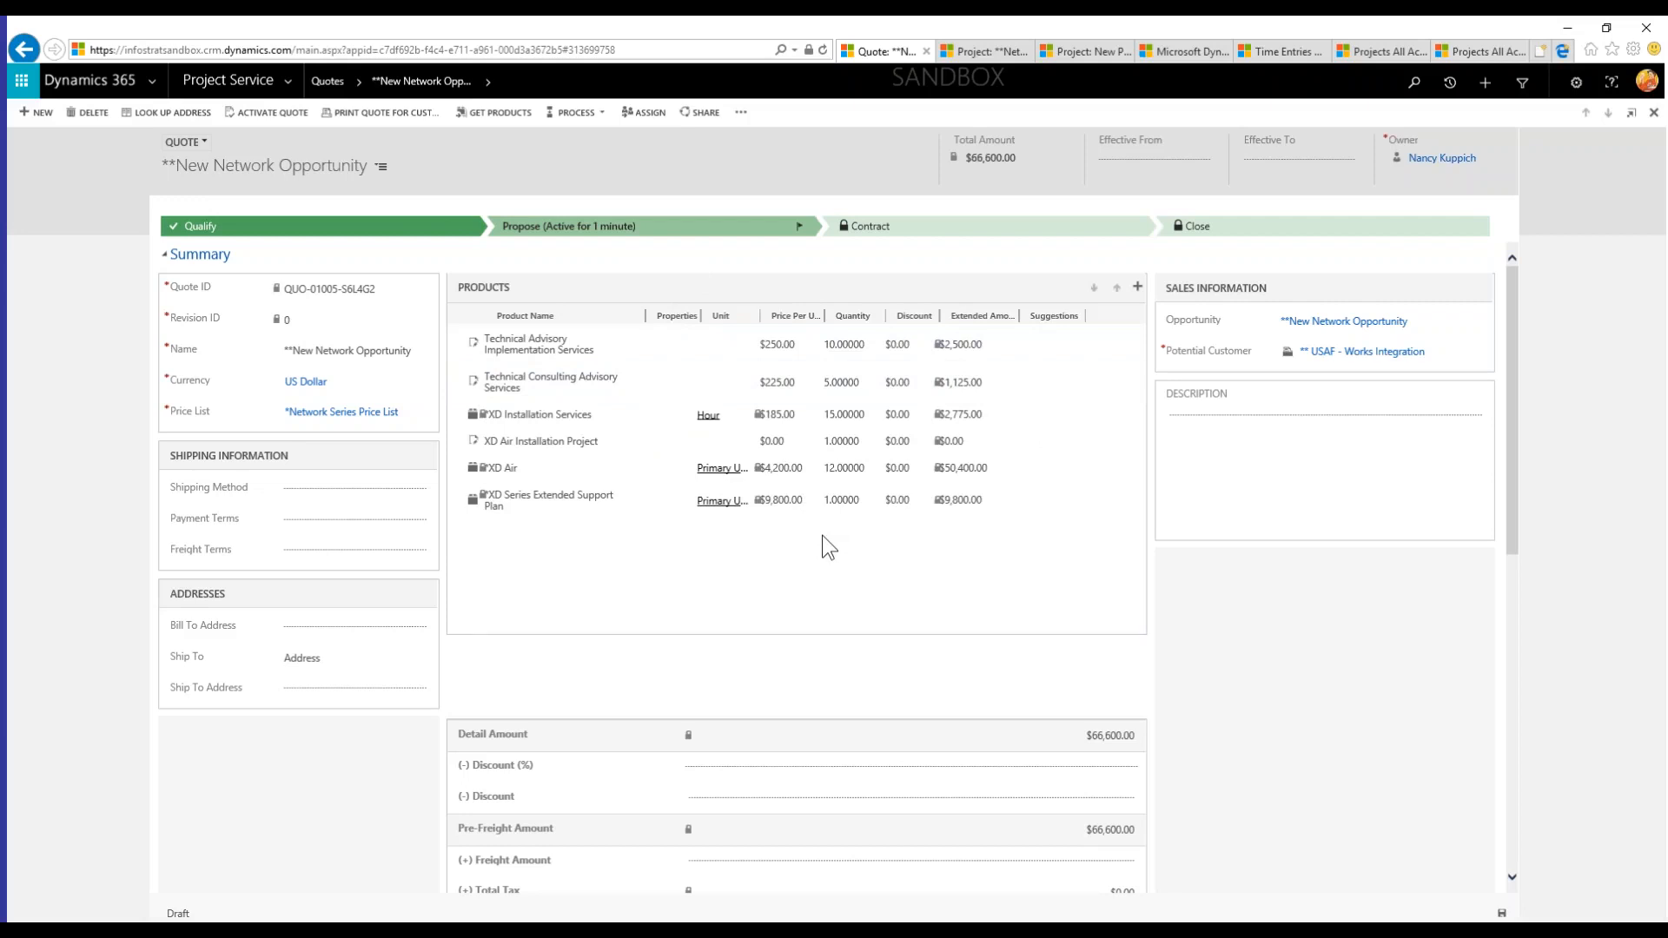
pyautogui.click(771, 345)
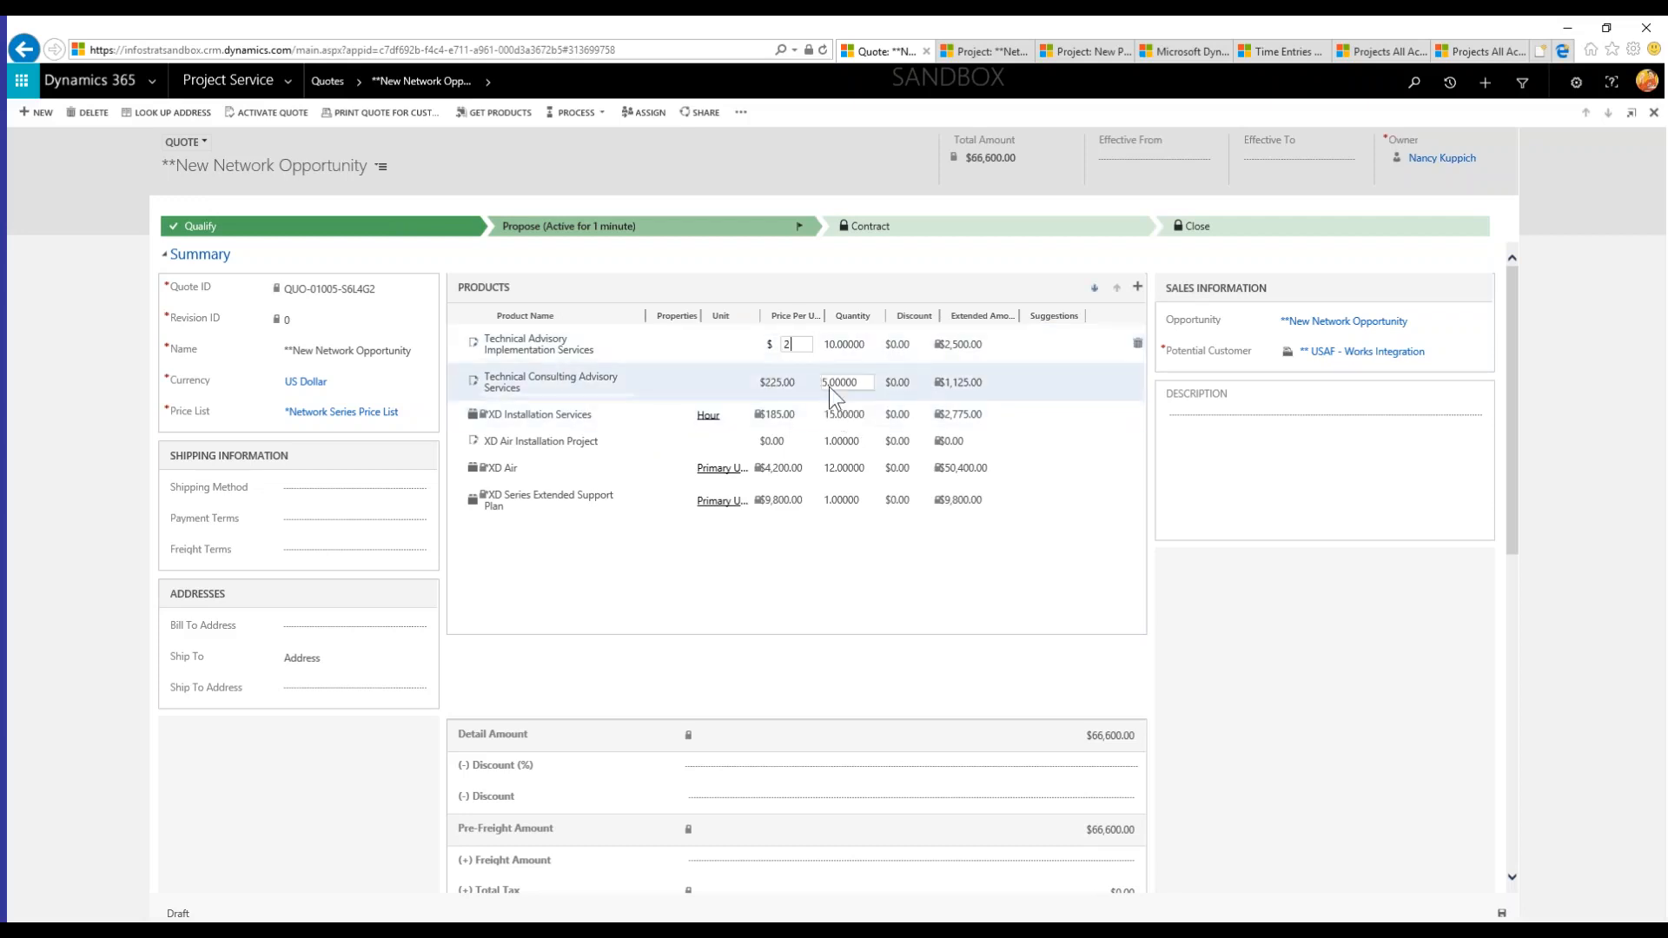
pyautogui.click(848, 347)
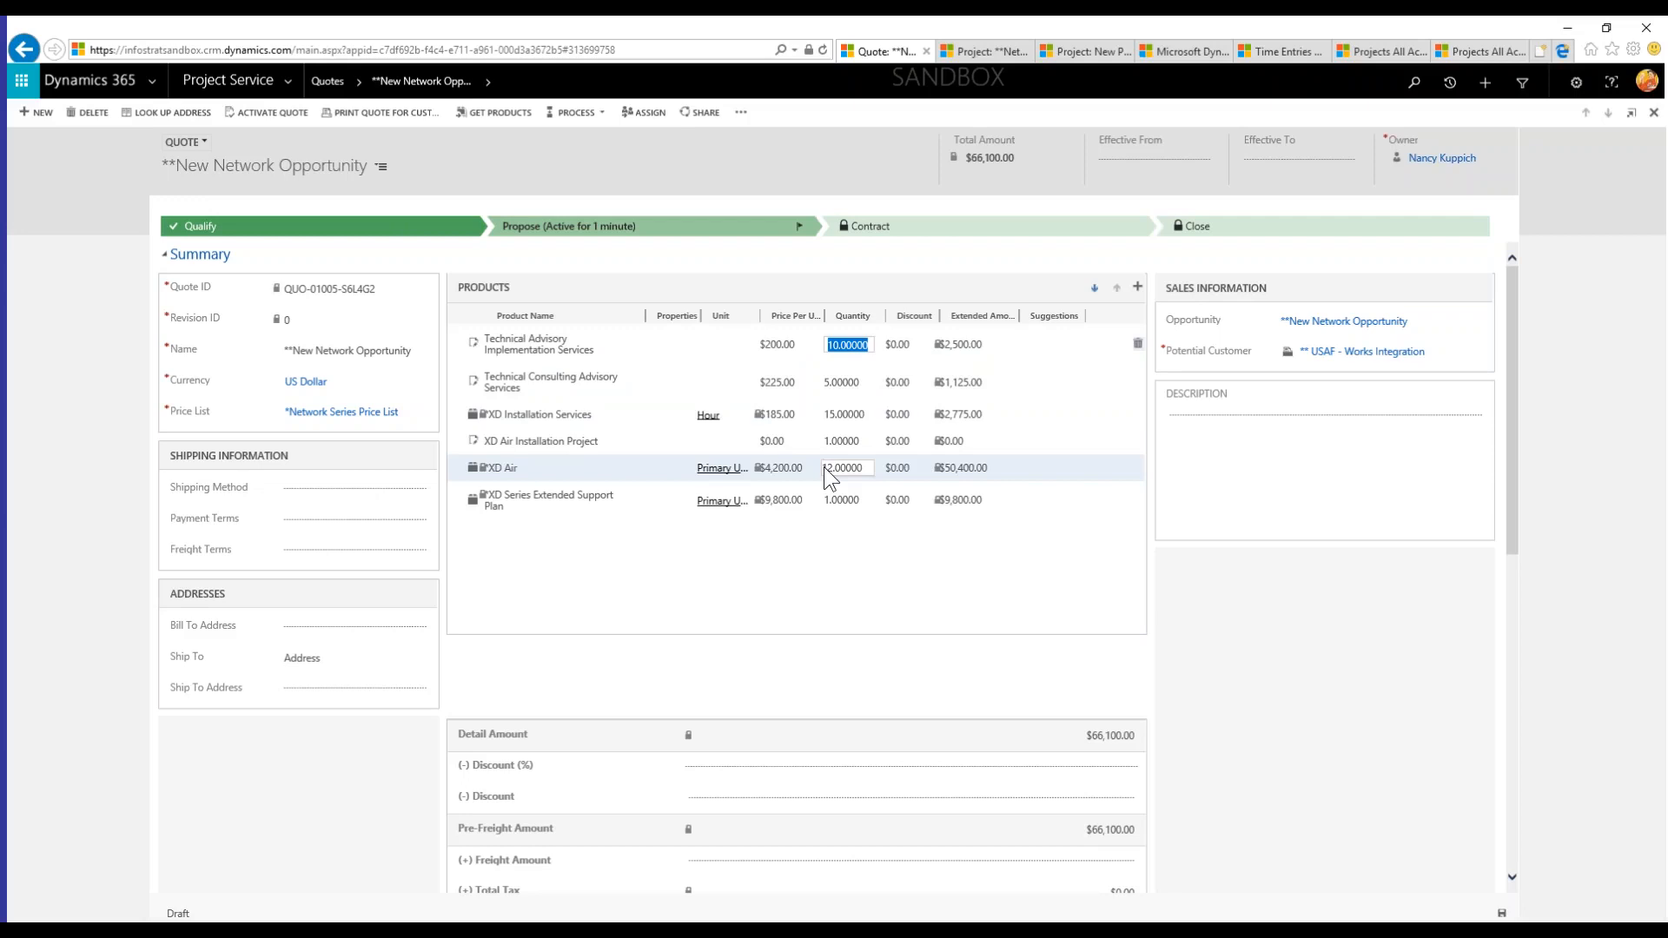
pyautogui.click(770, 531)
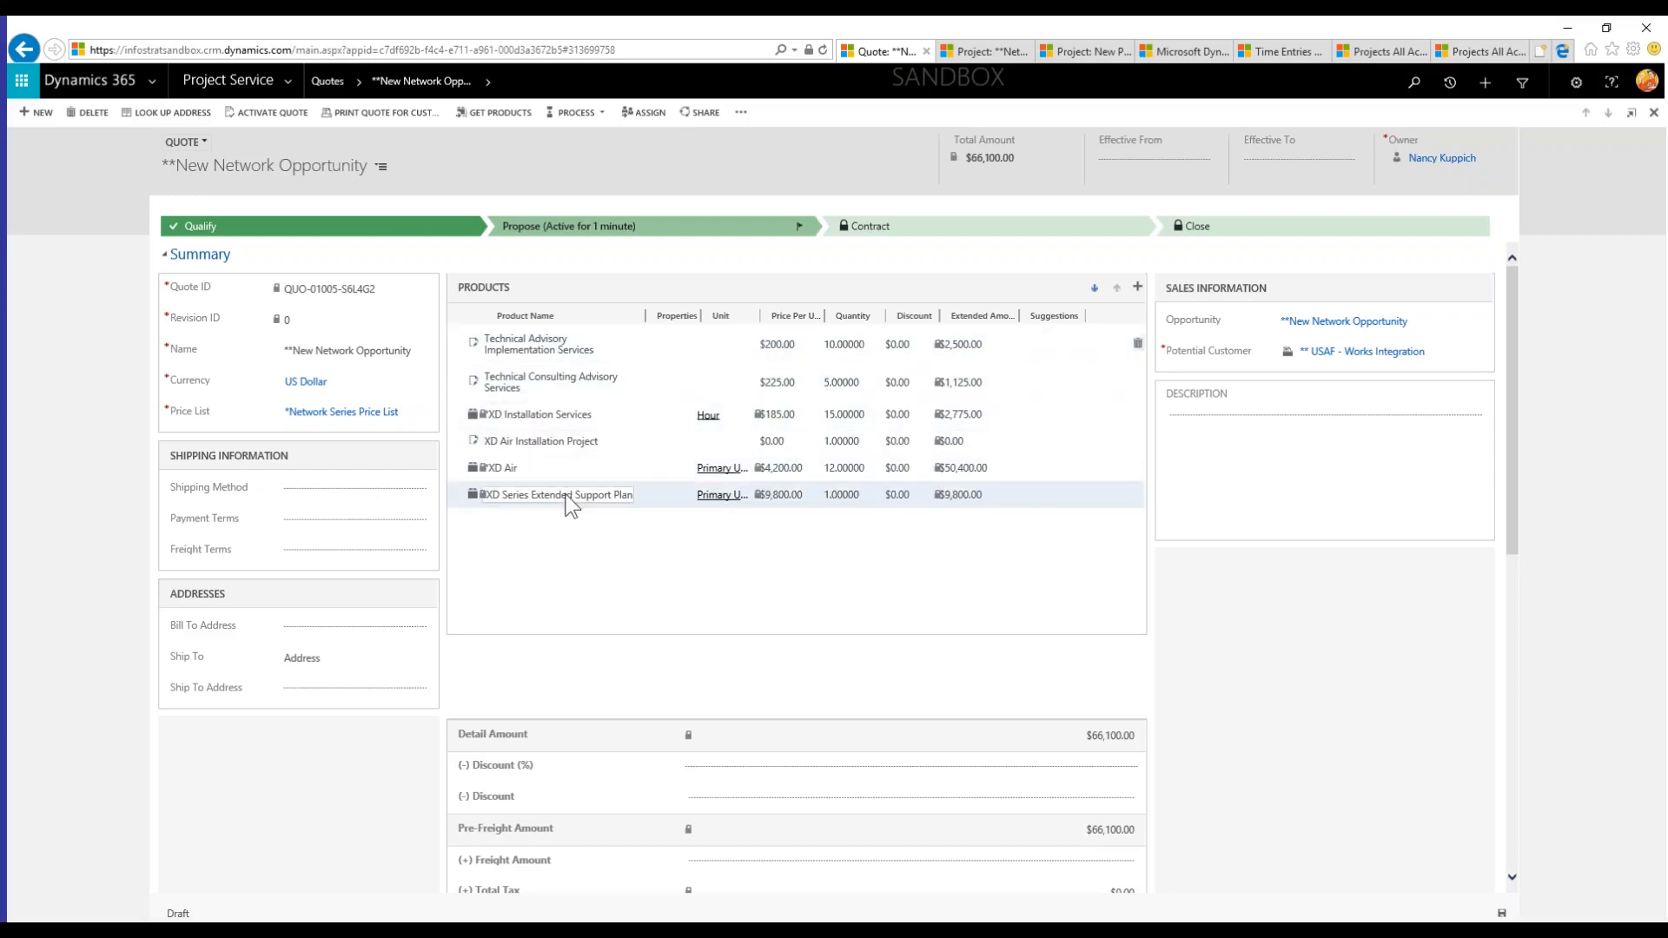
# - Review the quote's total amounts, activate the quote and close its browser tab
pyautogui.scroll(-4, 952, 510)
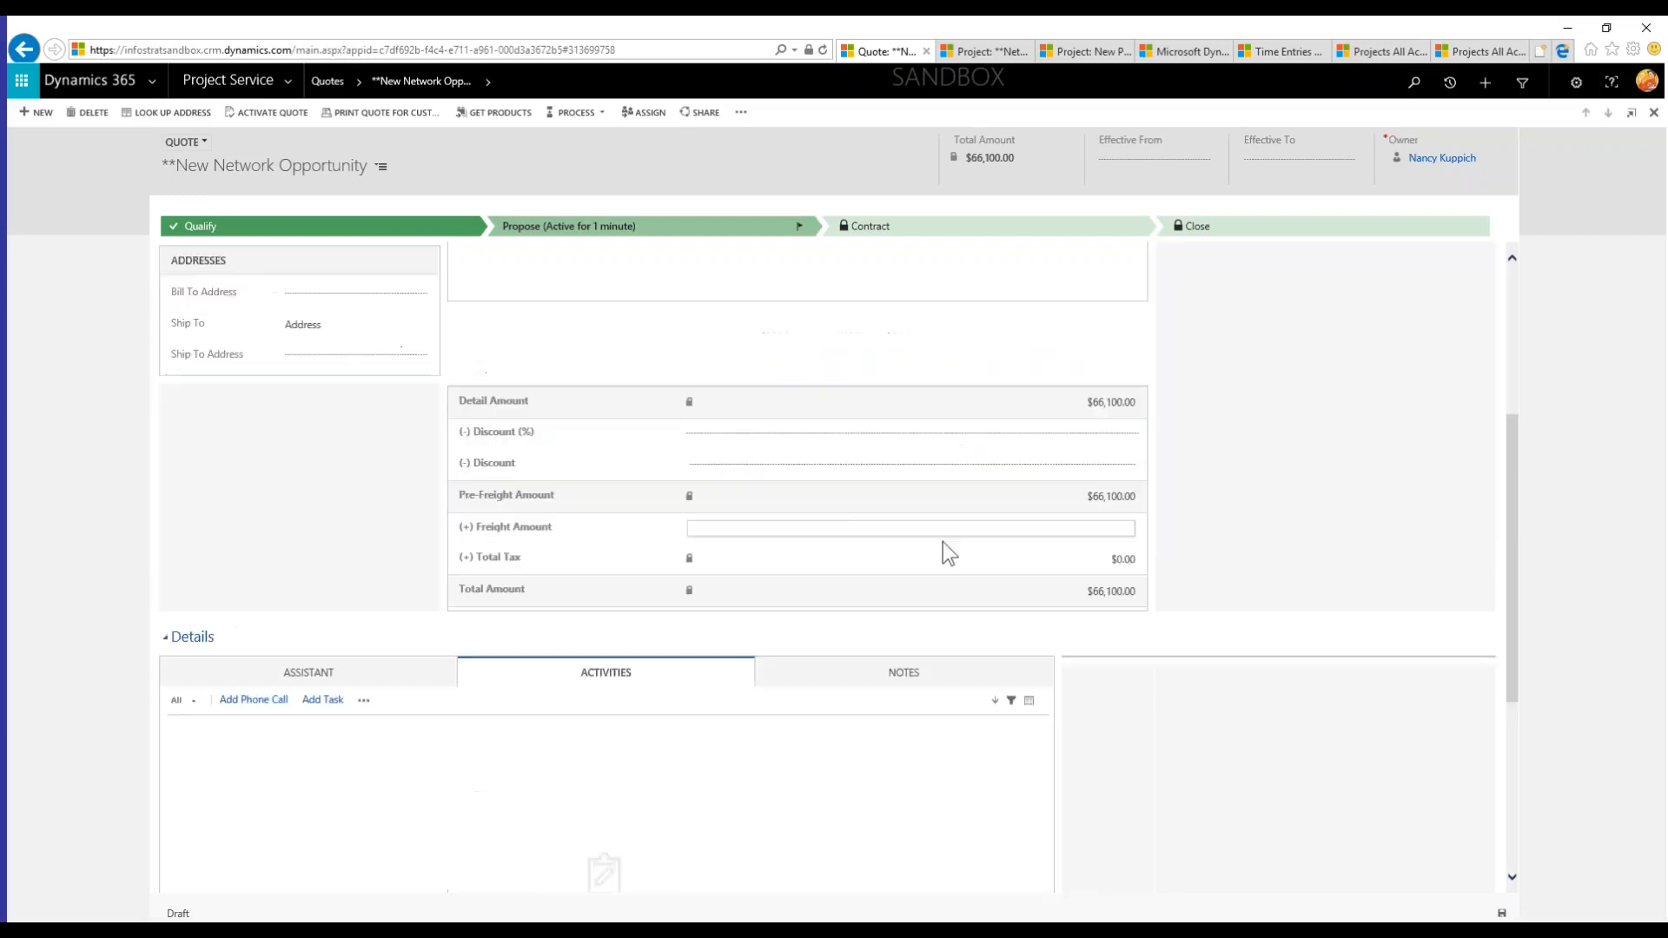
pyautogui.scroll(4, 942, 538)
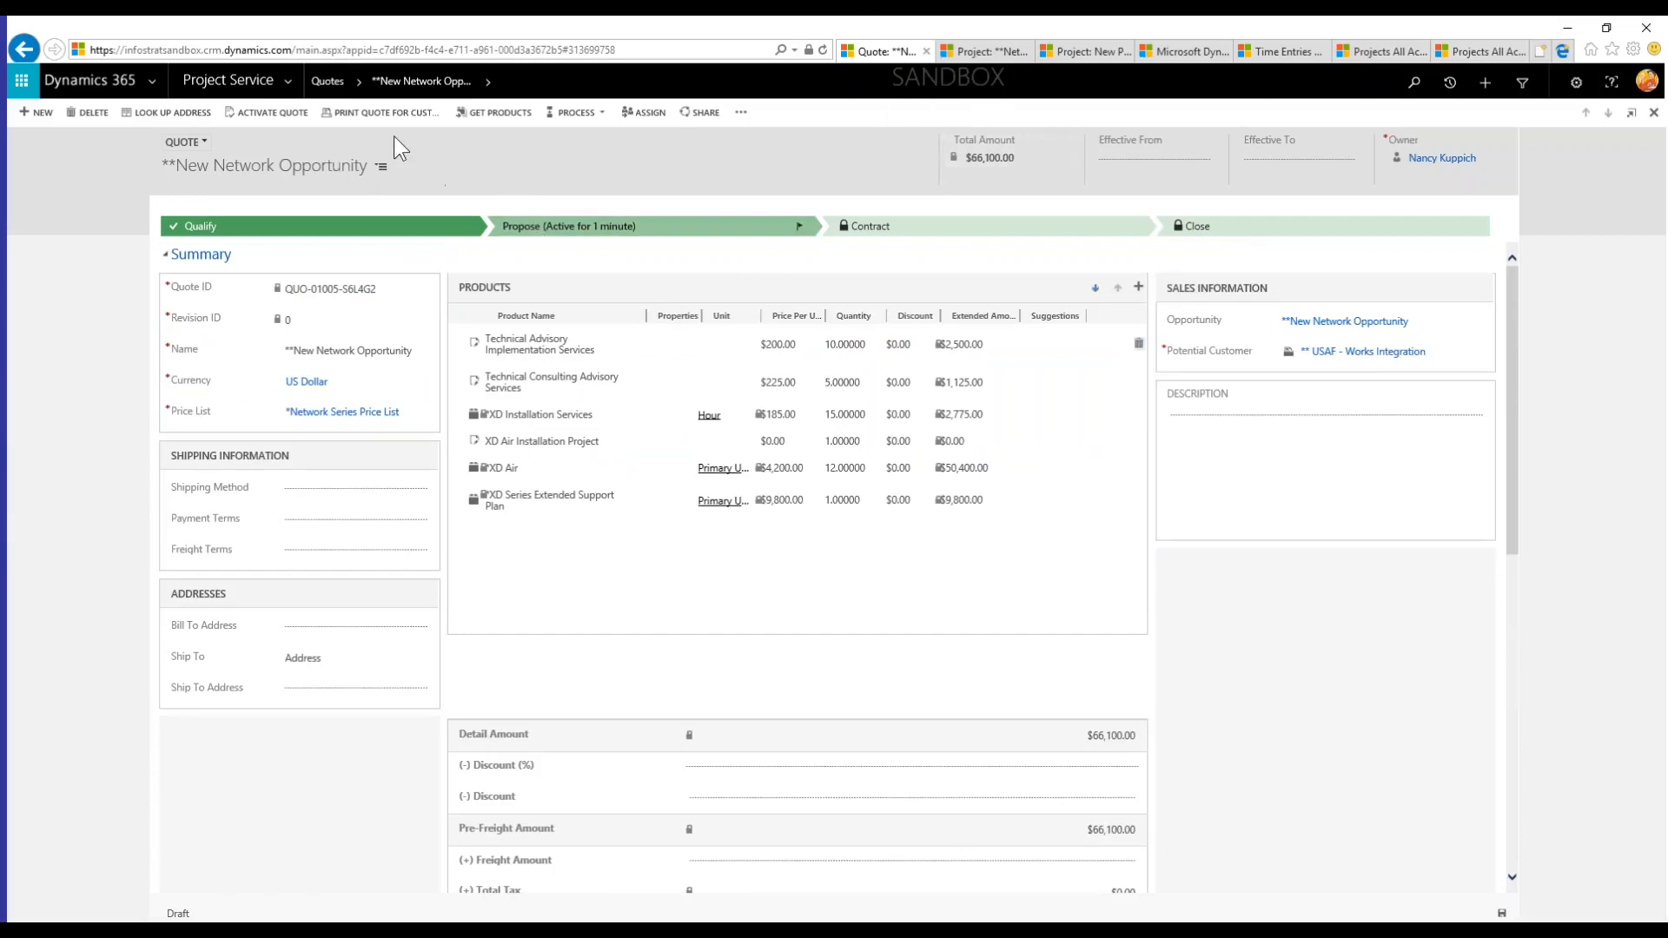
pyautogui.click(260, 113)
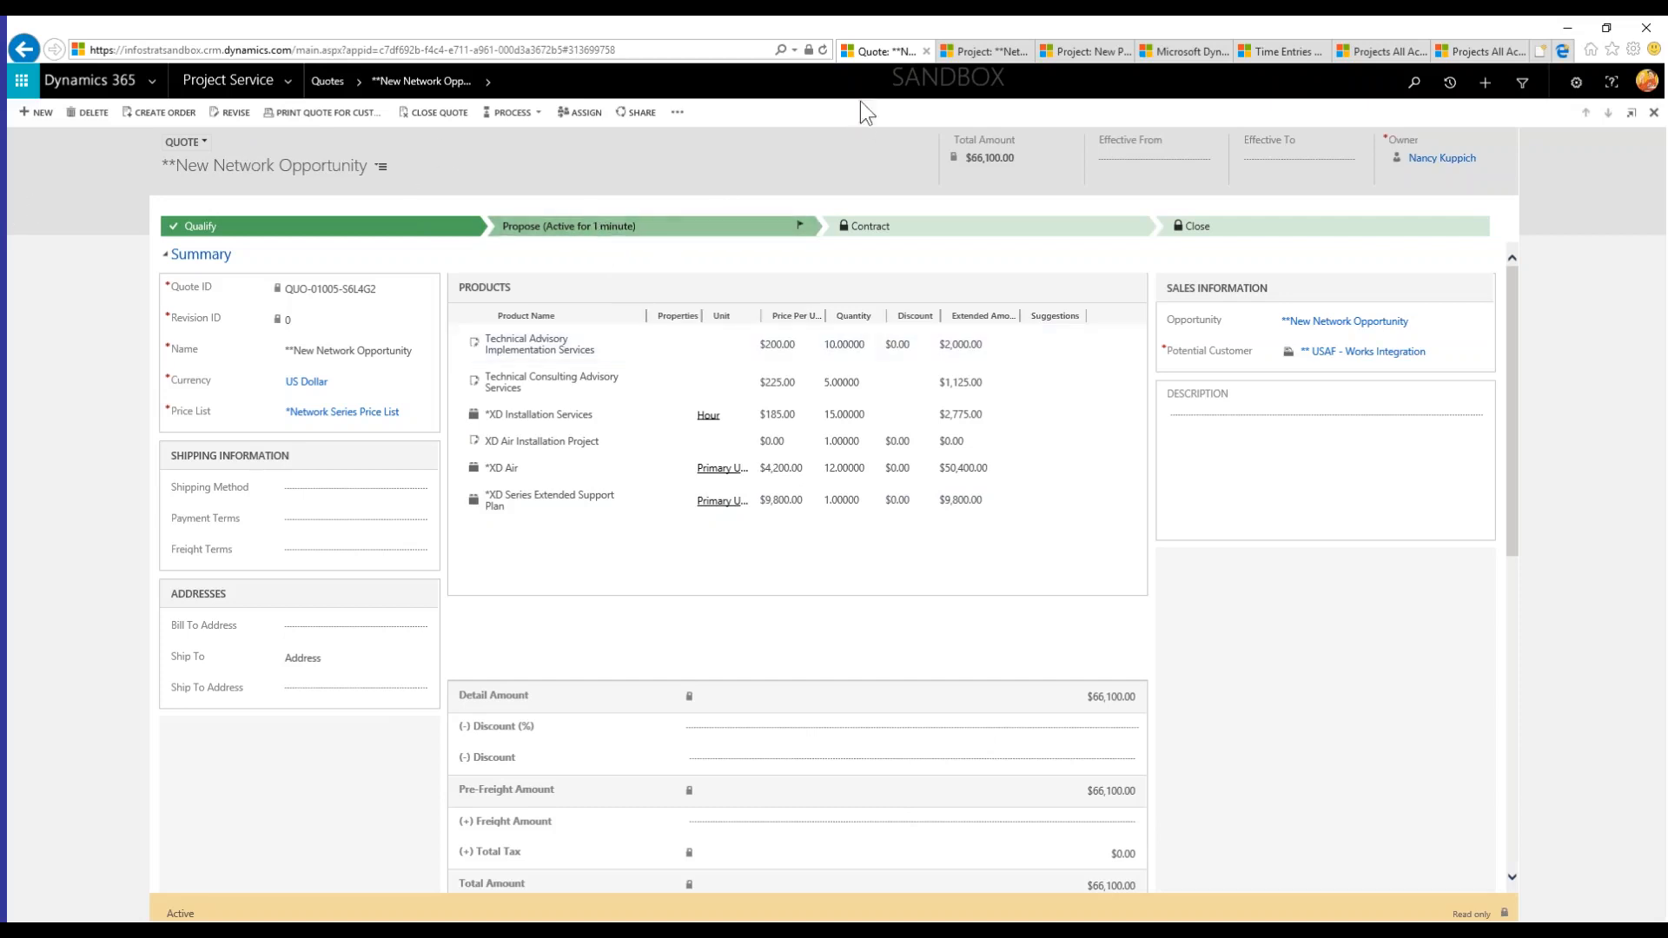
pyautogui.click(927, 52)
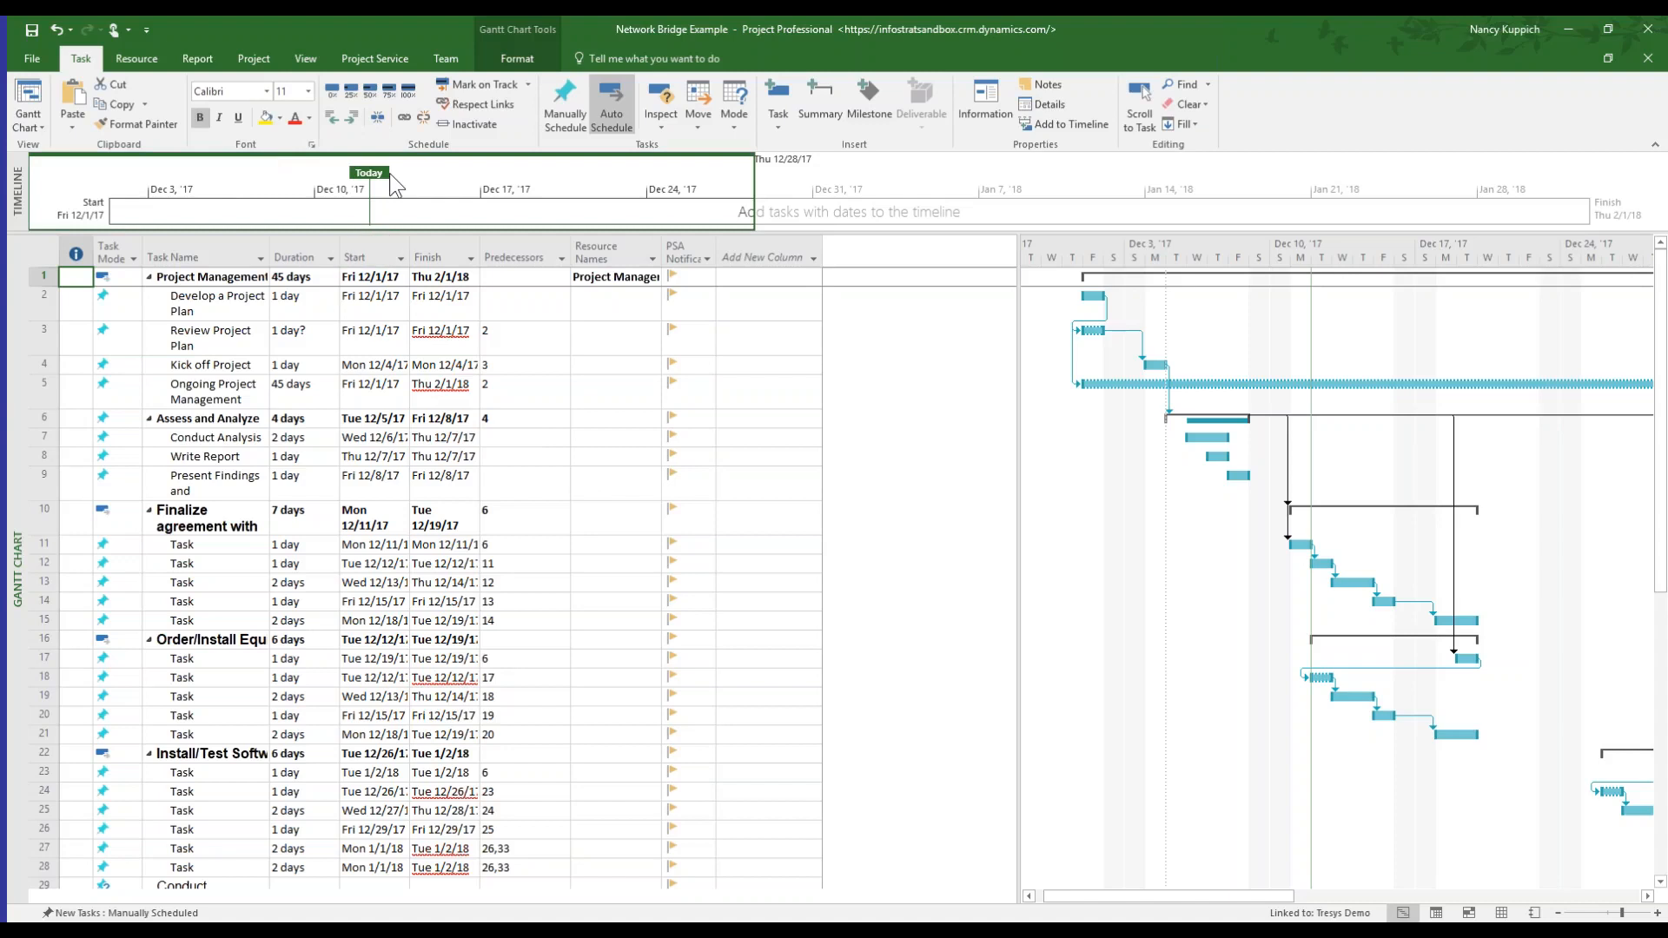
# - In Project Professional, publish the Network Bridge Example plan to Project Service
pyautogui.click(386, 62)
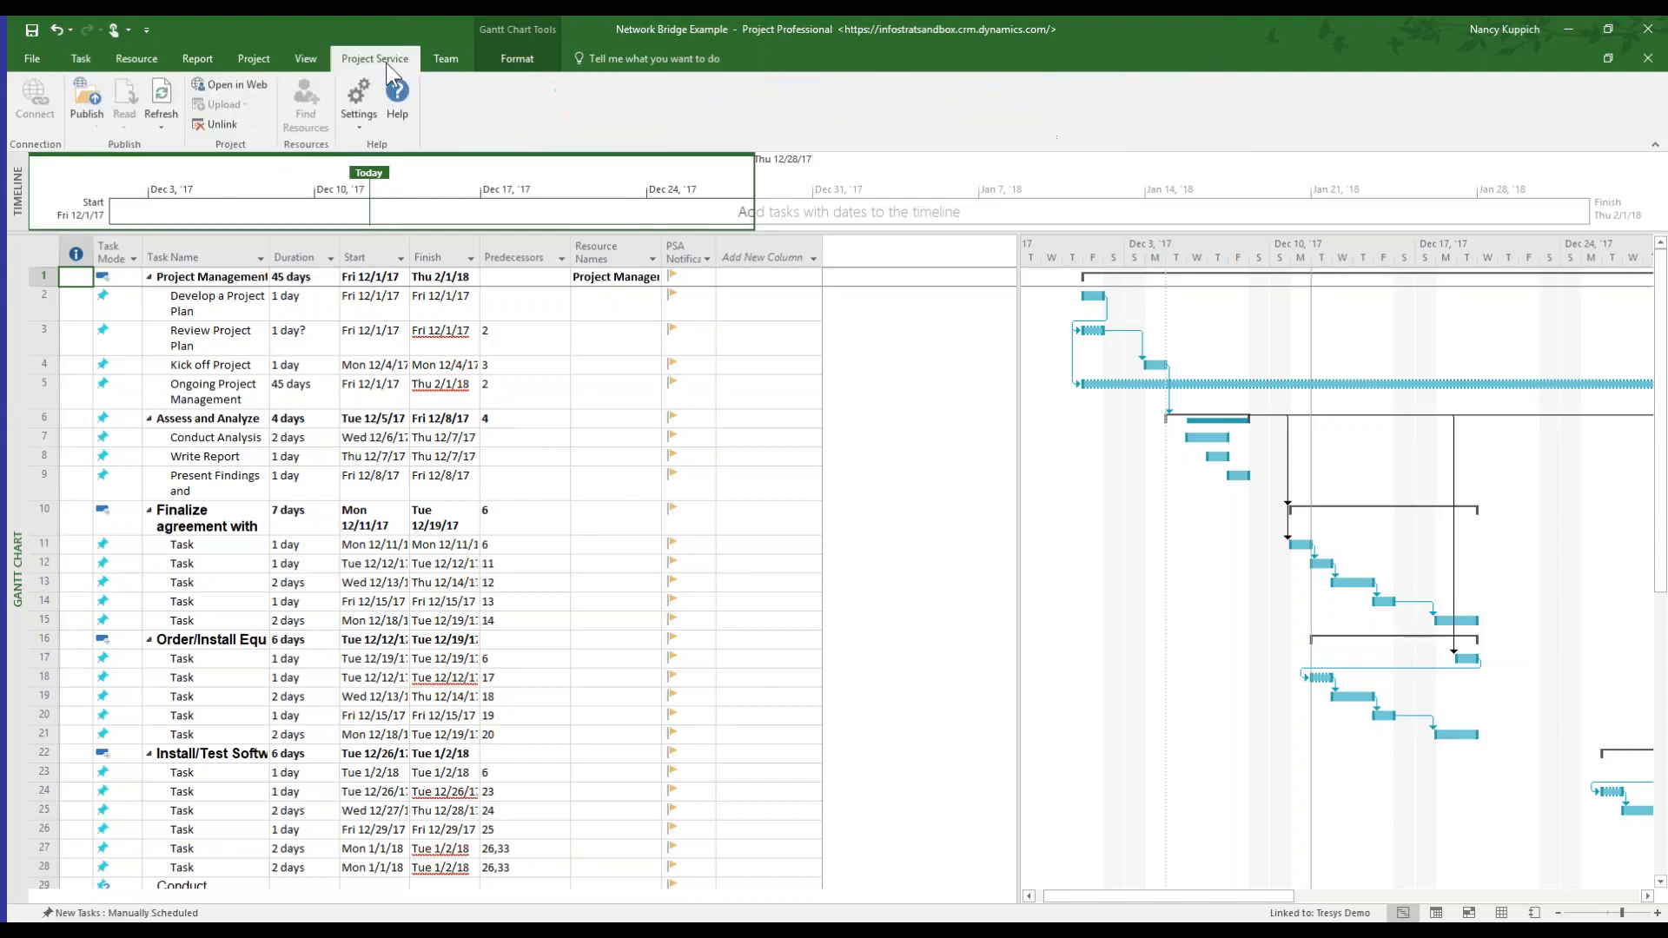
pyautogui.click(361, 97)
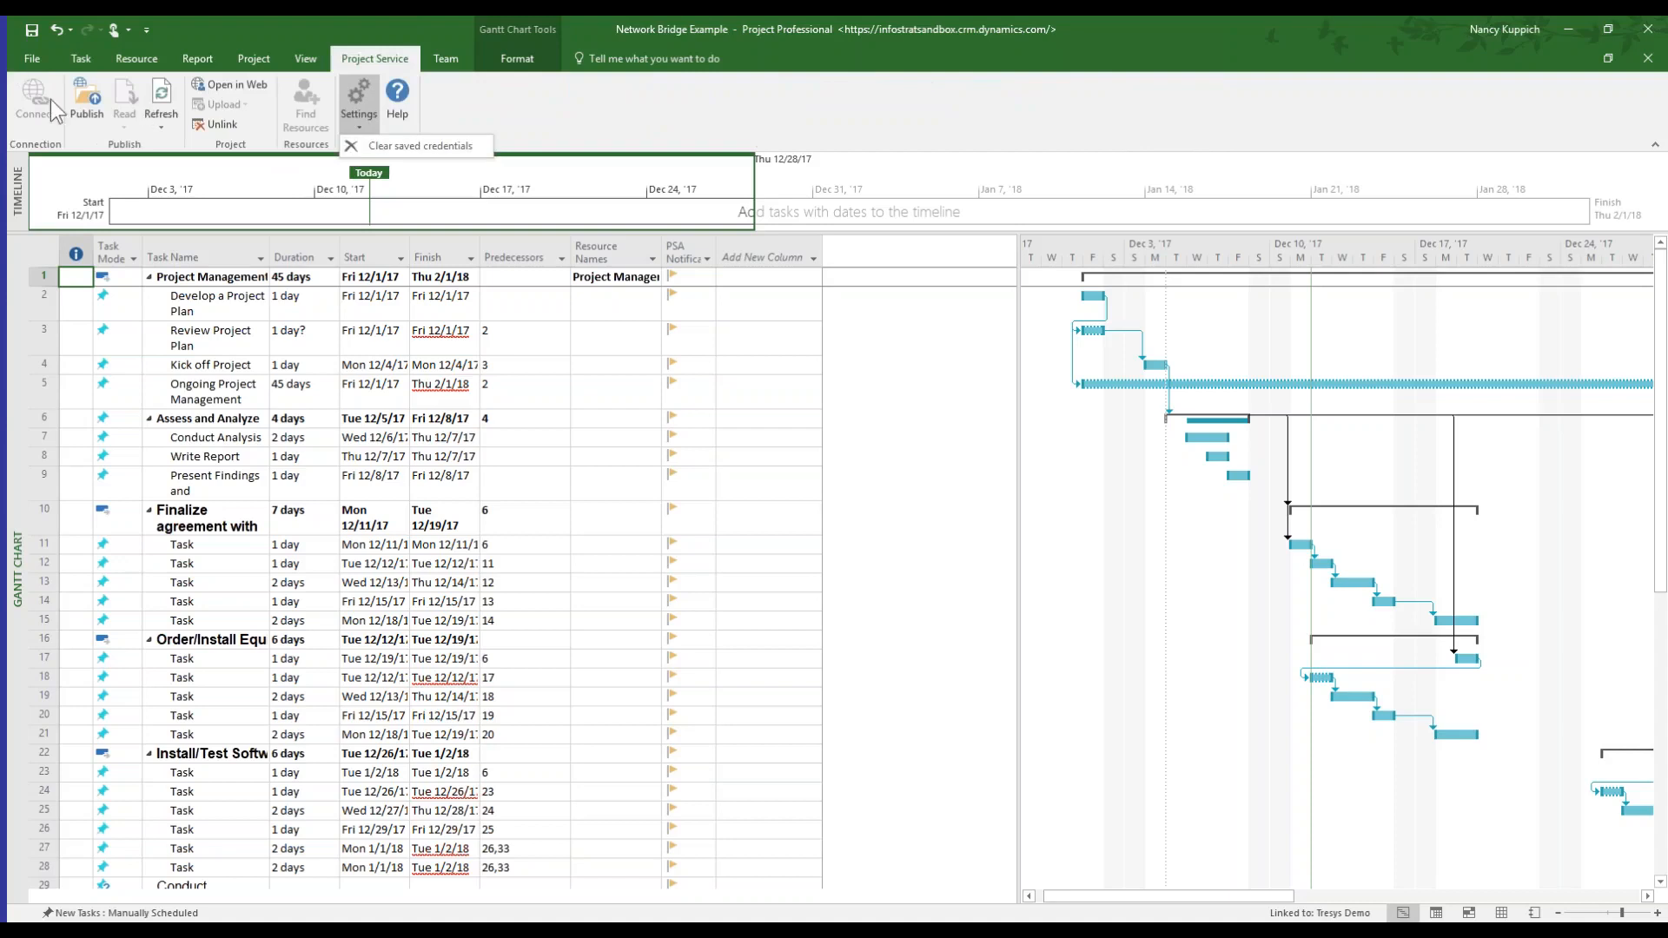
pyautogui.click(78, 101)
pyautogui.click(77, 94)
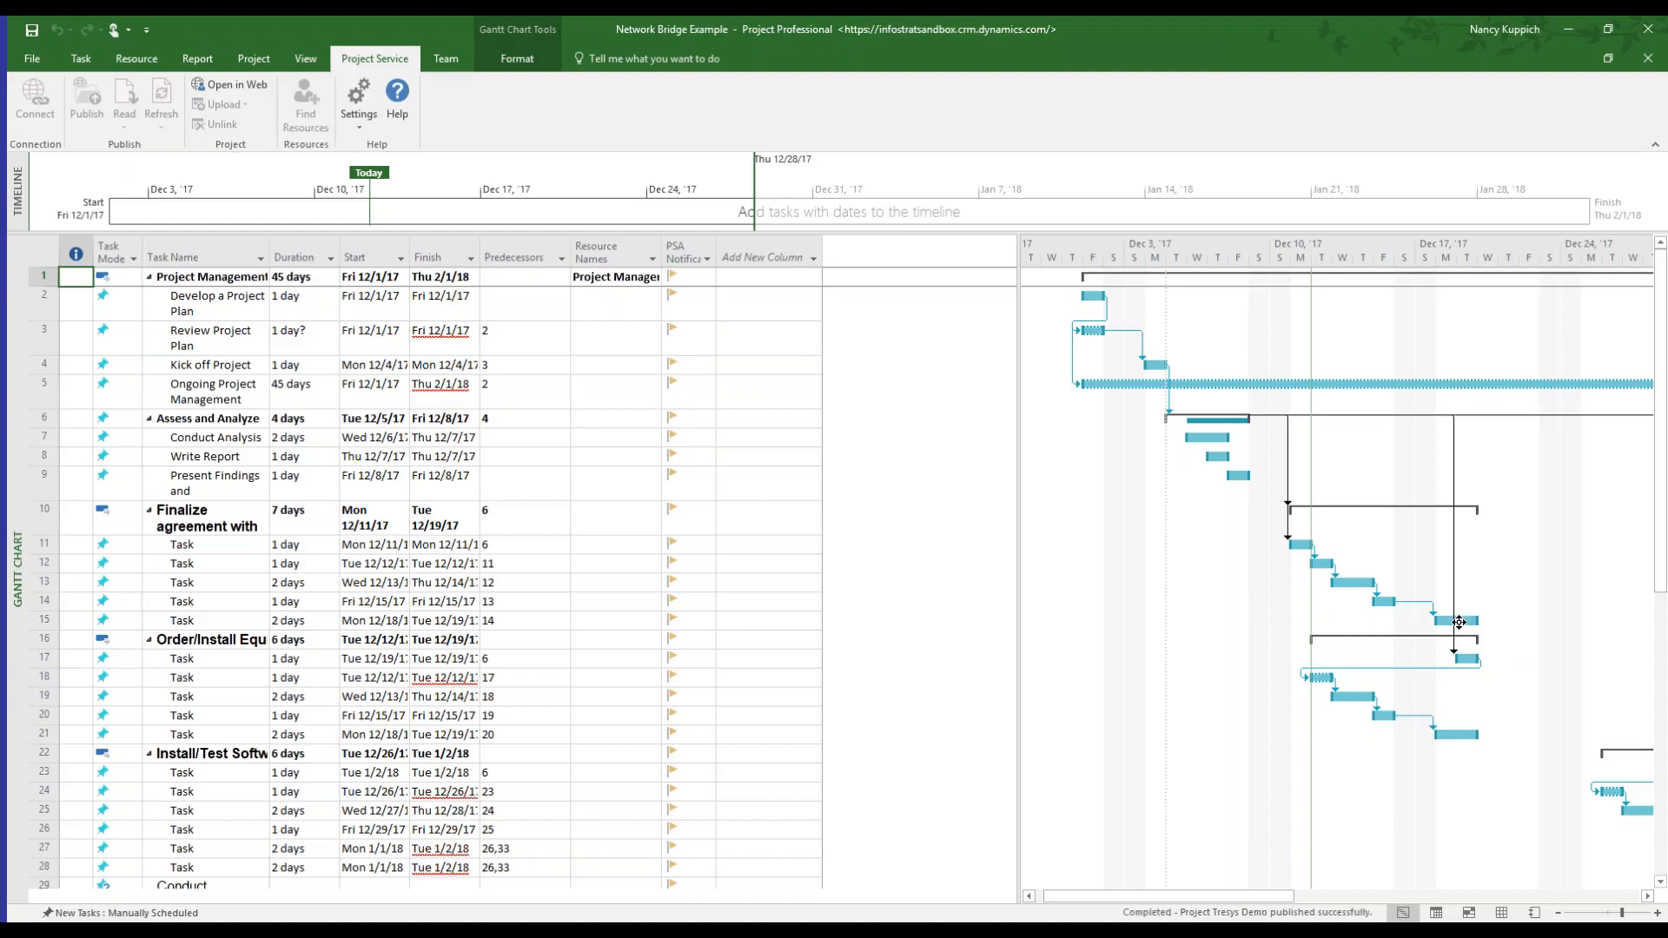
# - Assign the first and sixth listed resources to the Develop a Project Plan task and publish the plan again
pyautogui.click(625, 302)
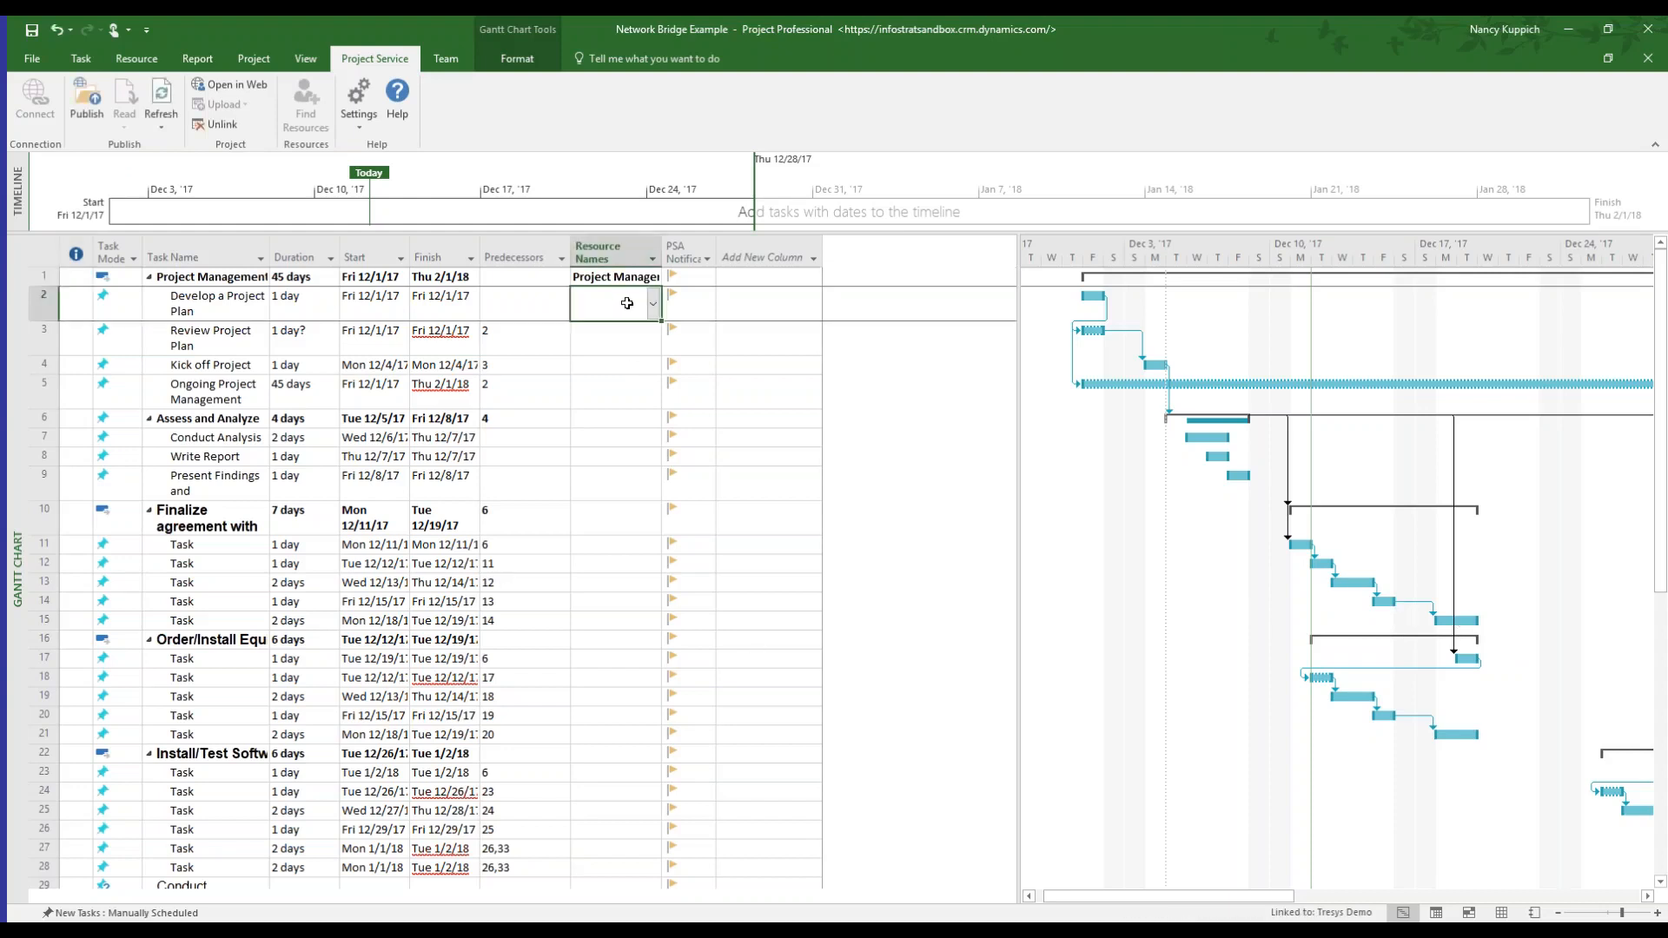
pyautogui.click(653, 305)
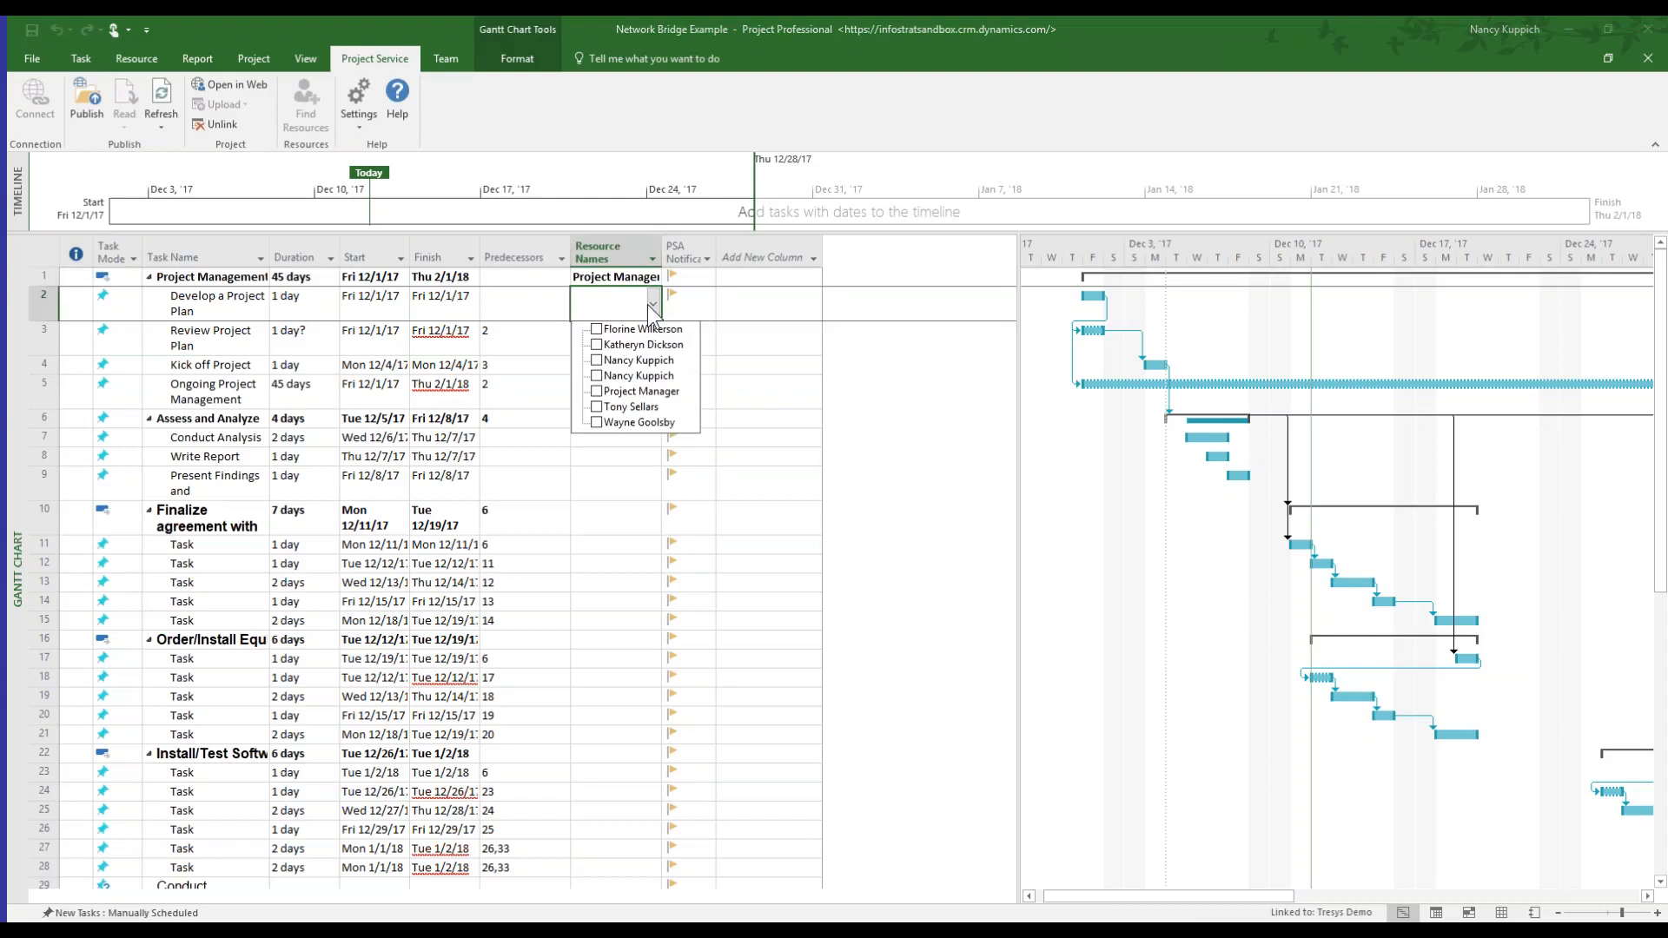
pyautogui.click(630, 334)
pyautogui.click(628, 404)
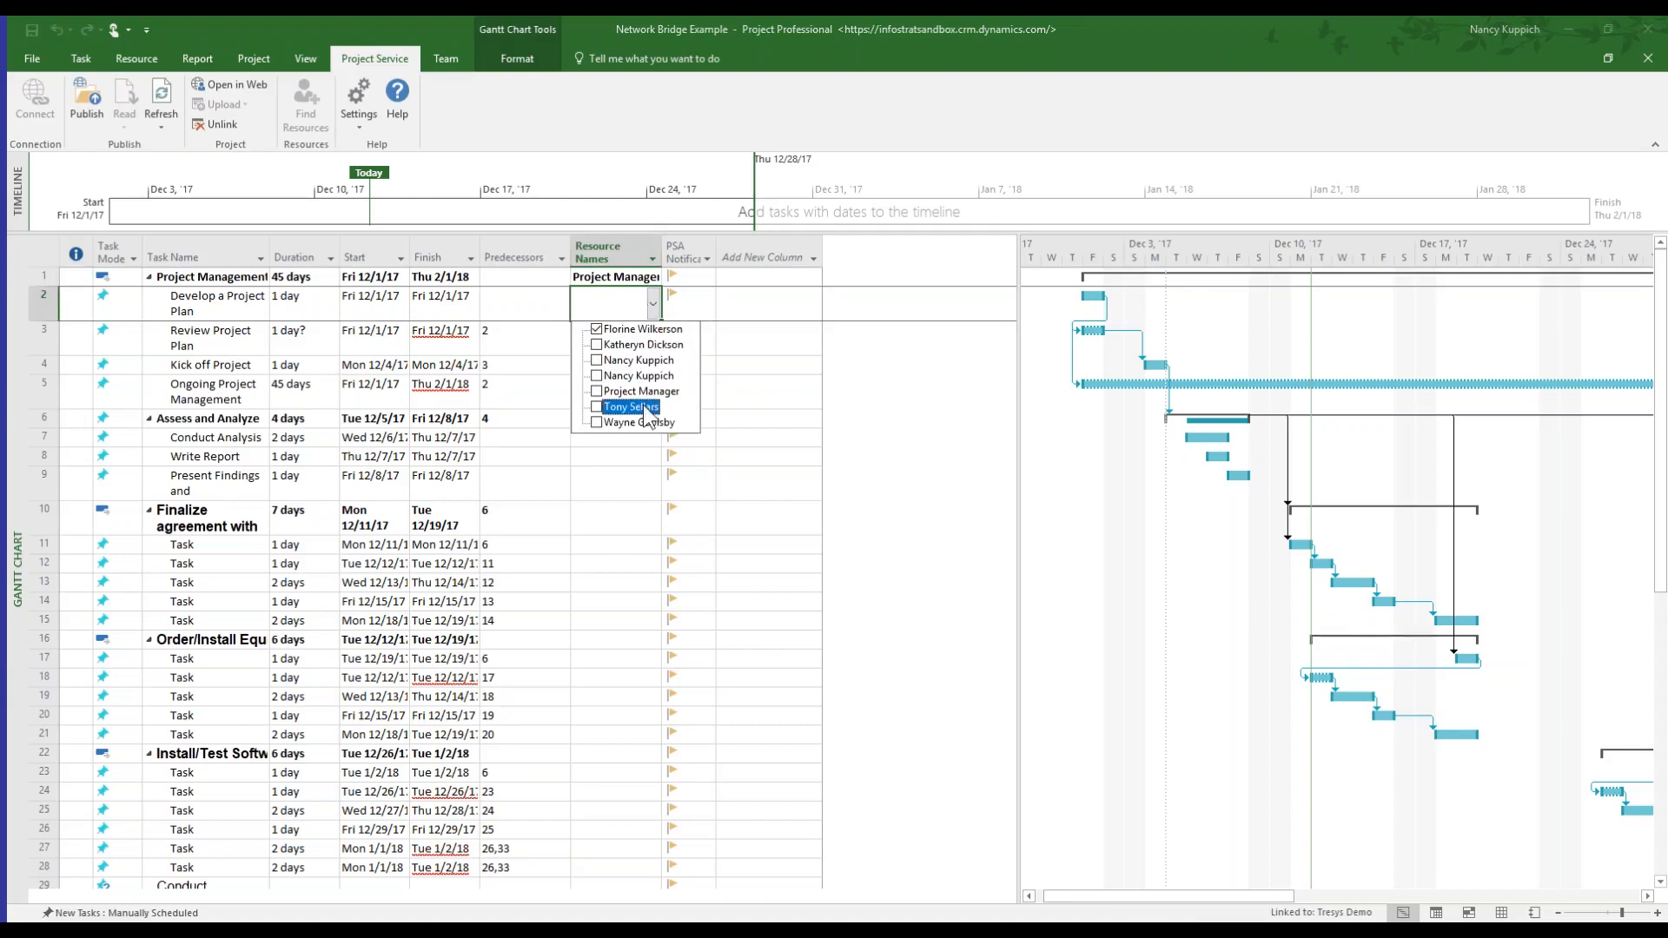
pyautogui.click(93, 119)
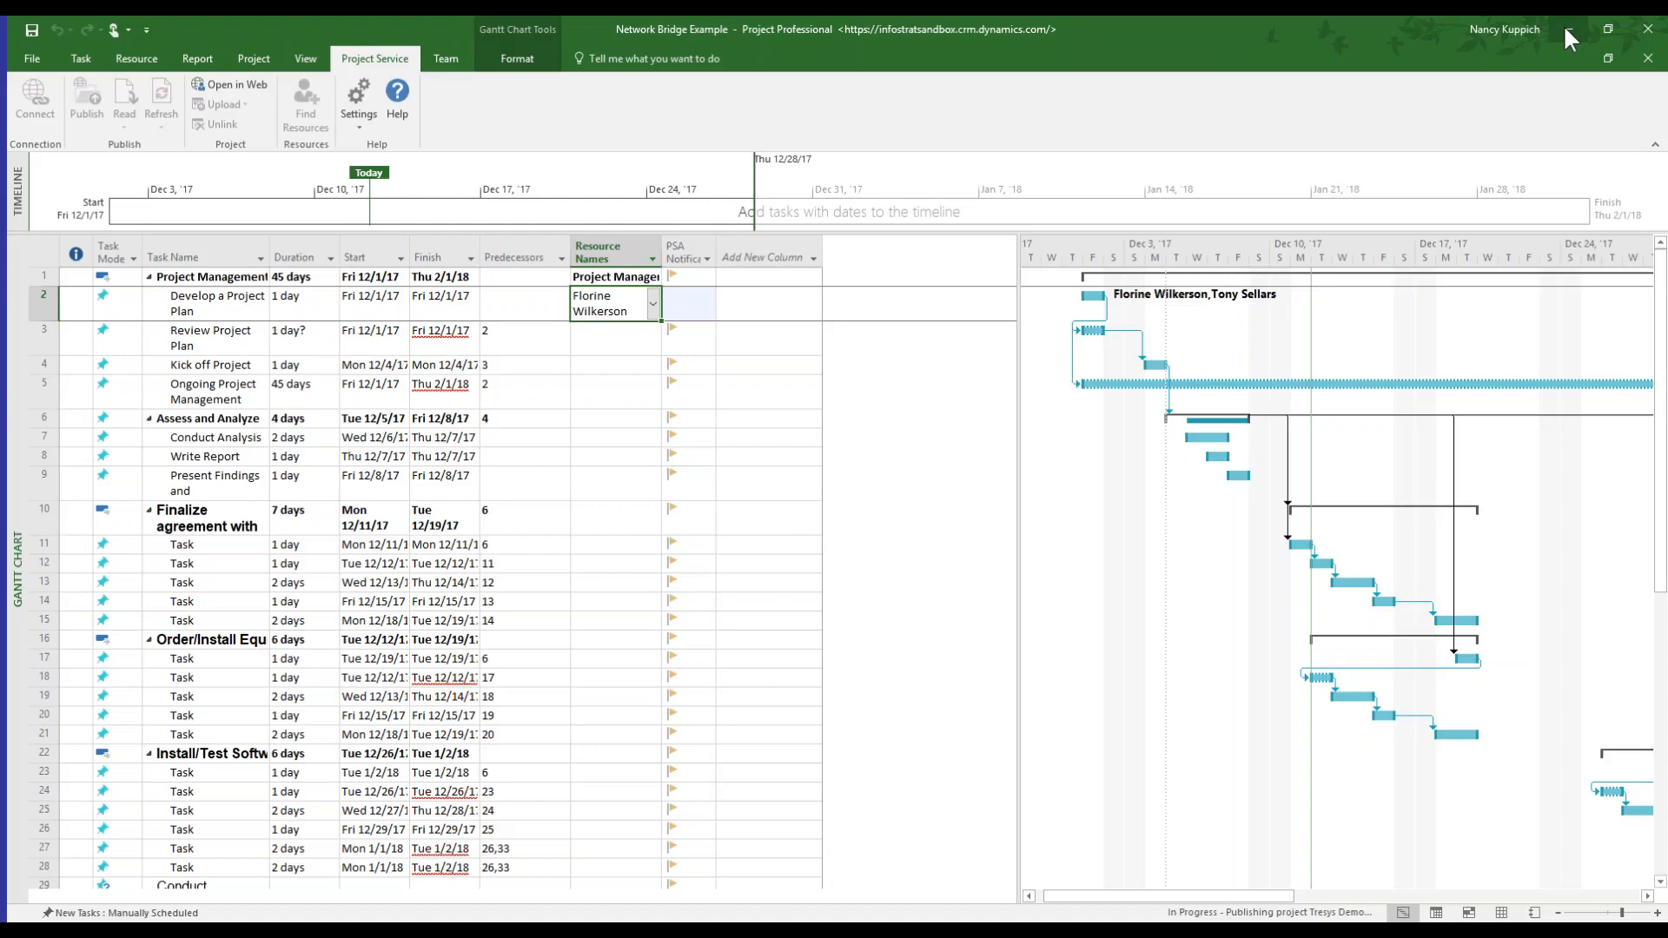
# - Switch back to Dynamics 365, open the **Network Bridge 100 Install and Analysis Project and expand its Sales section
pyautogui.click(1564, 26)
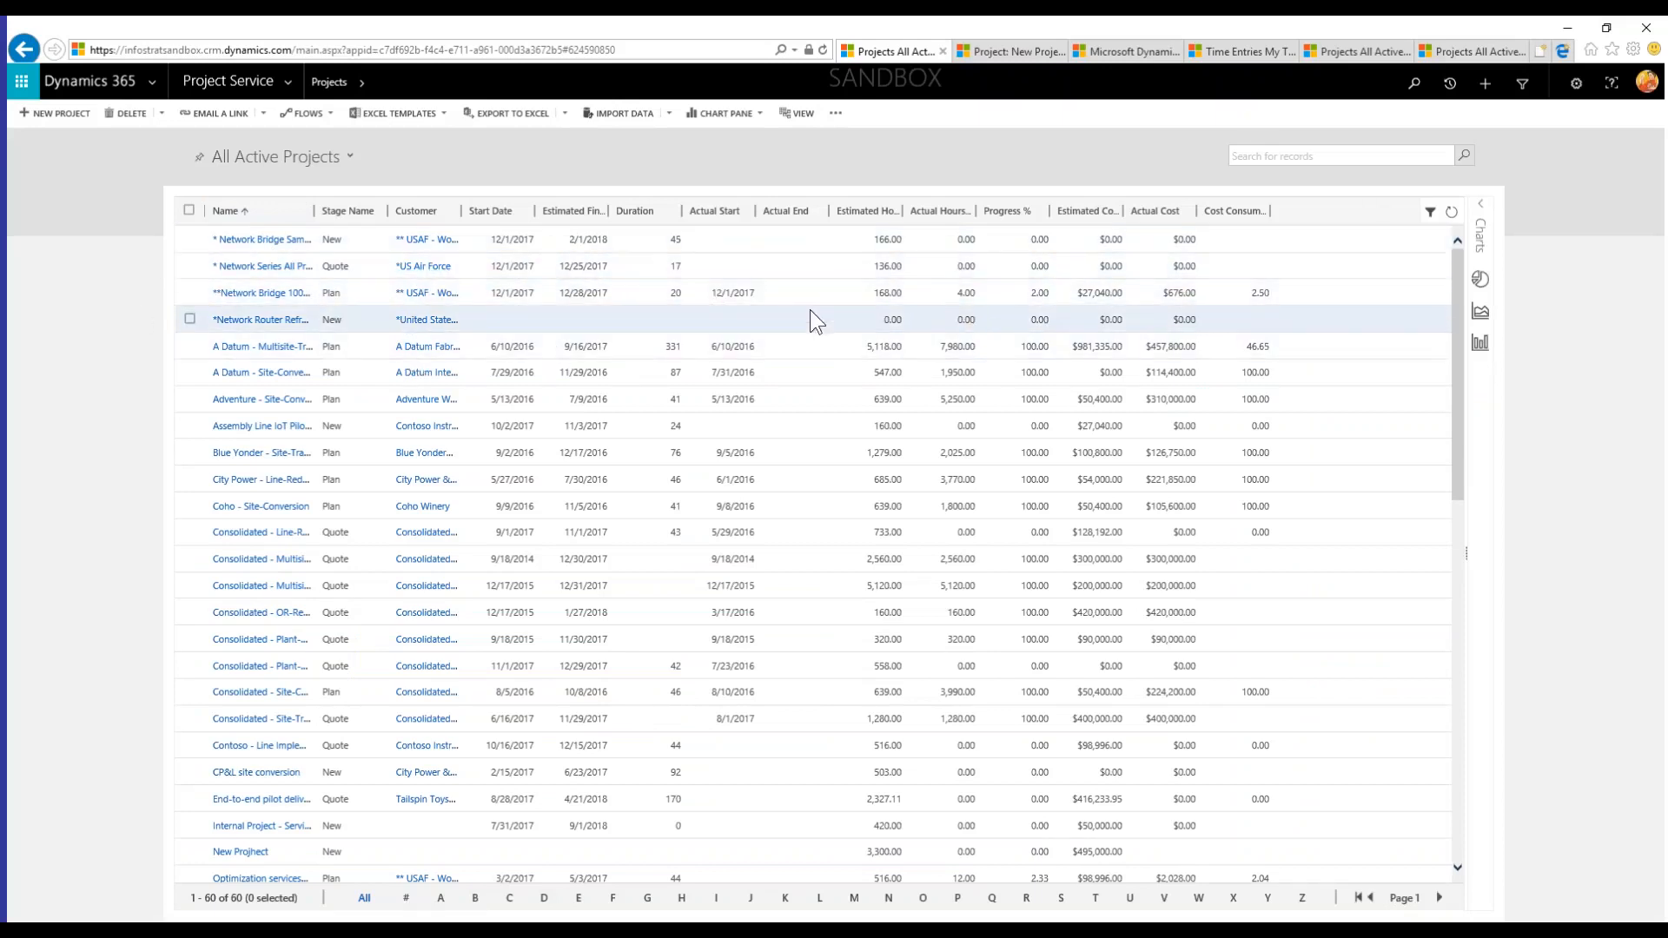
pyautogui.click(805, 285)
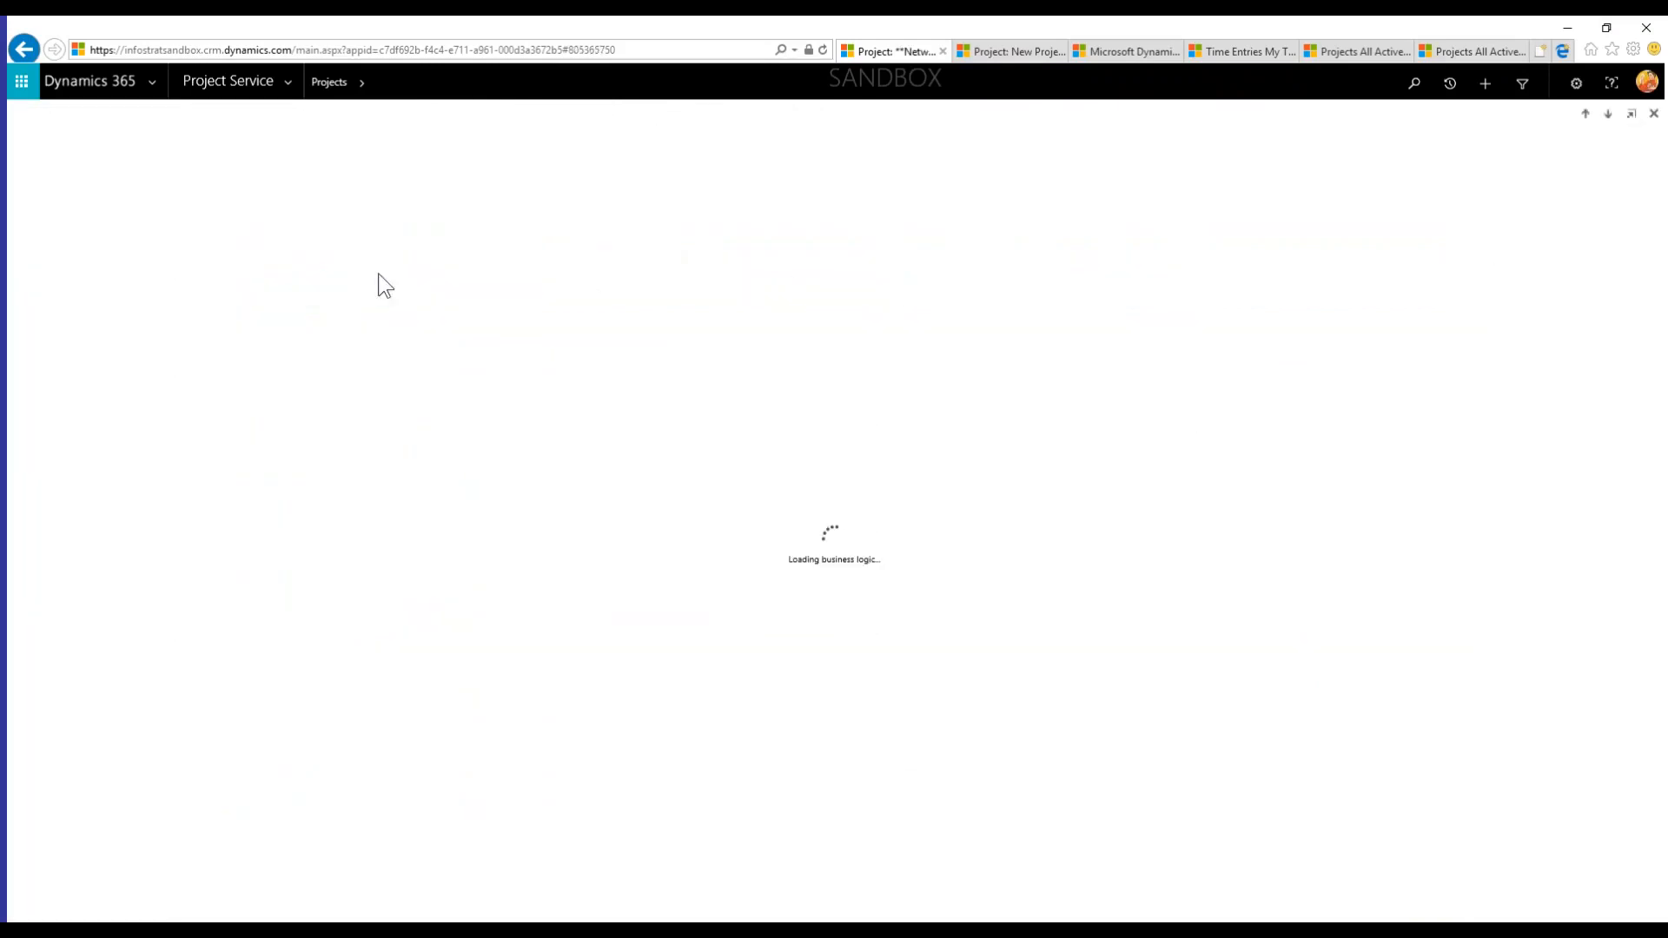
pyautogui.rightClick(23, 50)
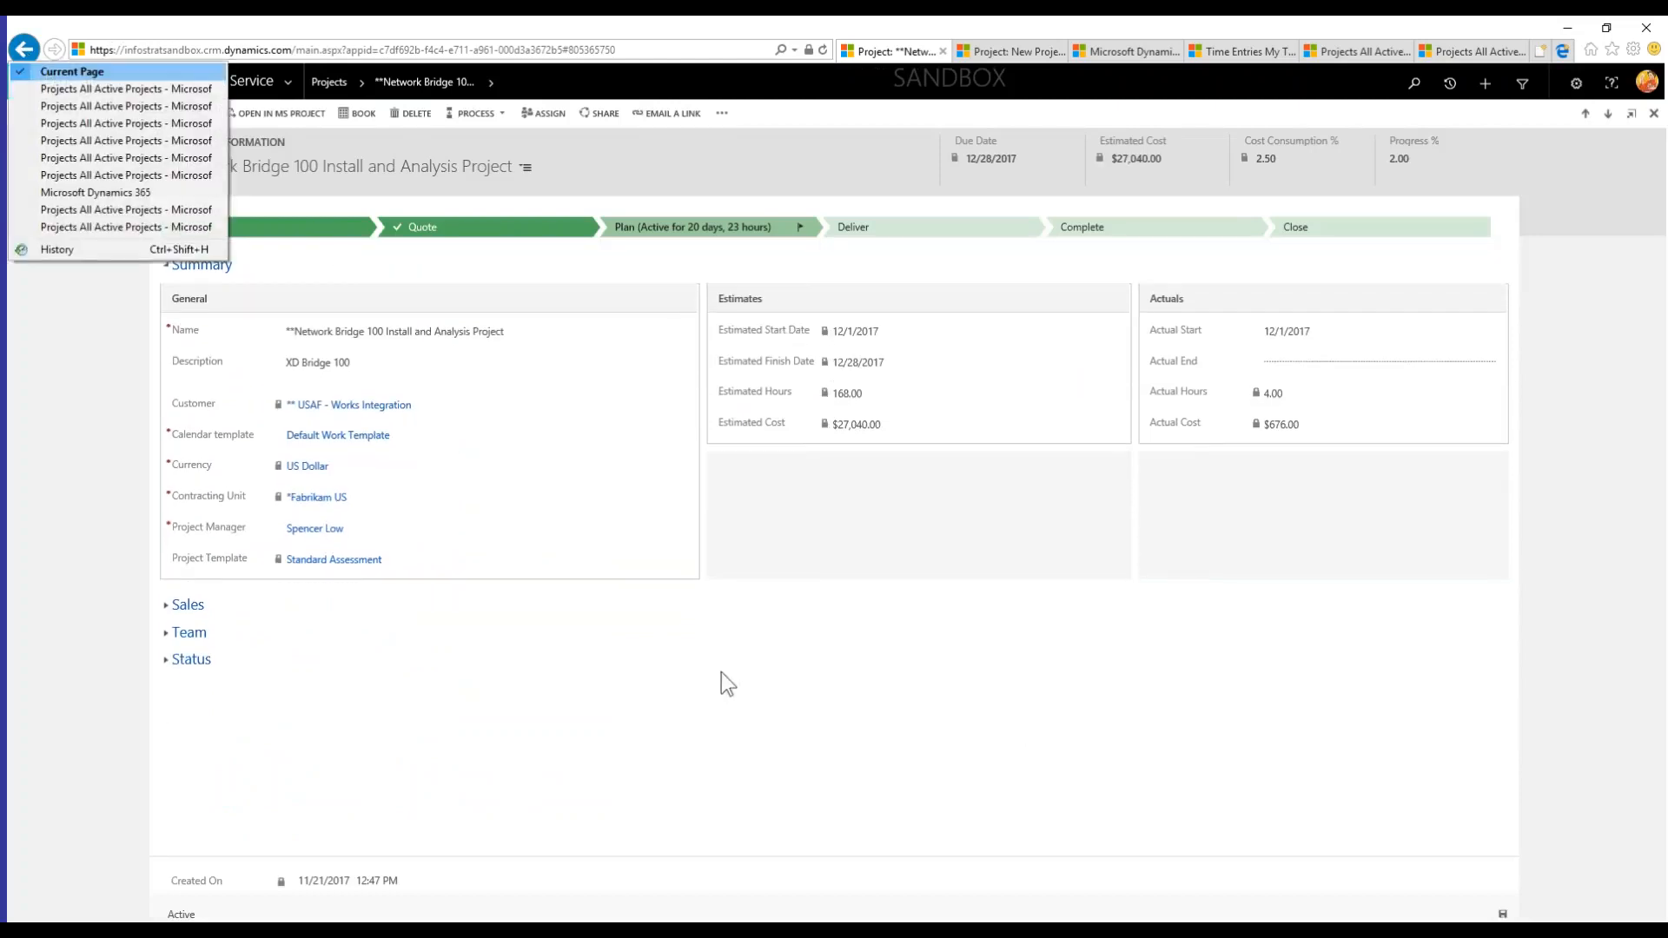
pyautogui.click(425, 741)
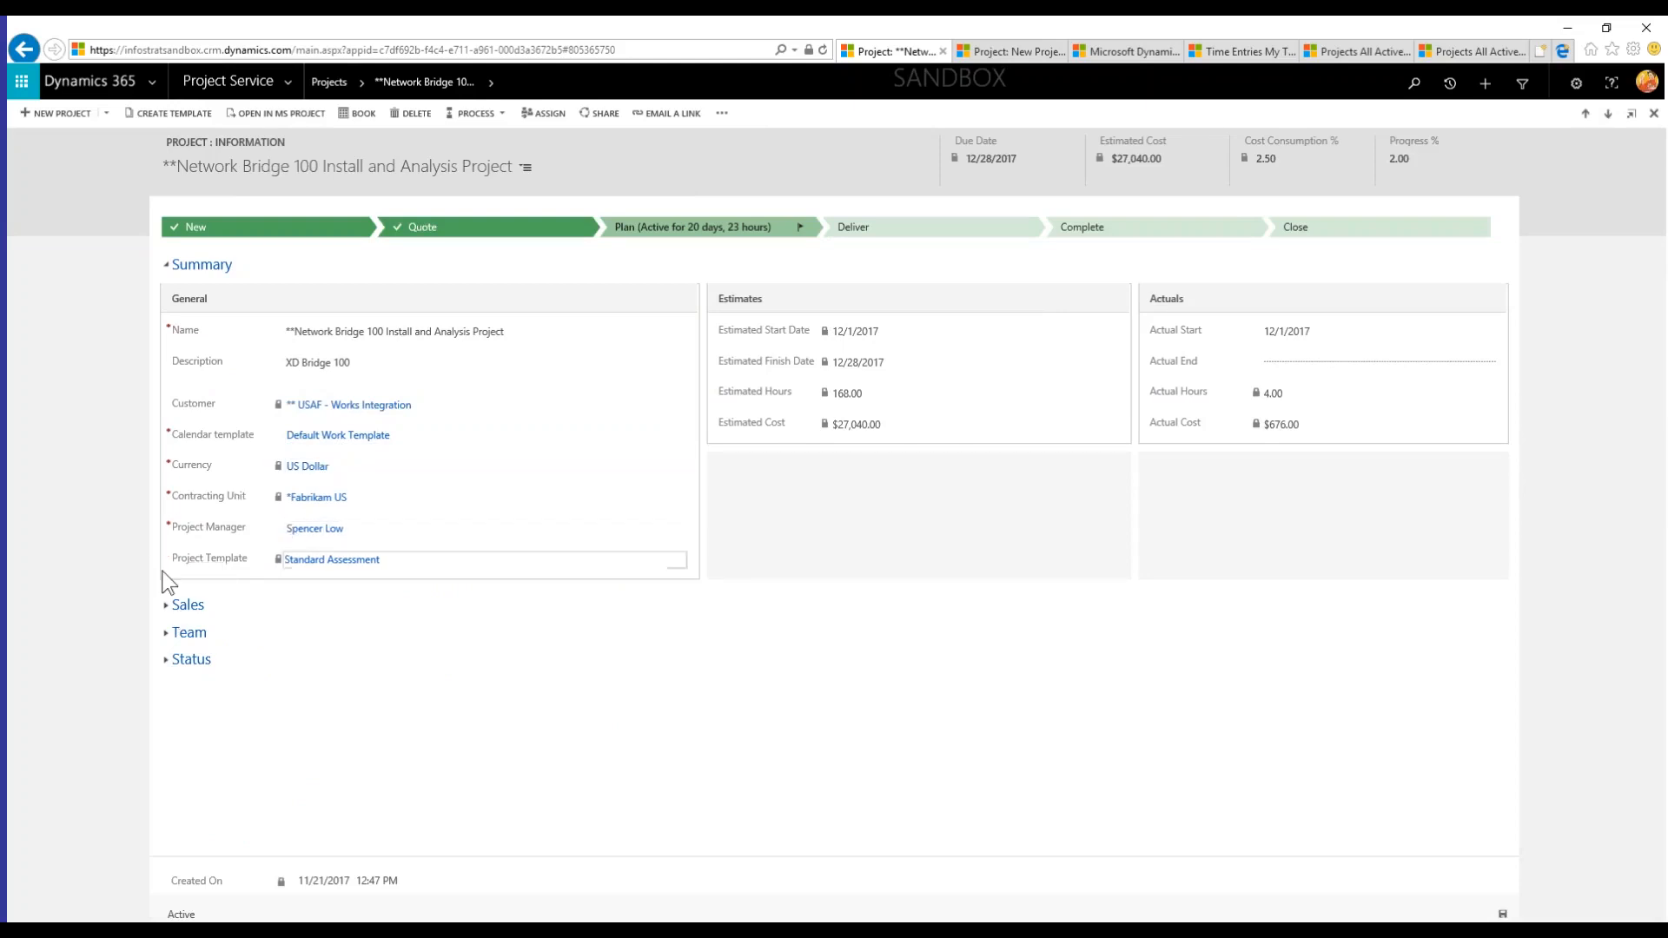
pyautogui.click(168, 606)
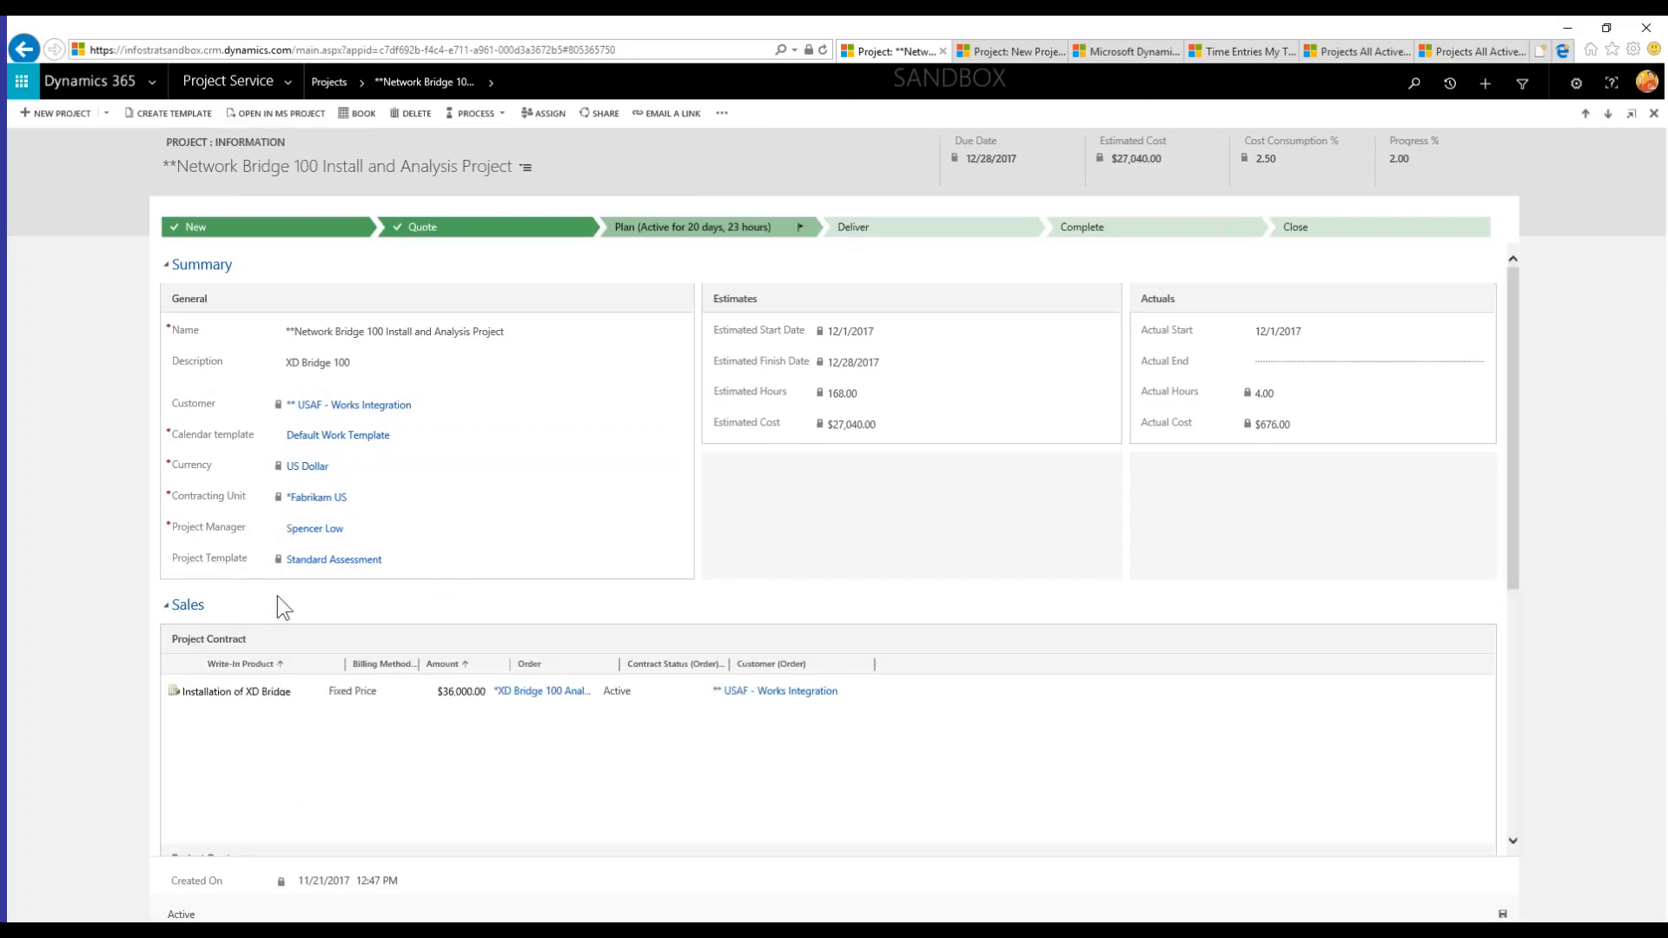
# - Review the project's contract and quote lines under Sales, then look through its Team and Status sections, collapsing each one
pyautogui.scroll(-1, 278, 596)
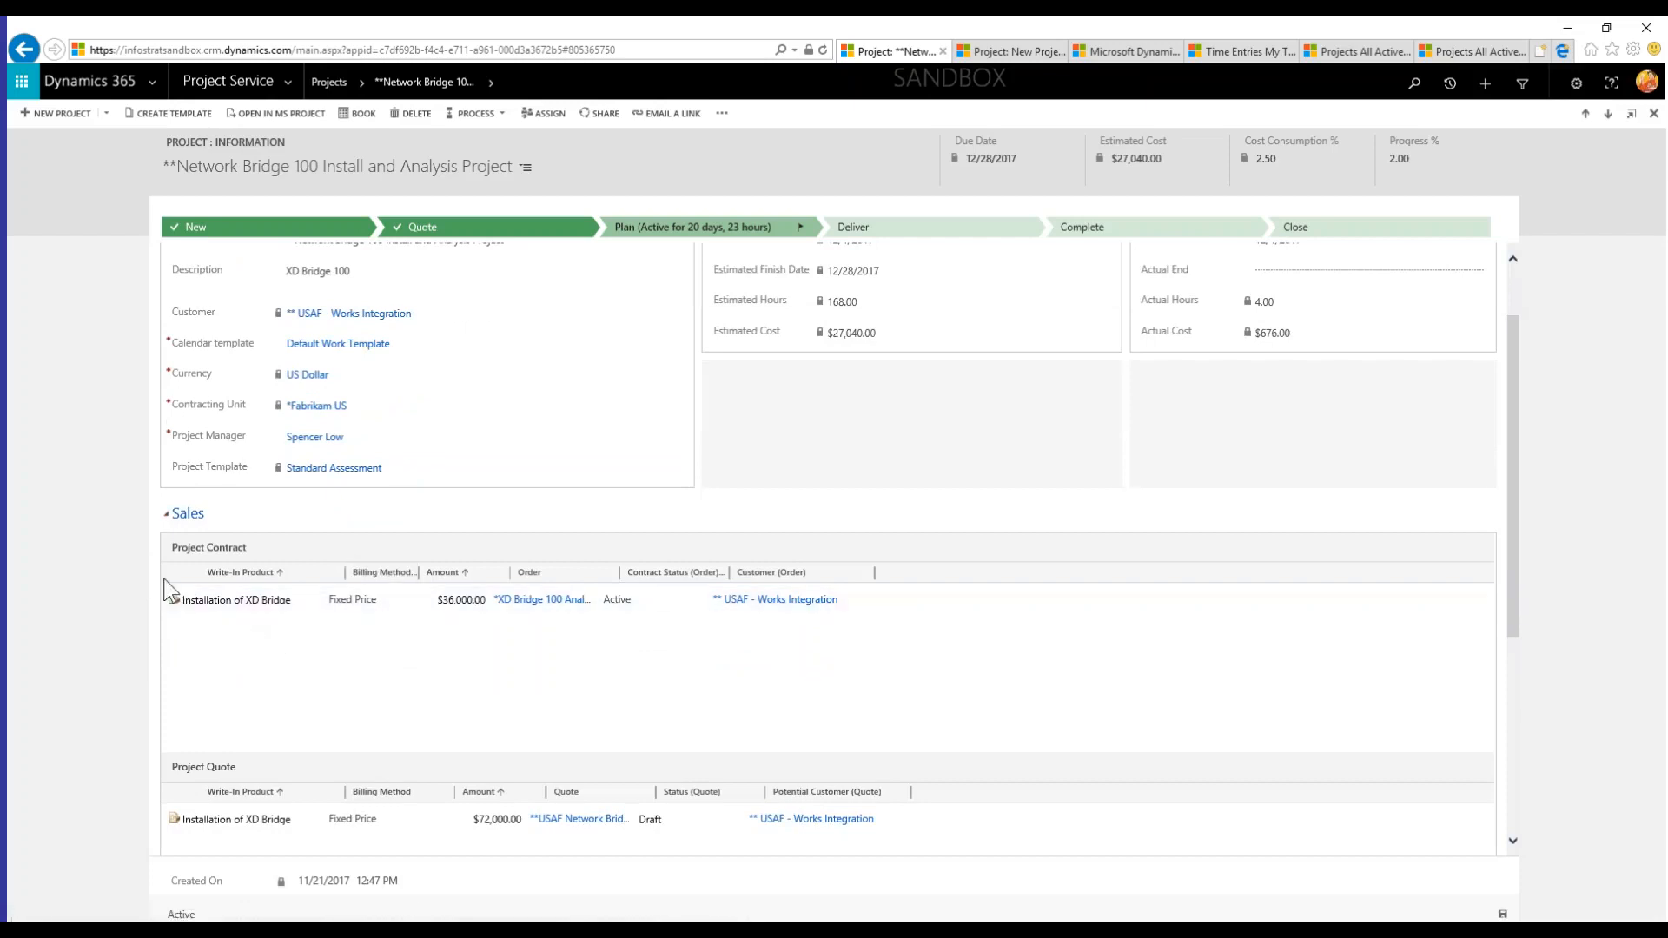
pyautogui.click(174, 534)
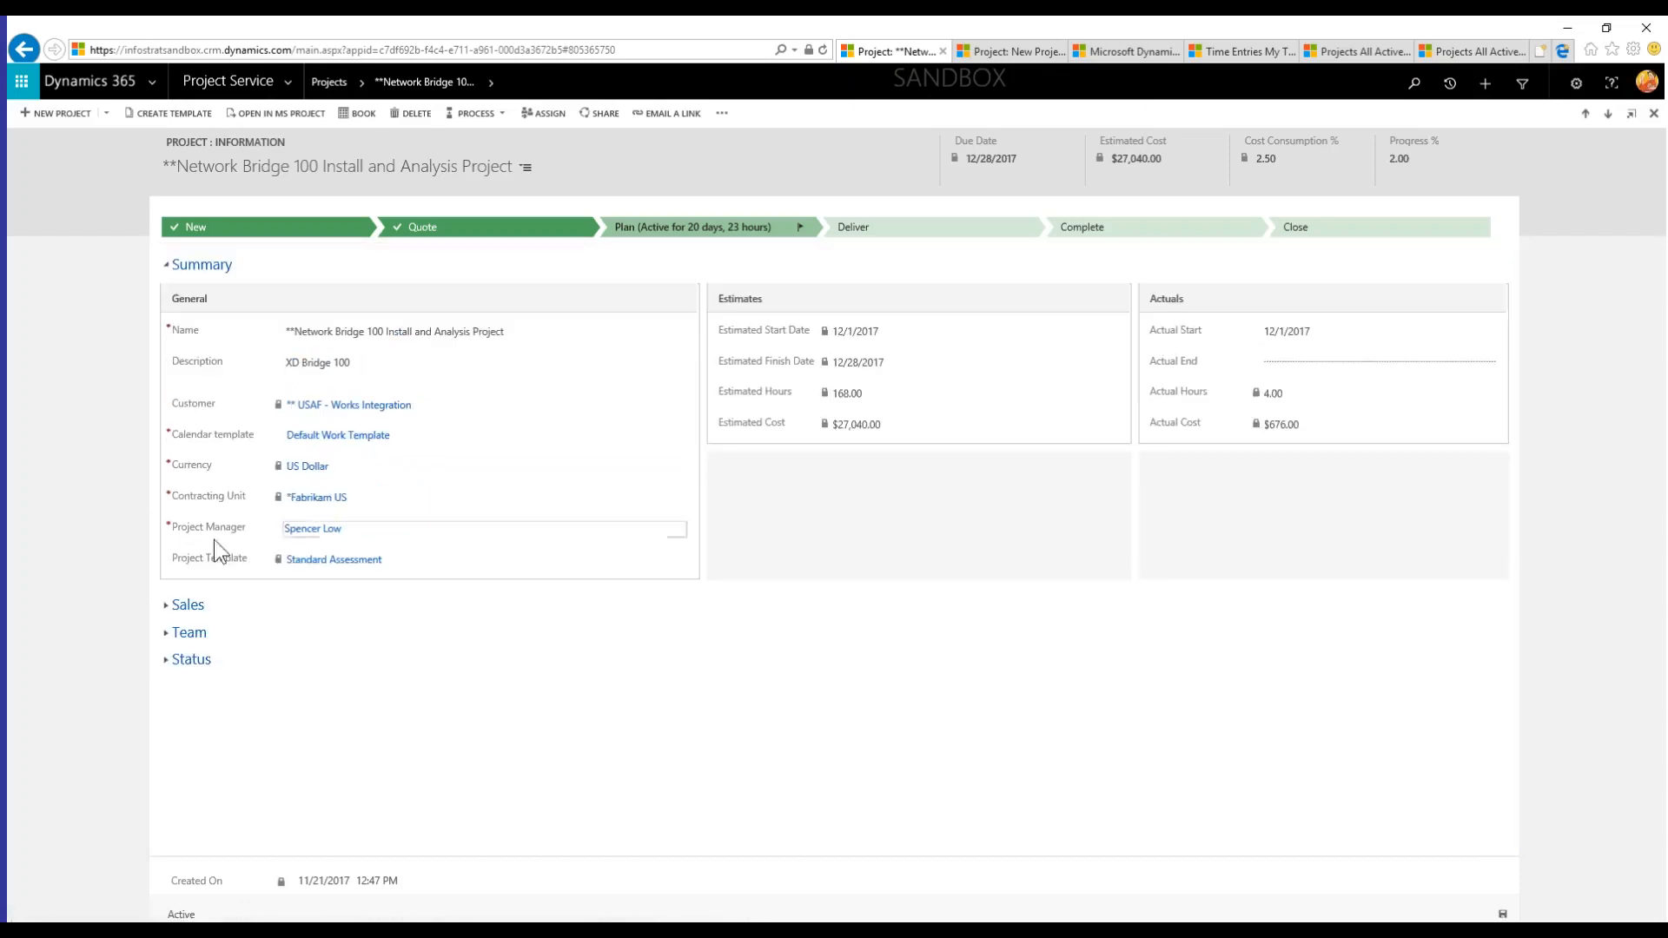
pyautogui.click(170, 635)
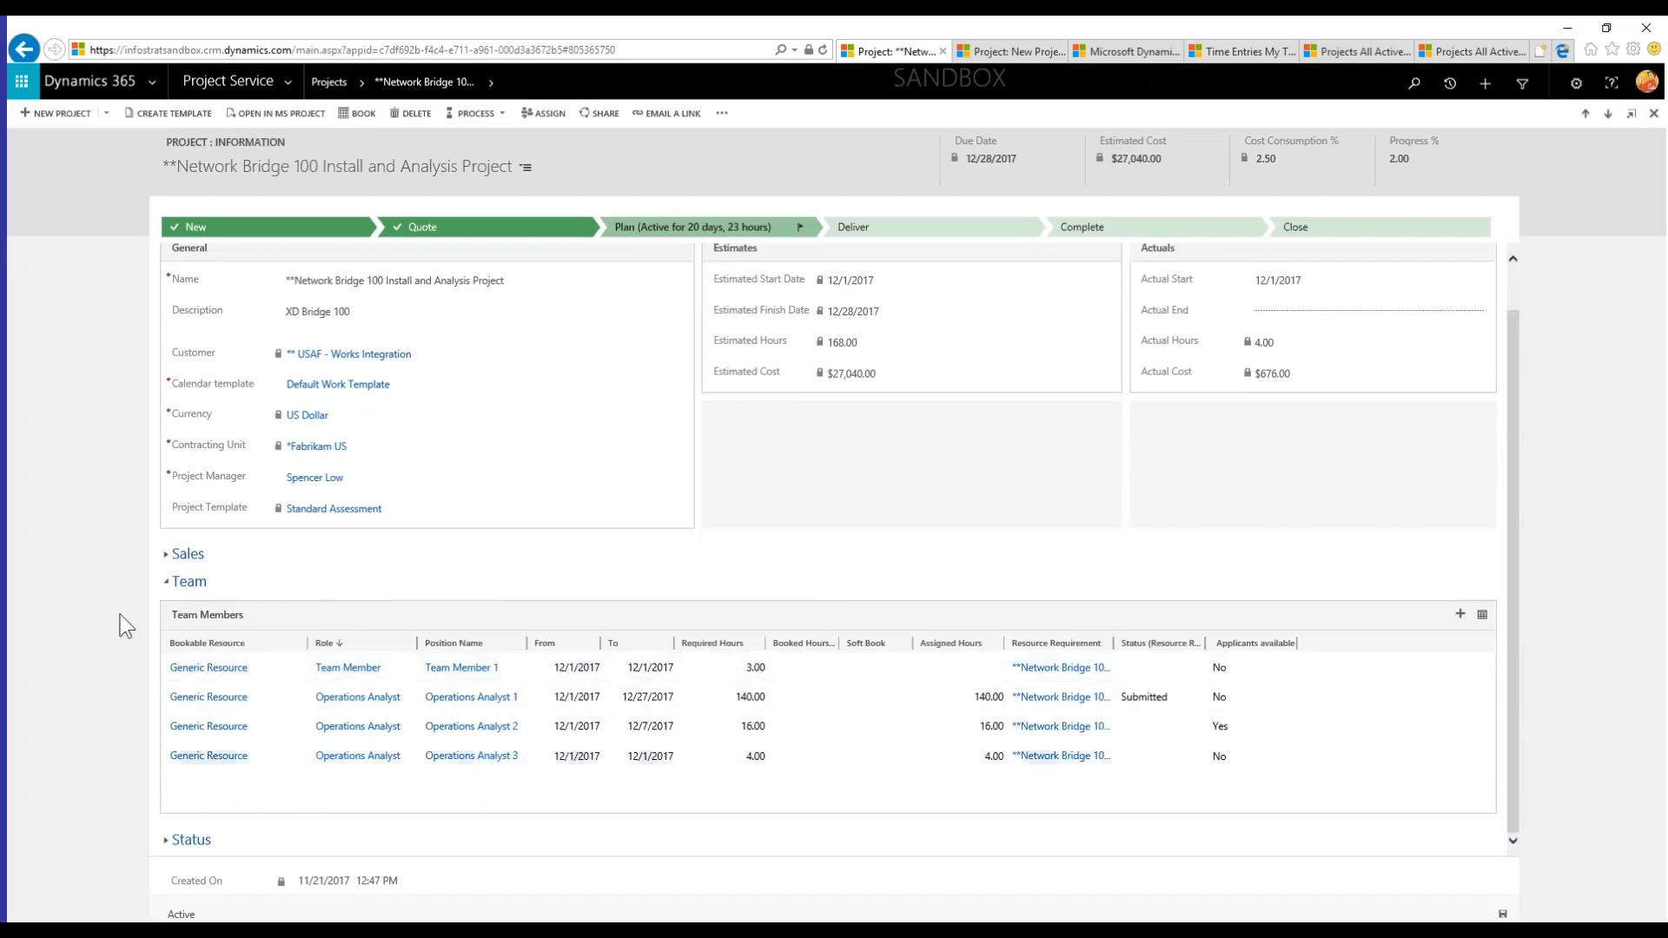
pyautogui.click(167, 582)
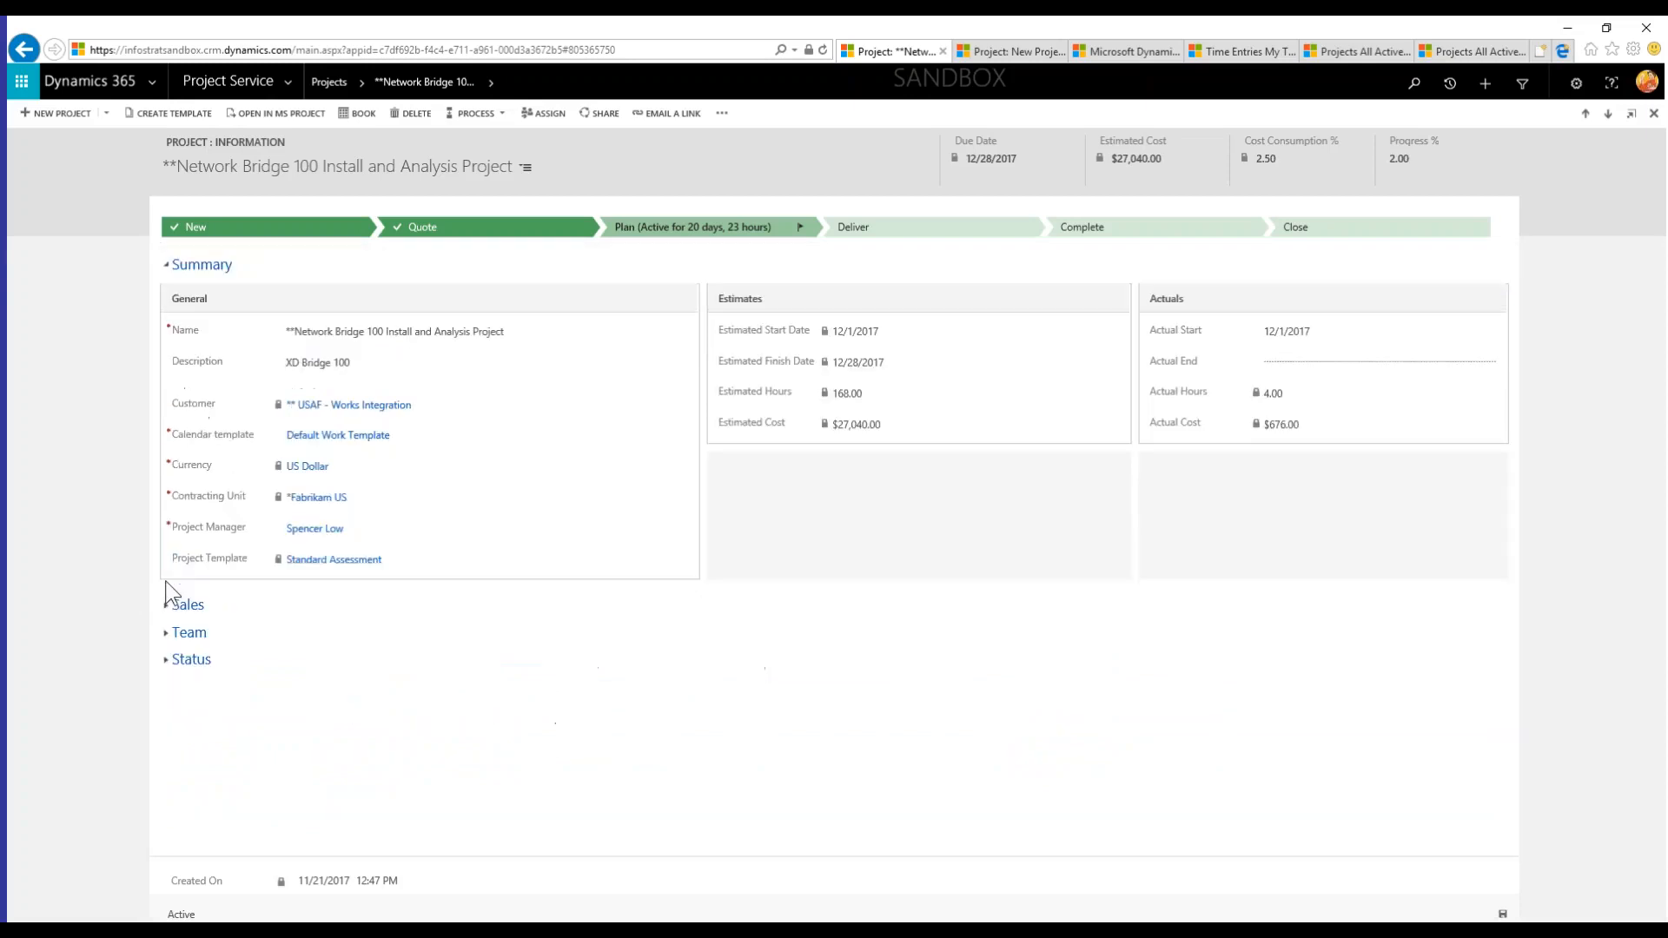
pyautogui.click(167, 660)
pyautogui.click(167, 660)
# - Open the project's work breakdown structure and highlight task 2.2 in the Gantt chart
pyautogui.click(493, 83)
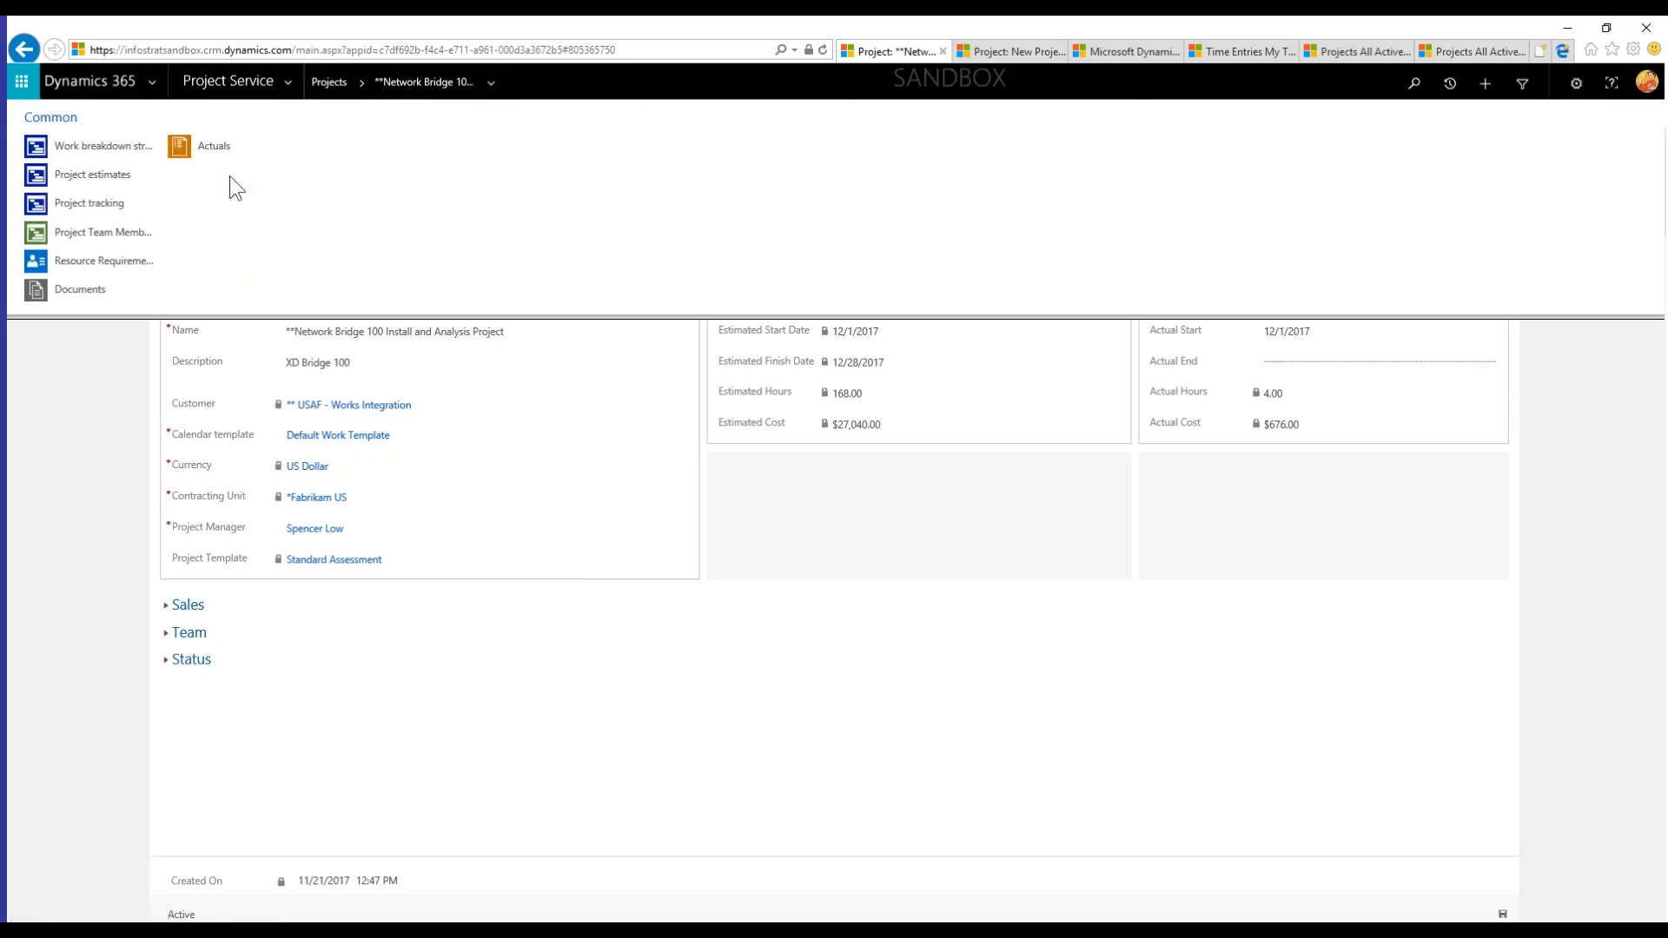
pyautogui.click(132, 159)
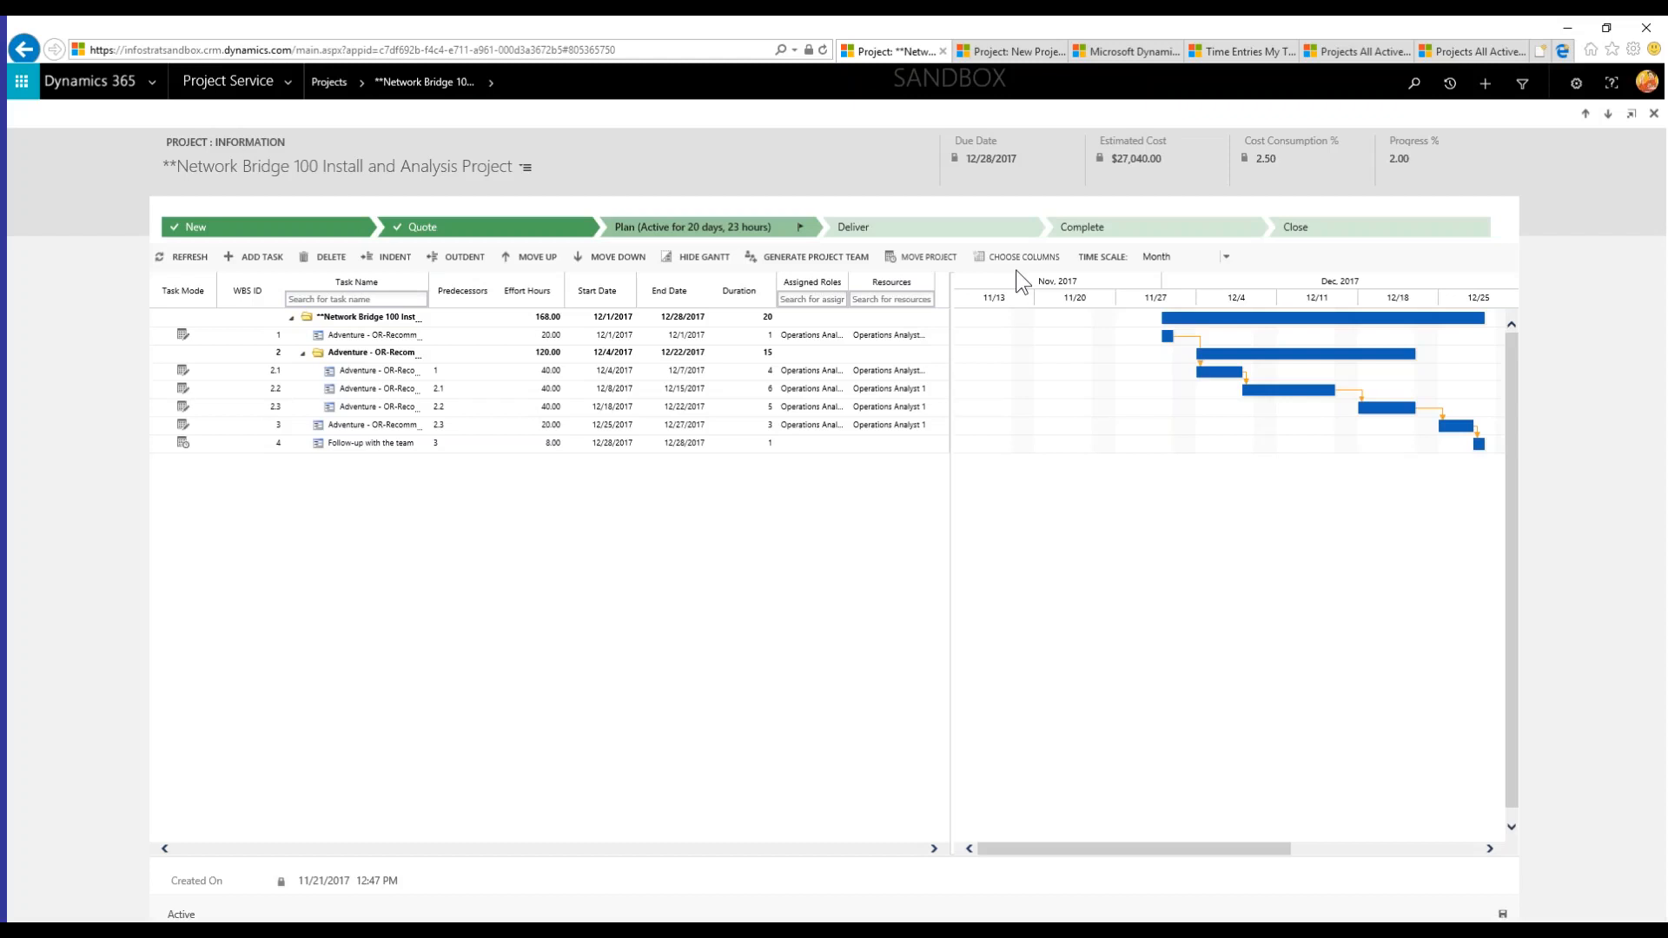
pyautogui.click(1248, 386)
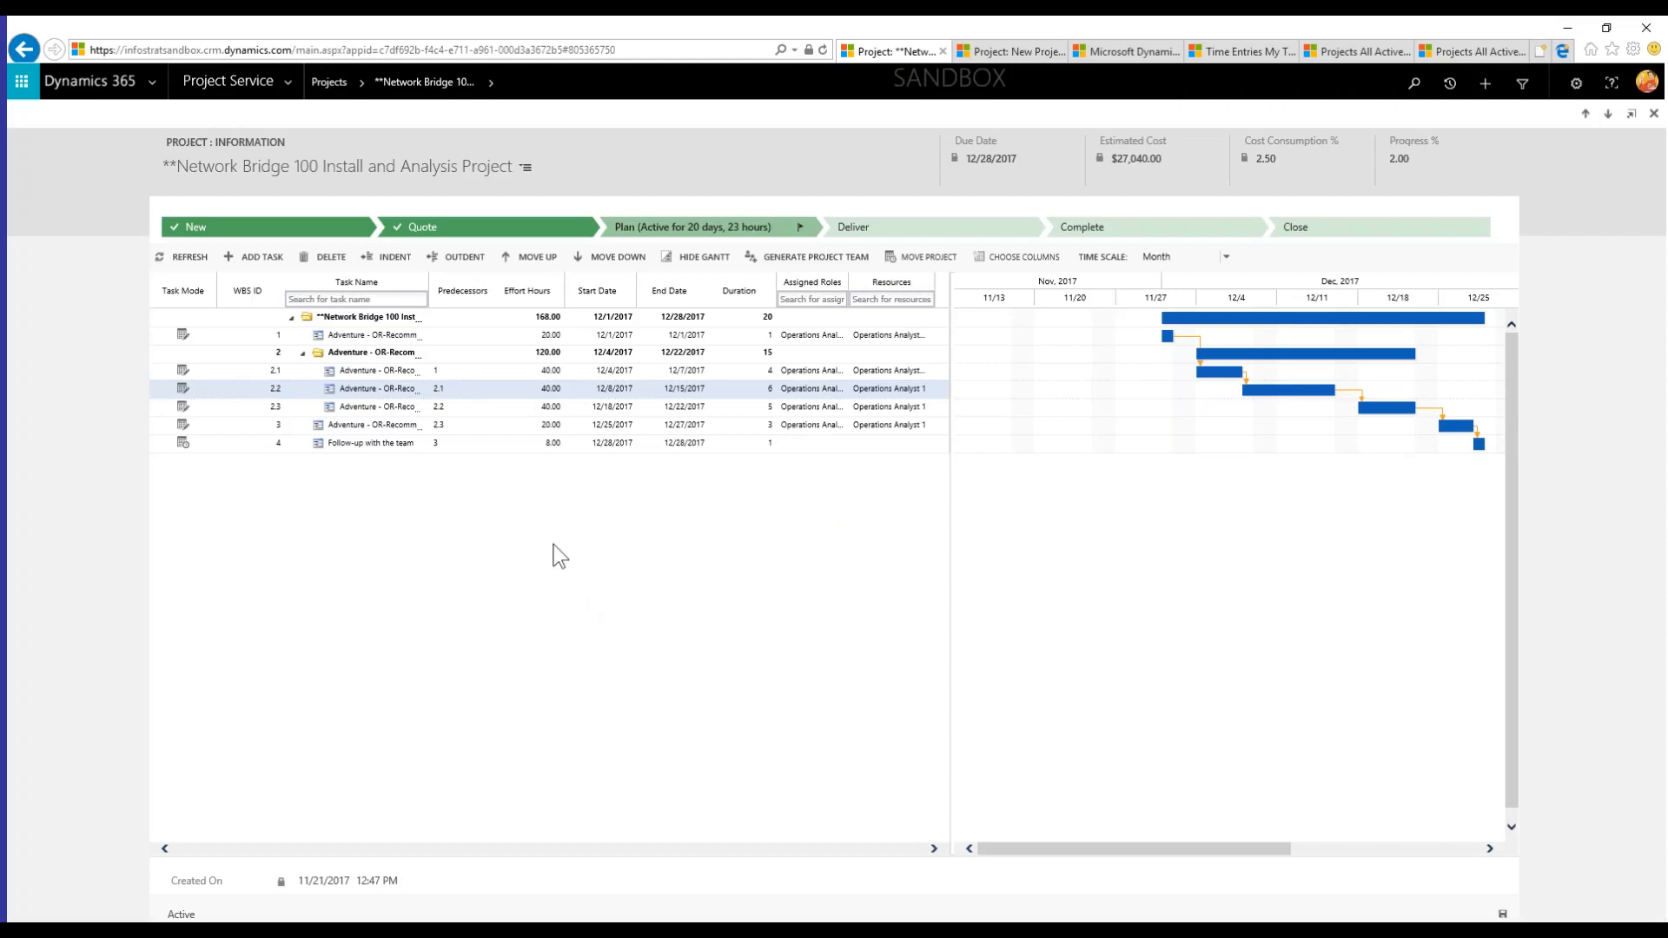
pyautogui.click(491, 84)
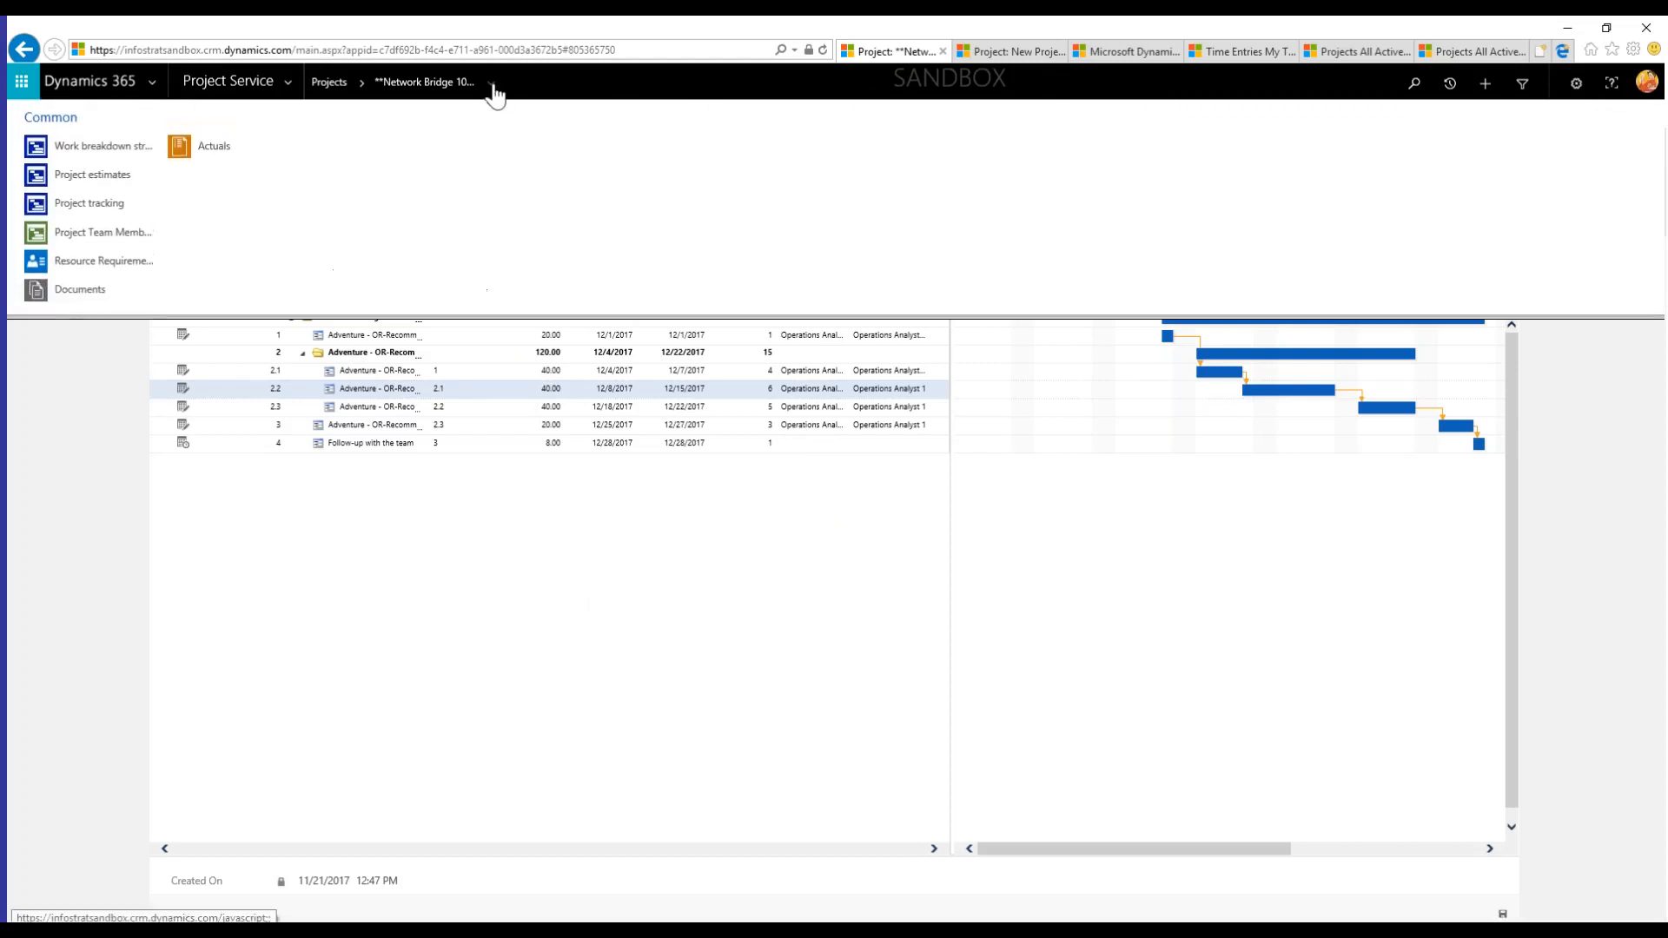
pyautogui.click(113, 147)
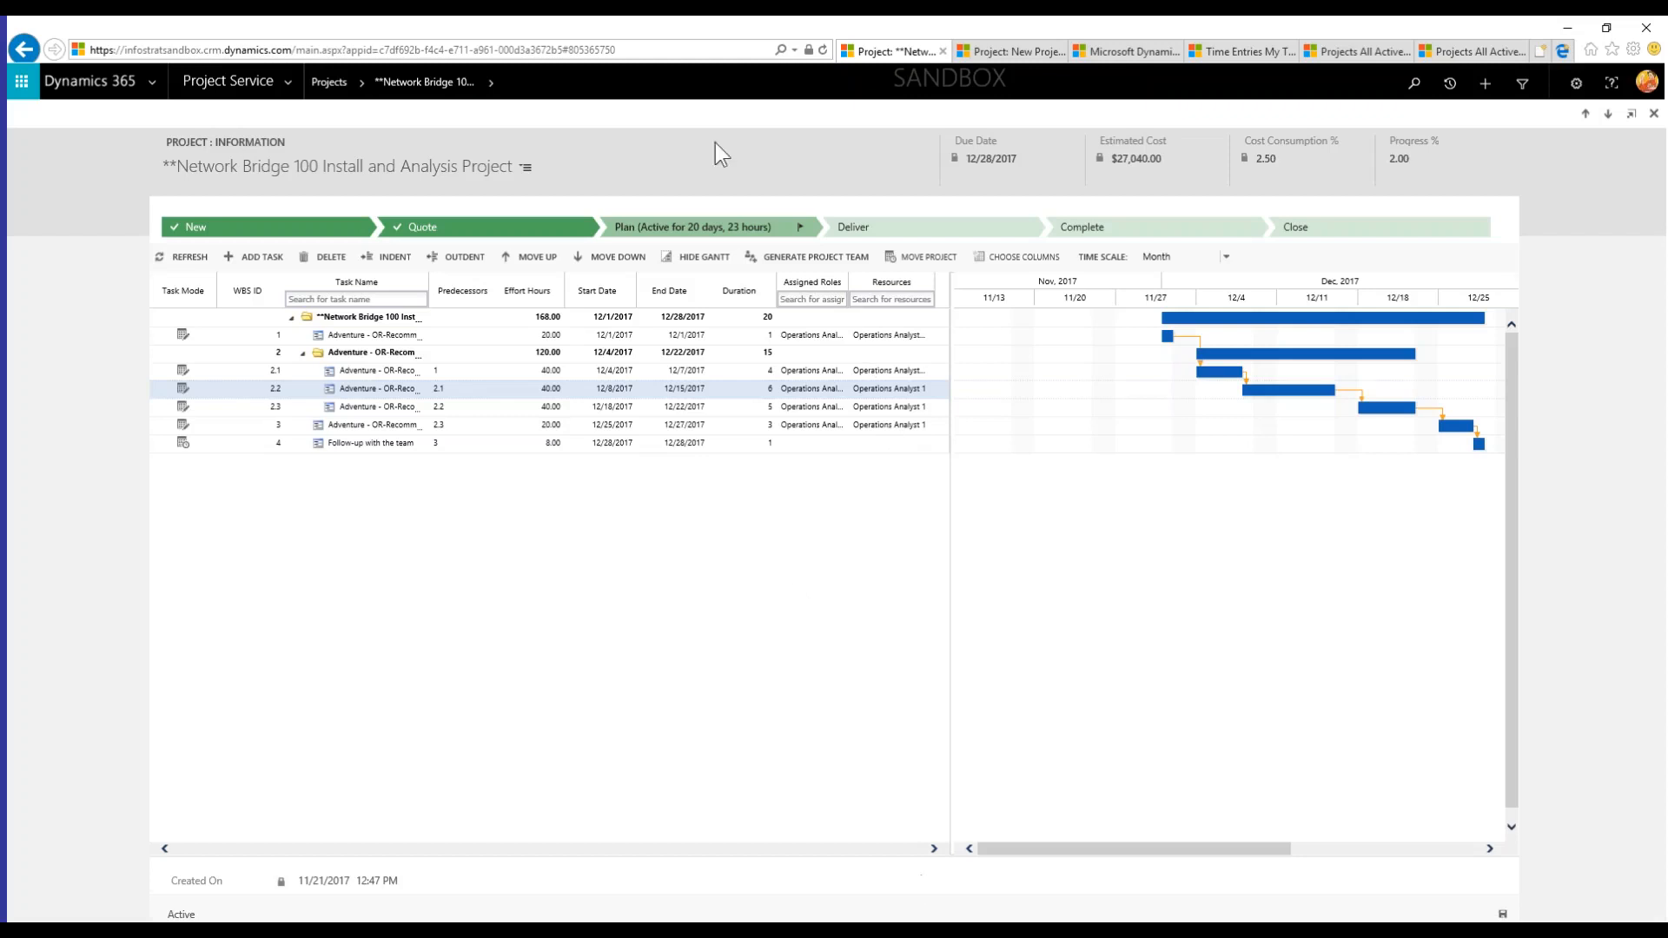
# - Return to the All Active Projects list and reopen the **Network Bridge 100 Install and Analysis Project
pyautogui.click(491, 83)
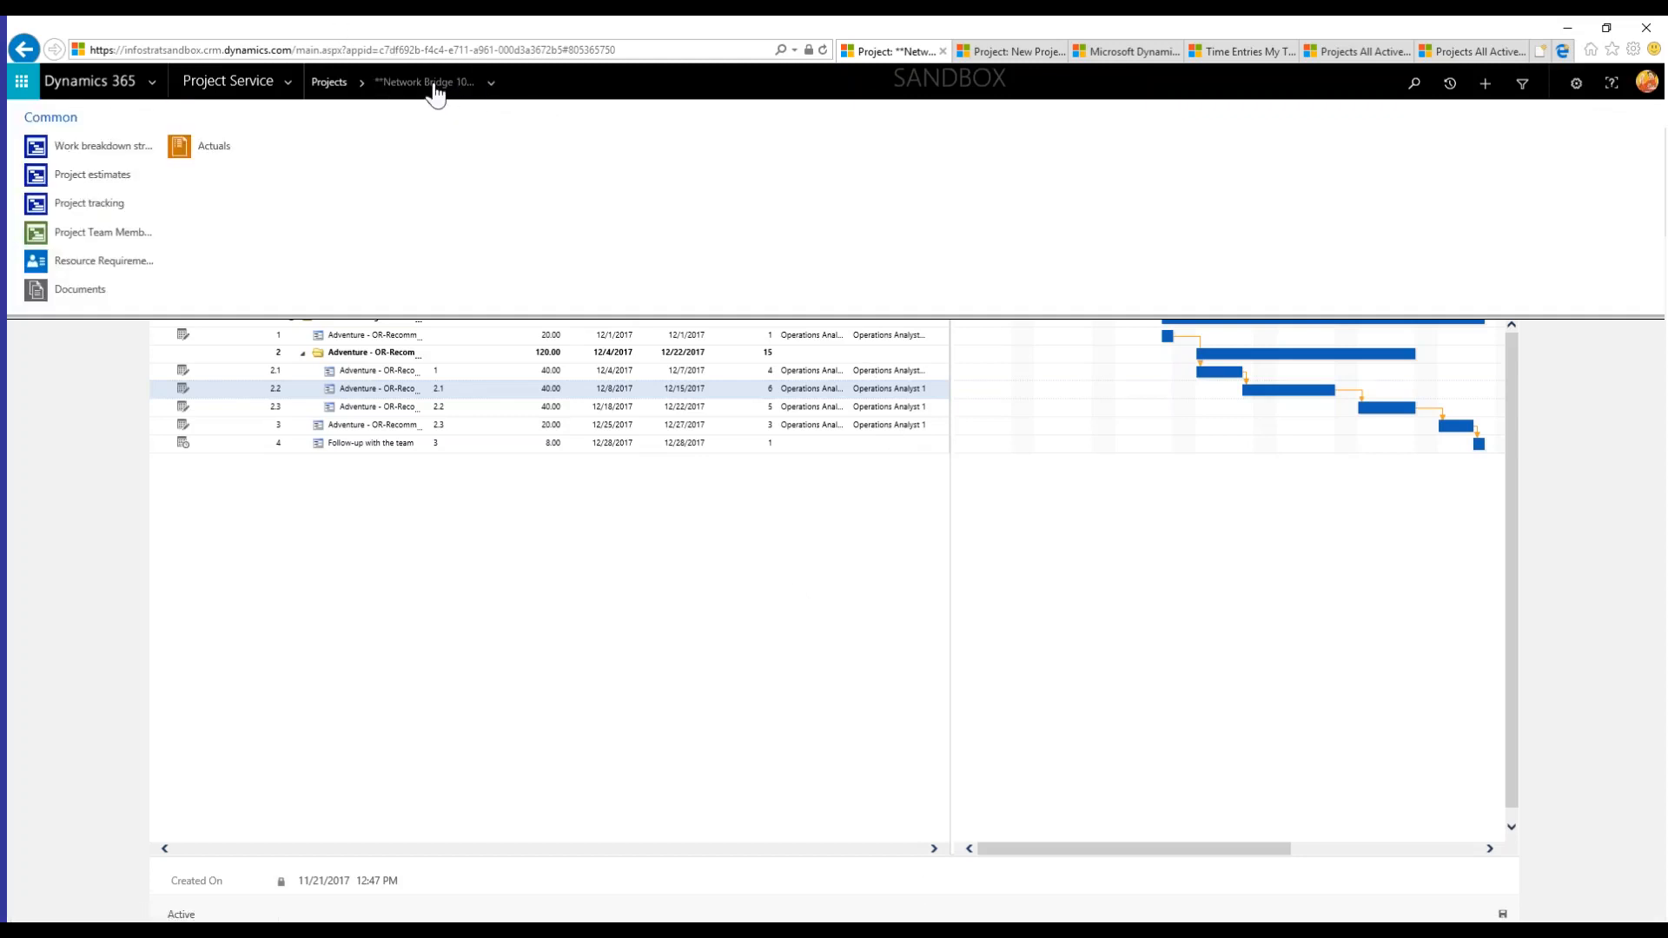
pyautogui.click(371, 91)
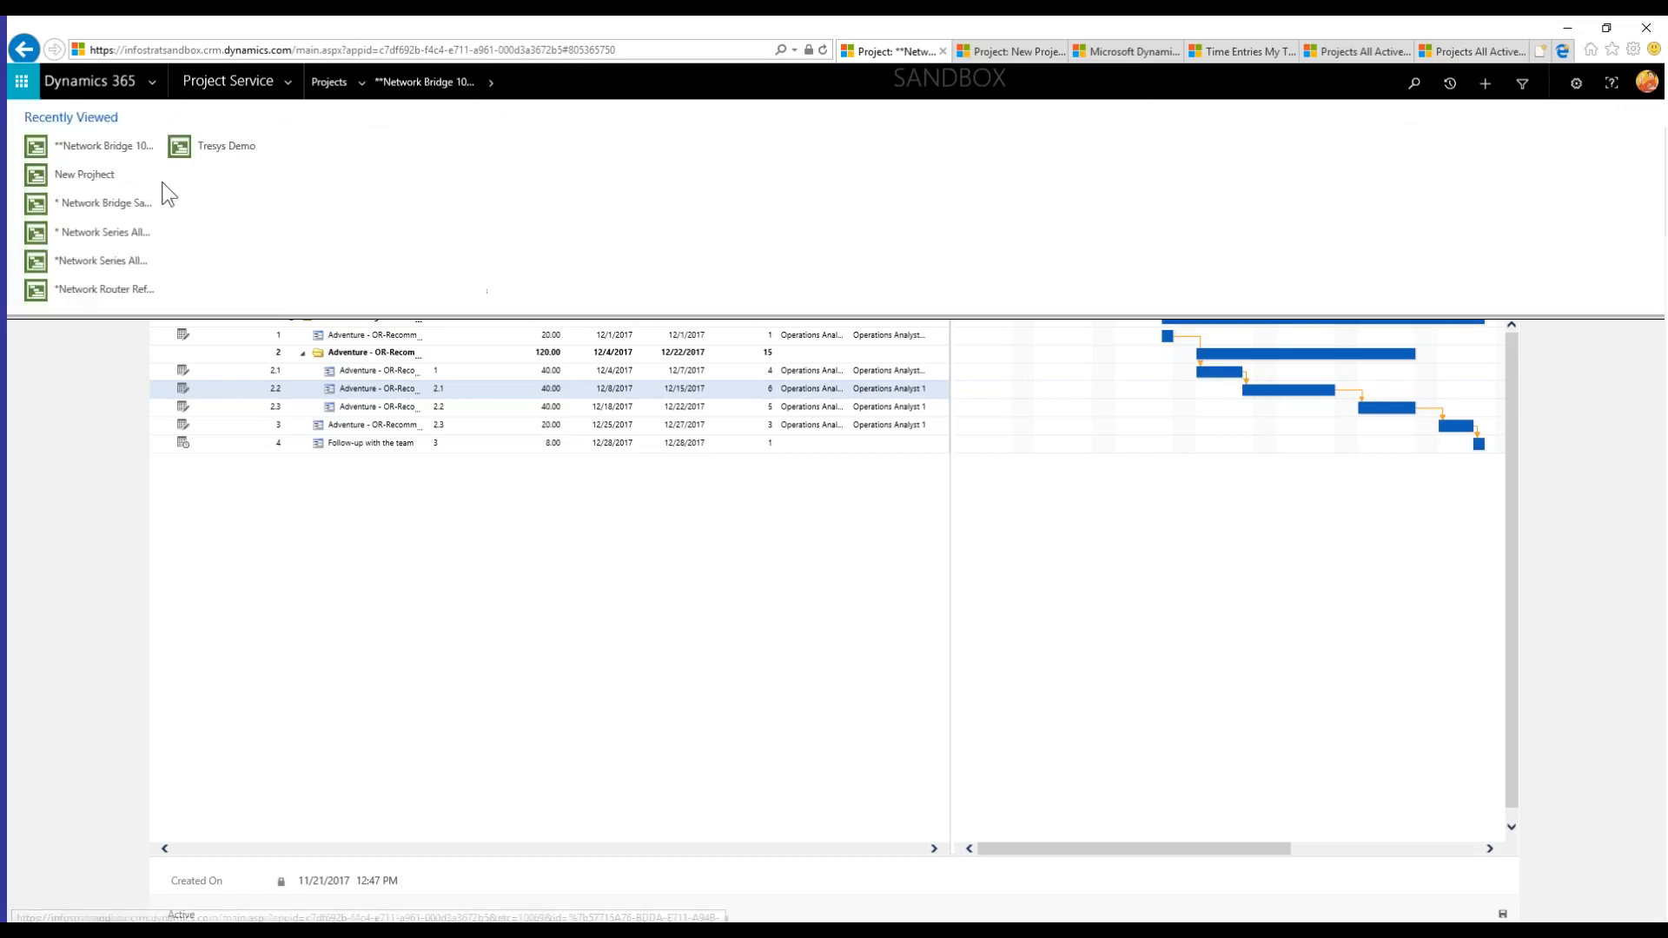
pyautogui.click(402, 87)
pyautogui.click(334, 87)
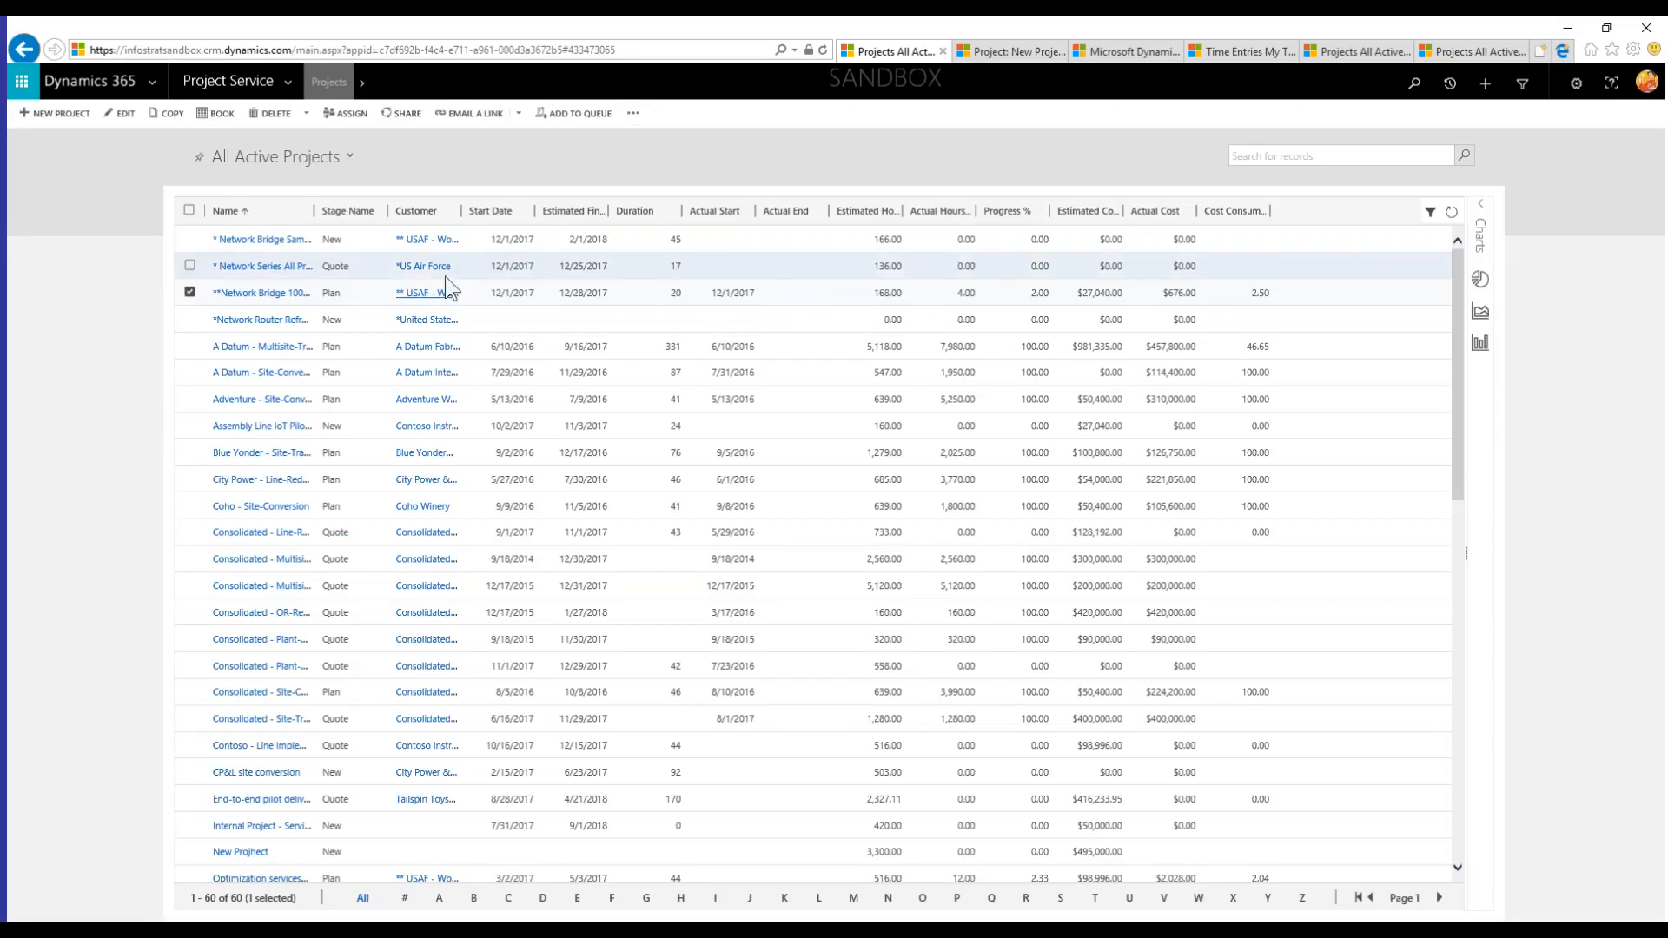
pyautogui.doubleClick(355, 298)
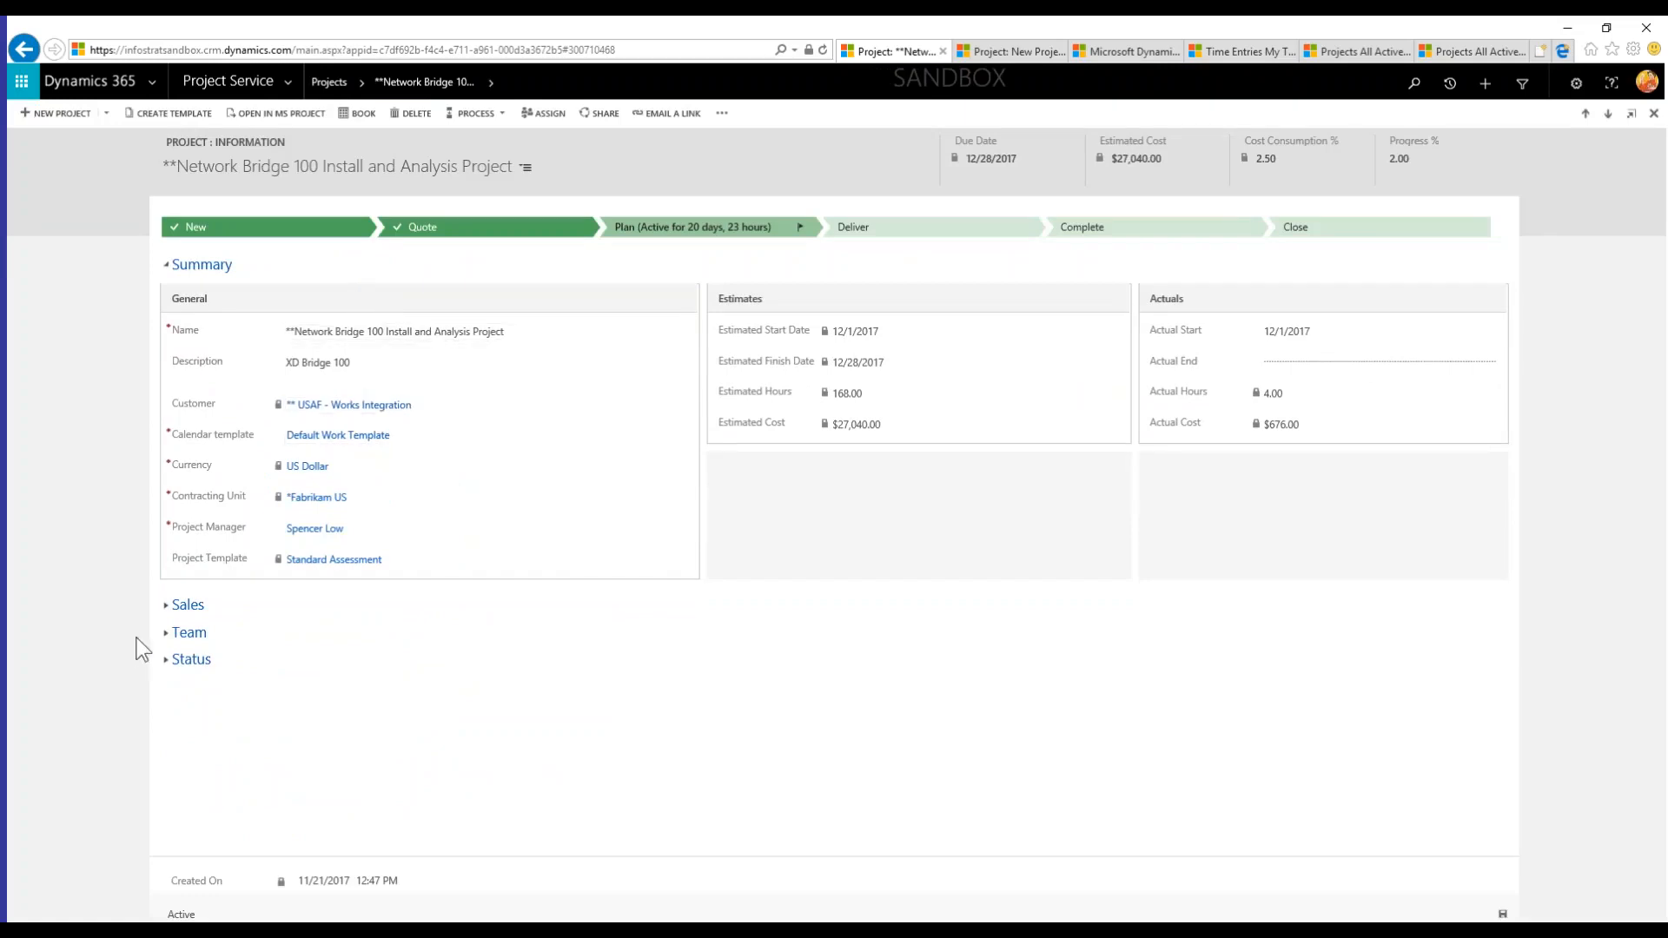
# - Open the Installation of XD Bridge contract line from the project's Sales section and review its contract line details
pyautogui.click(166, 608)
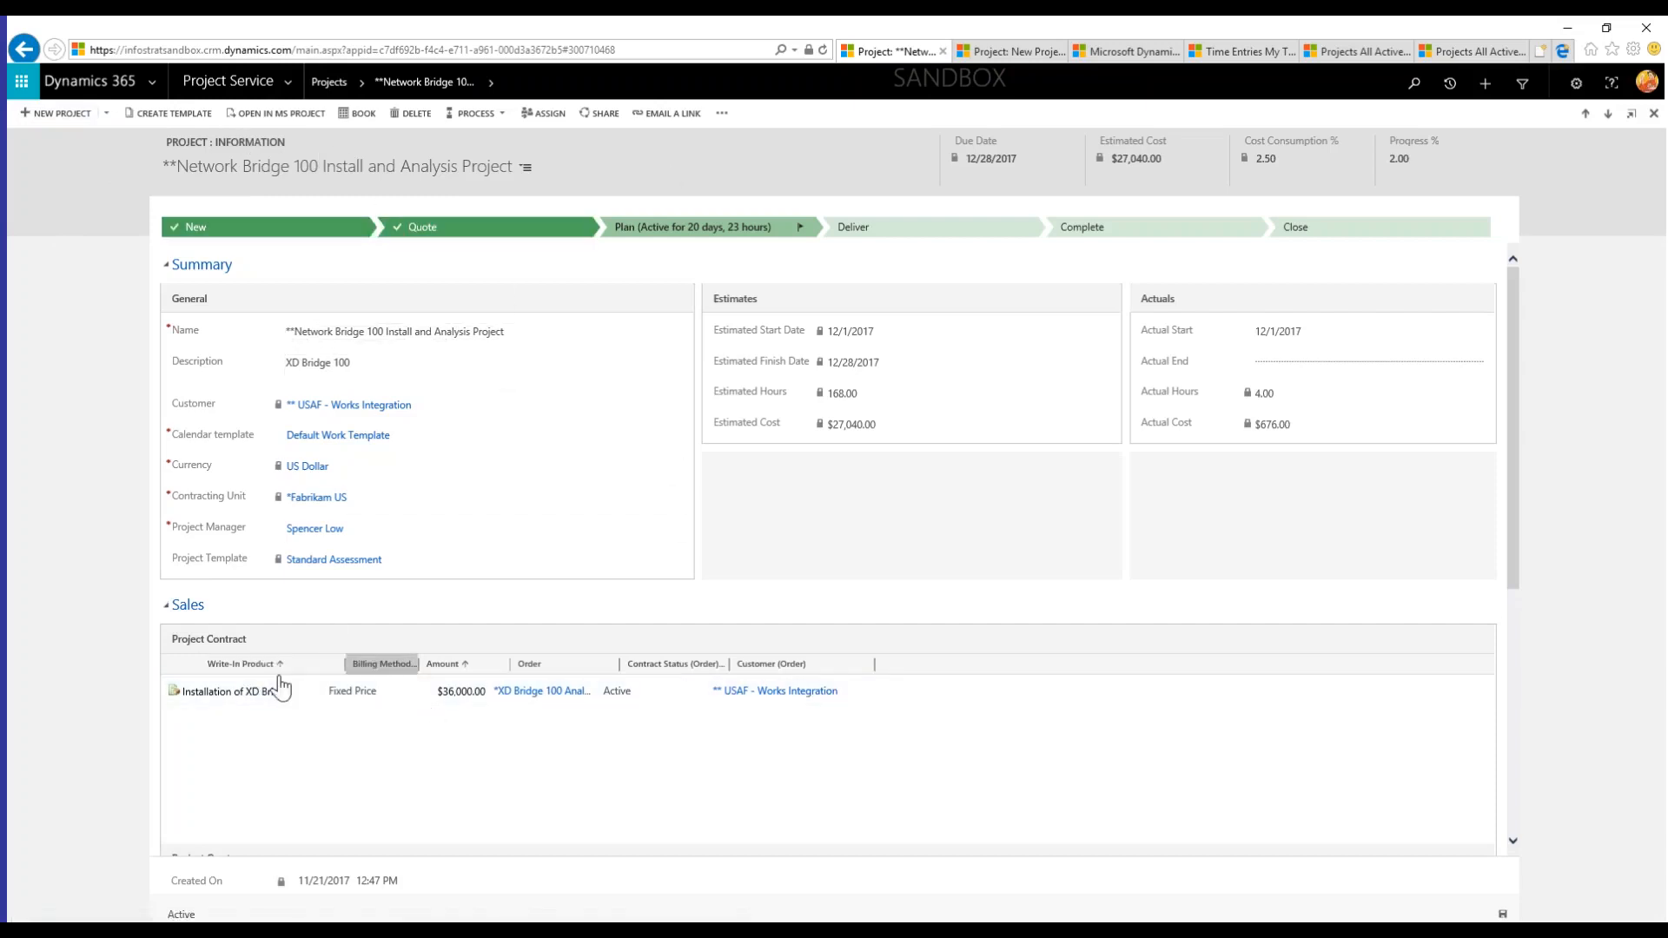
pyautogui.doubleClick(886, 690)
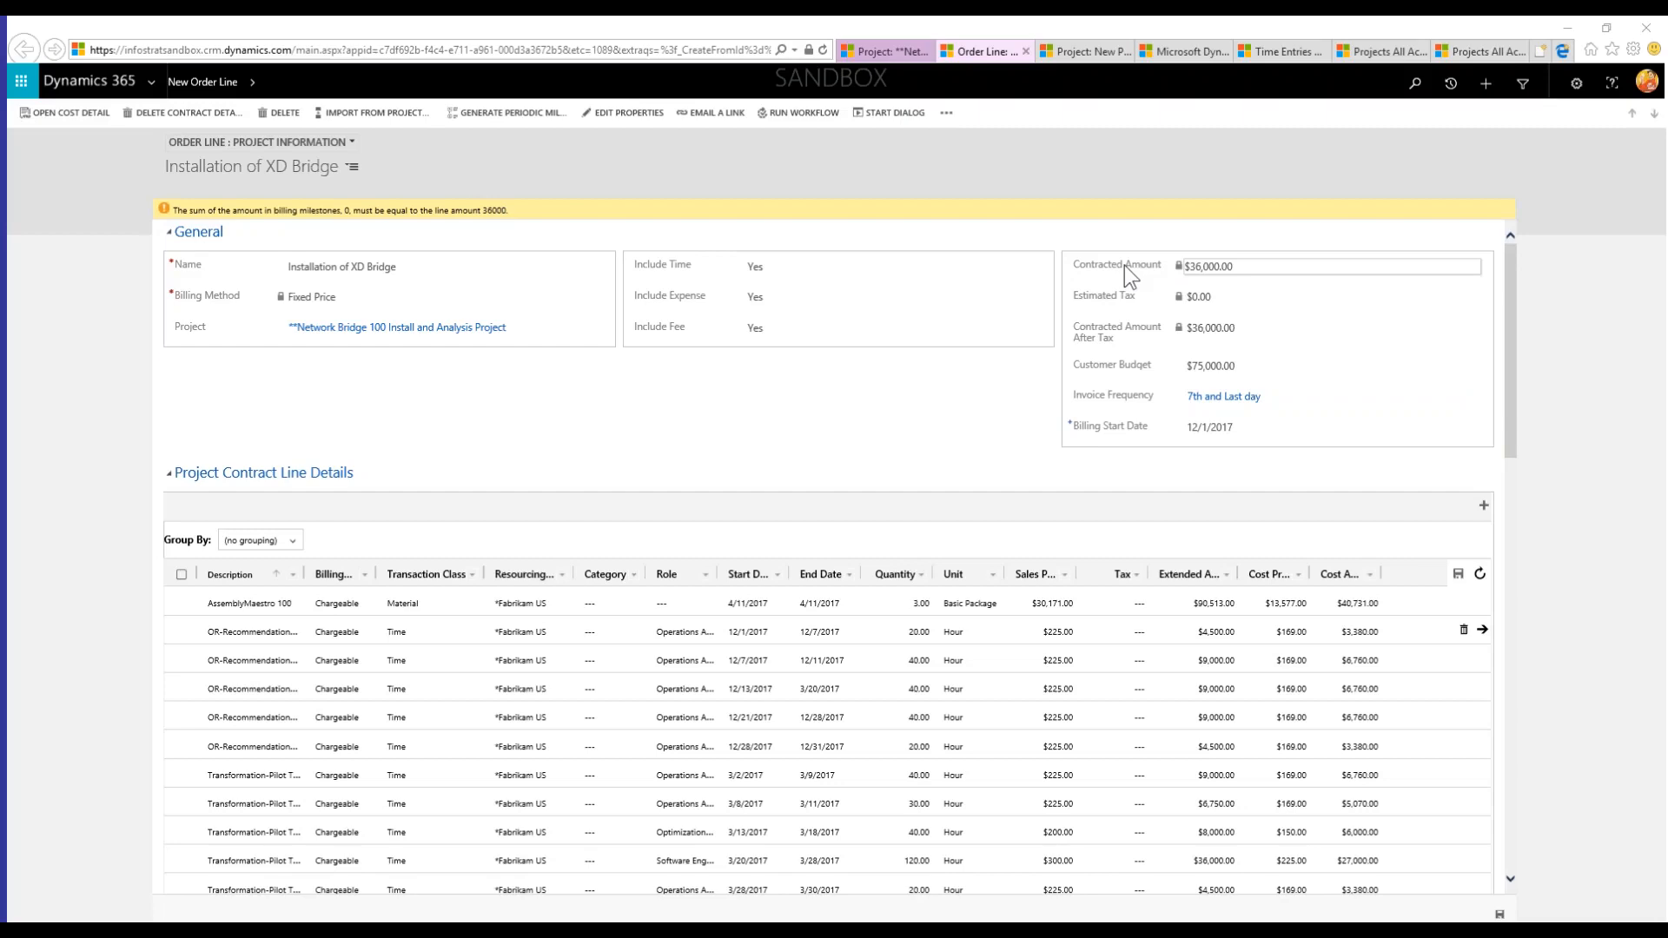
pyautogui.scroll(-1, 1043, 274)
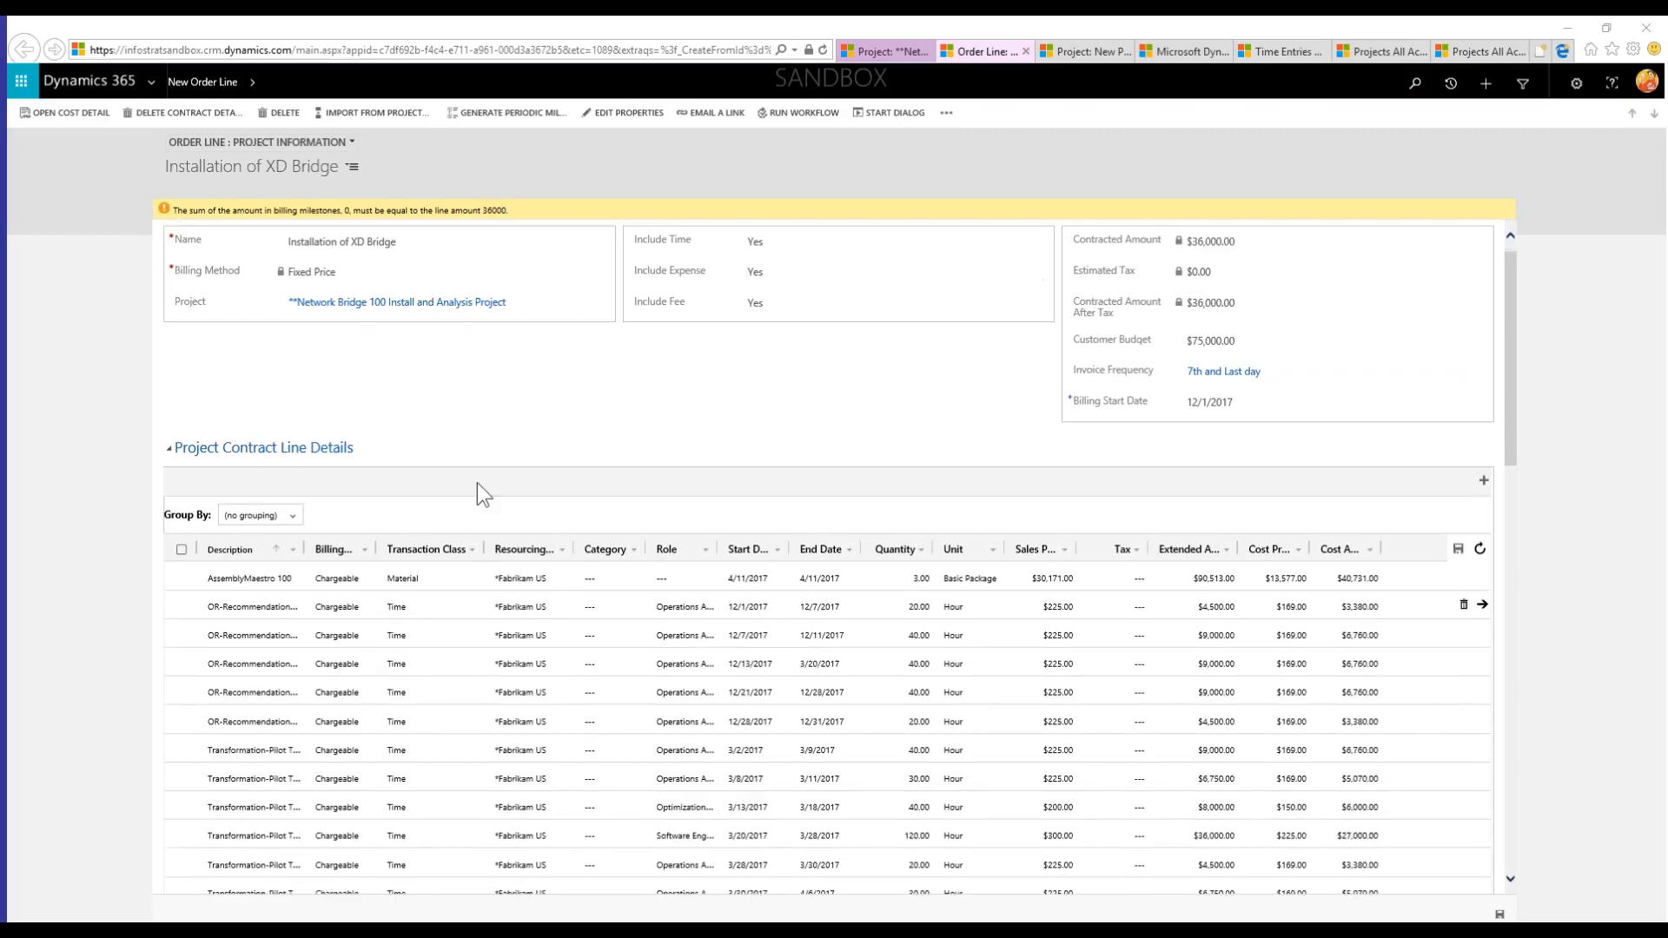
pyautogui.scroll(-1, 508, 487)
pyautogui.scroll(-2, 356, 573)
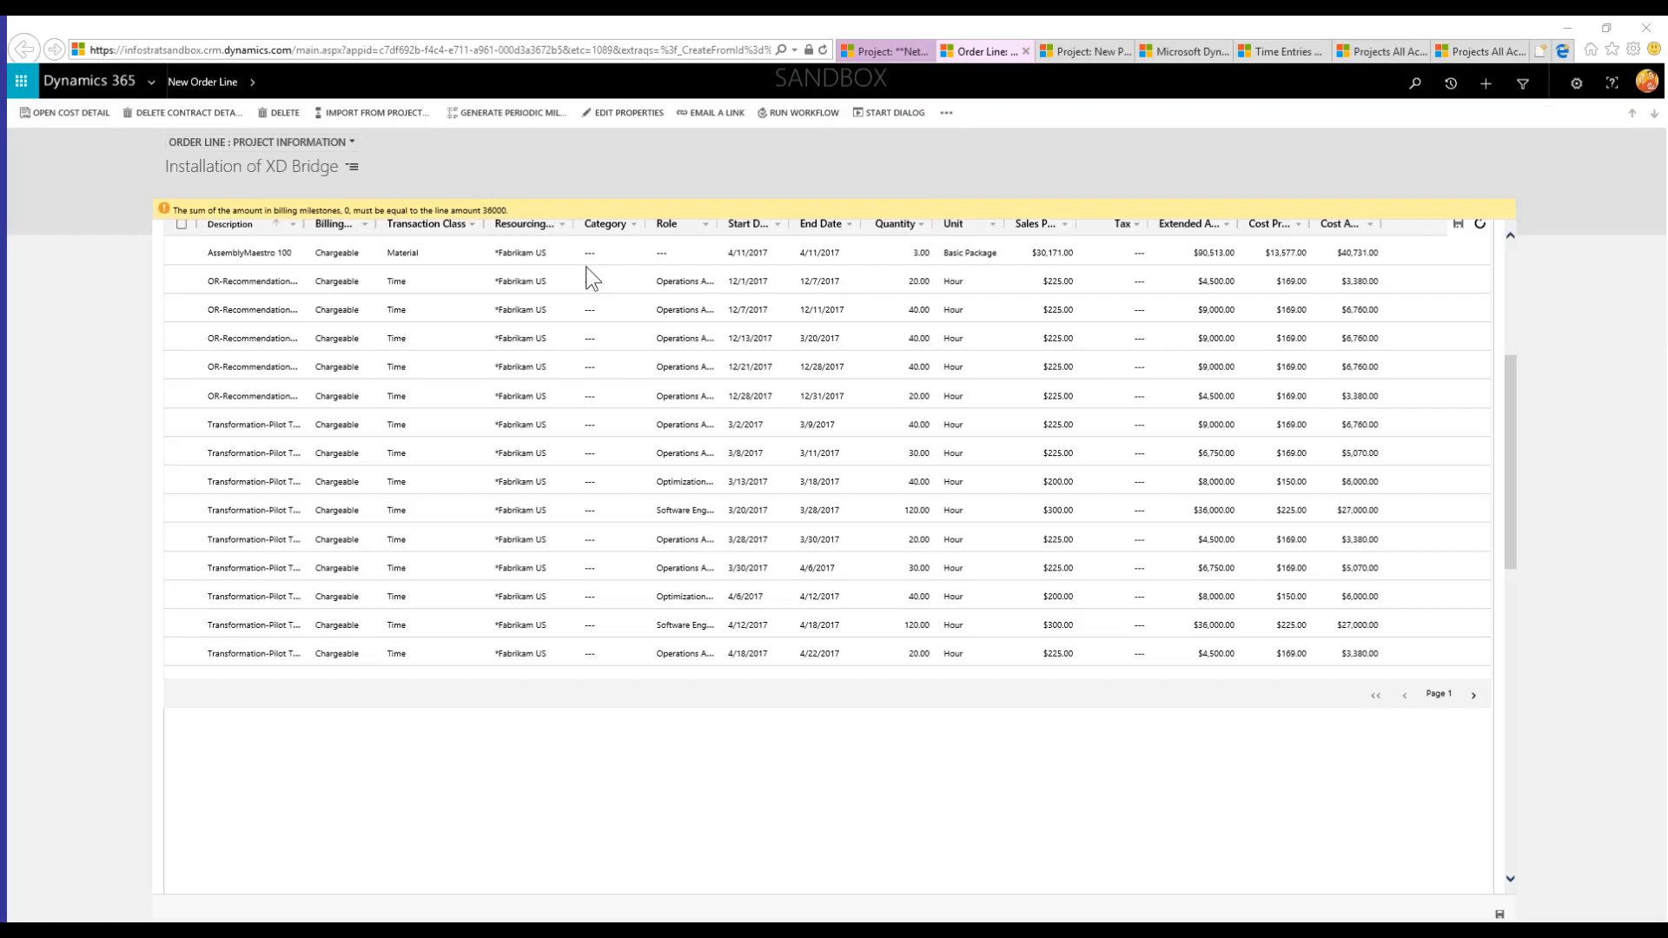
pyautogui.scroll(7, 675, 327)
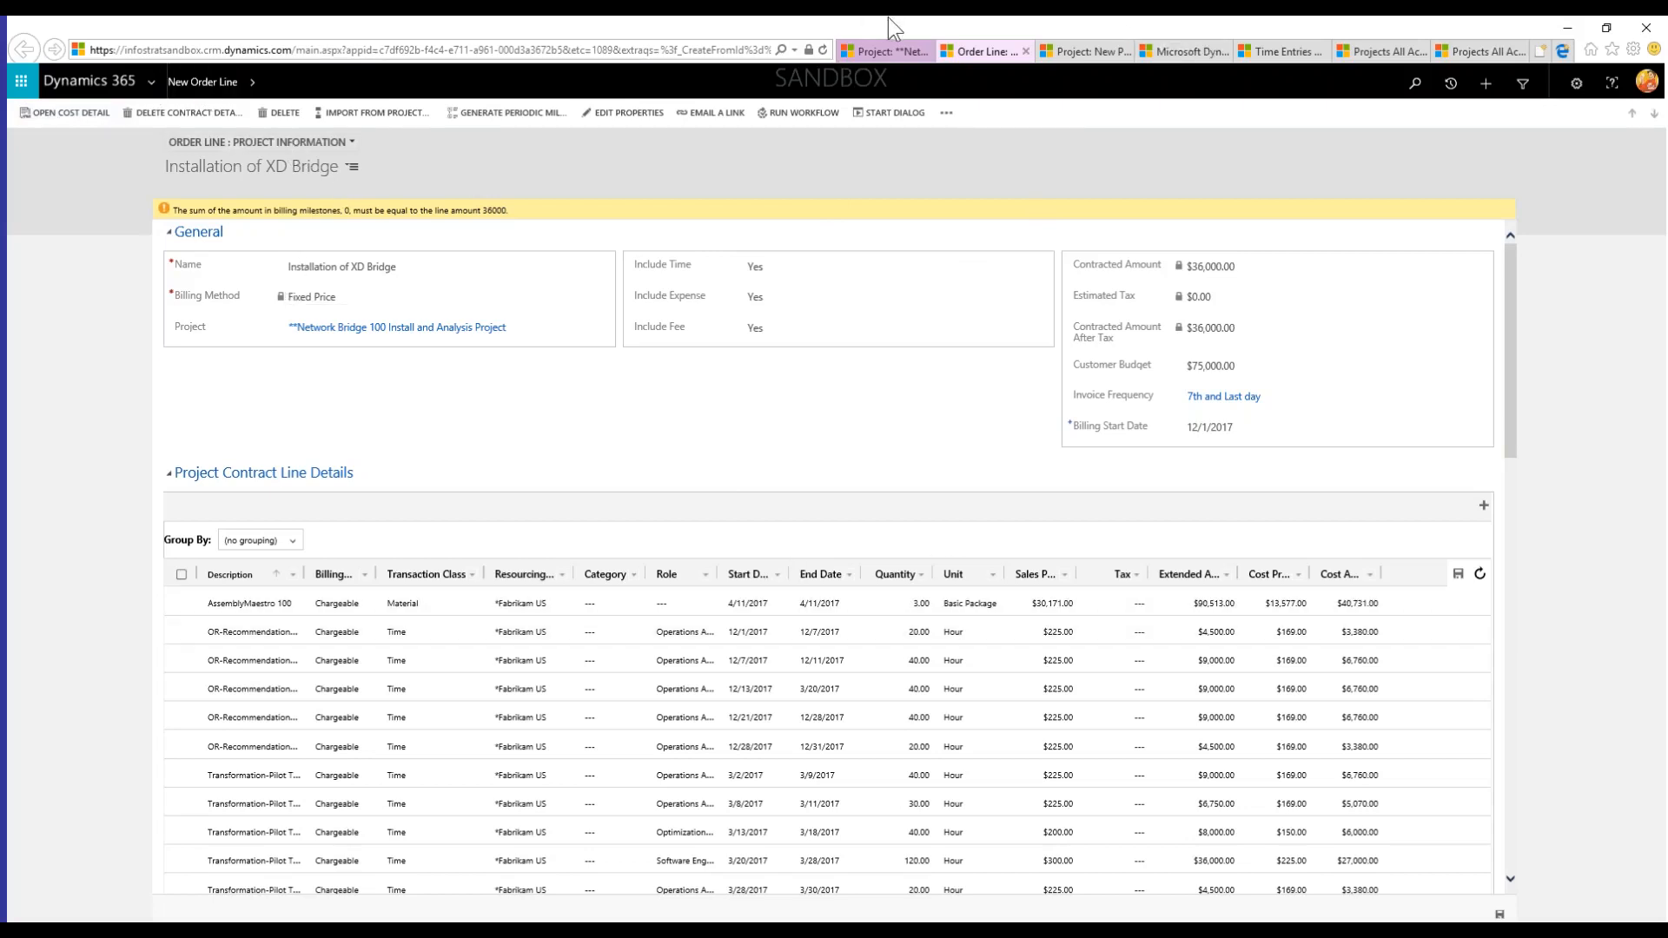
# - Close the browser tabs holding the Network Bridge project, the order line and the blank new project
pyautogui.click(924, 51)
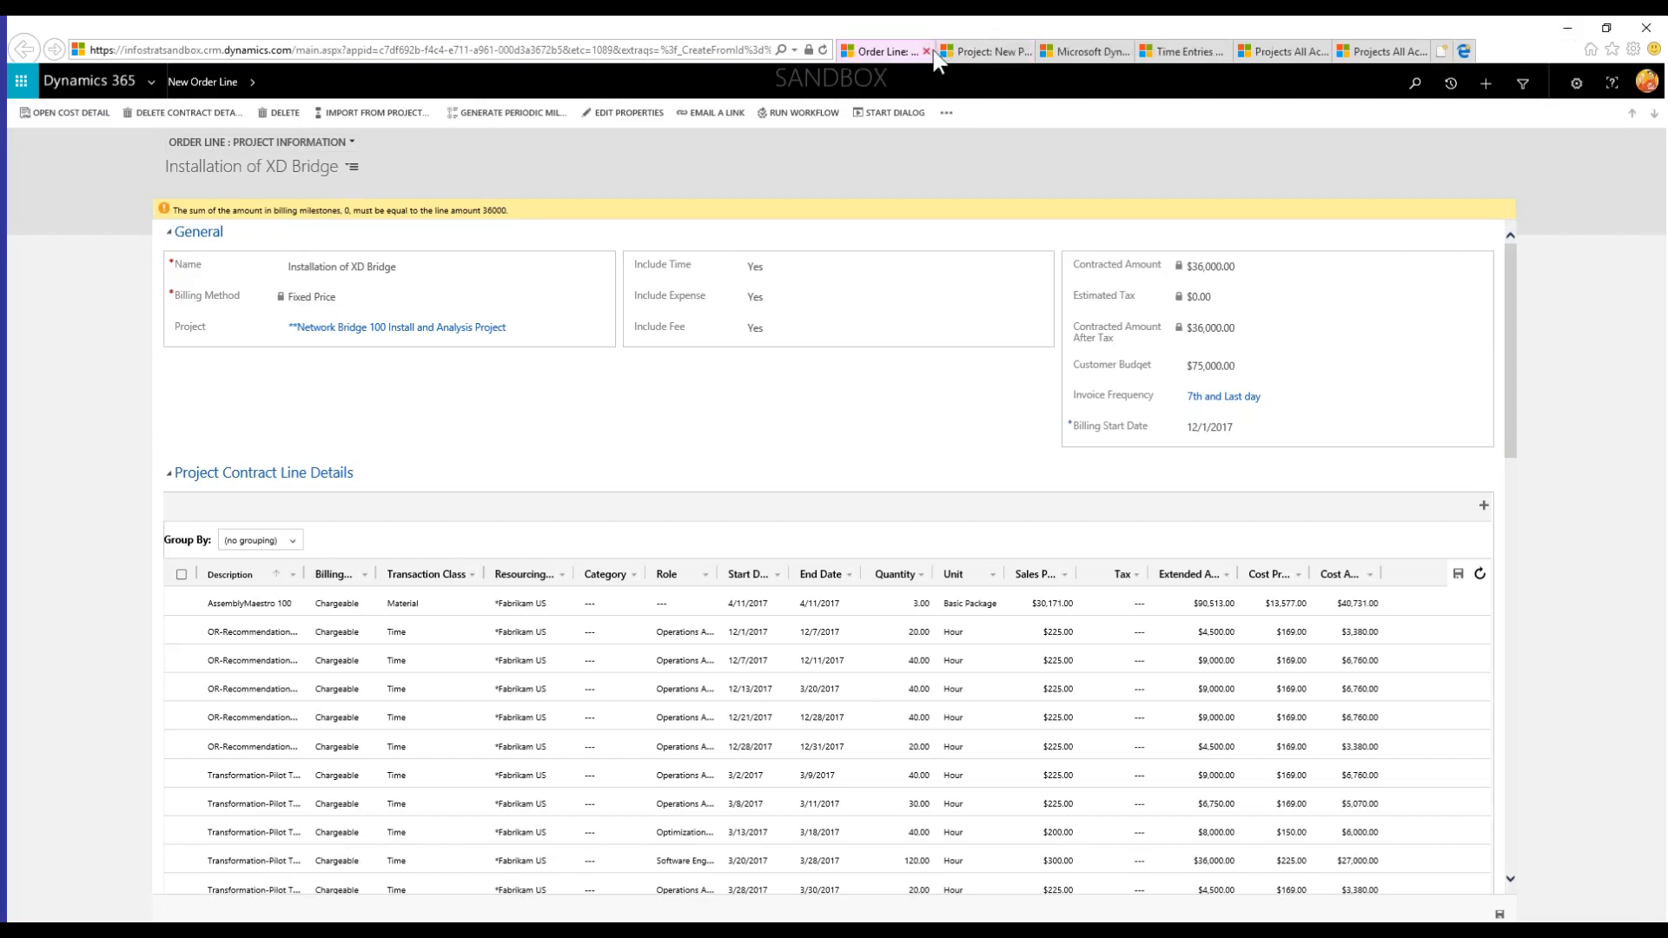
pyautogui.click(926, 51)
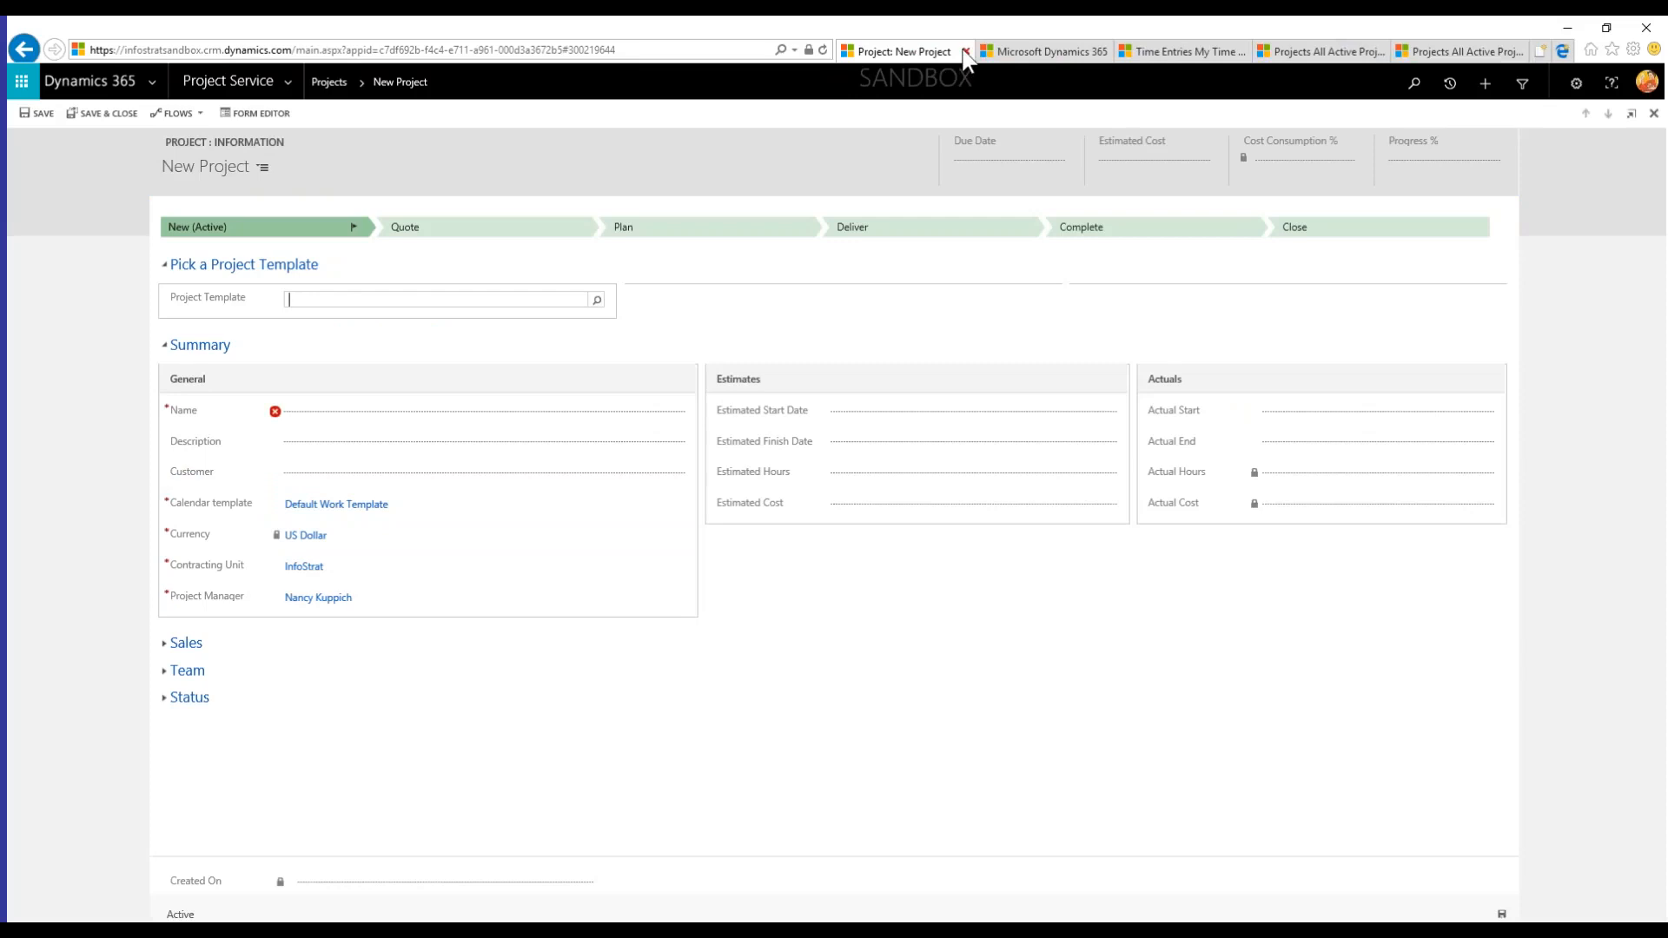
pyautogui.click(965, 53)
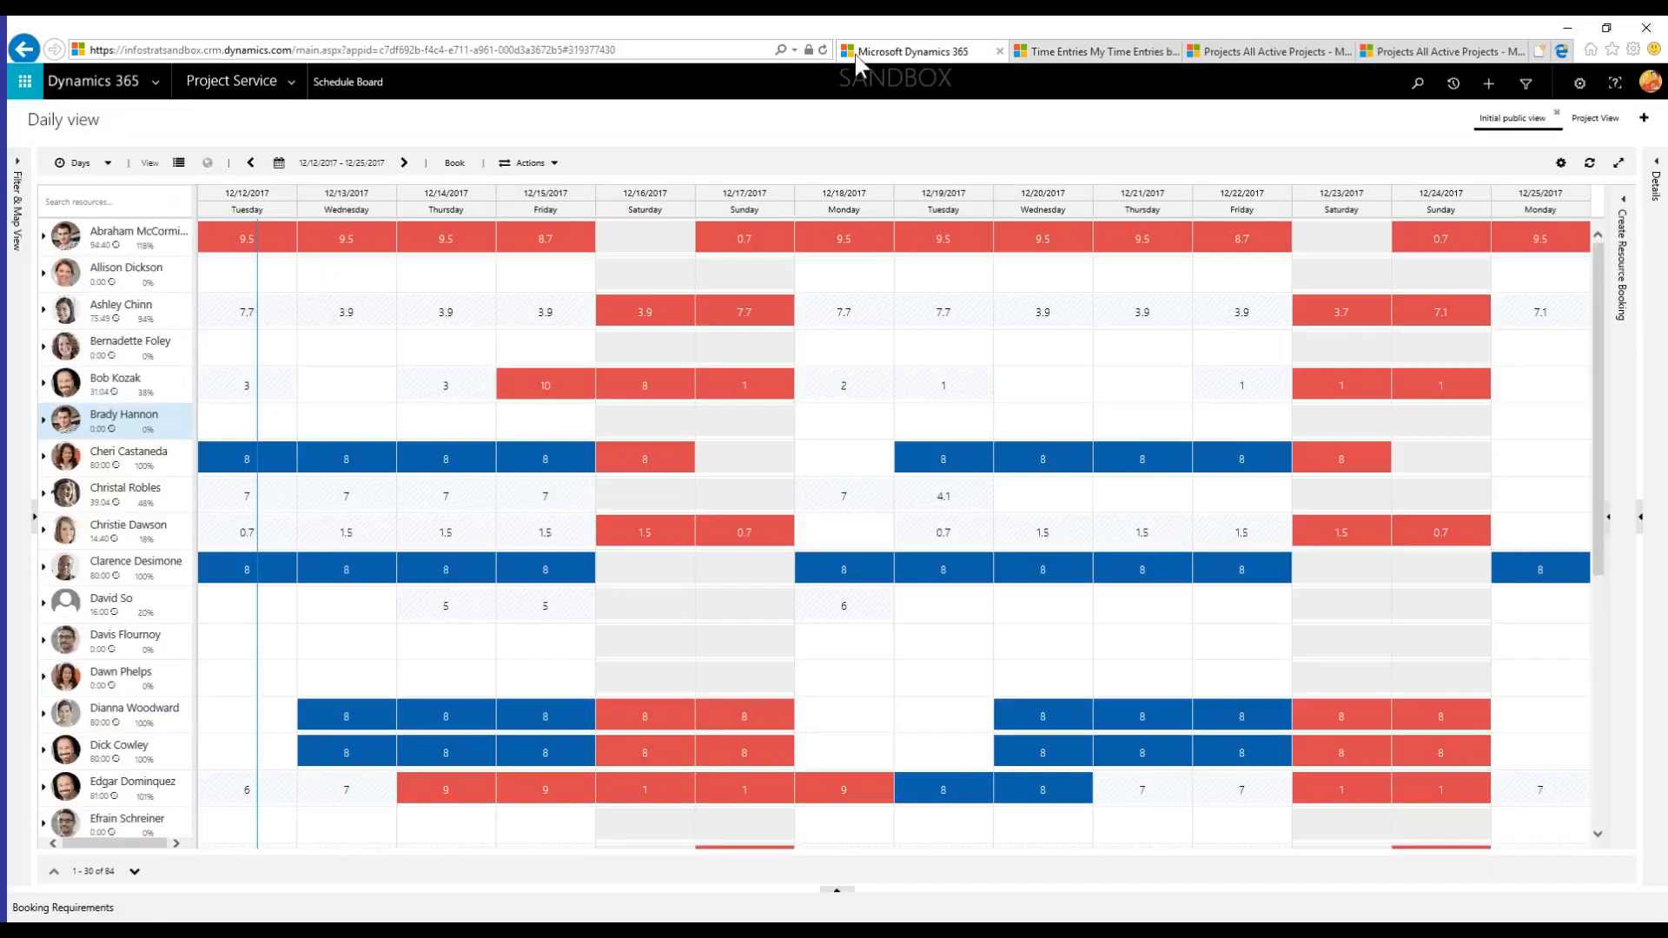
# - Switch to the browser tab with the All Active Projects list and open the **Network Bridge 100 Install and Analysis Project
pyautogui.moveTo(1471, 65); pyautogui.dragTo(1287, 54)
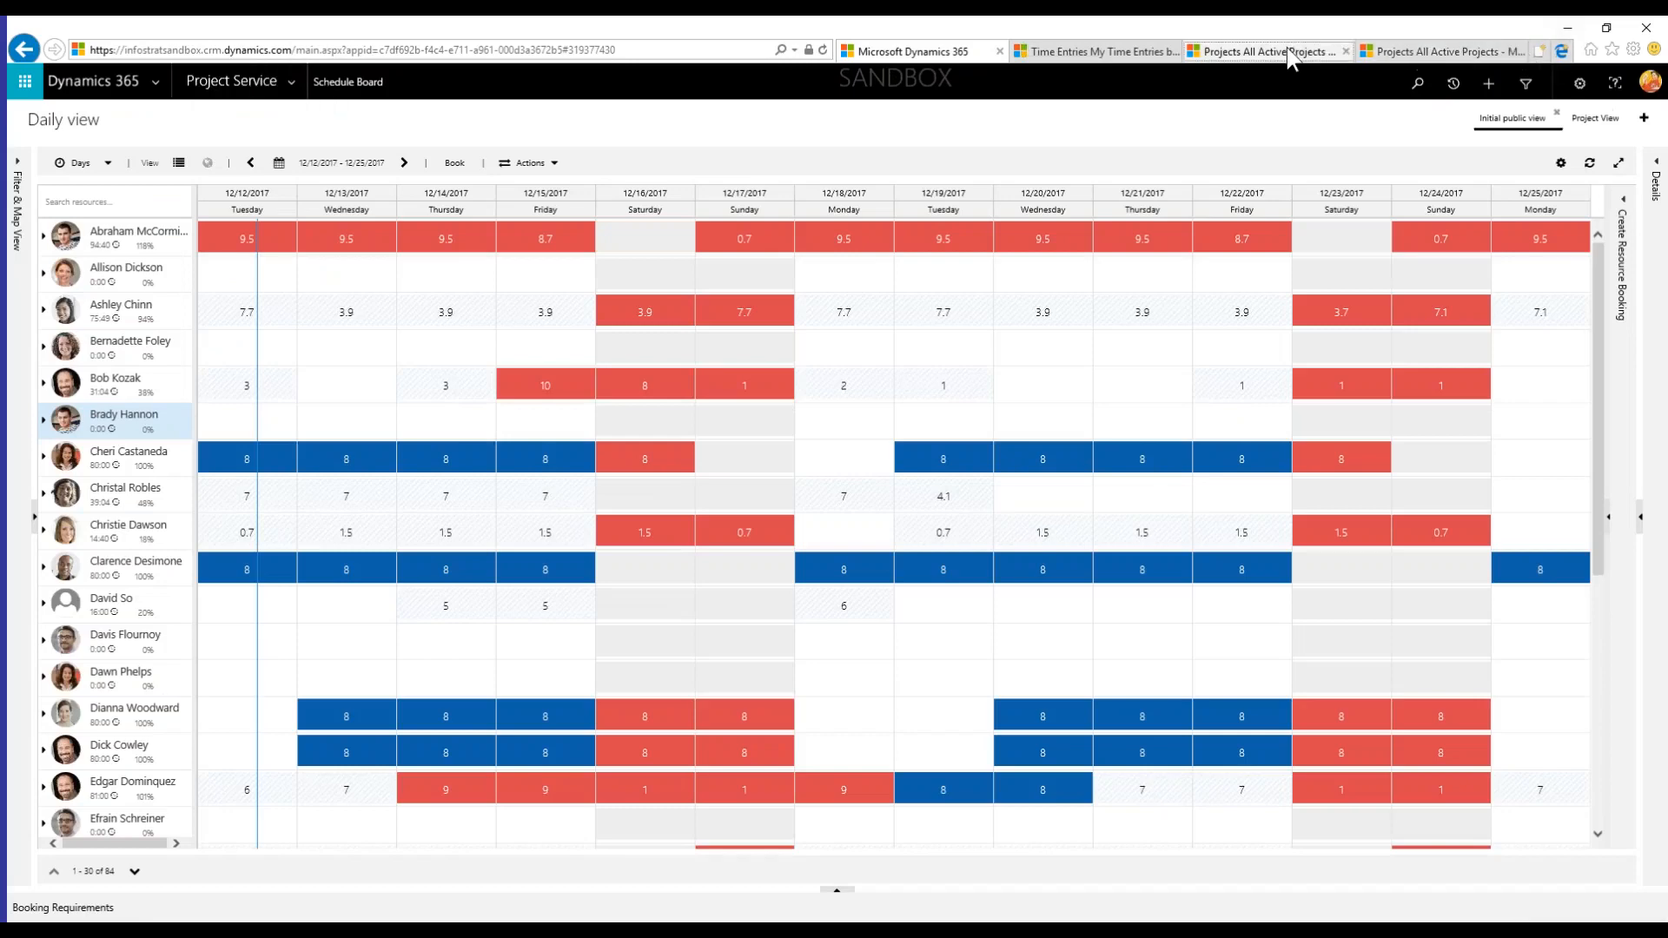
pyautogui.click(1289, 57)
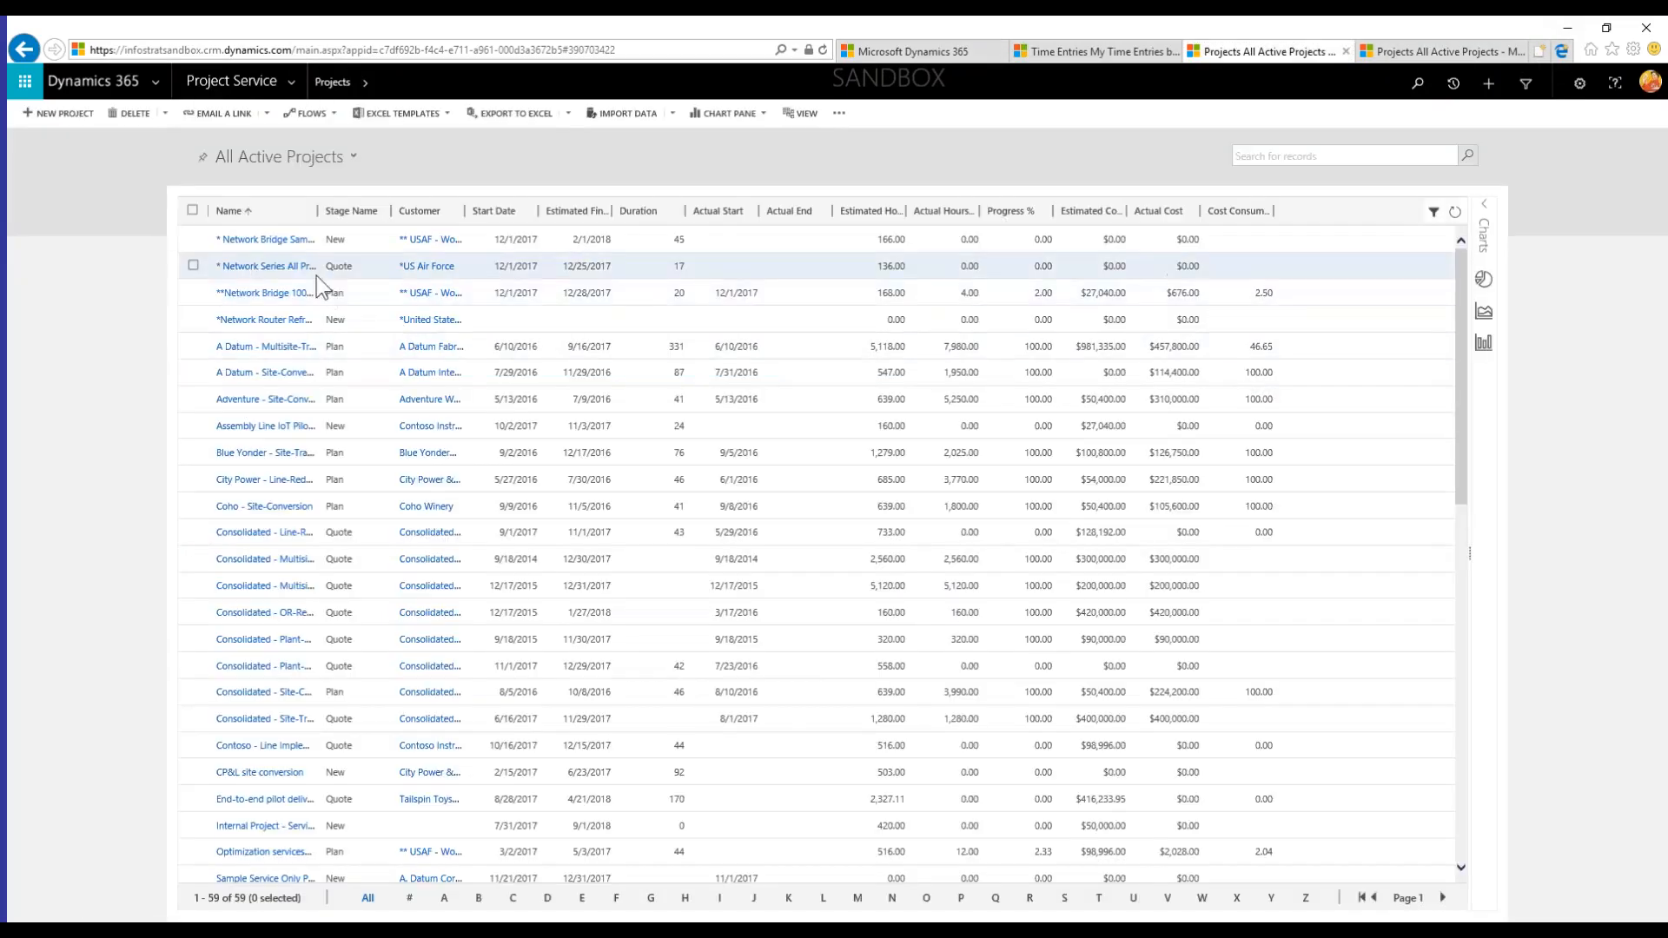
pyautogui.click(828, 294)
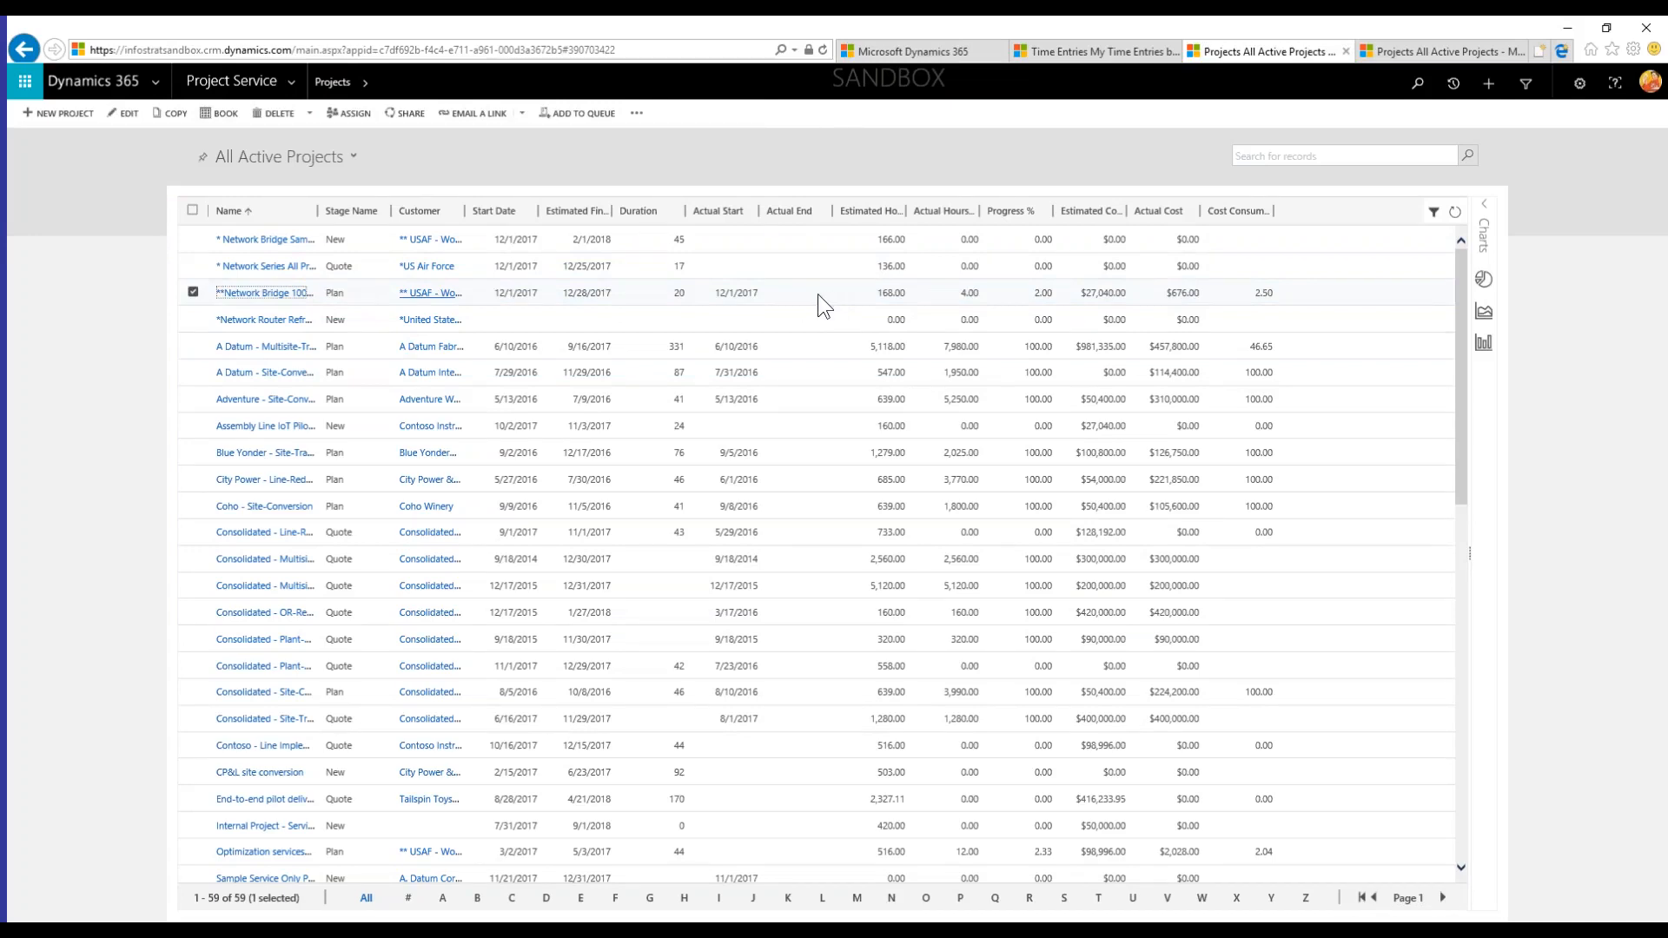
pyautogui.doubleClick(817, 295)
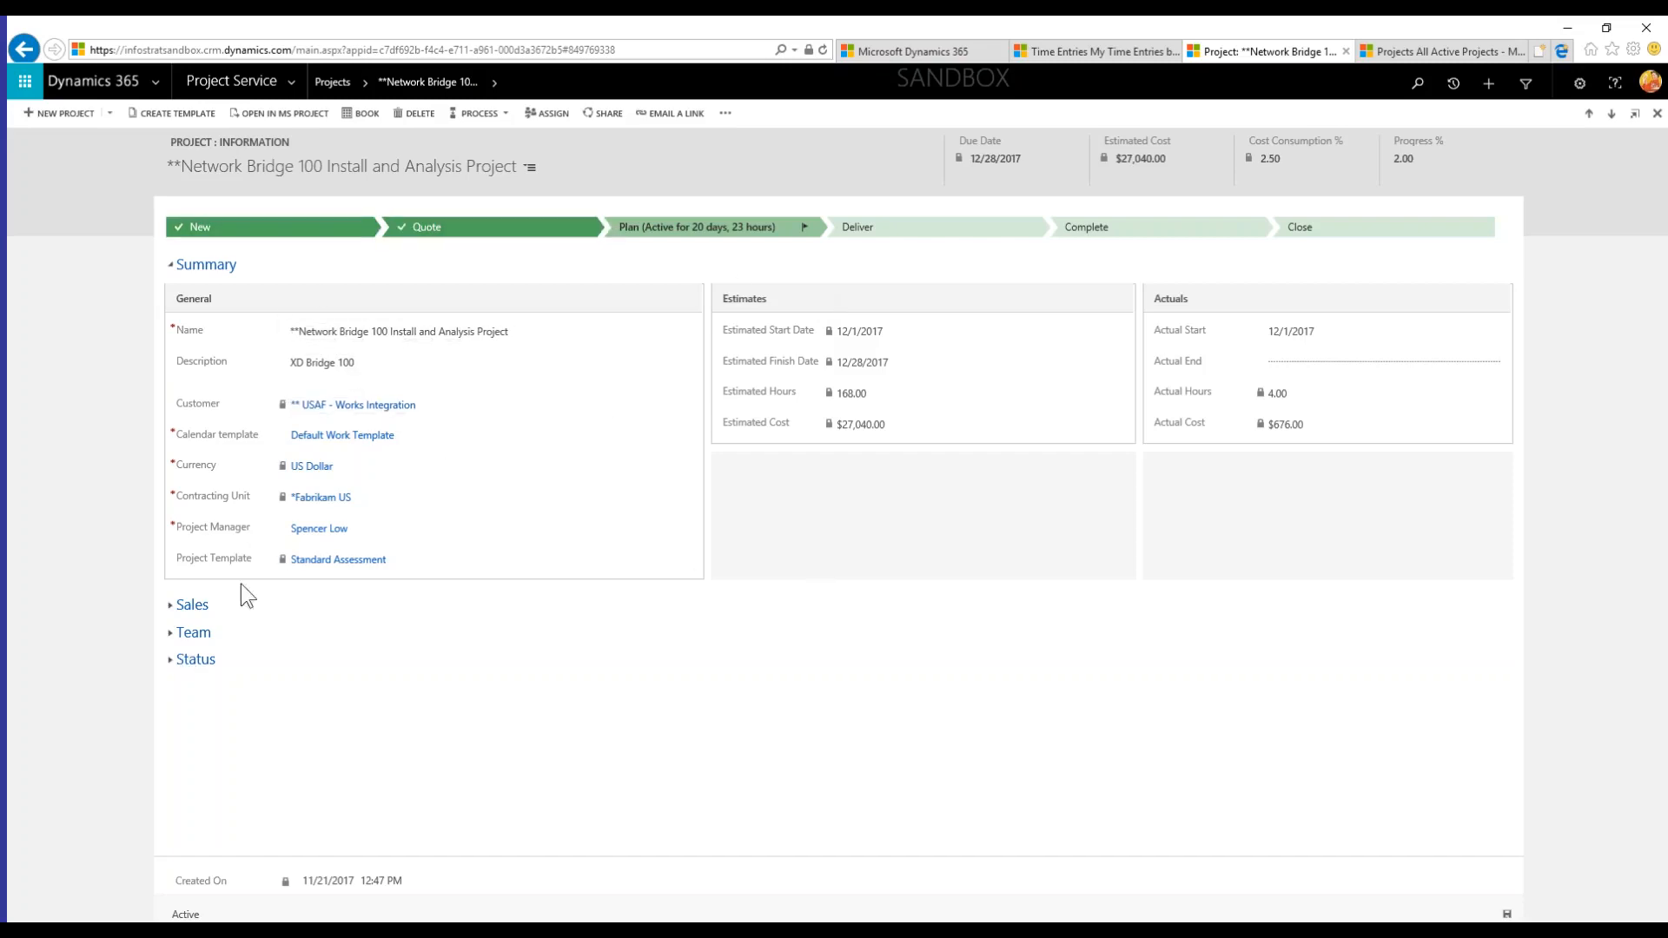
# - Expand the project's Team section and open the Team Member 1 record
pyautogui.click(170, 634)
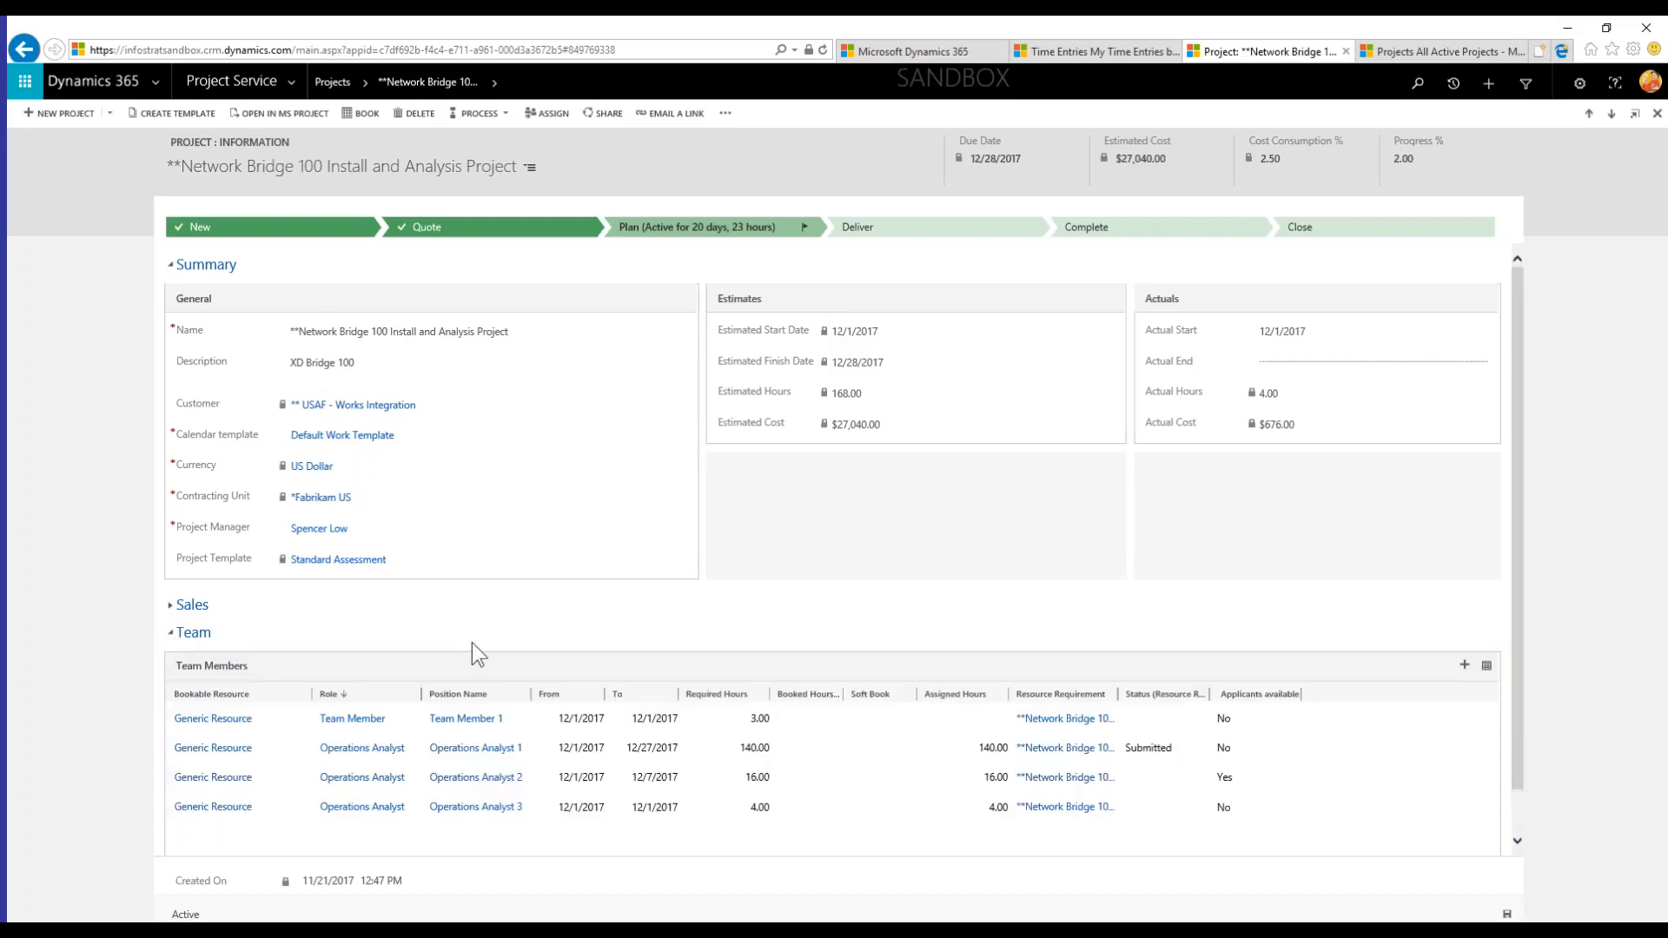
pyautogui.scroll(-1, 472, 643)
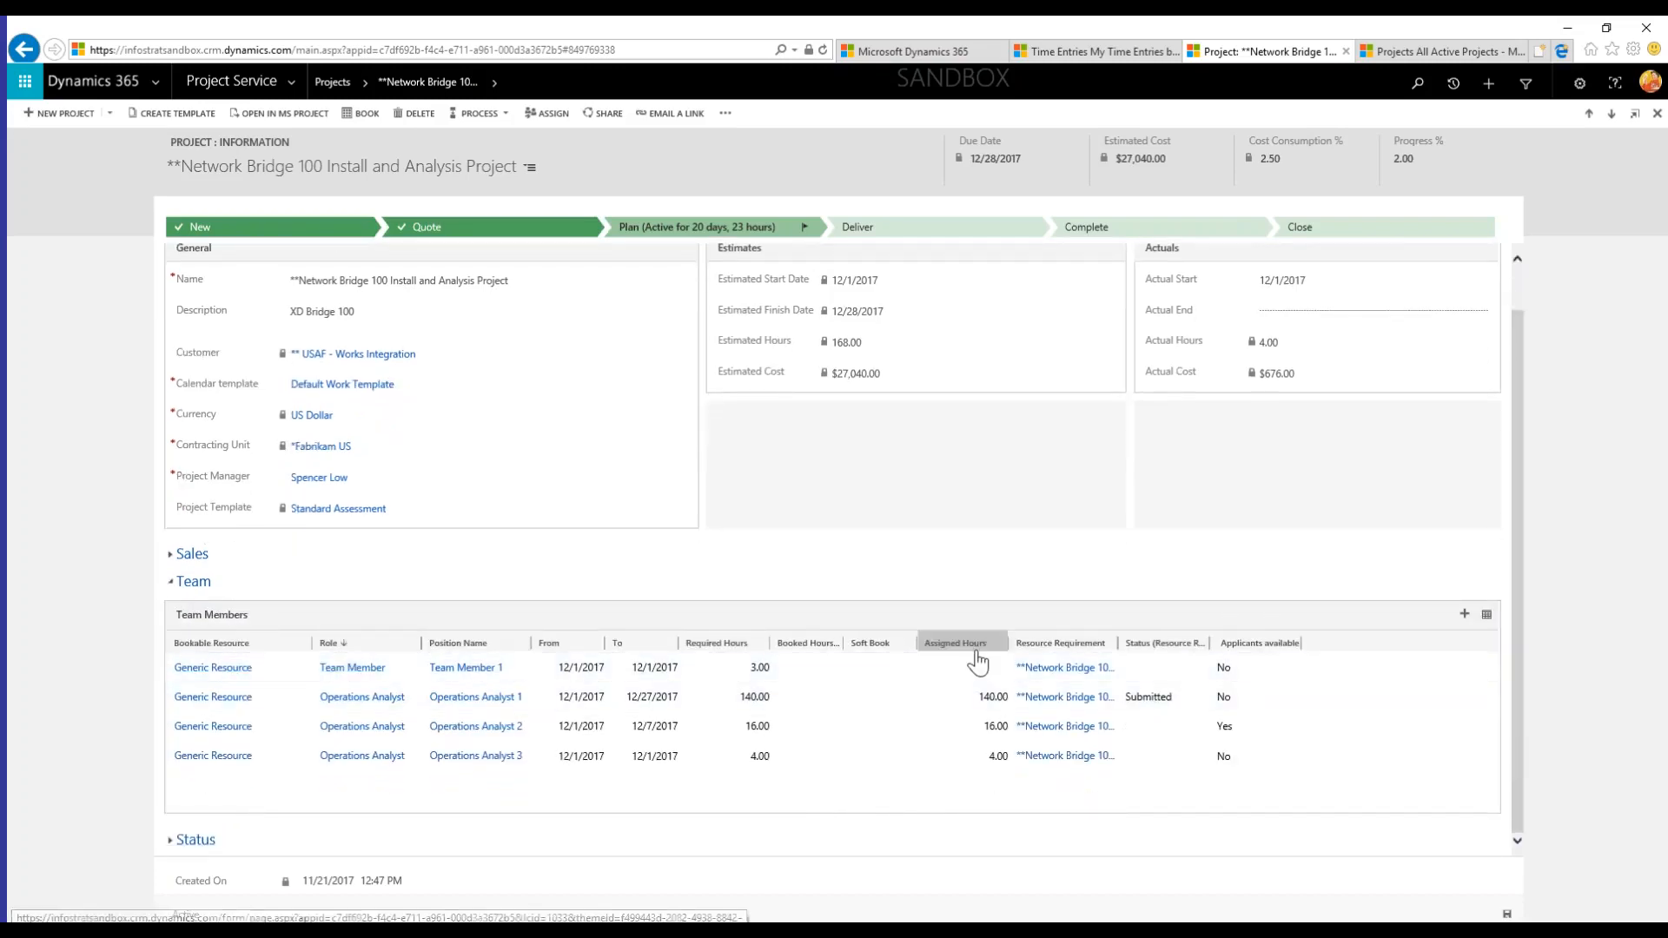
pyautogui.click(862, 670)
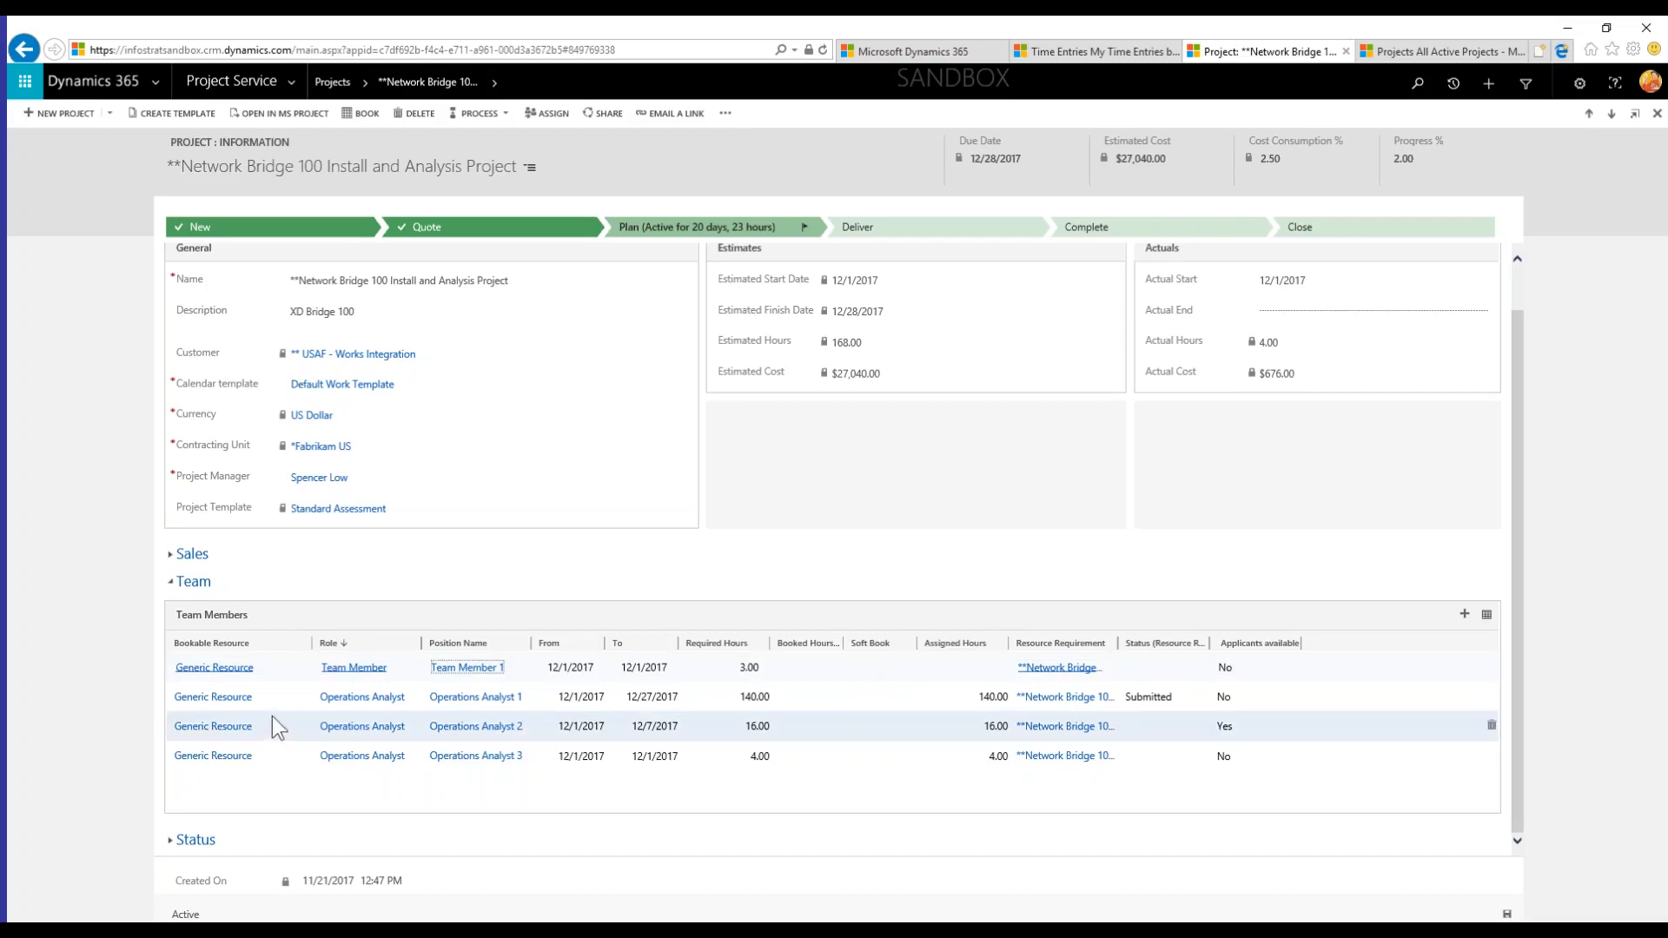
pyautogui.doubleClick(288, 667)
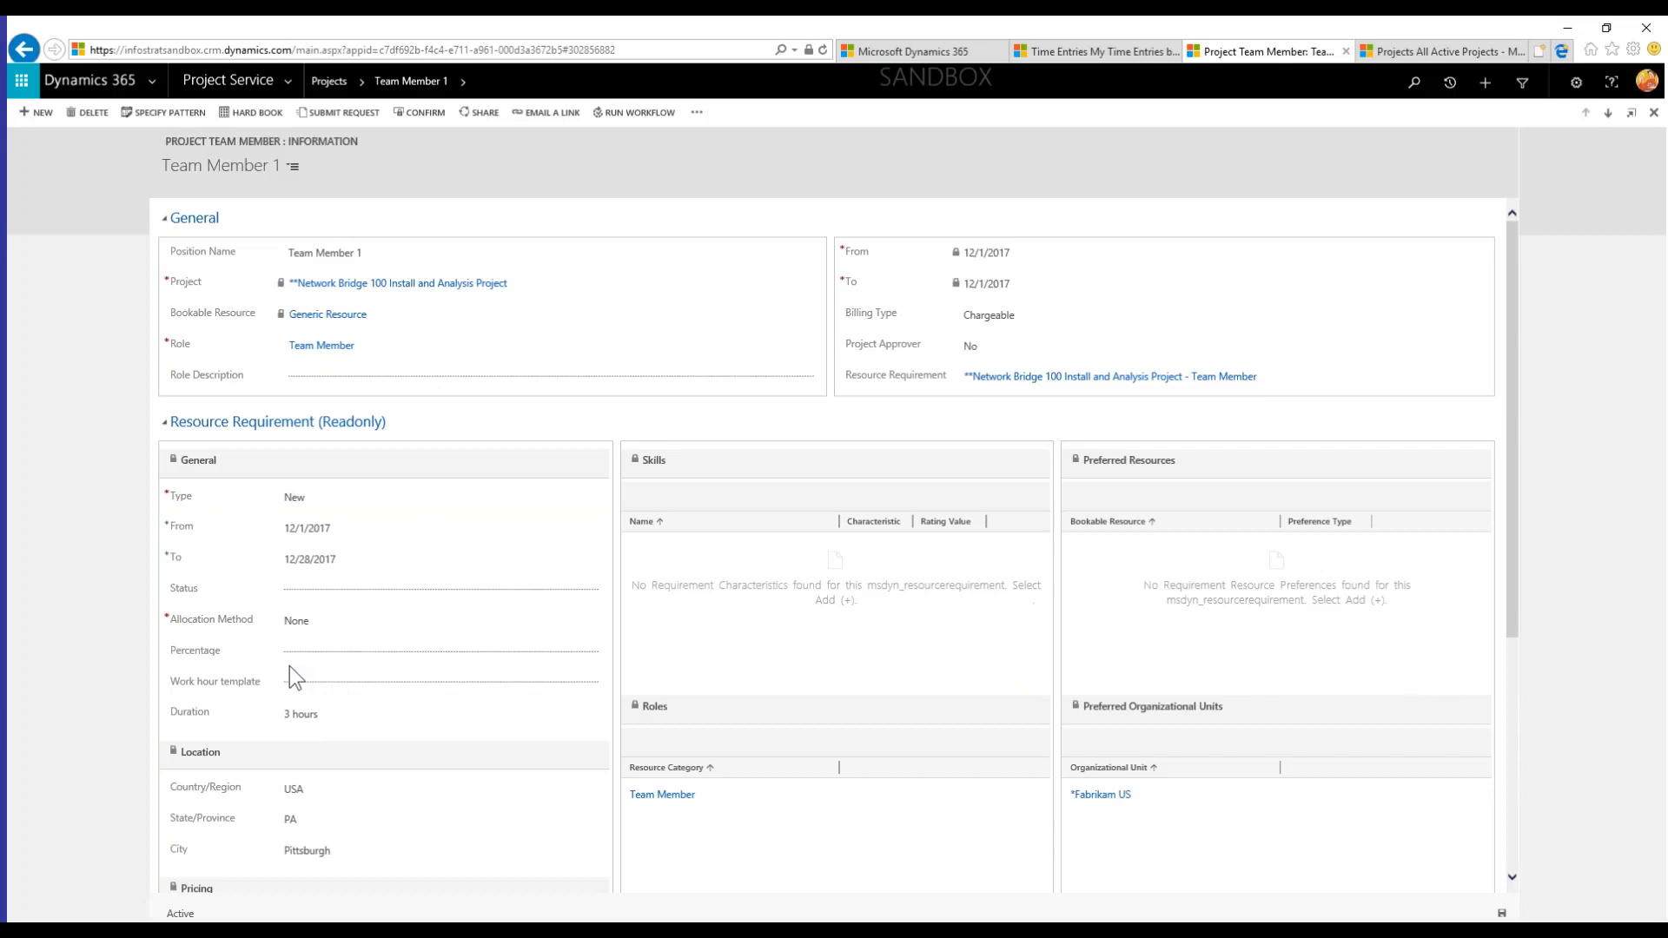
# - Submit a resource request for Team Member 1 with the comment "I really need an engineer for this"
pyautogui.click(347, 112)
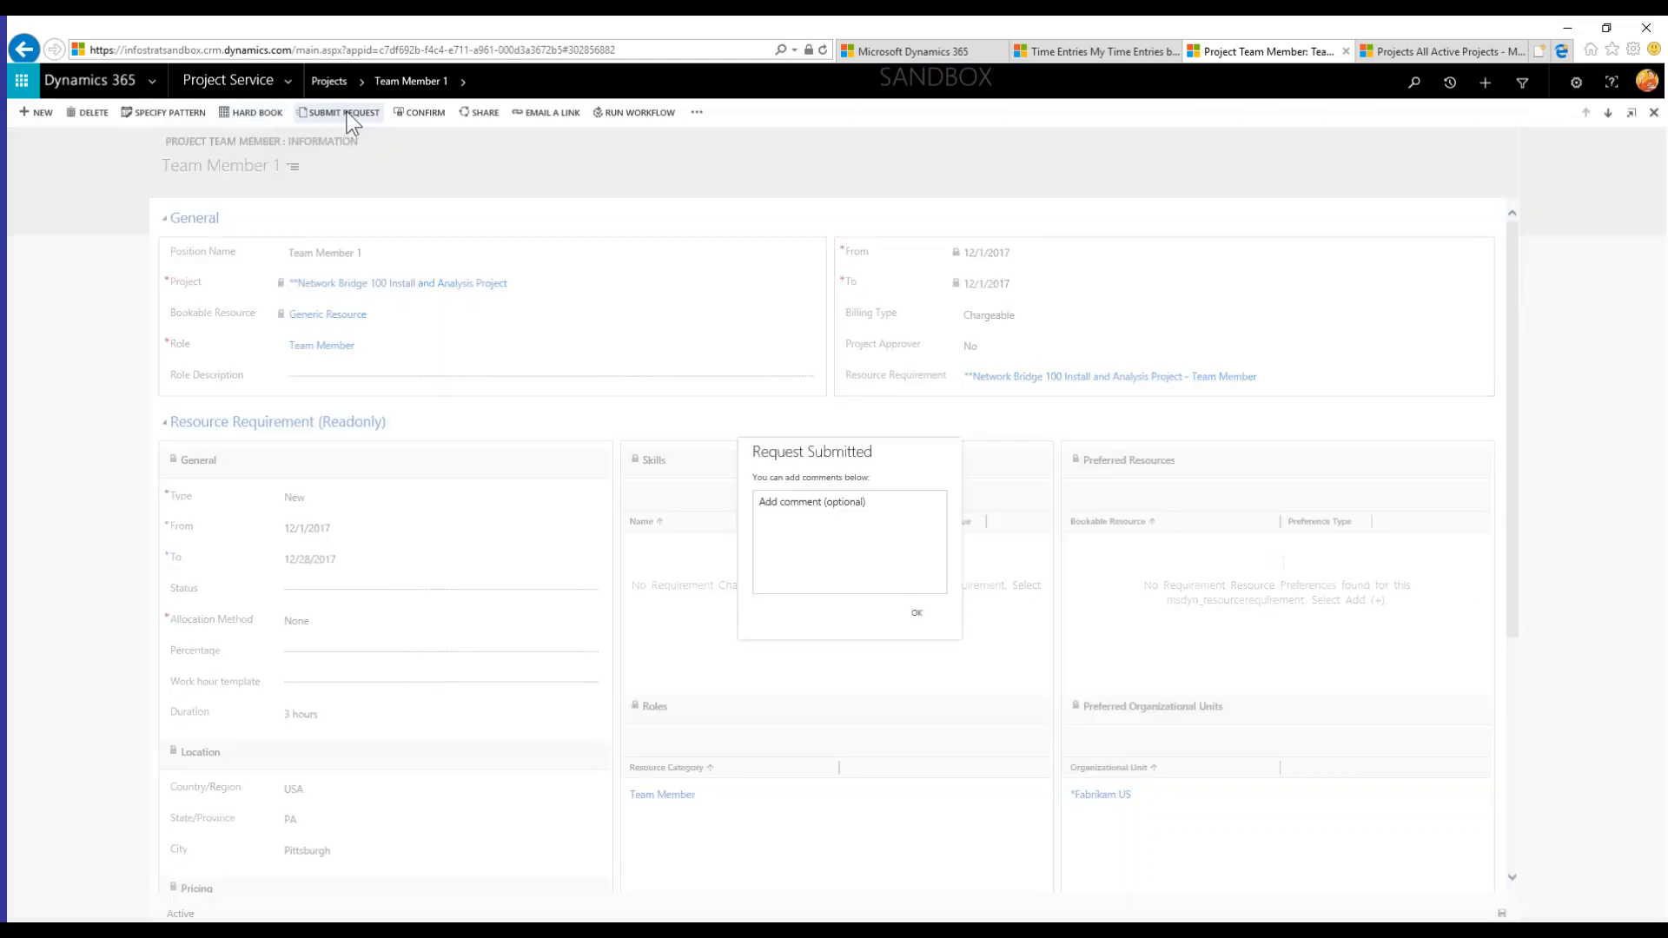
pyautogui.click(813, 498)
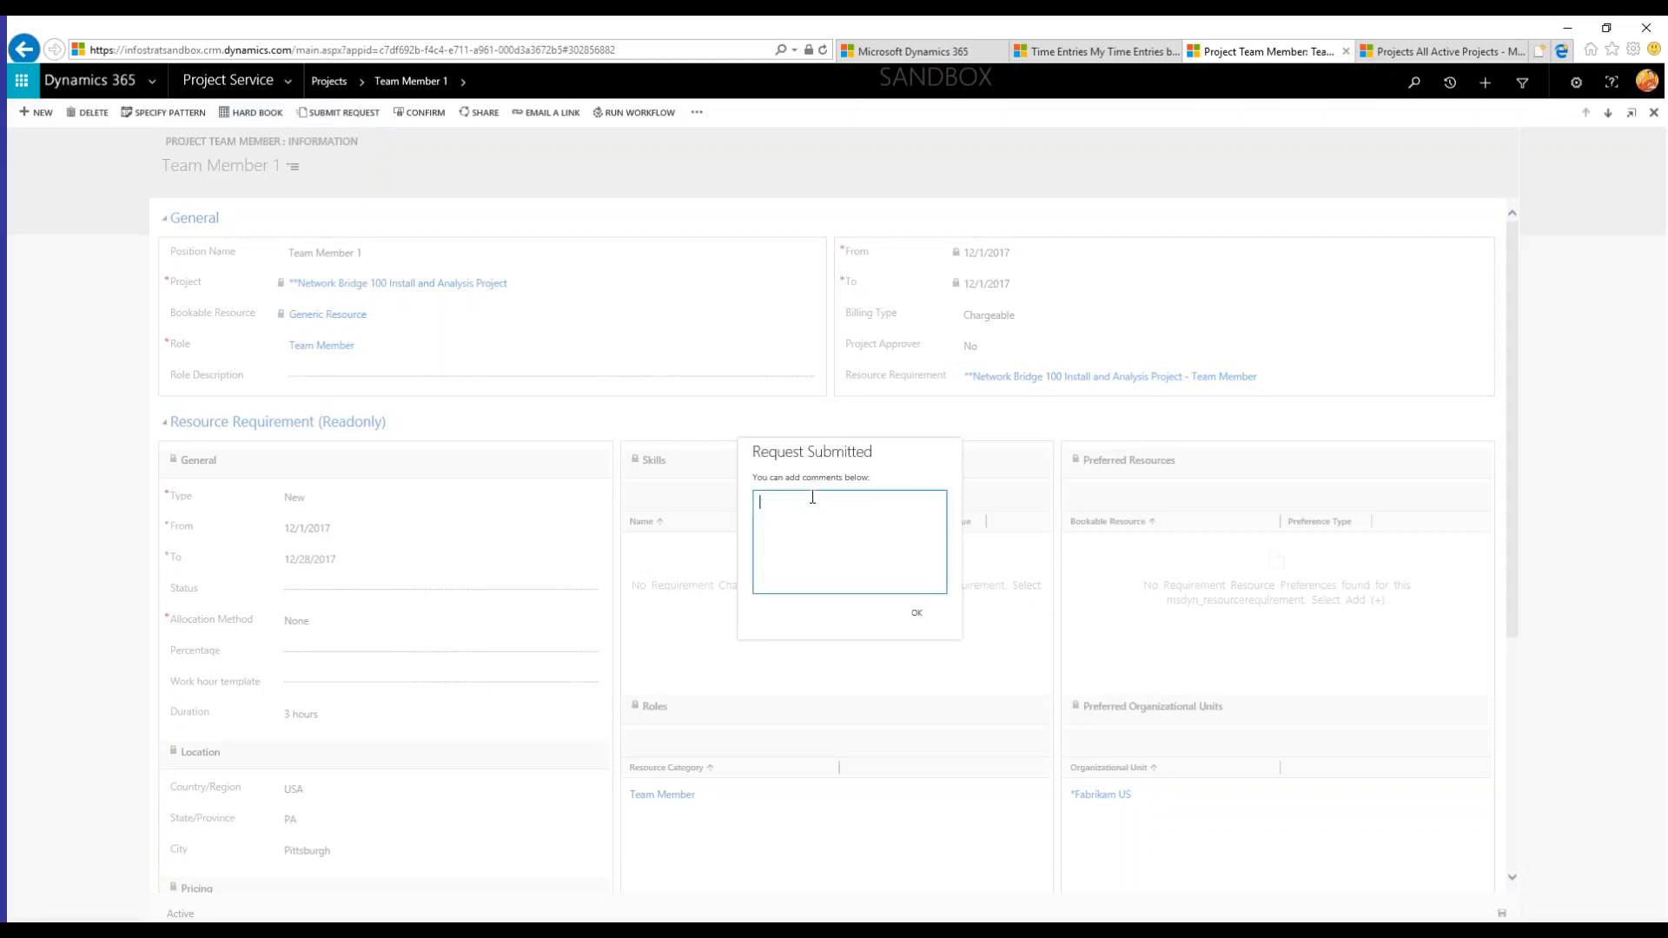
pyautogui.write('I really need an engineer for this')
pyautogui.click(917, 613)
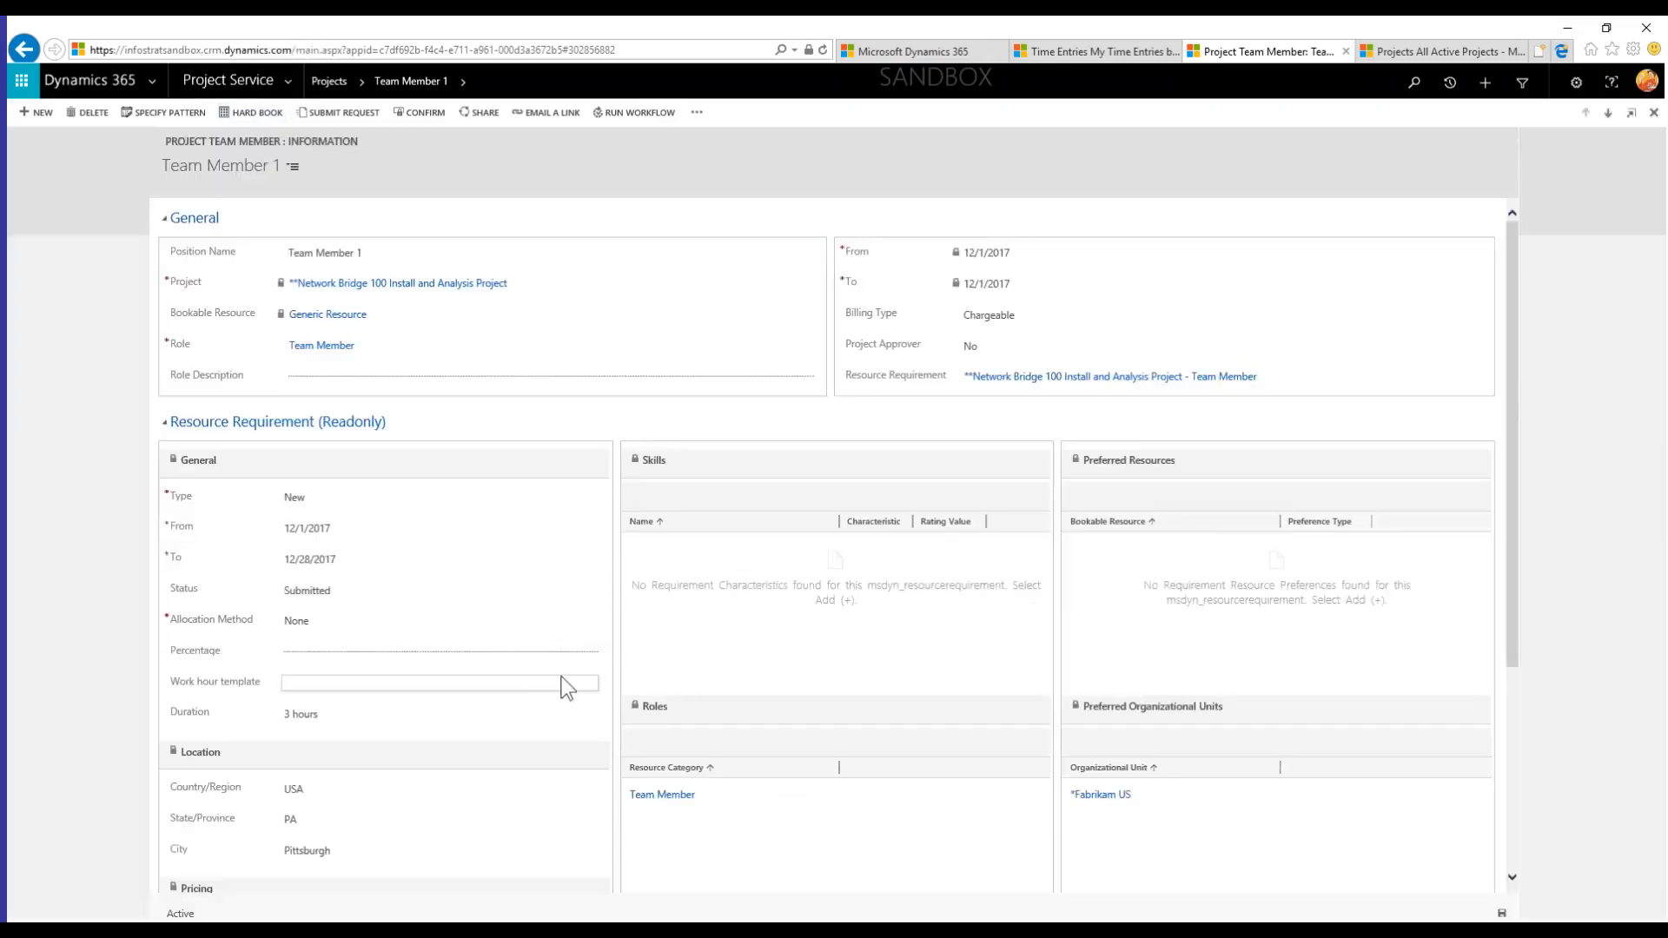
# - Look over Team Member 1's resource requirement and project applicants, and switch to the browser tab with My Time Entries by Date
pyautogui.scroll(-5, 607, 582)
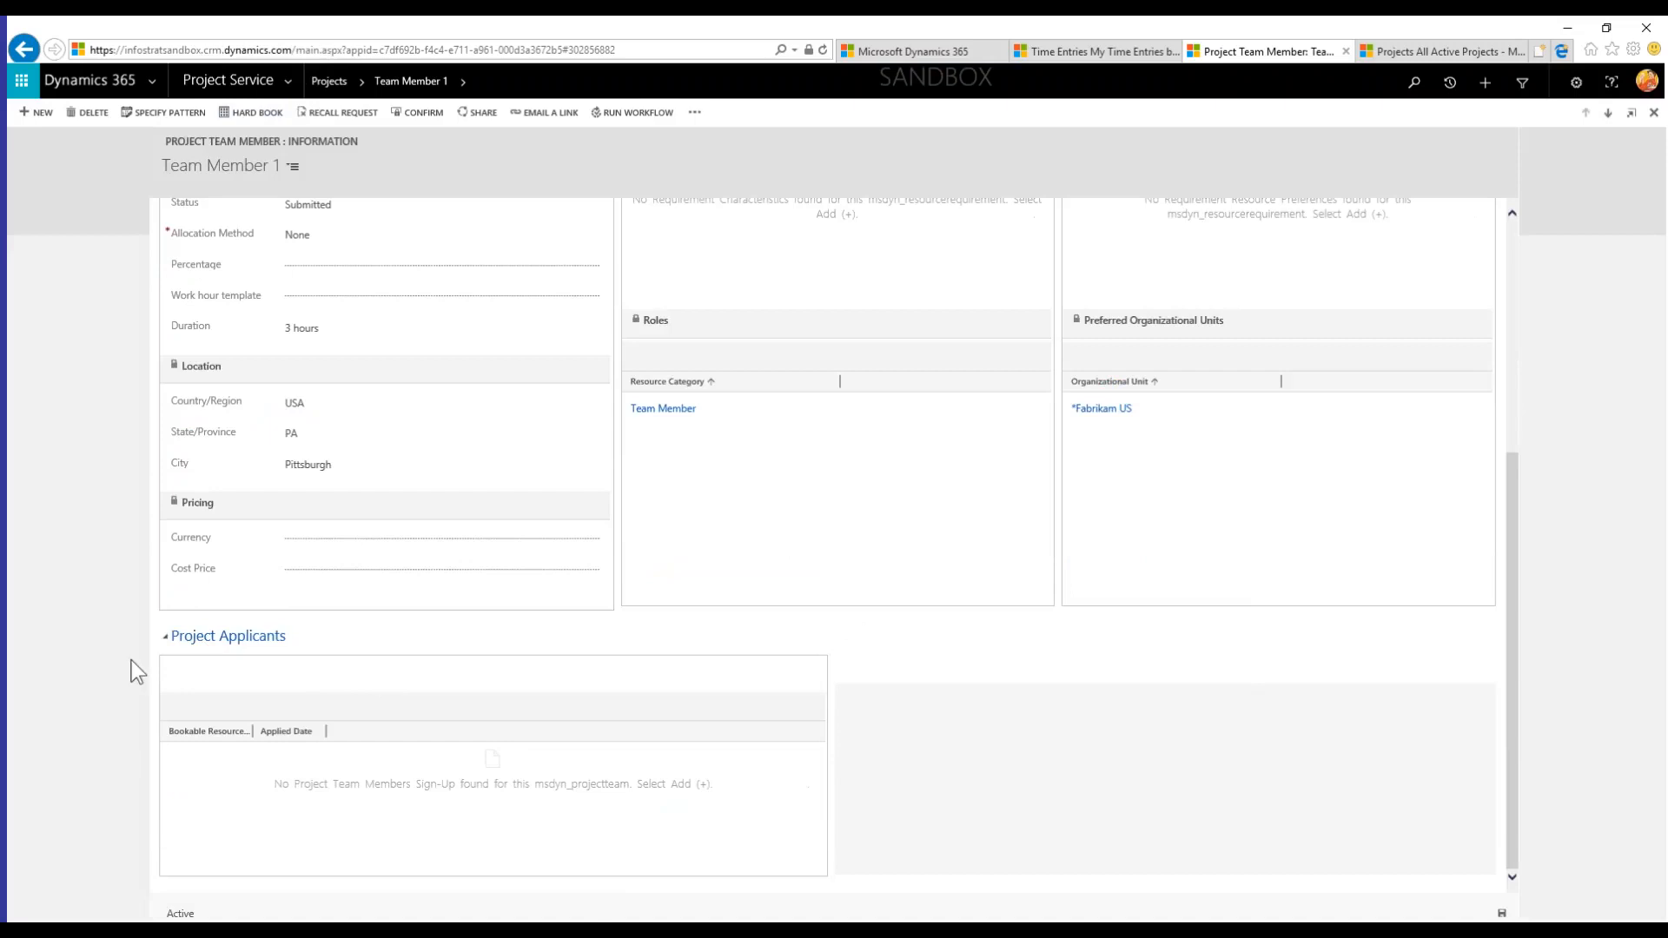
pyautogui.scroll(5, 283, 528)
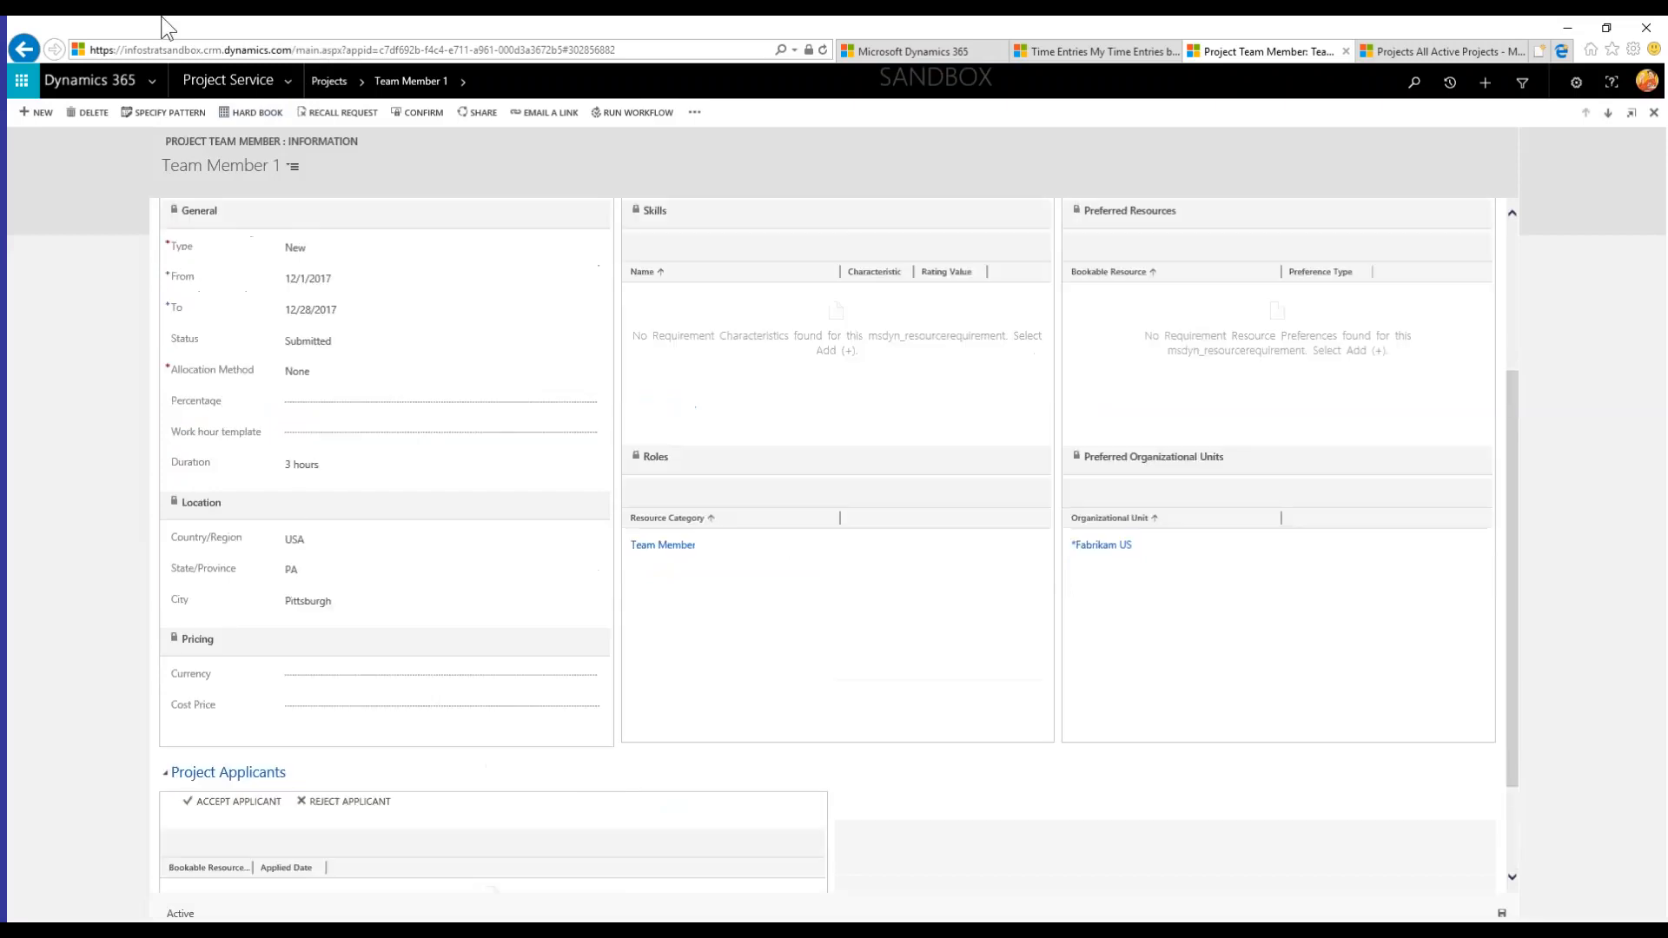
pyautogui.click(1106, 54)
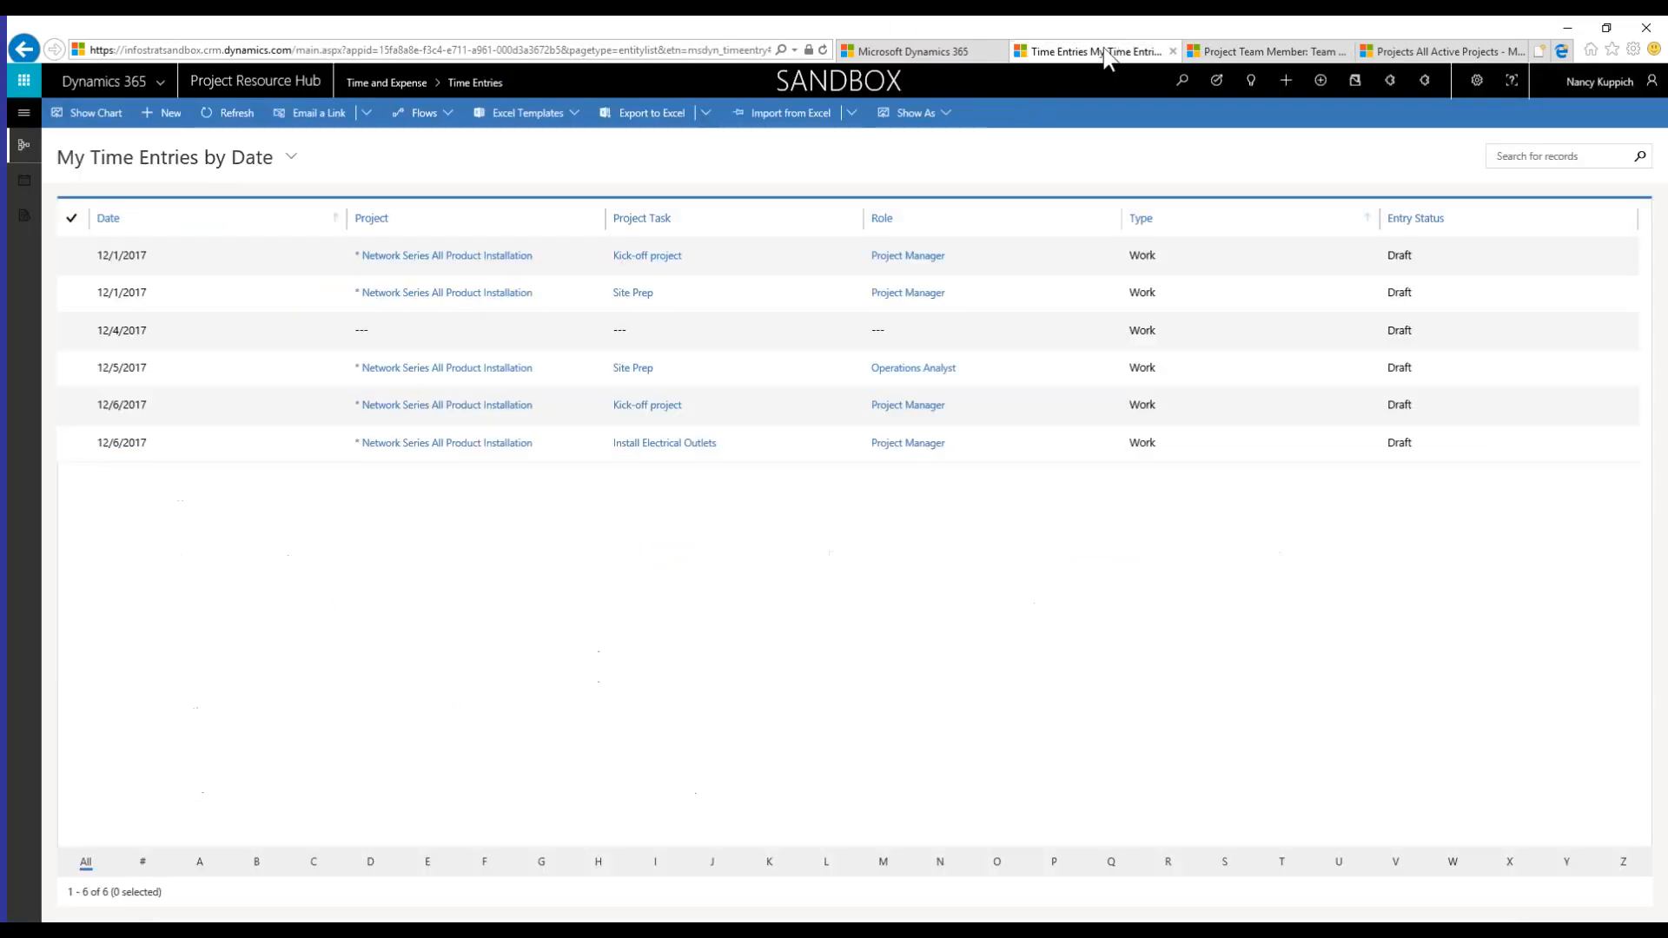
# - Open a blank browser tab, return to the Team Member 1 tab and bring up the Practice Management Dashboard there
pyautogui.click(910, 51)
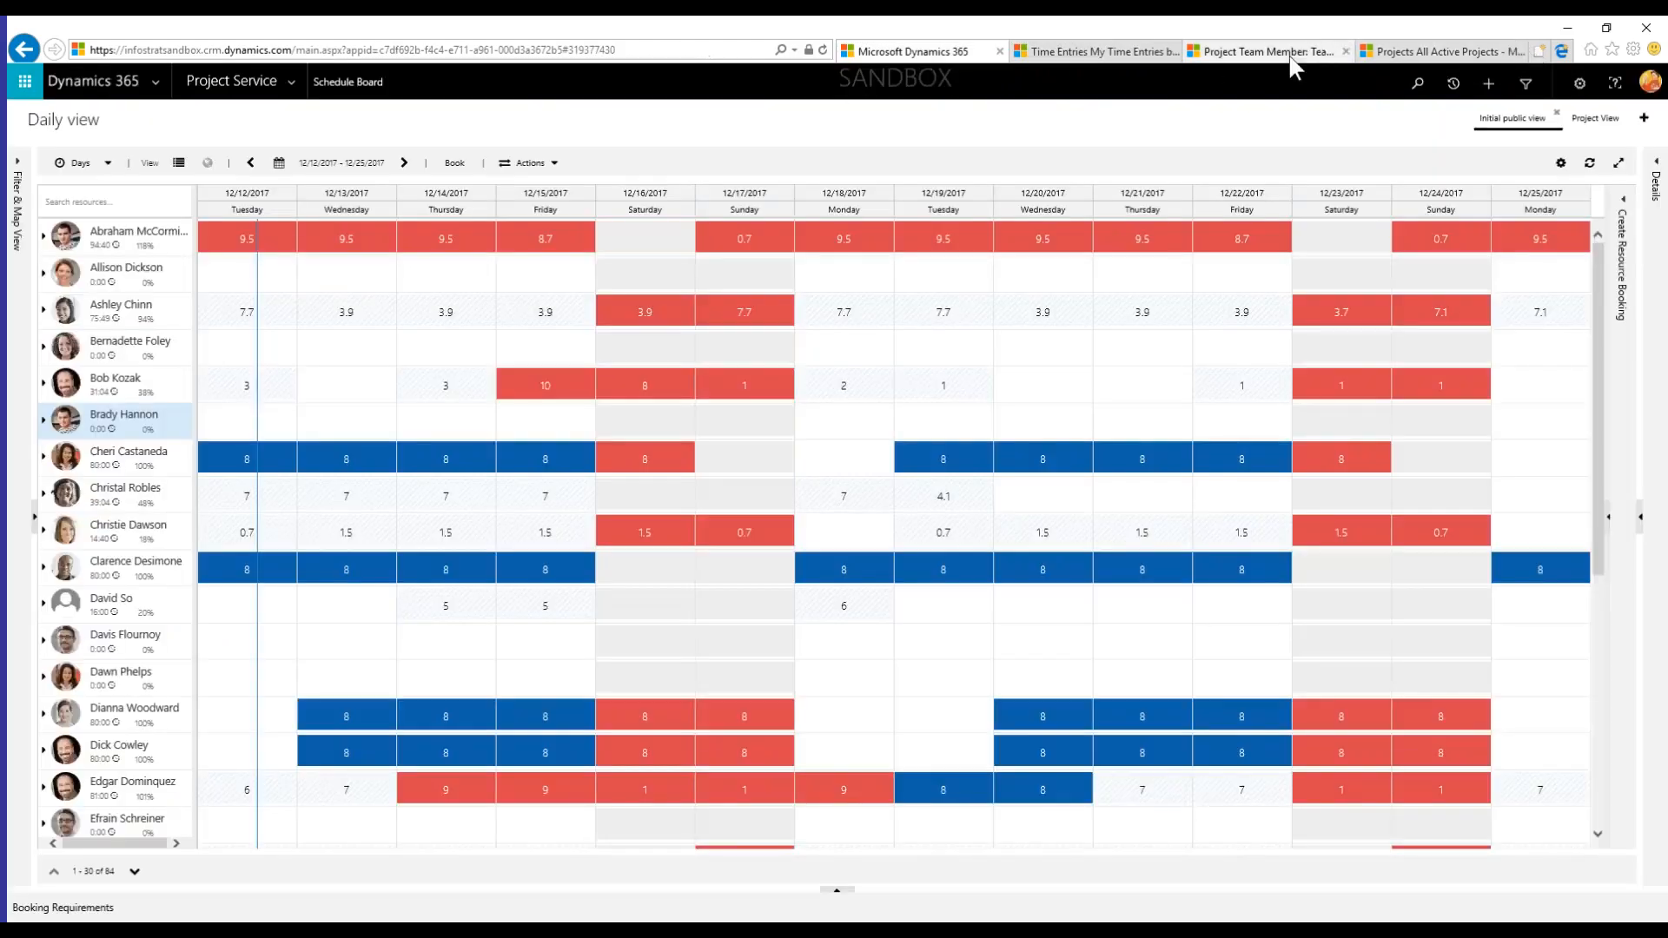
pyautogui.click(1540, 54)
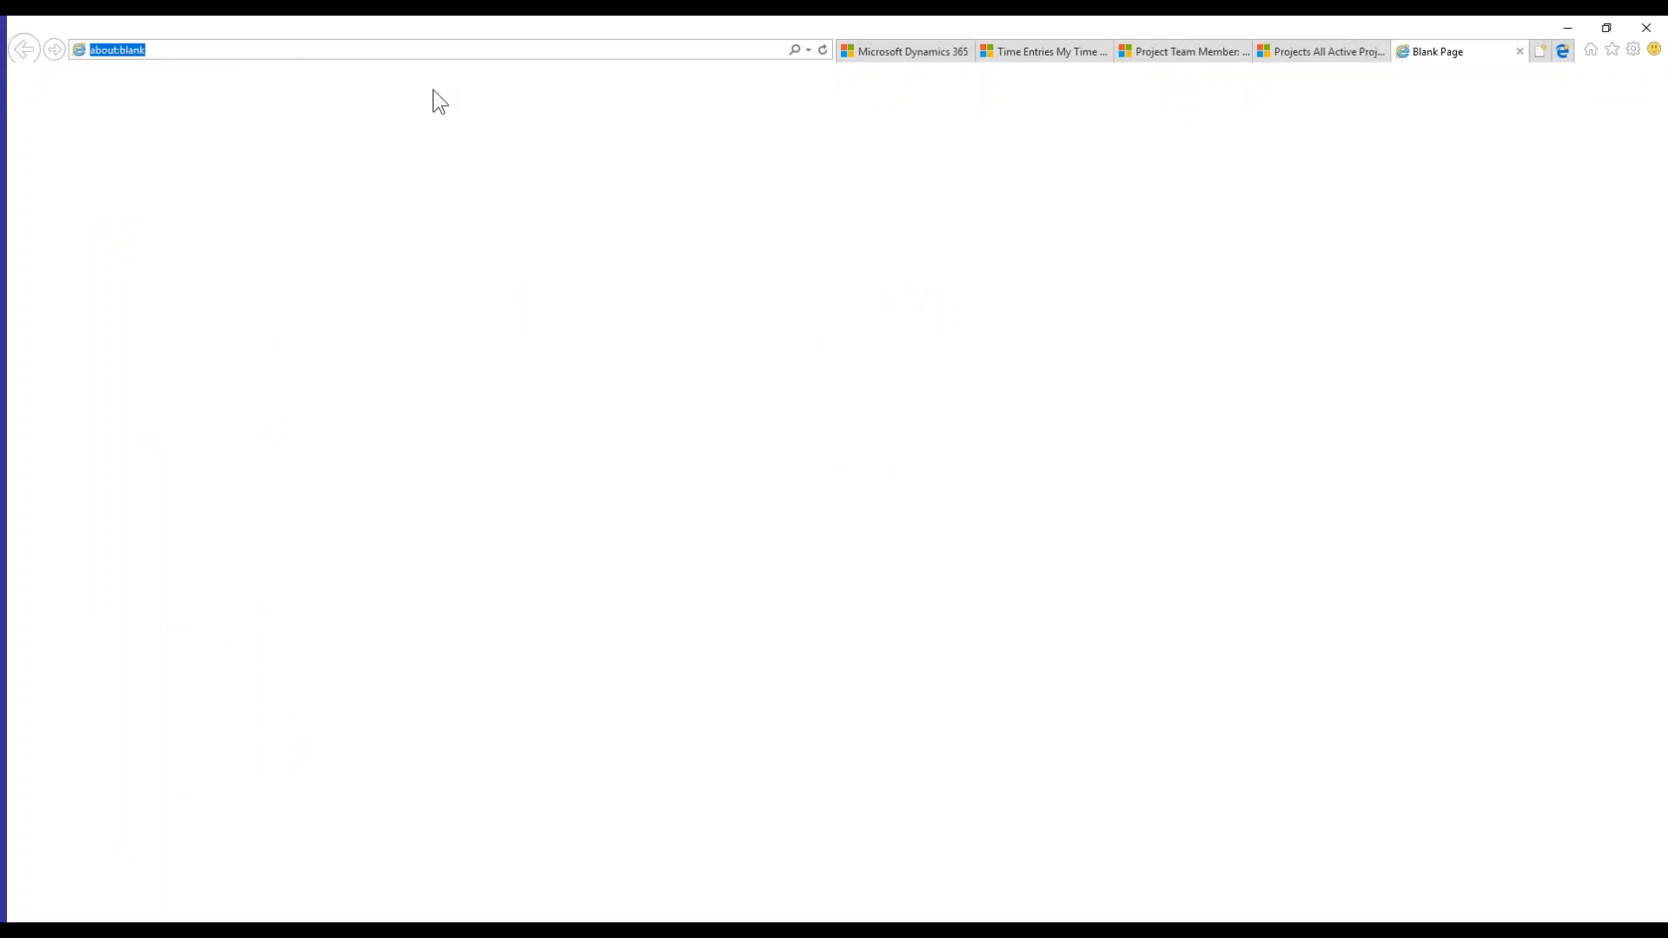
pyautogui.click(1196, 54)
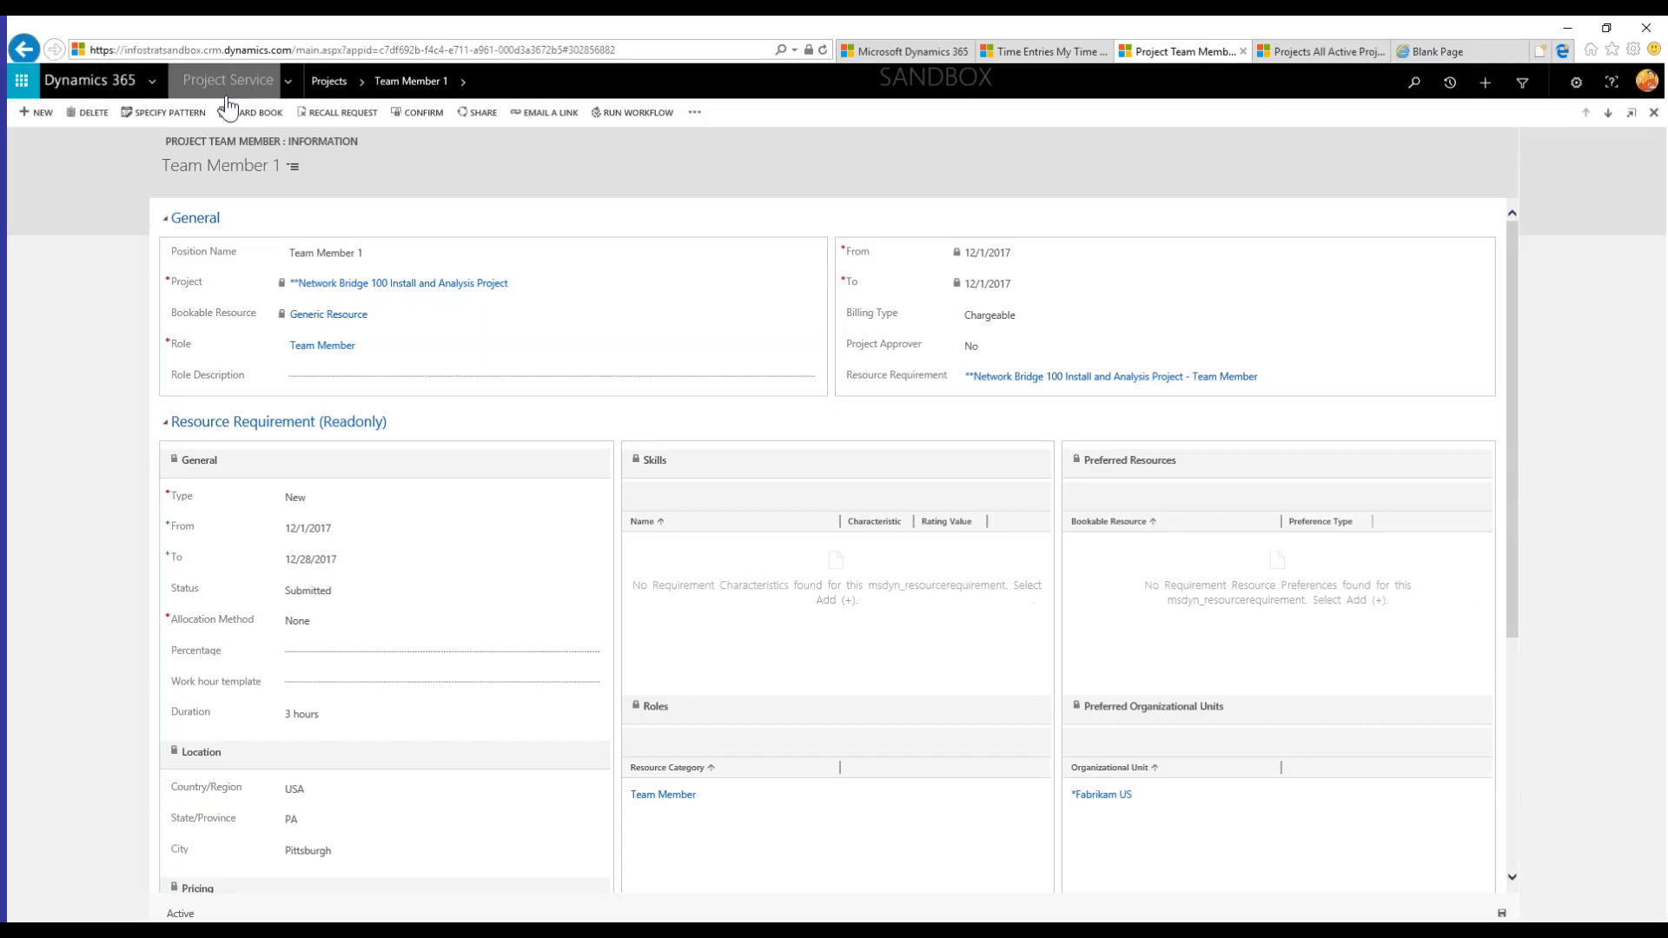
pyautogui.click(285, 90)
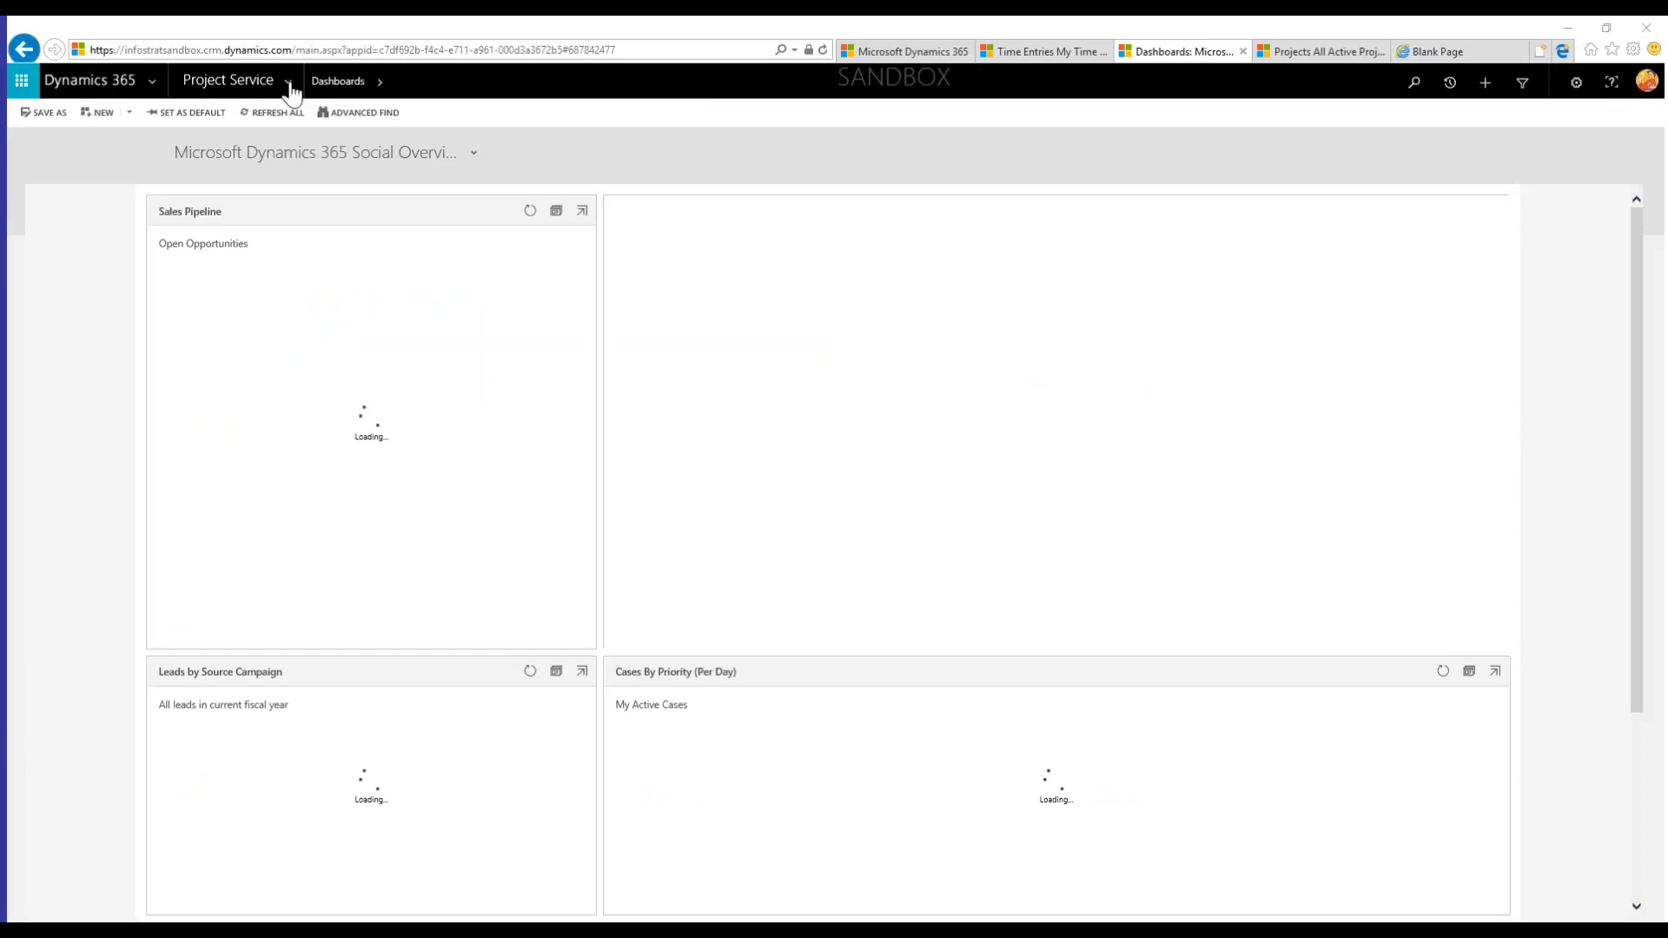
pyautogui.click(288, 82)
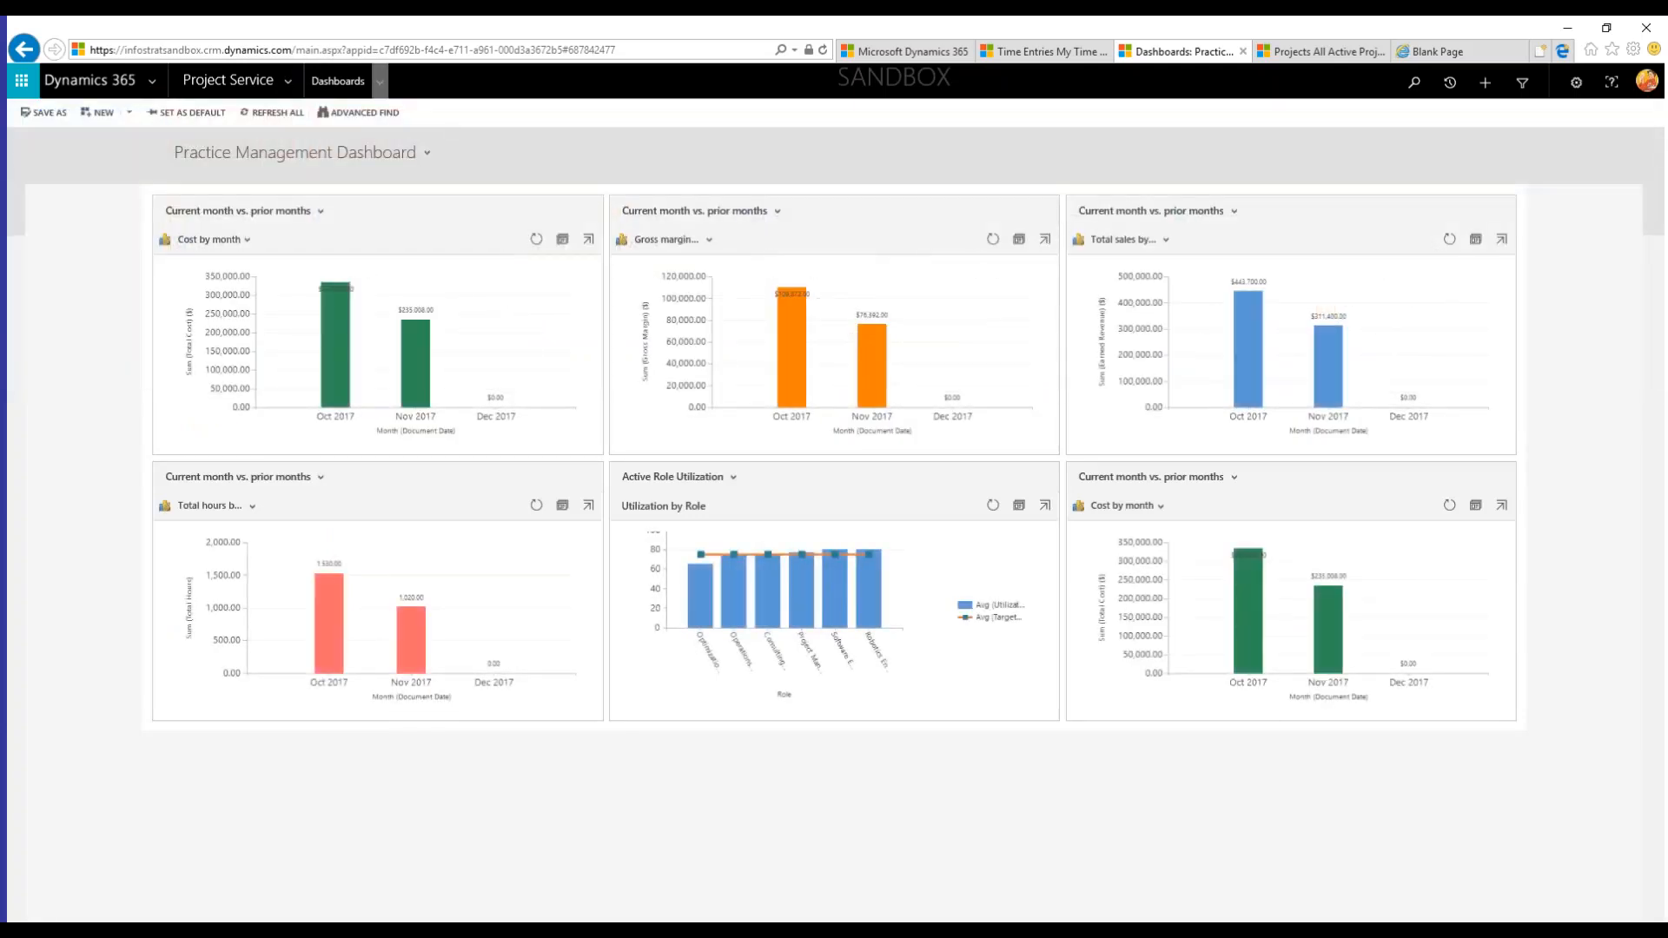
# - Go to the All Active Projects list and open the **Network Bridge 100 Install and Analysis Project
pyautogui.click(380, 81)
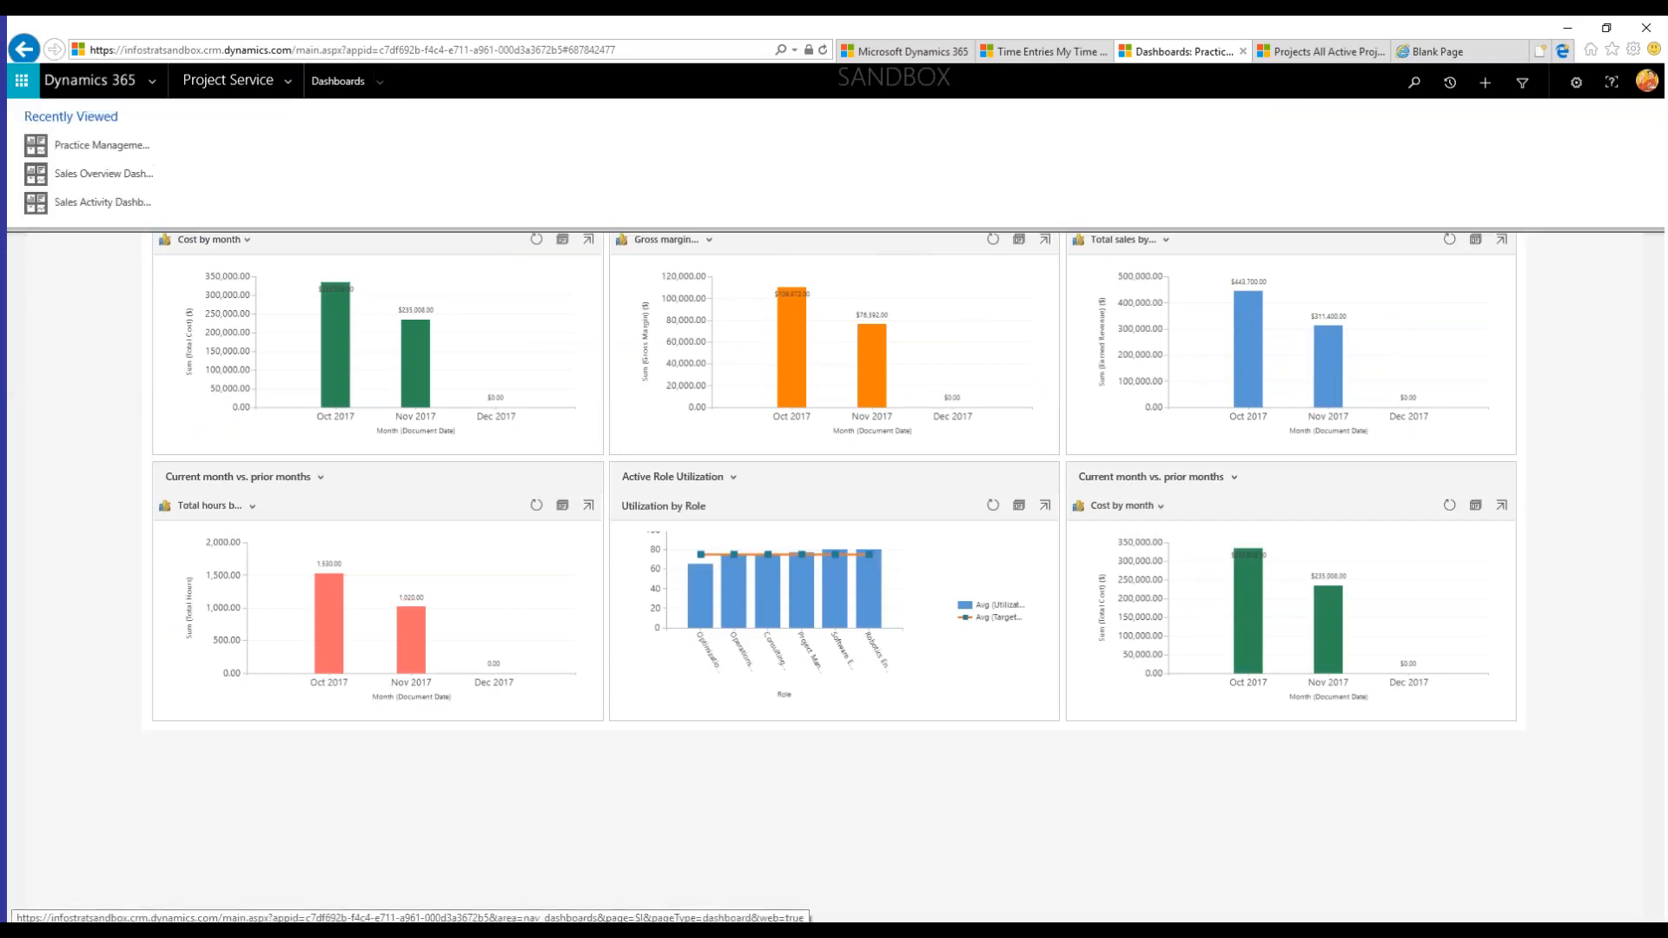
pyautogui.click(290, 87)
pyautogui.click(486, 215)
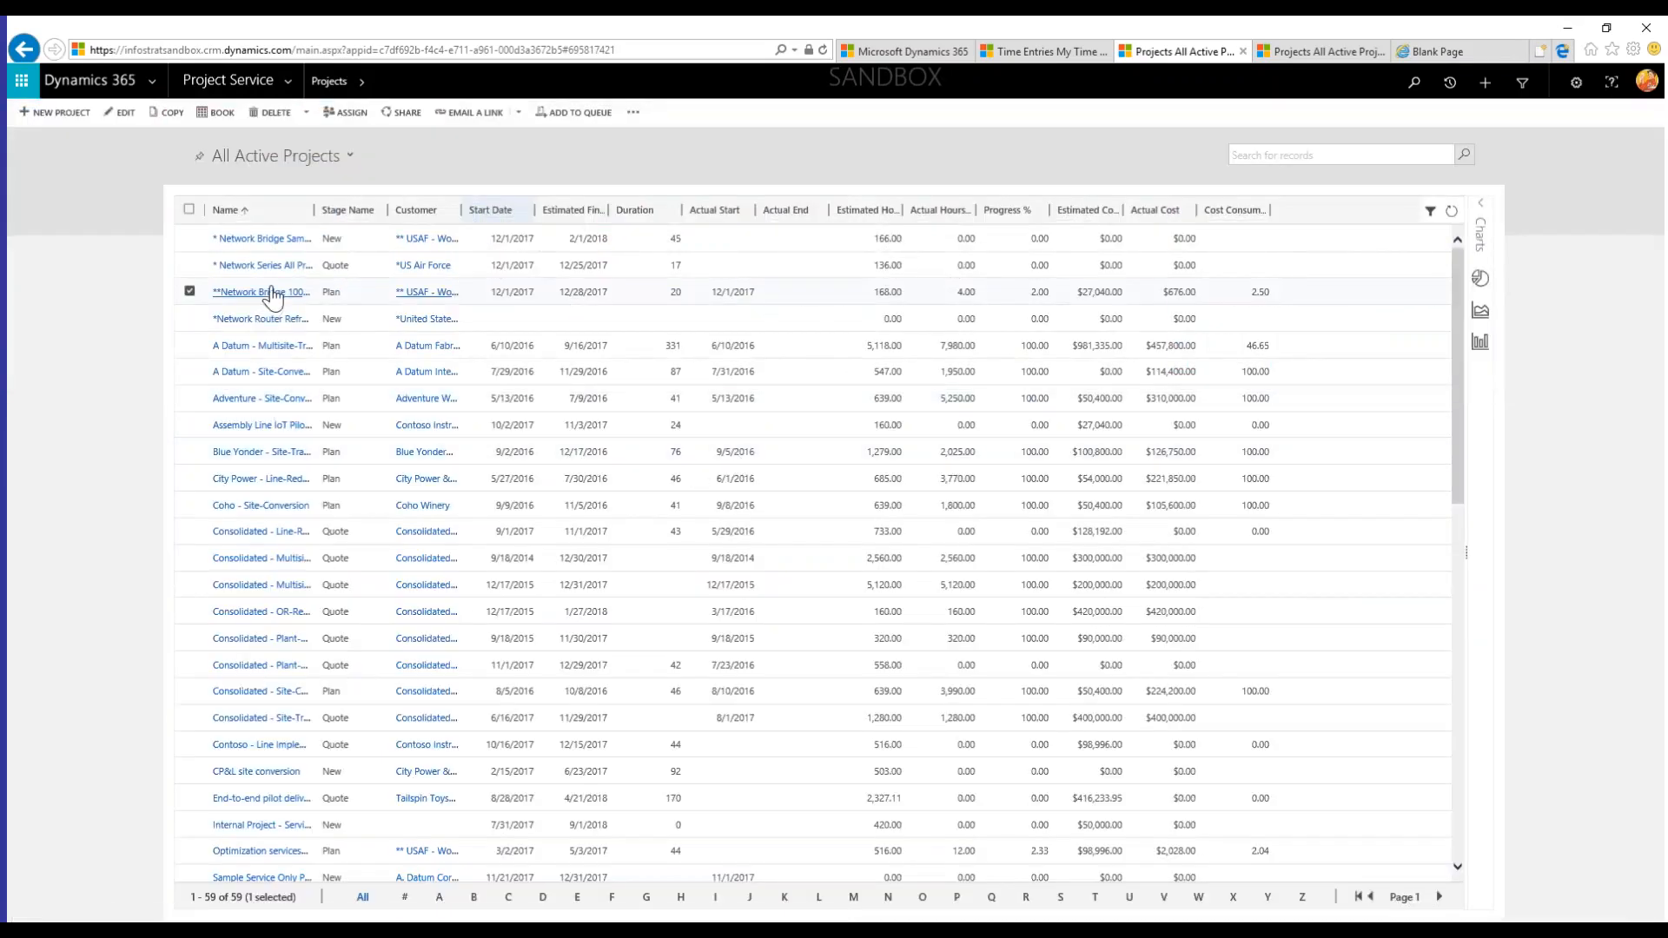
pyautogui.doubleClick(815, 288)
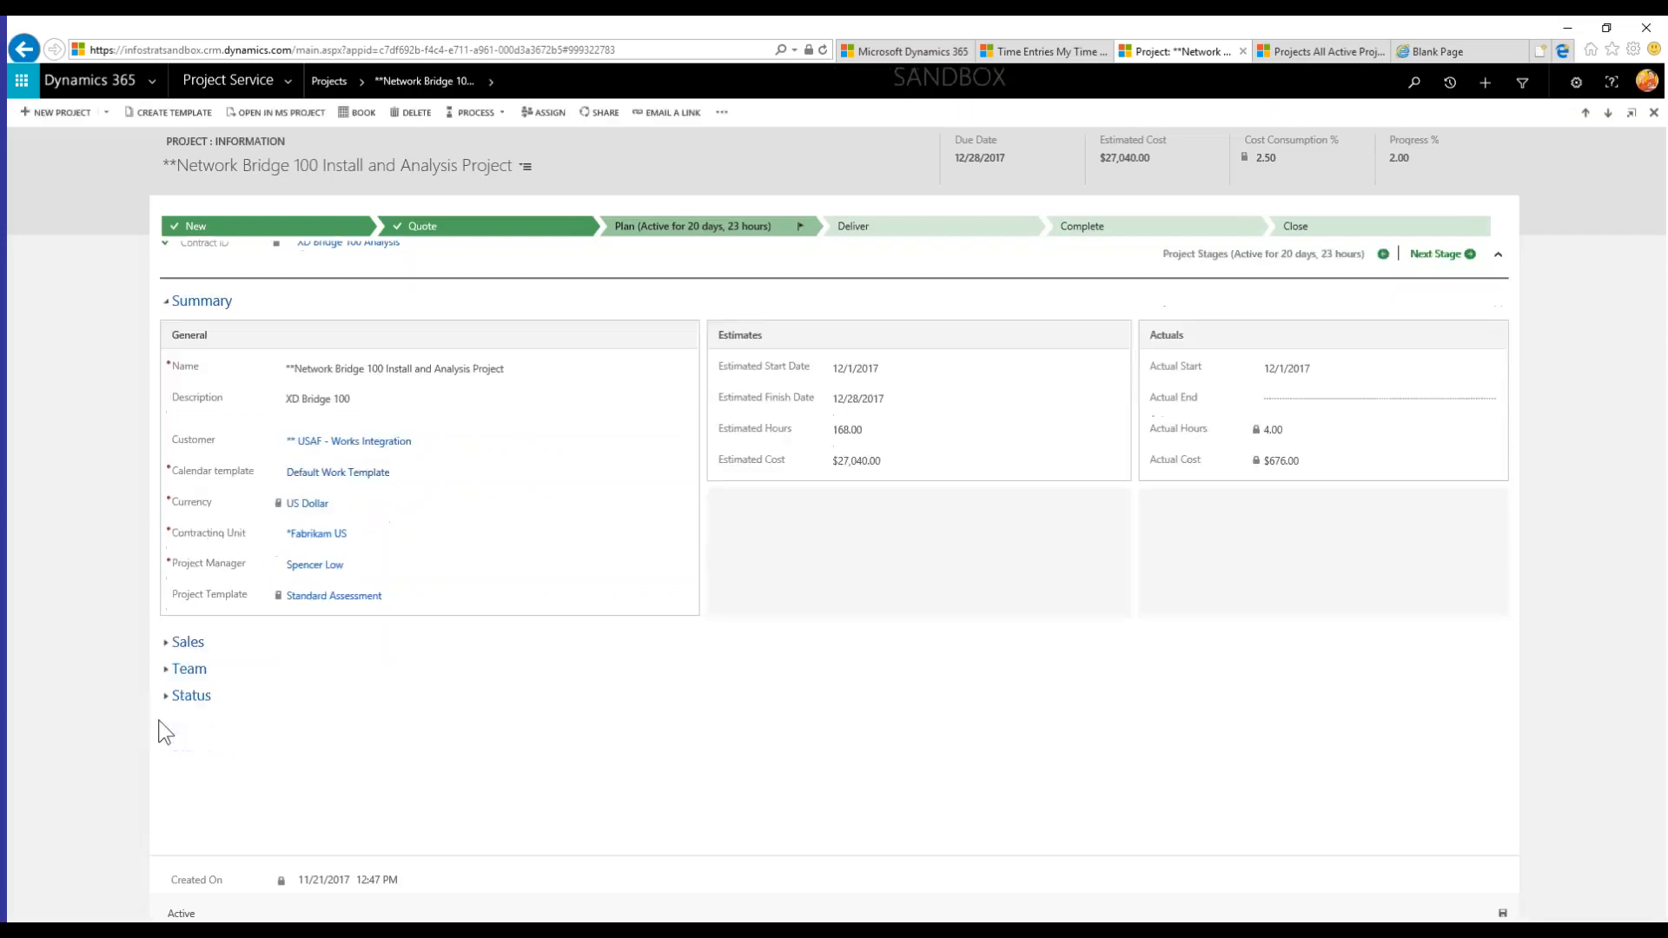
# - Expand the project's Team section and open the Operations Analyst 2 record
pyautogui.click(165, 629)
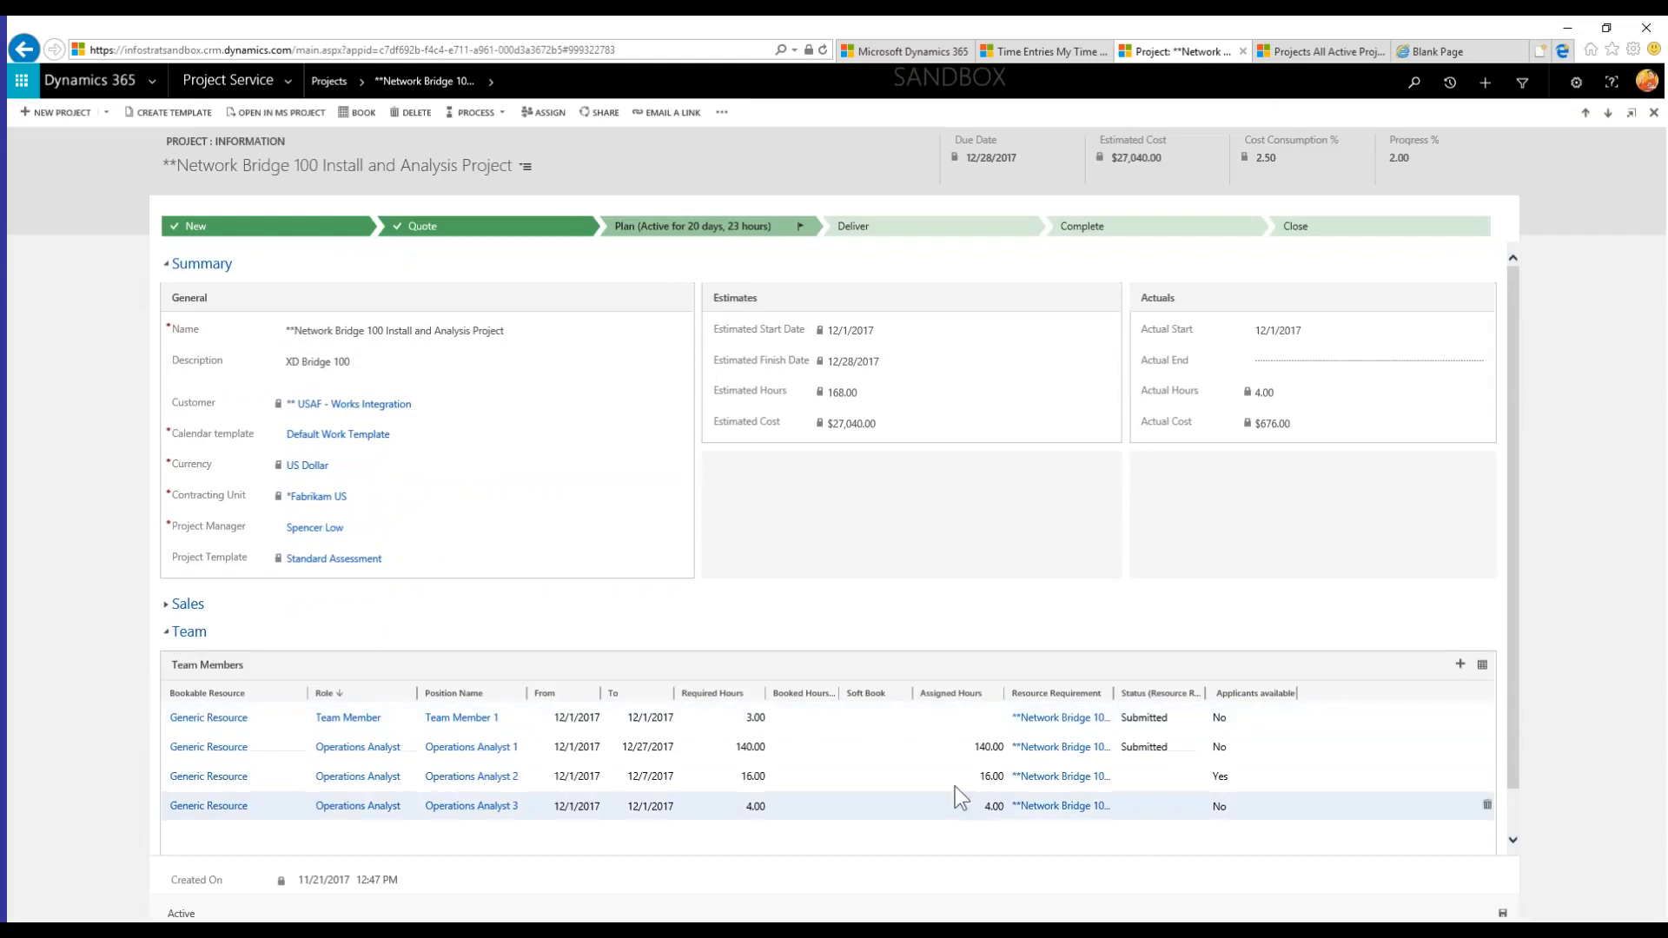
pyautogui.click(849, 771)
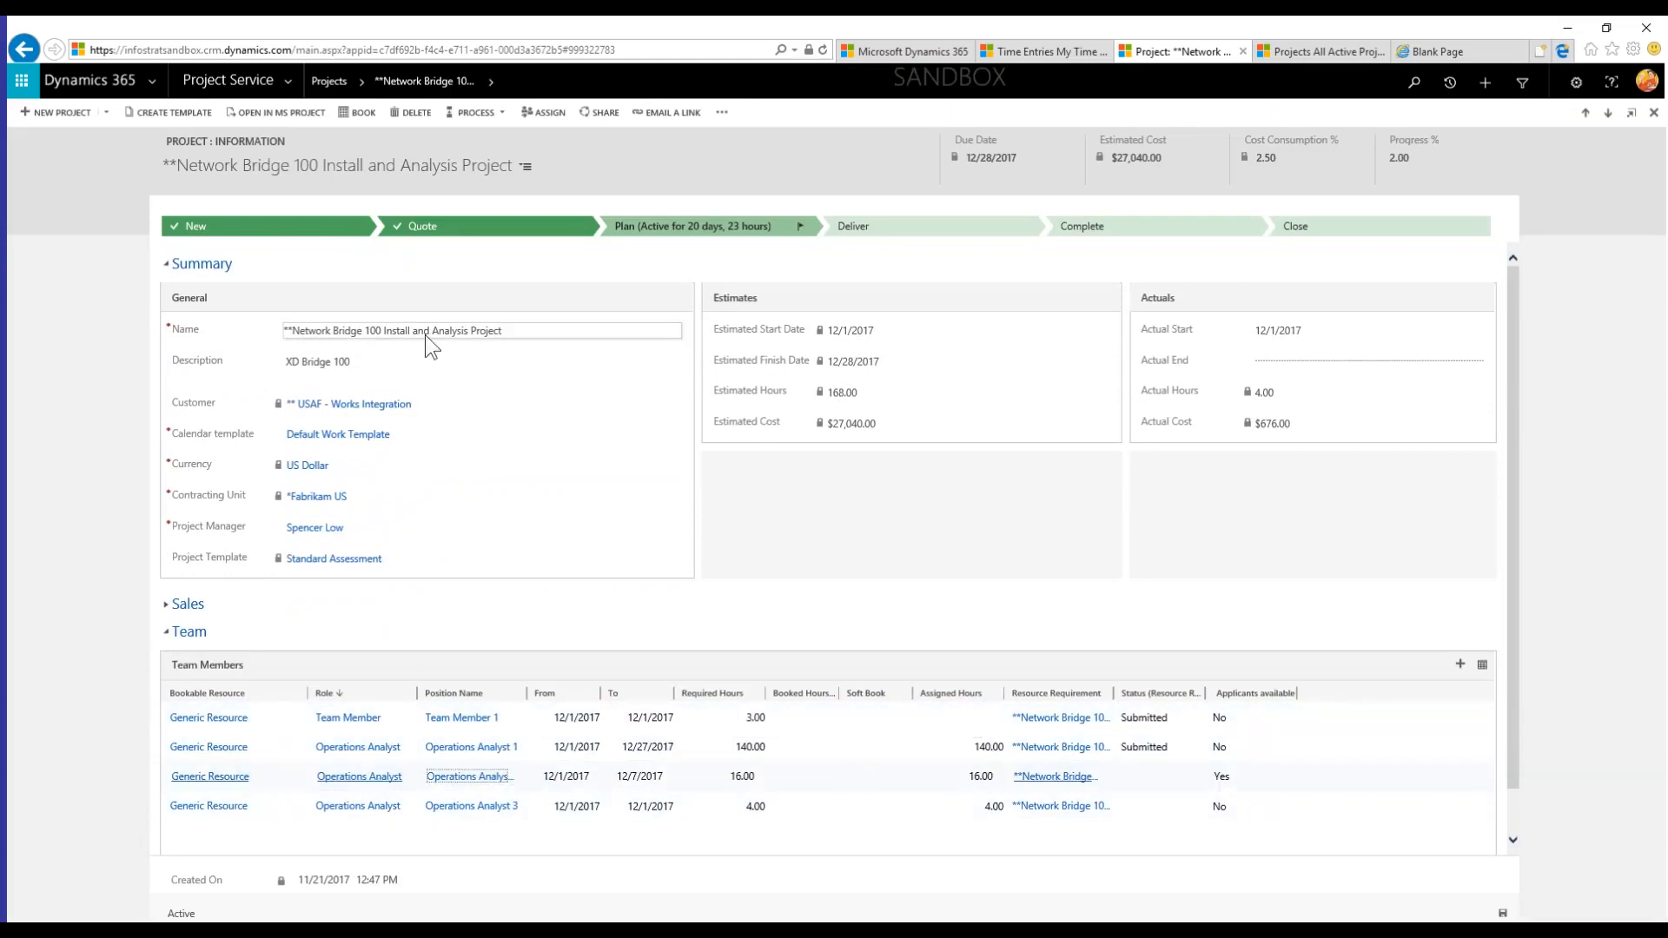
pyautogui.click(904, 773)
pyautogui.doubleClick(904, 771)
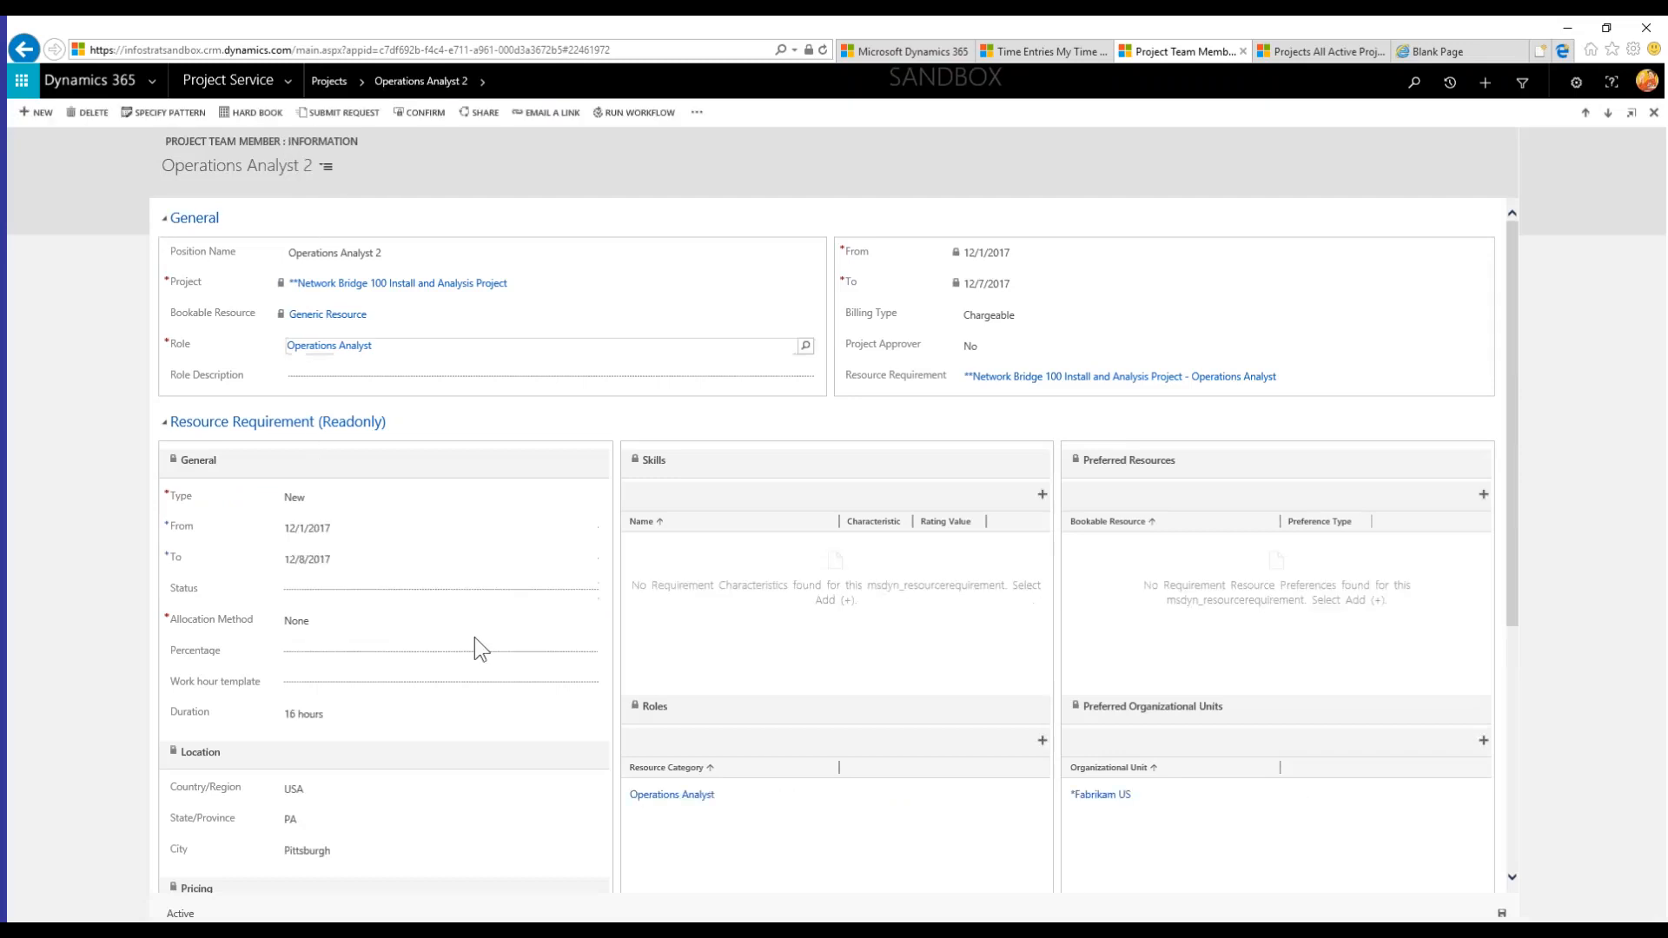
# - Examine the Generic Resource record behind Operations Analyst 2 and return to the team member record
pyautogui.scroll(-1, 505, 636)
pyautogui.scroll(1, 506, 636)
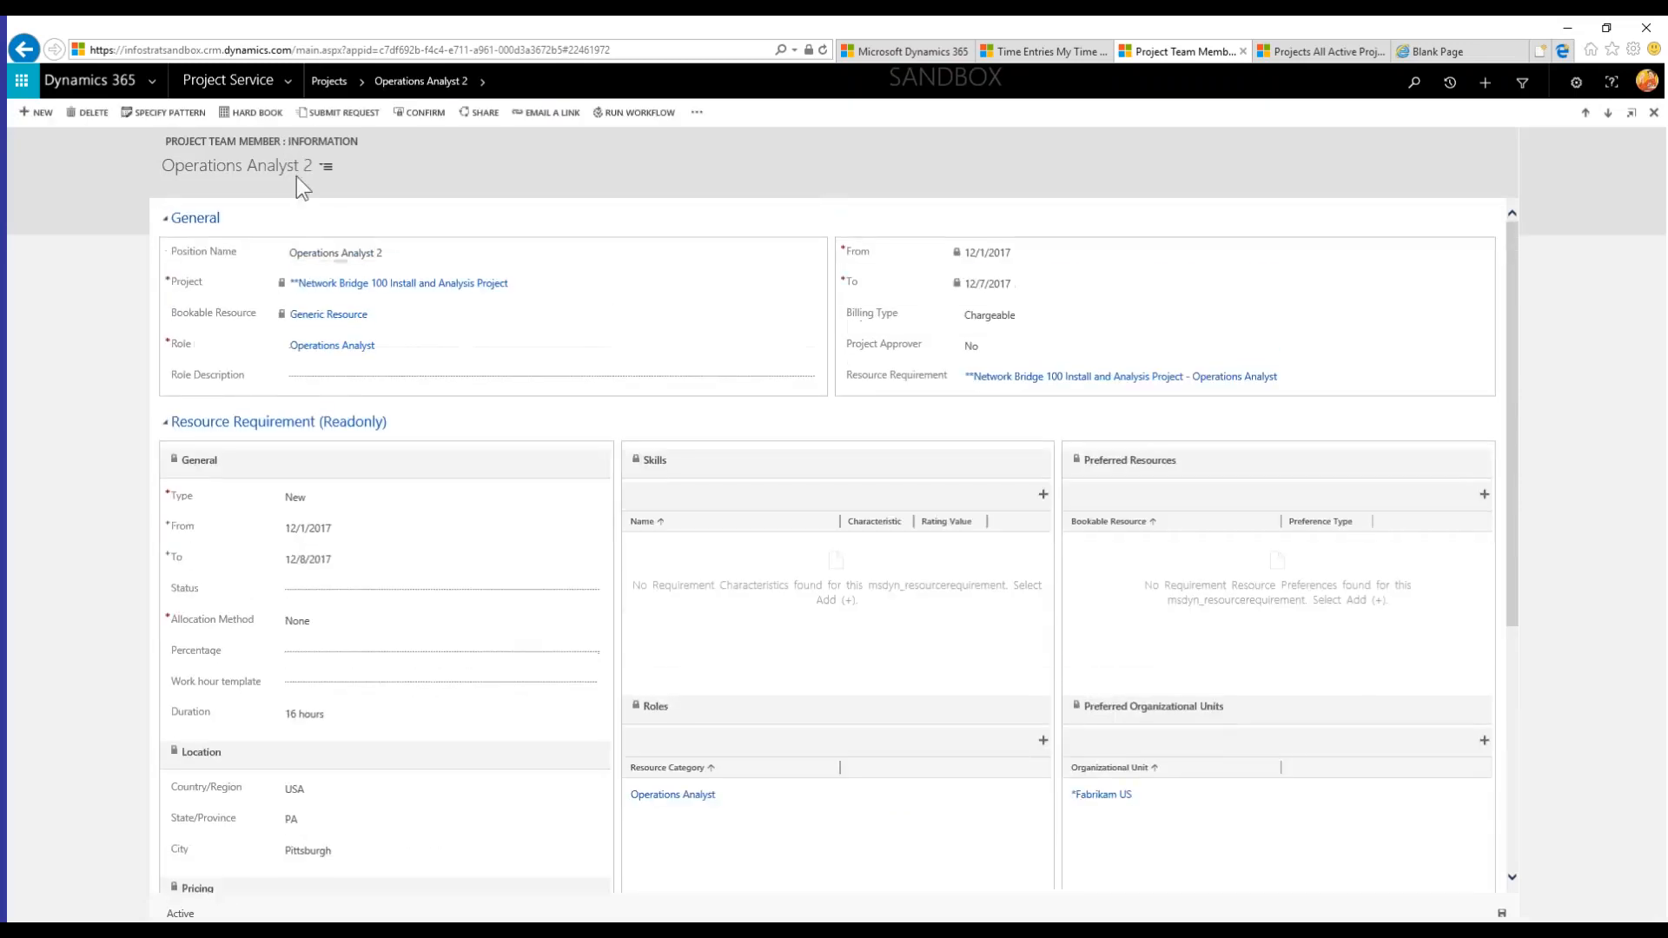
pyautogui.click(334, 318)
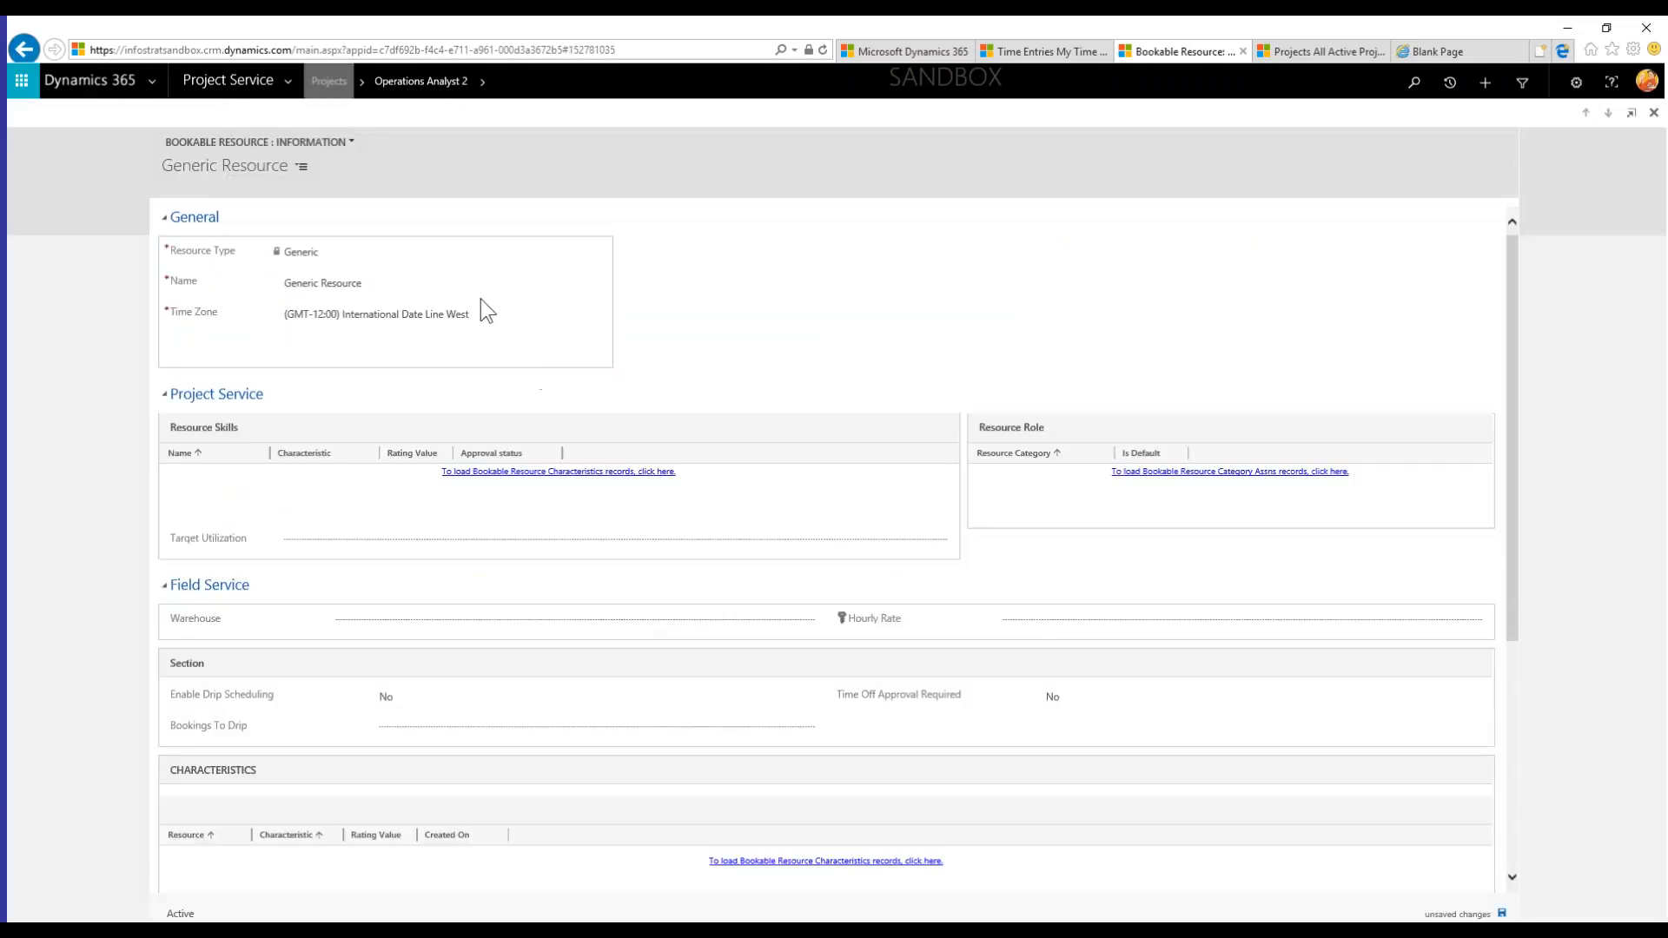
pyautogui.hotkey('alt', 'Left')
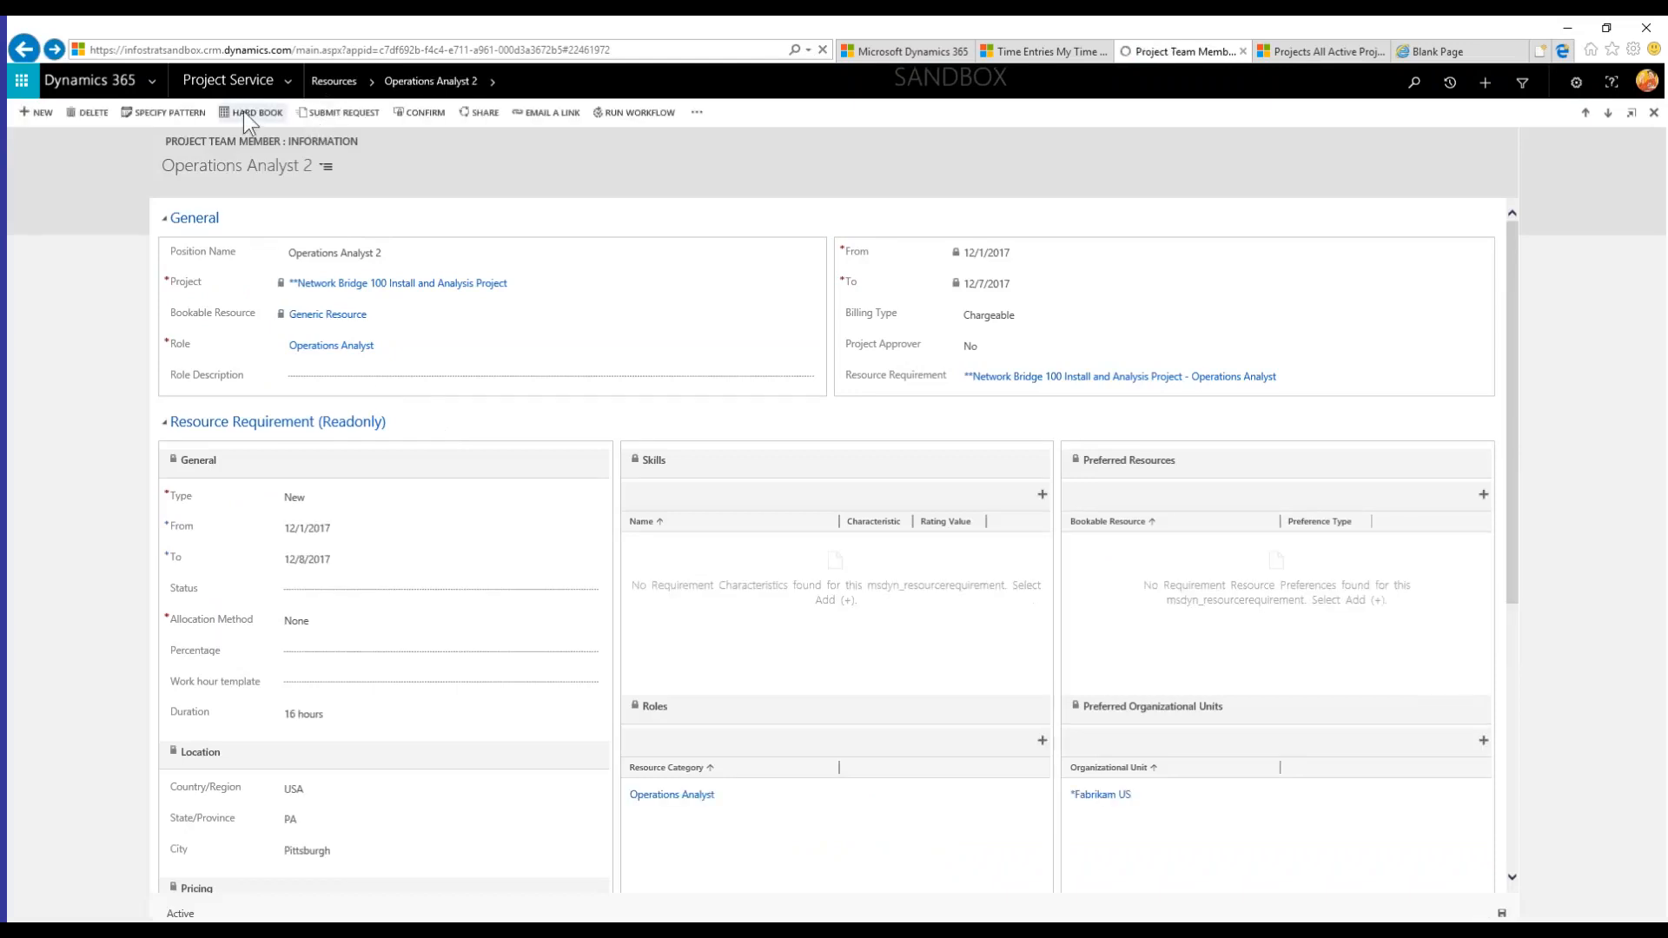
# - Start hard booking Operations Analyst 2 and remove the Operations Analyst role and *Fabrikam US organizational unit from the Schedule Assistant filter
pyautogui.click(246, 113)
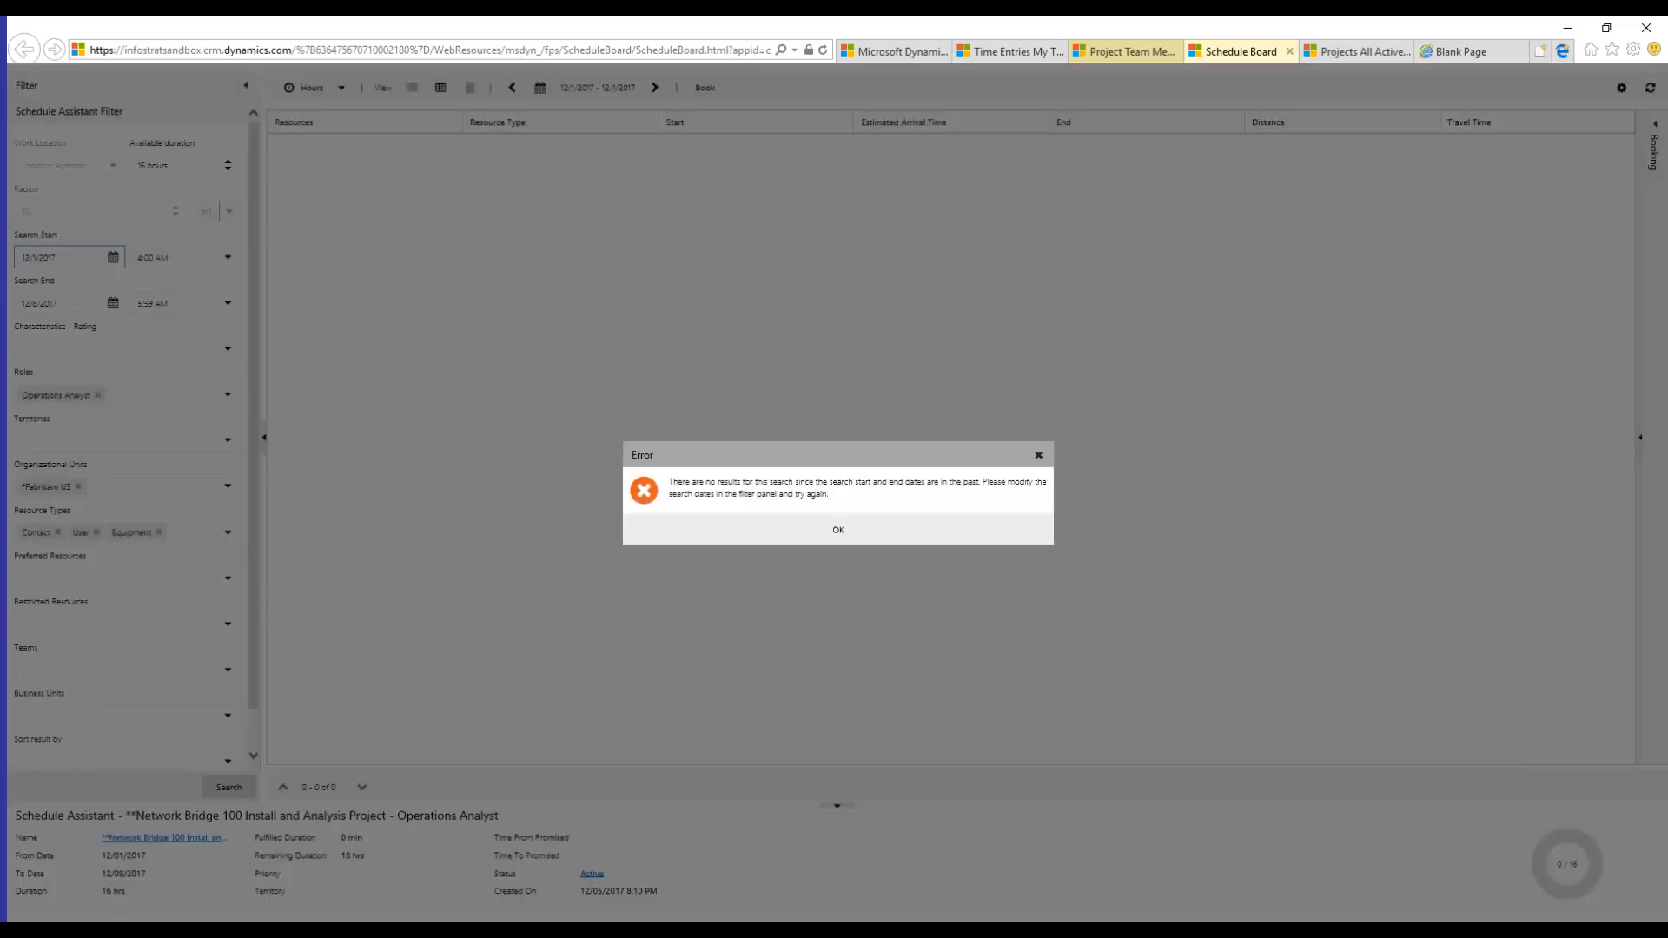
pyautogui.click(839, 530)
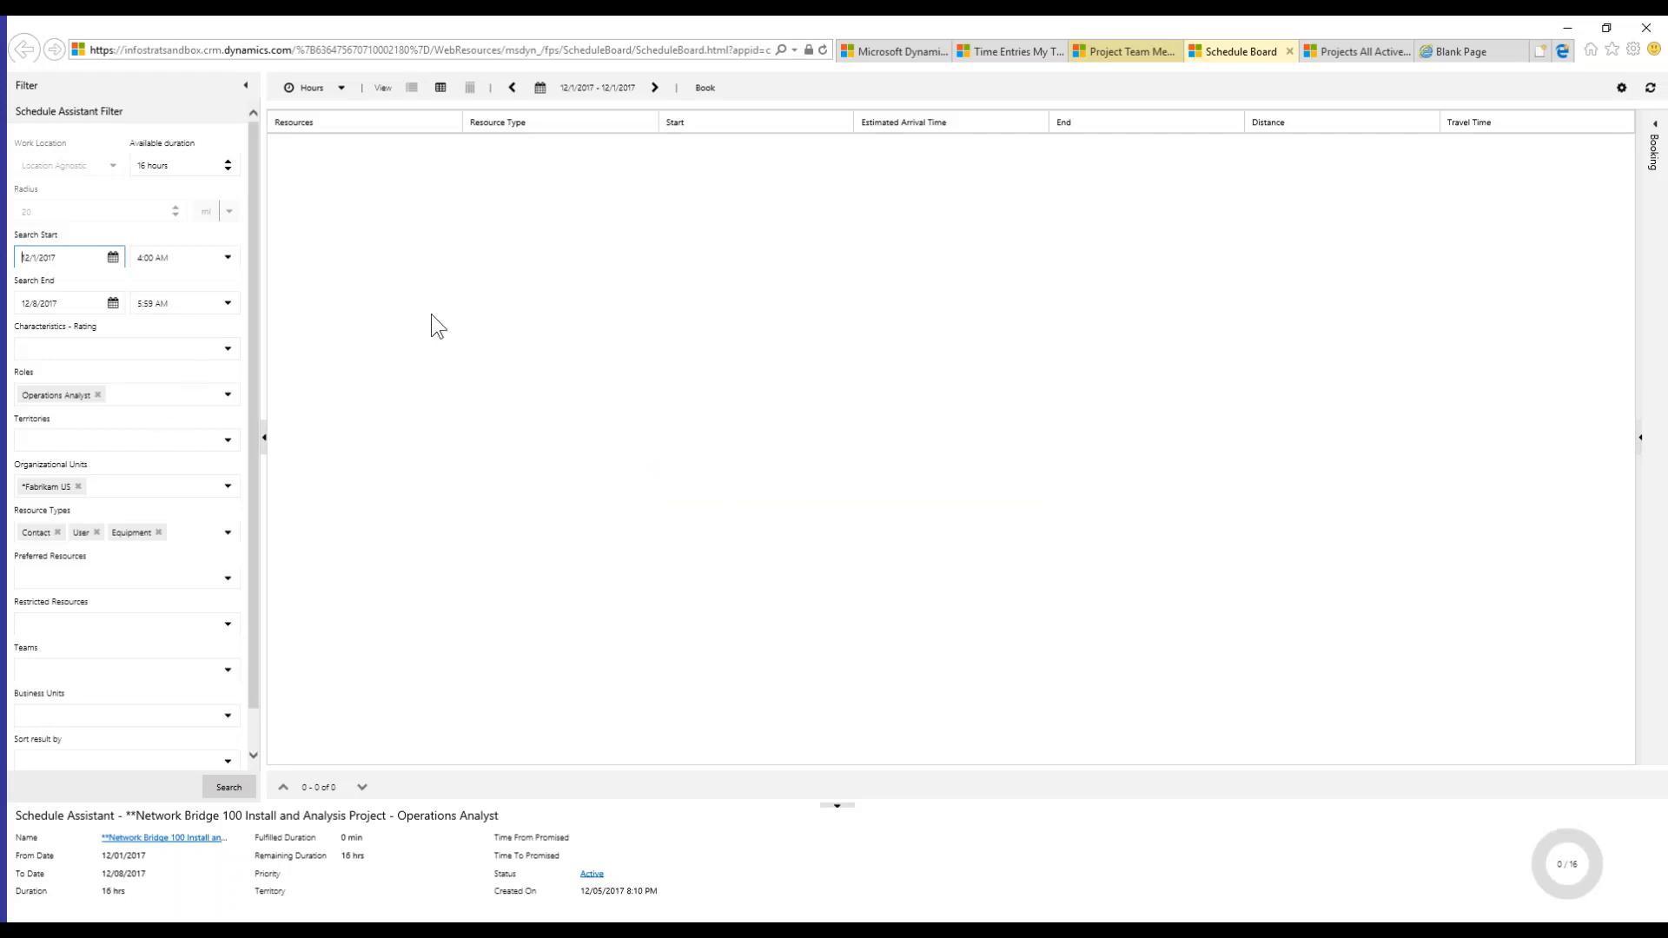
pyautogui.click(98, 396)
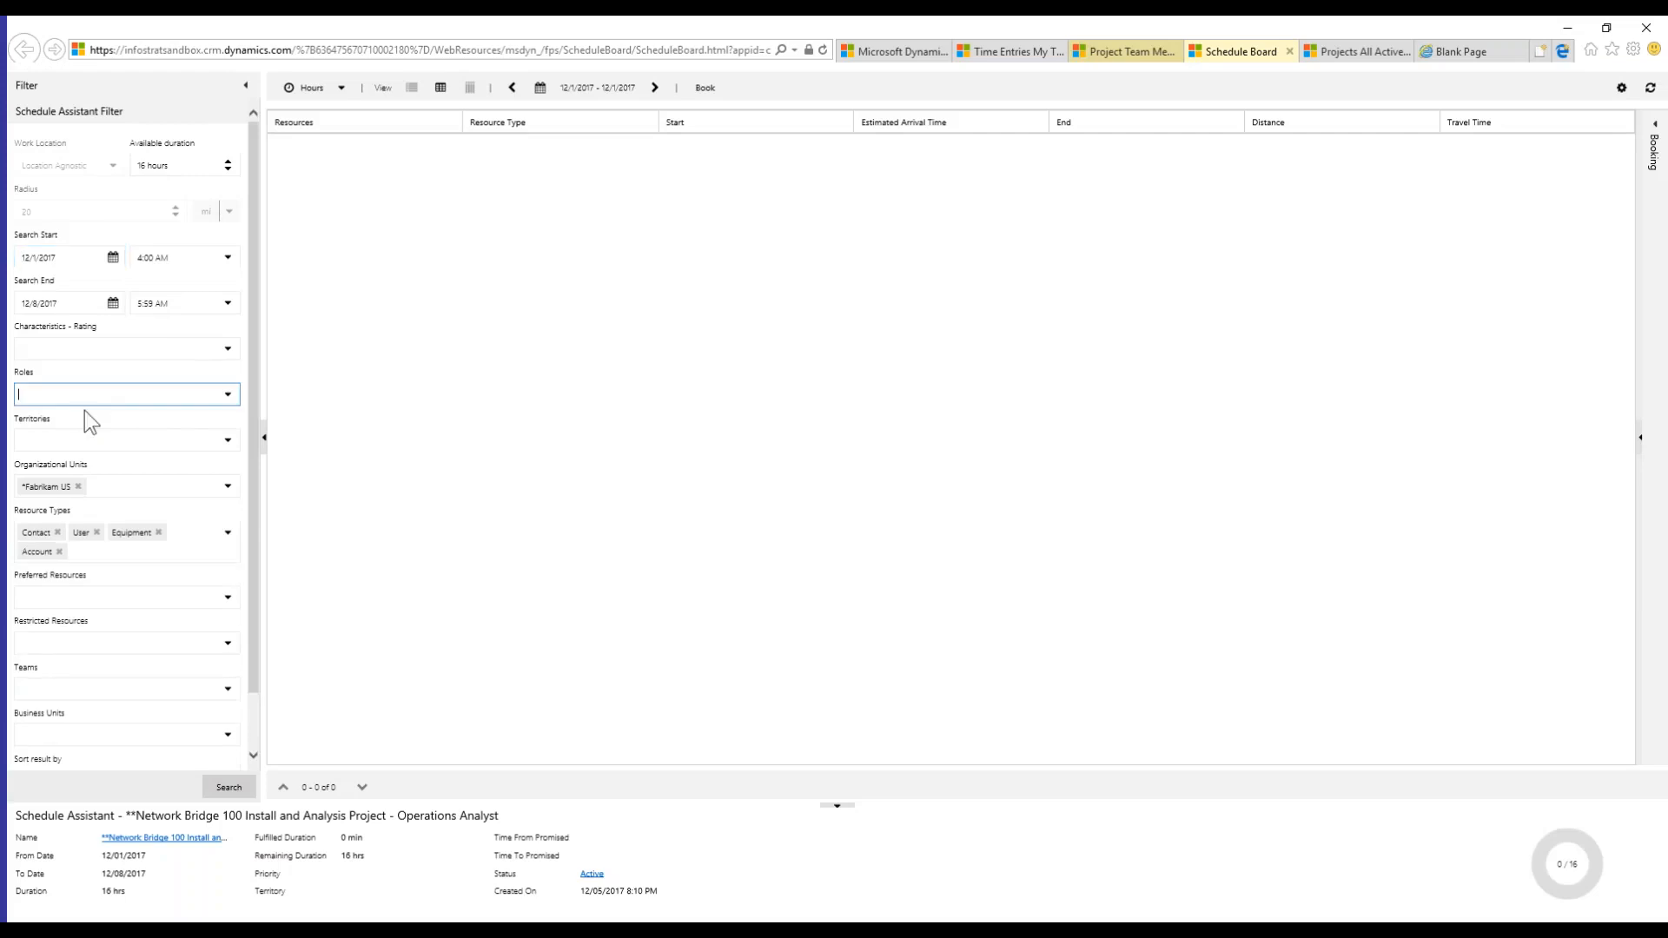
pyautogui.click(78, 486)
# - Clear all resource types from the Schedule Assistant filter and rerun the resource search
pyautogui.click(159, 533)
pyautogui.press('BackSpace')
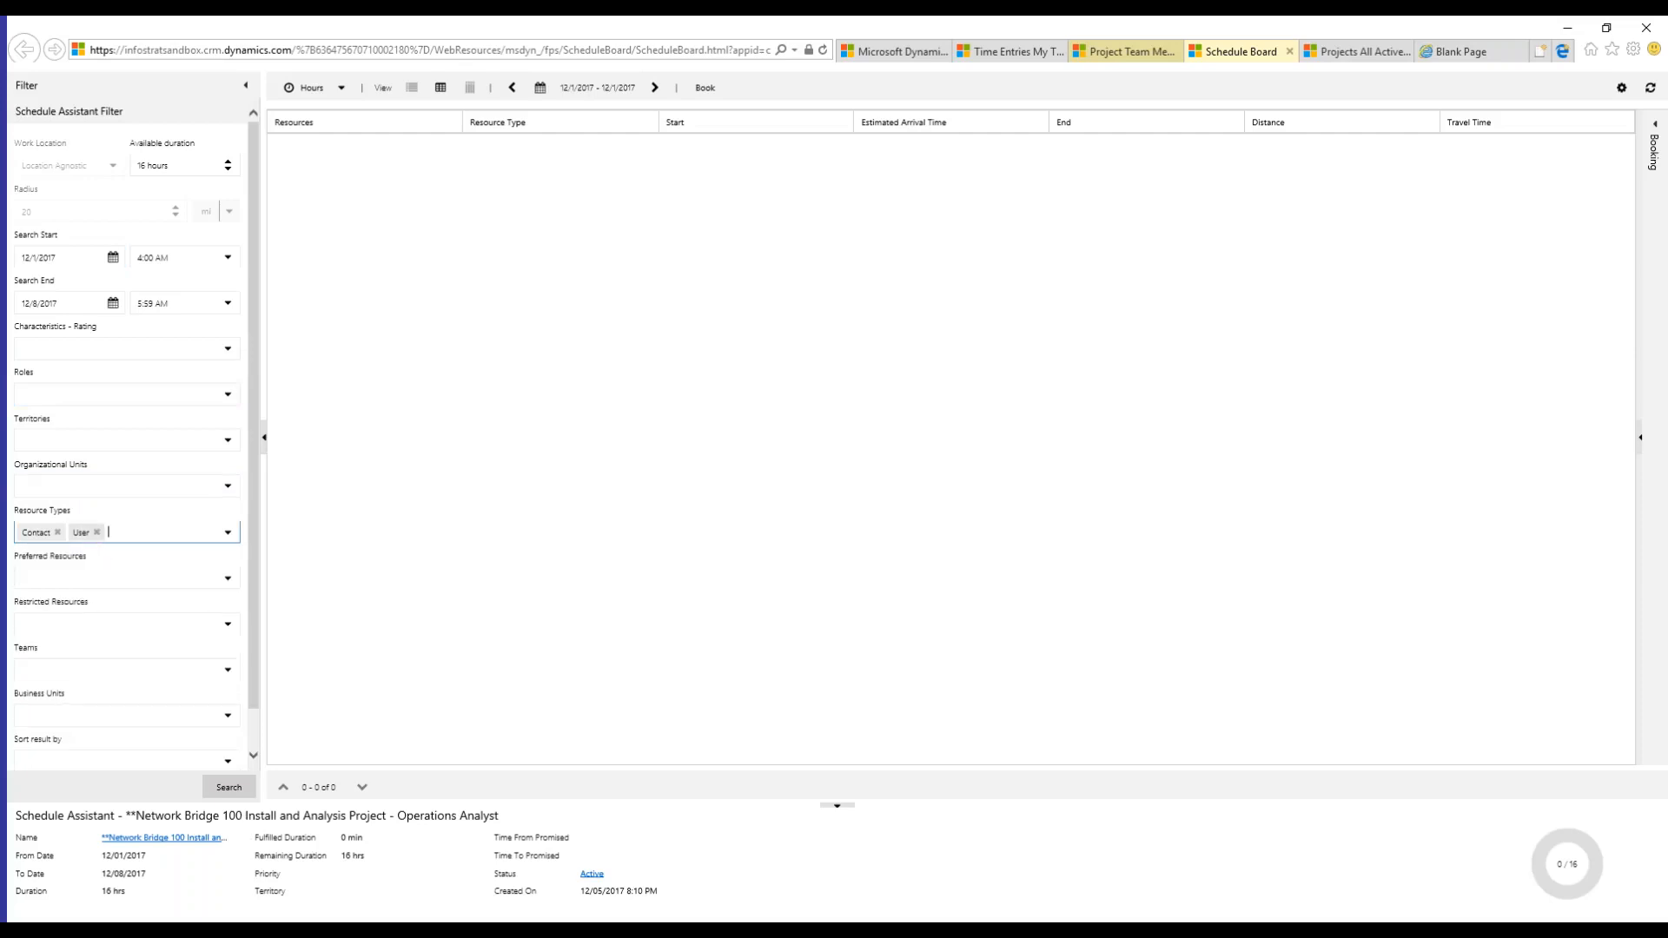
pyautogui.press('BackSpace')
pyautogui.click(219, 789)
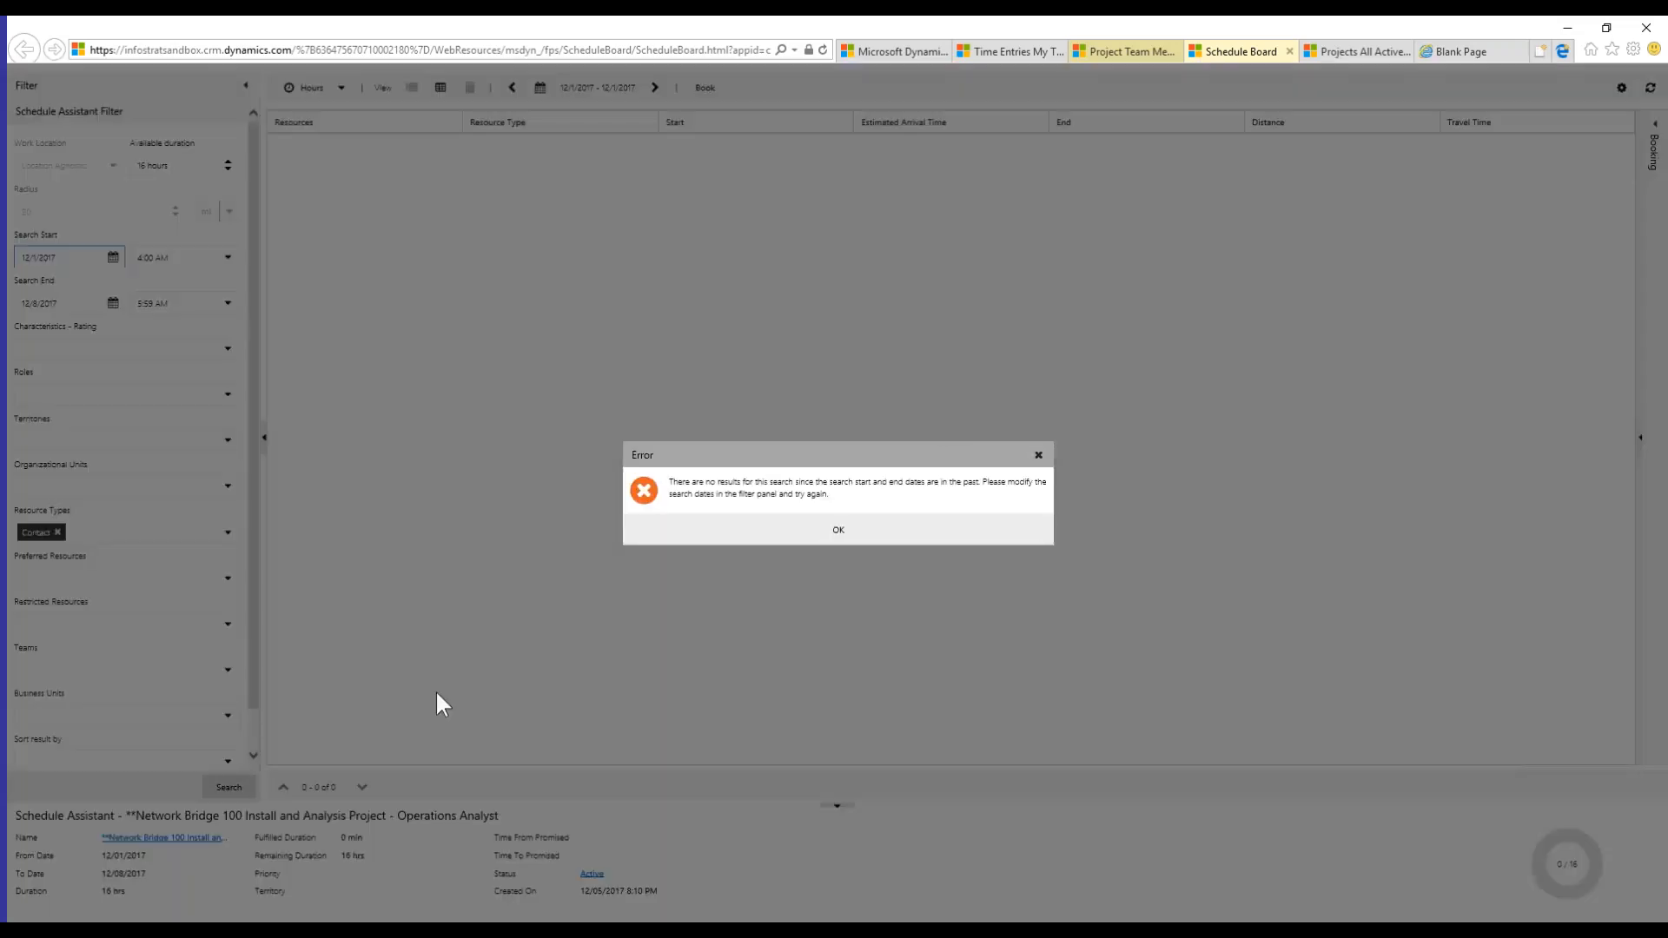
pyautogui.click(825, 536)
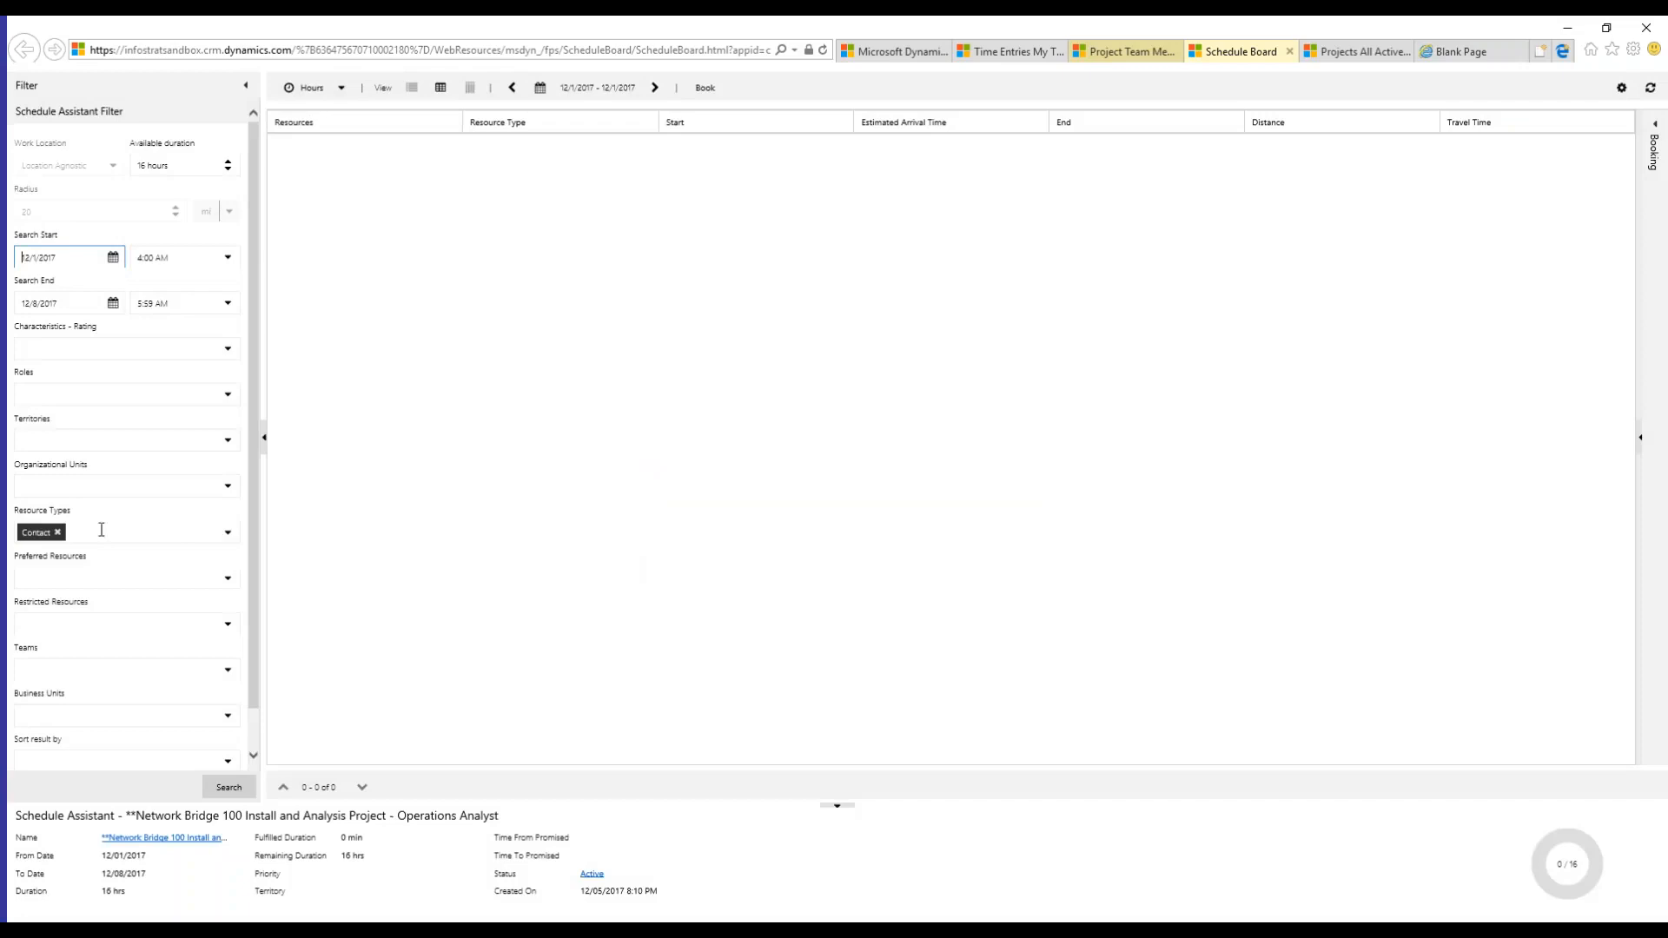
pyautogui.click(55, 531)
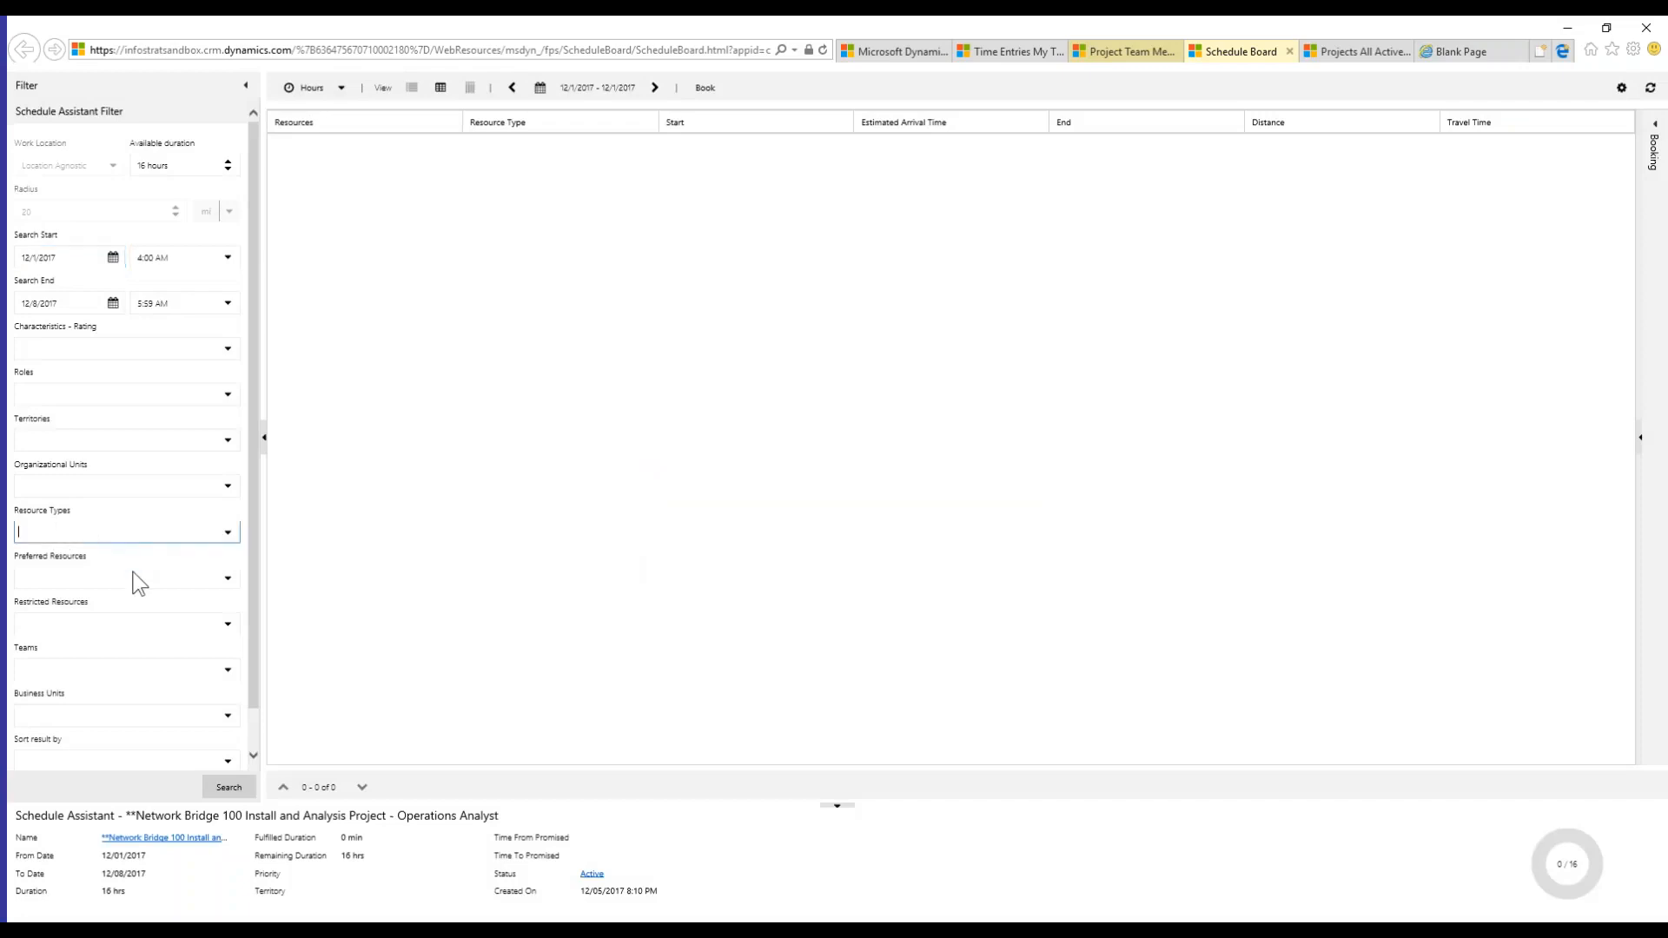
pyautogui.click(221, 789)
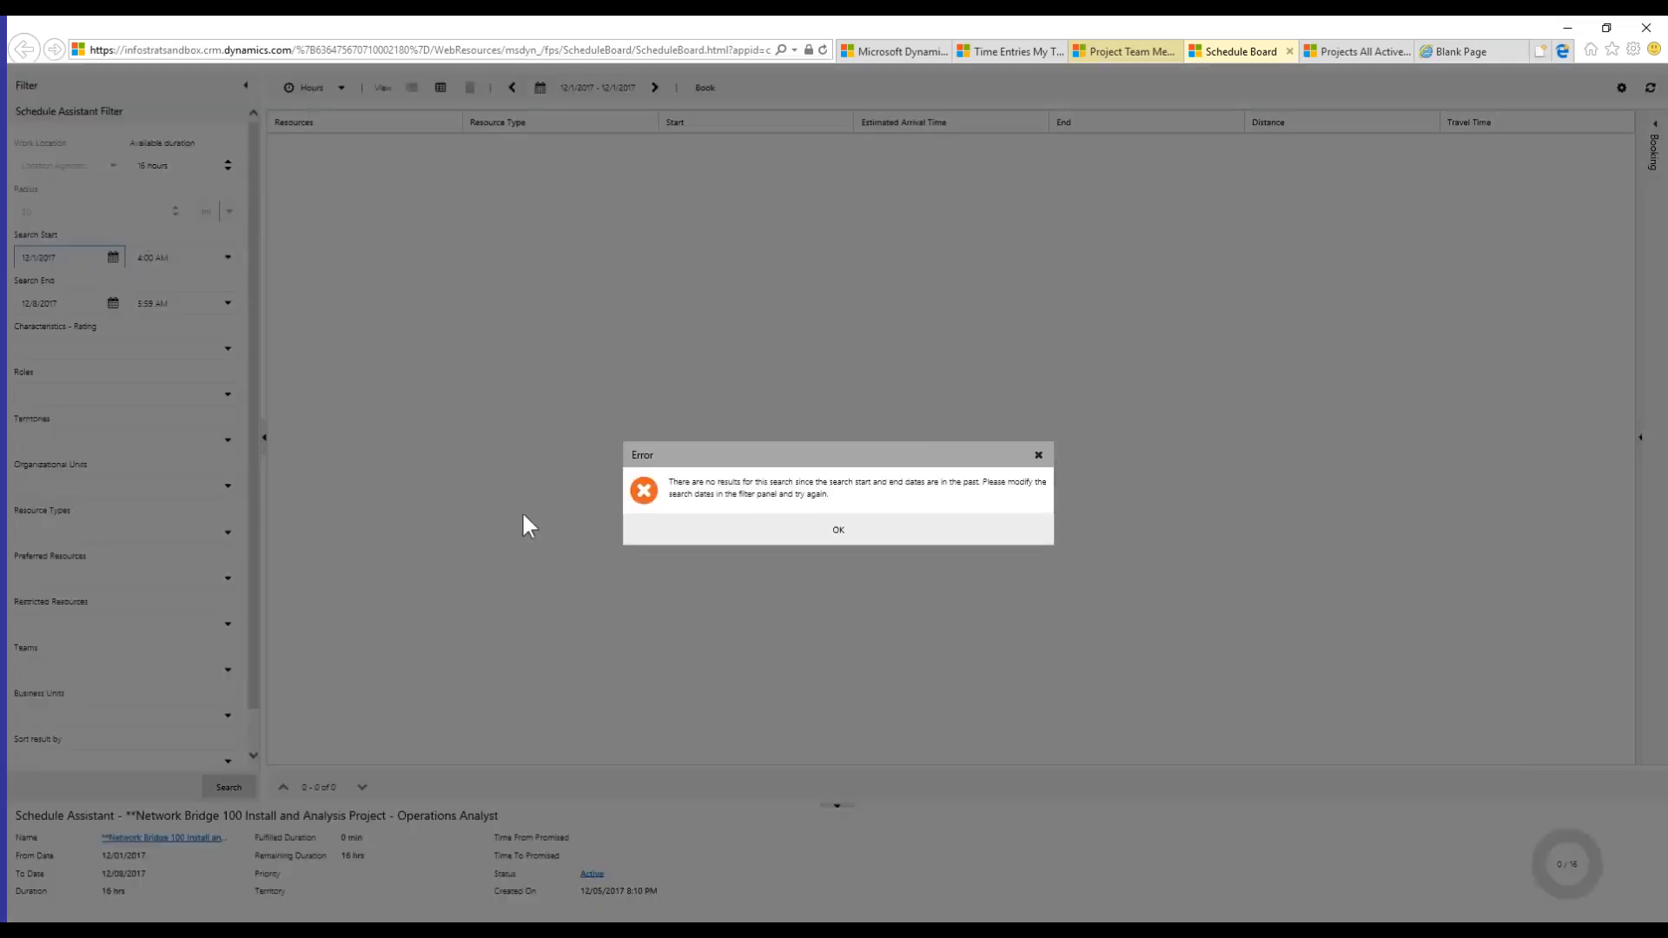
pyautogui.click(841, 532)
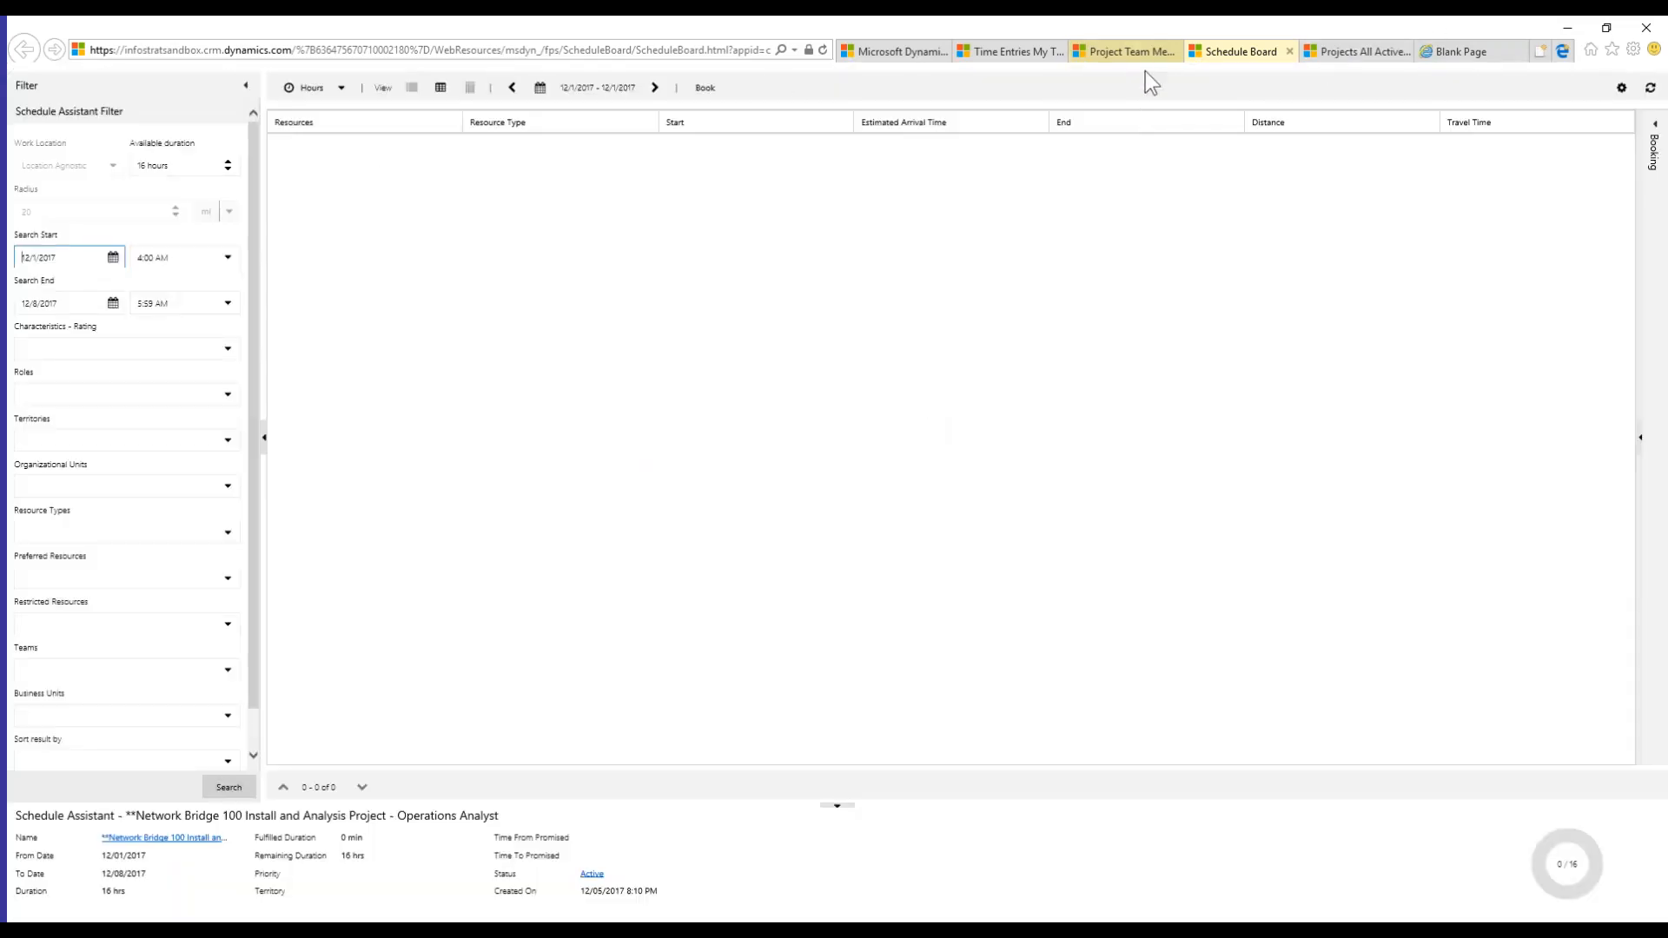
# - Set the search end date to 12/8/2018, keeping 12/1/2017 as the start date, and rerun the search
pyautogui.click(114, 259)
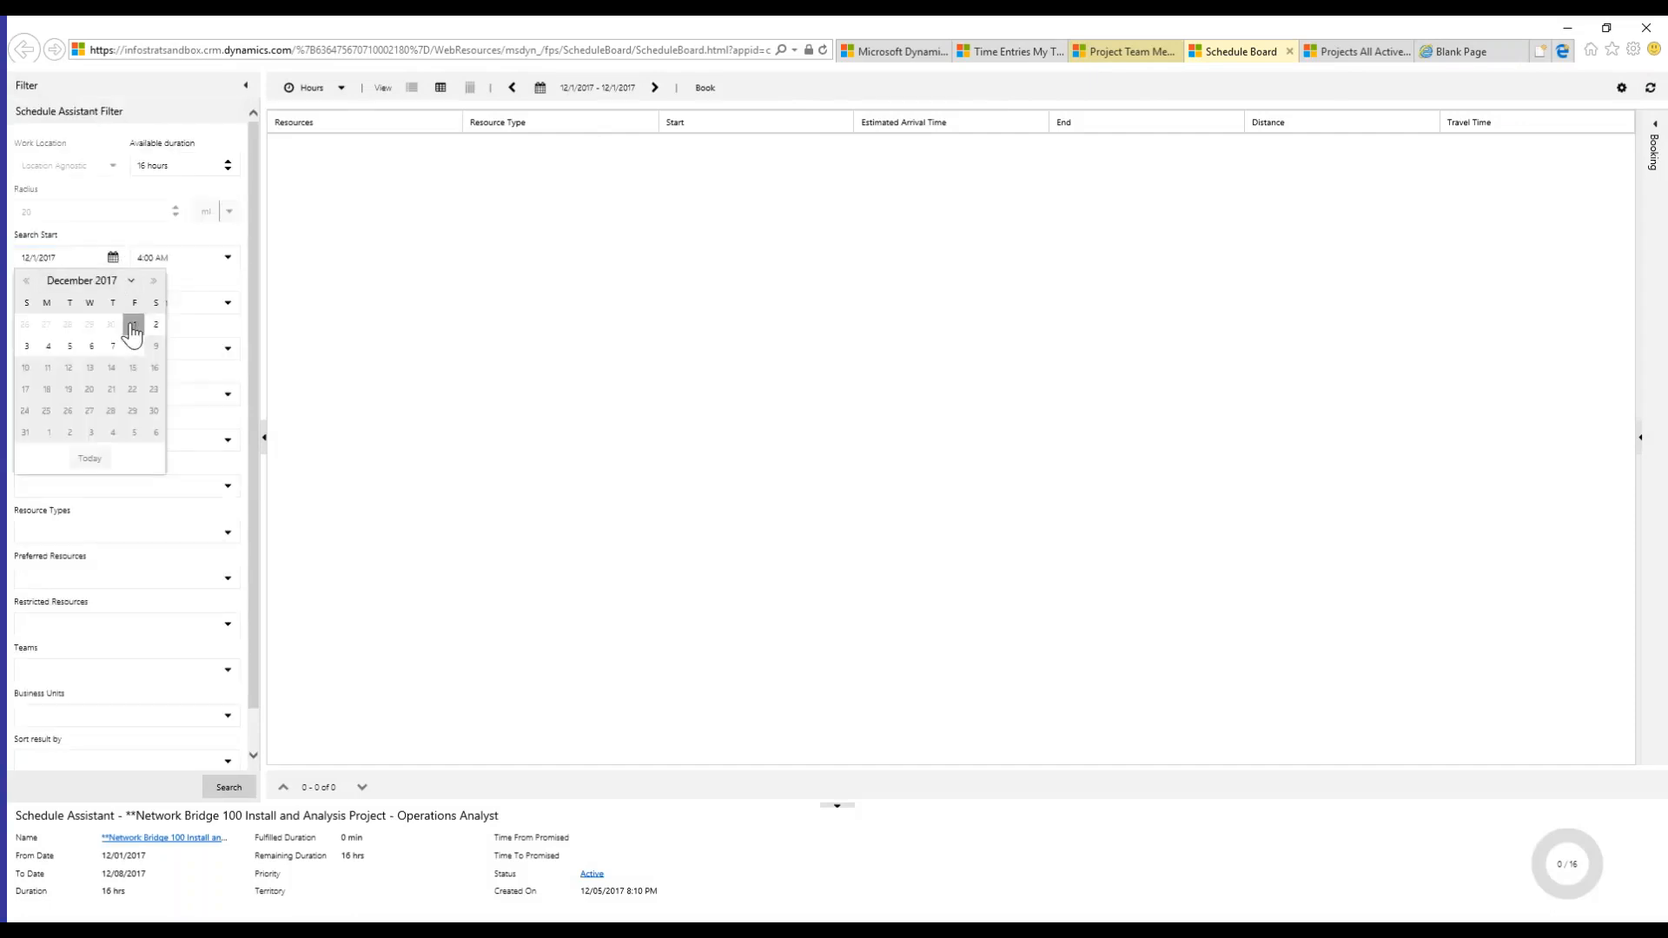
pyautogui.click(132, 328)
pyautogui.click(113, 303)
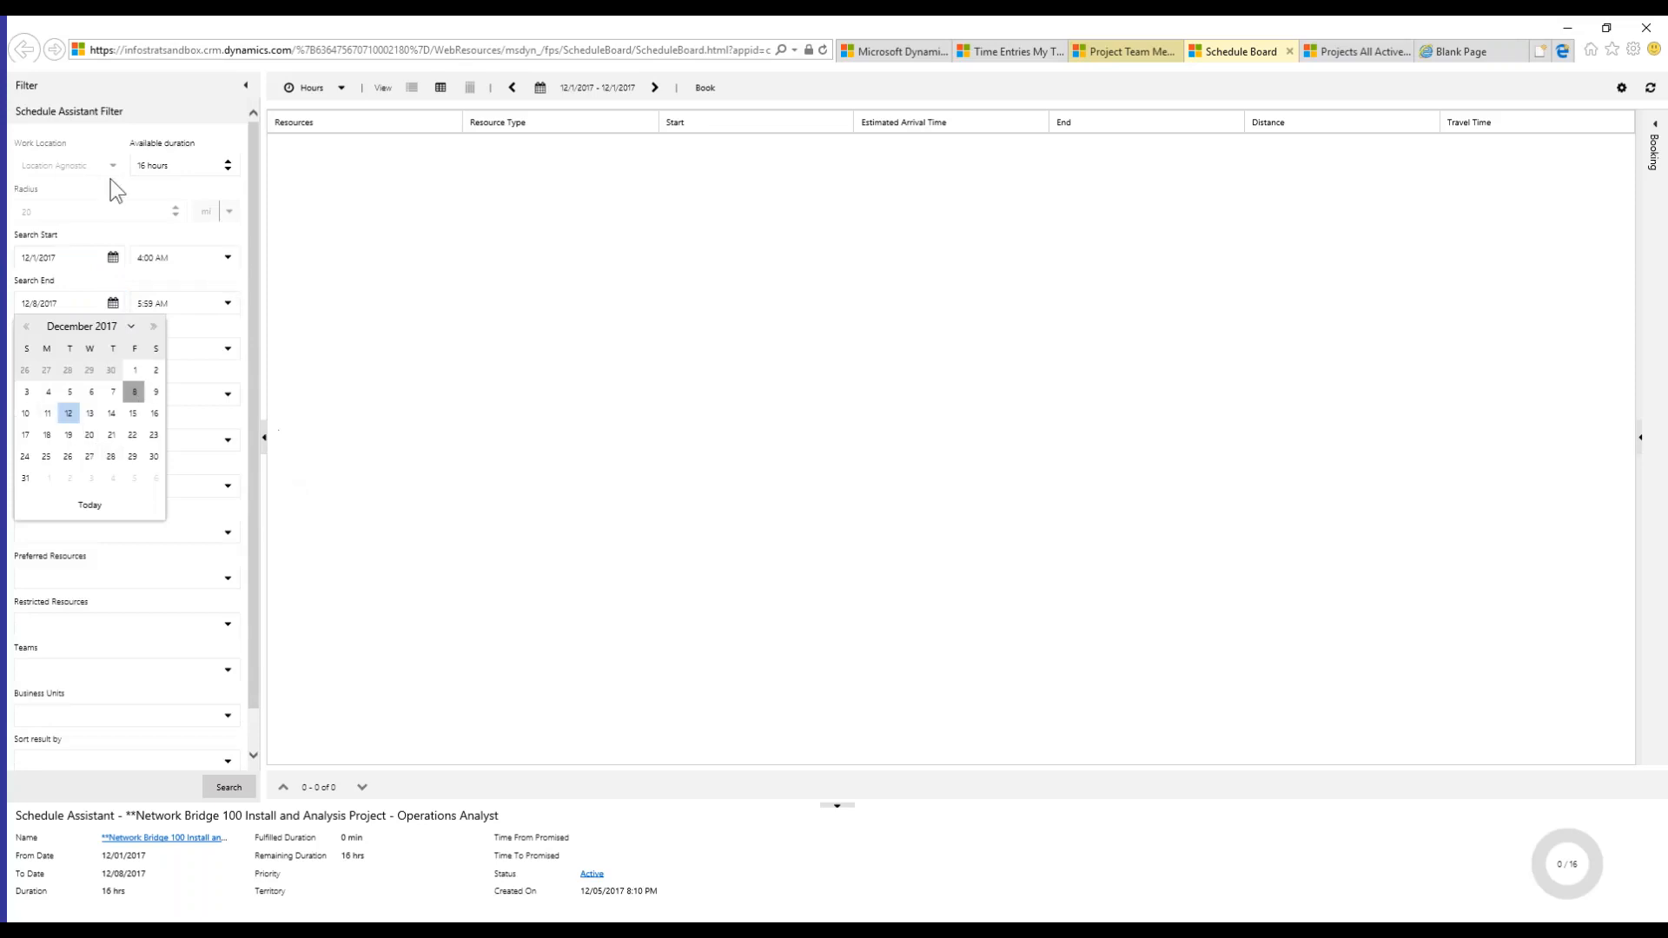
pyautogui.click(94, 219)
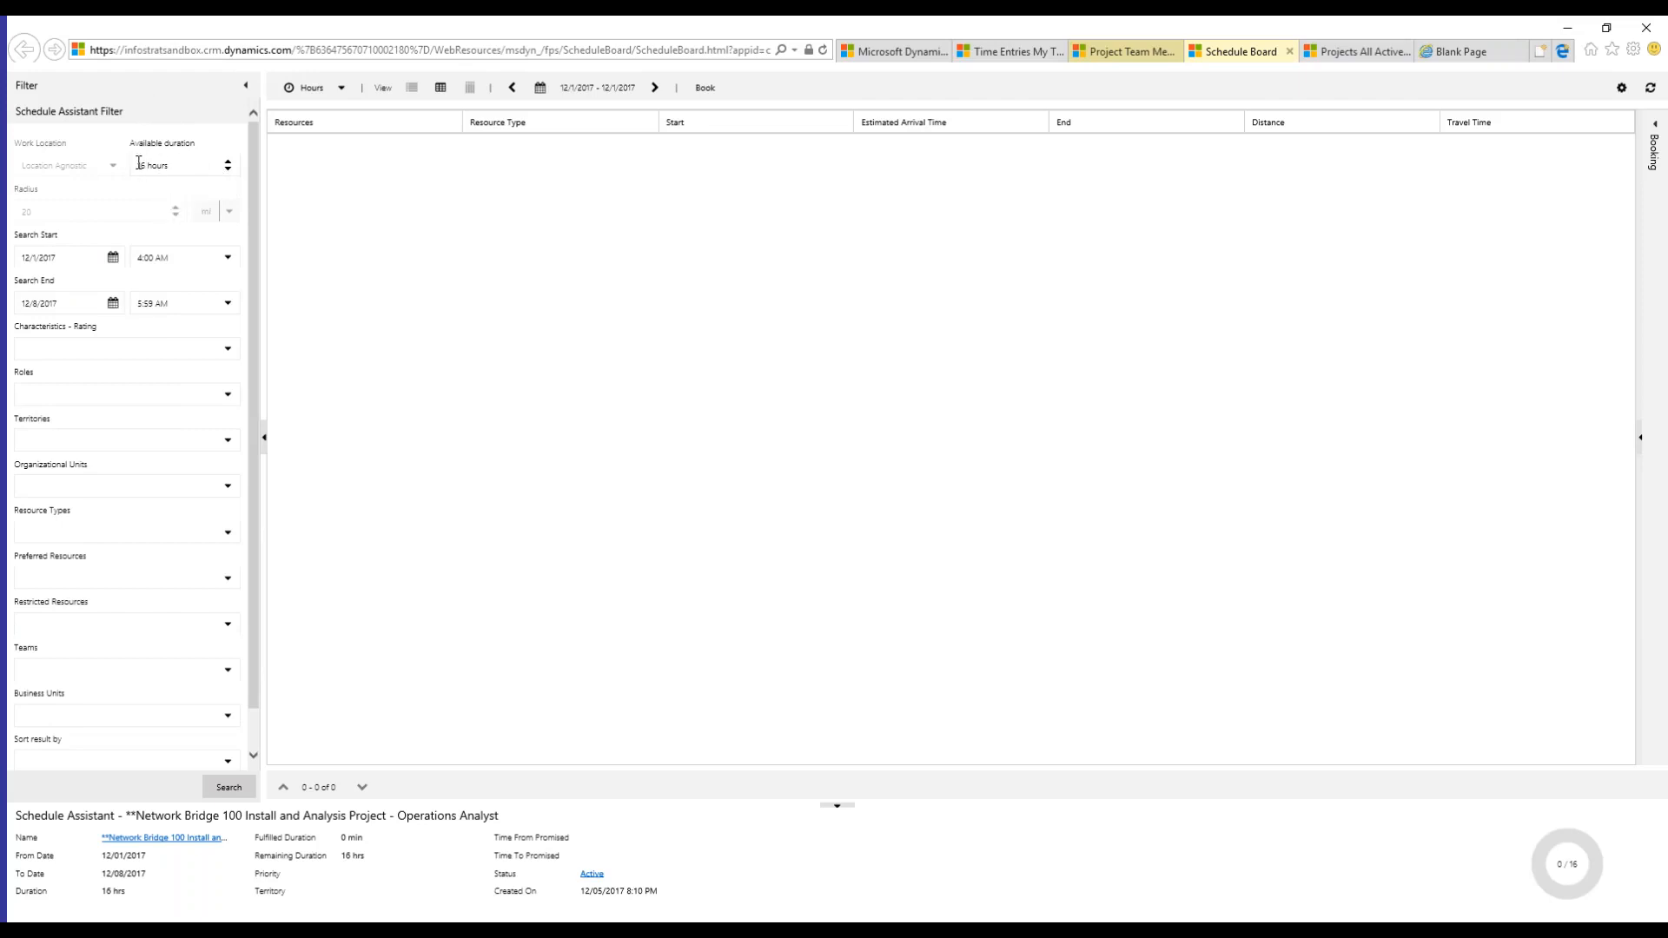
pyautogui.click(66, 258)
pyautogui.click(75, 305)
pyautogui.click(176, 351)
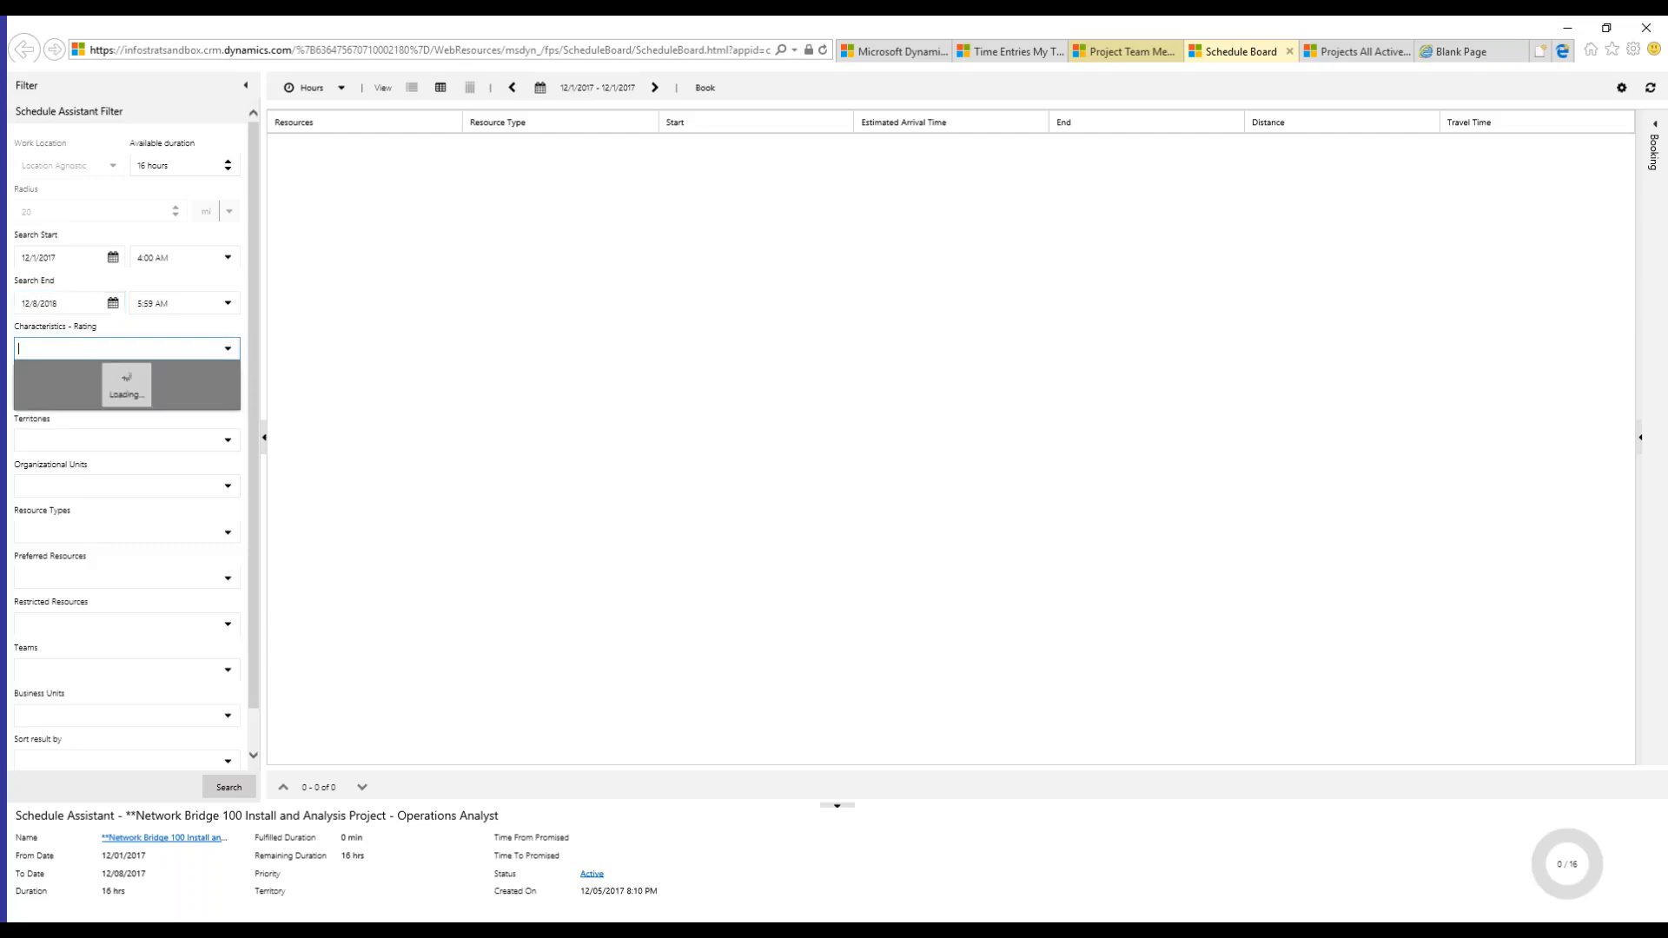
pyautogui.click(246, 793)
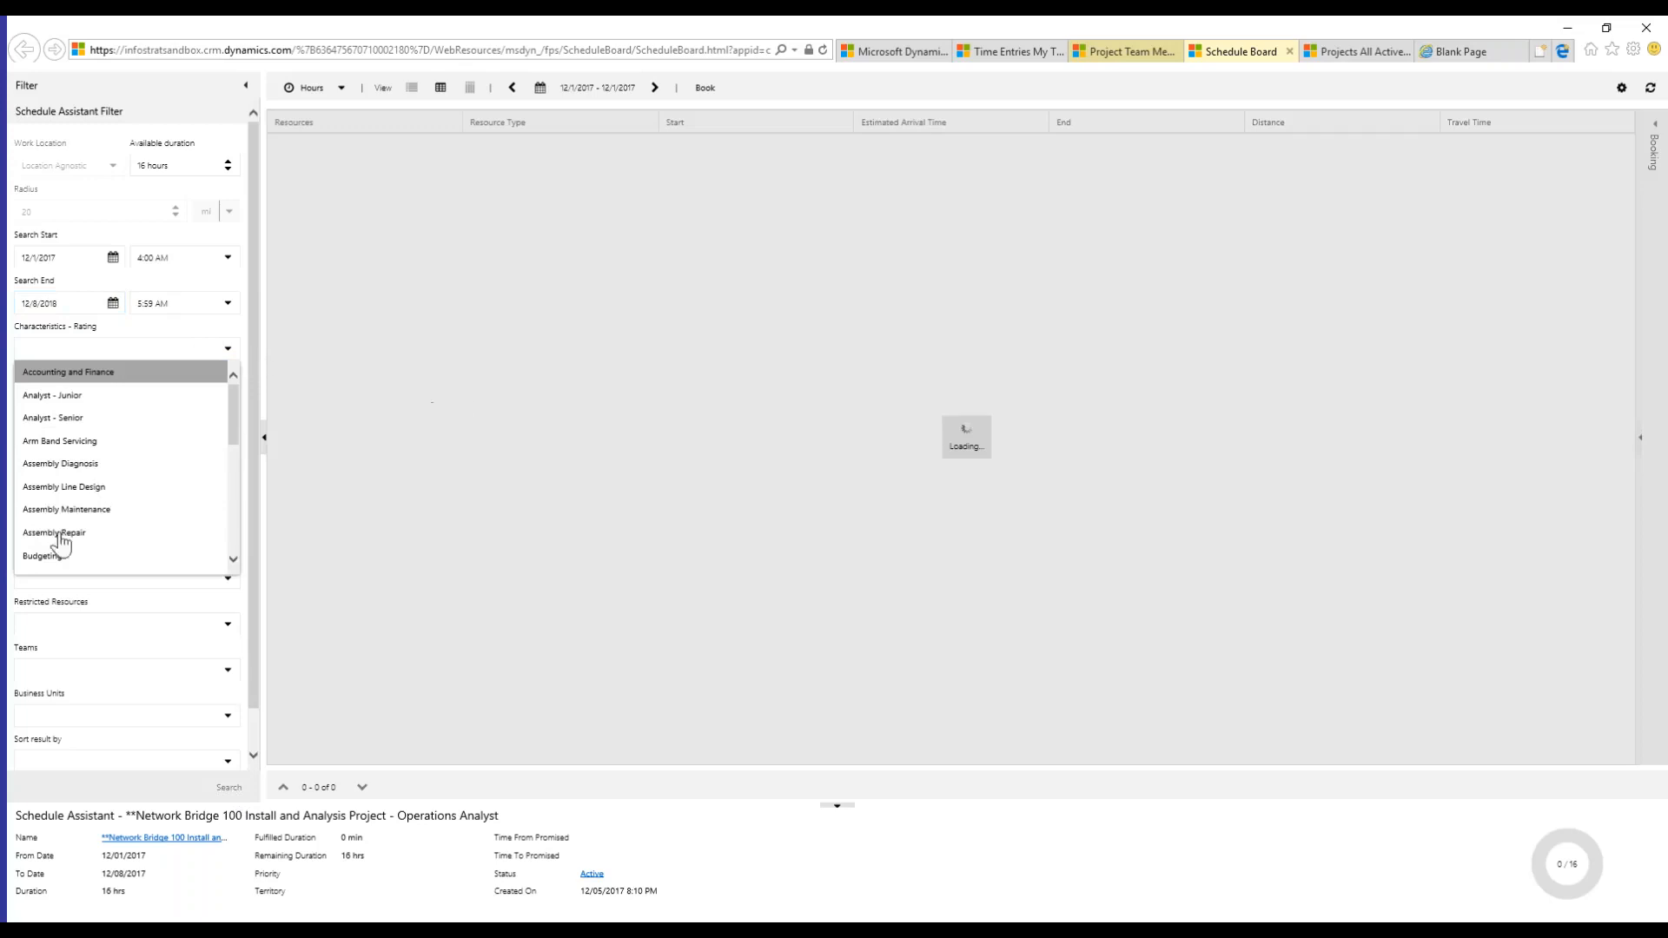
# - Look through the remaining Schedule Assistant filter fields and collapse the requirement details pane
pyautogui.click(217, 625)
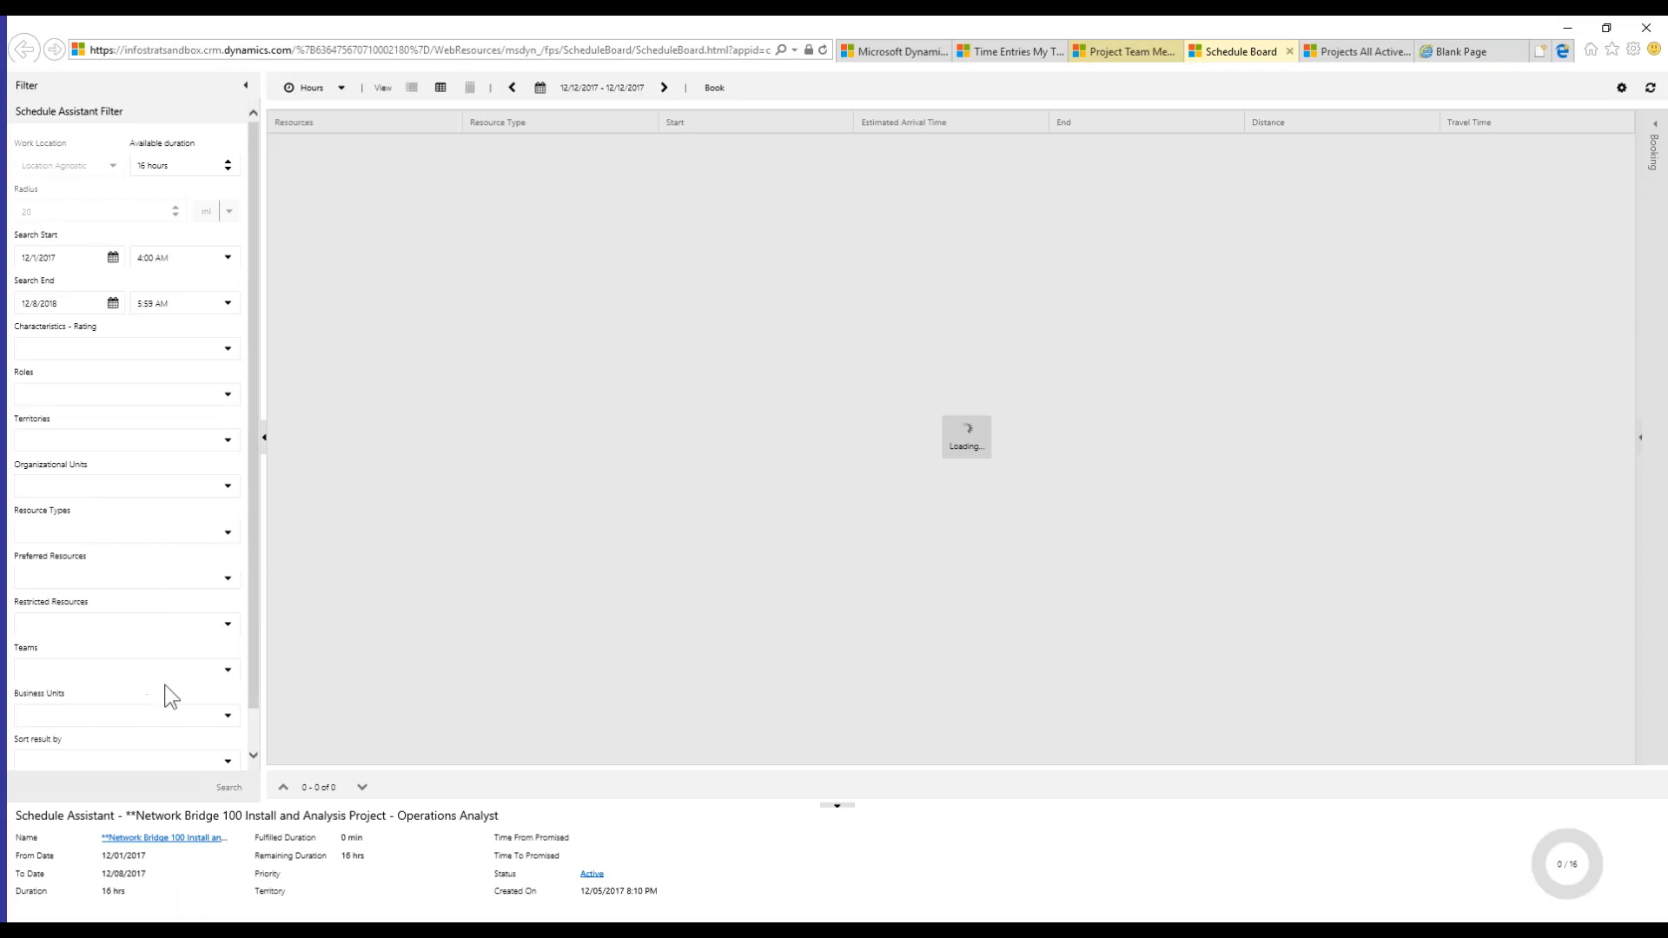
pyautogui.click(253, 755)
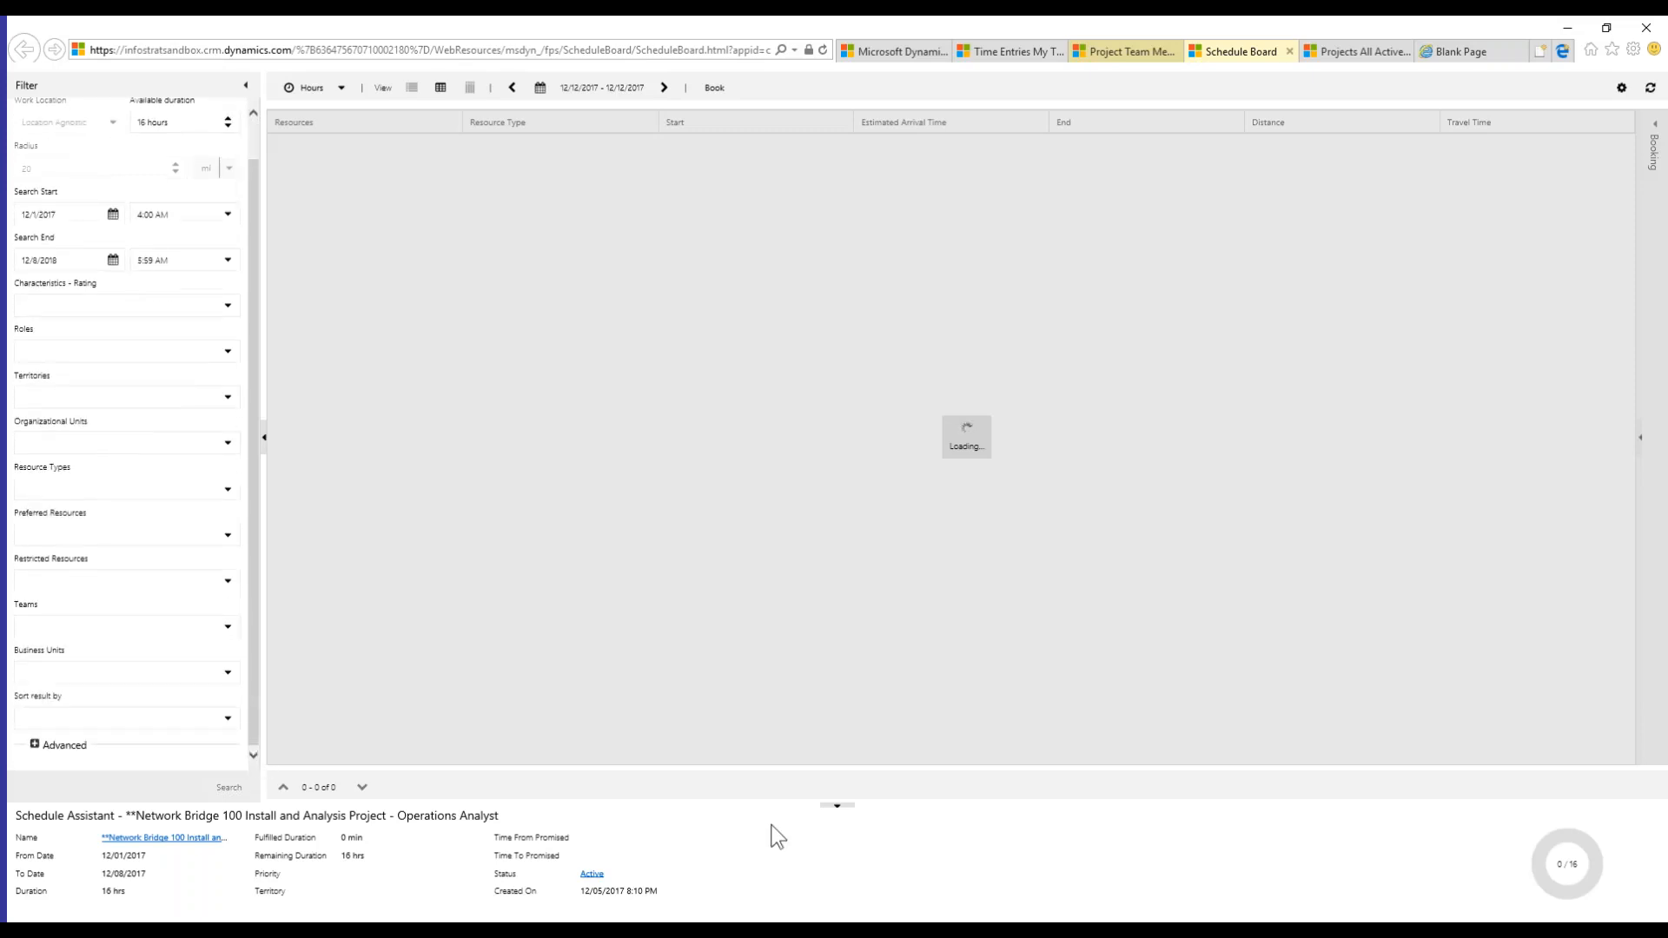
pyautogui.click(837, 806)
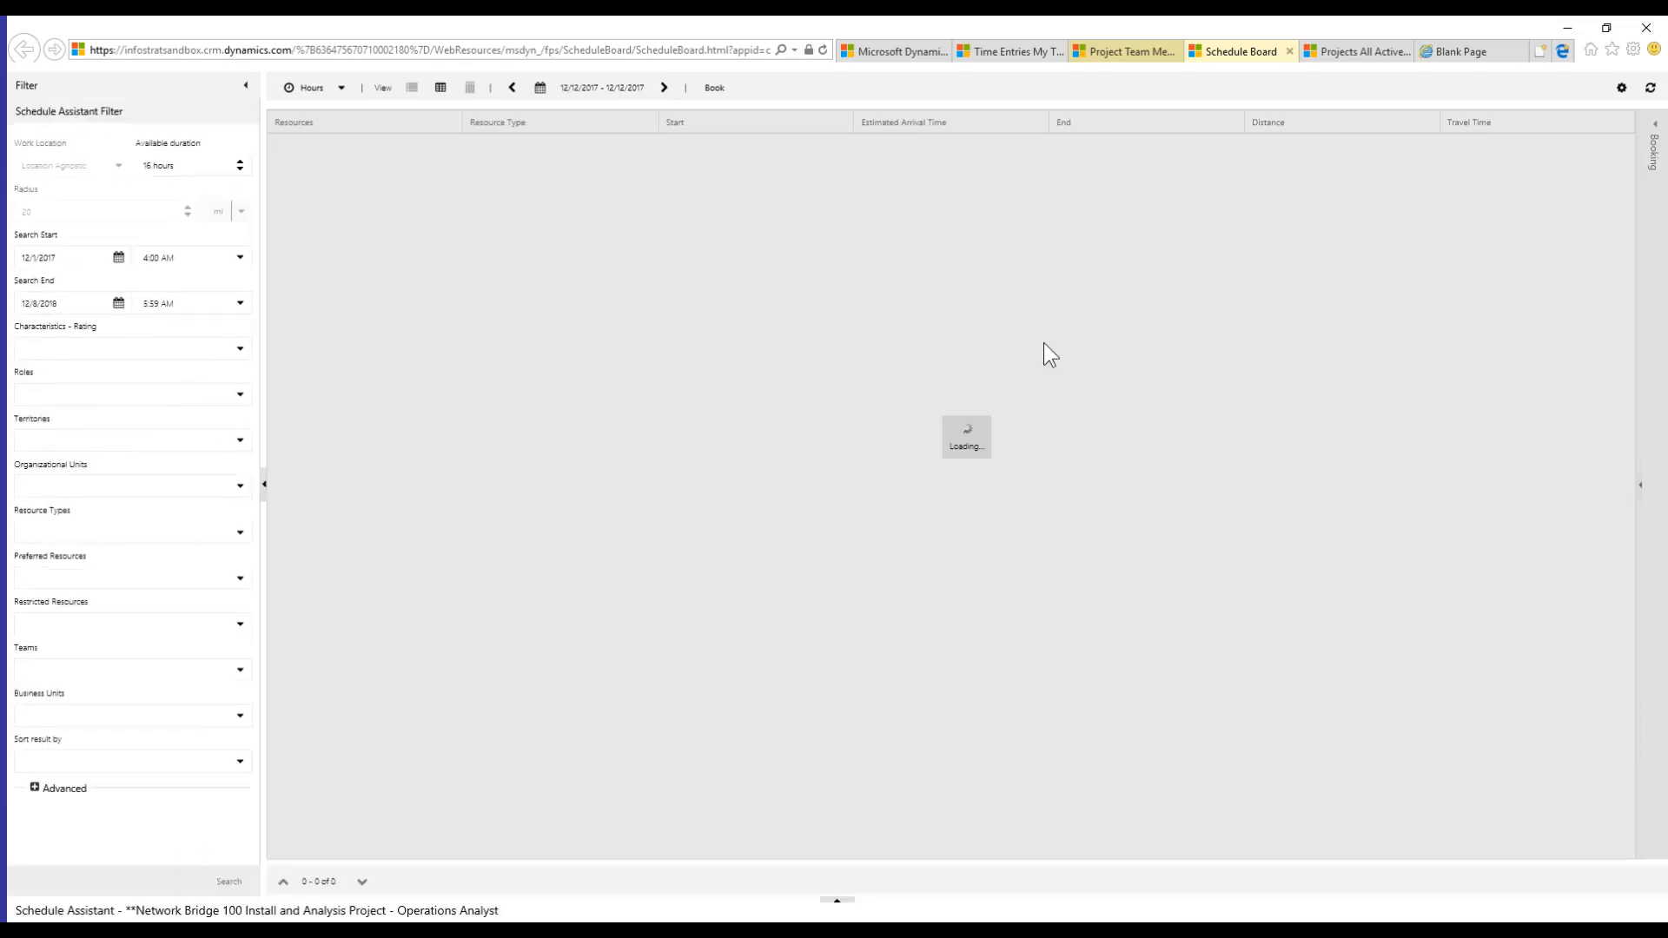
# - Check the All Active Projects and Operations Analyst 2 tabs, and switch to the browser tab with the schedule board's Daily view
pyautogui.click(1345, 51)
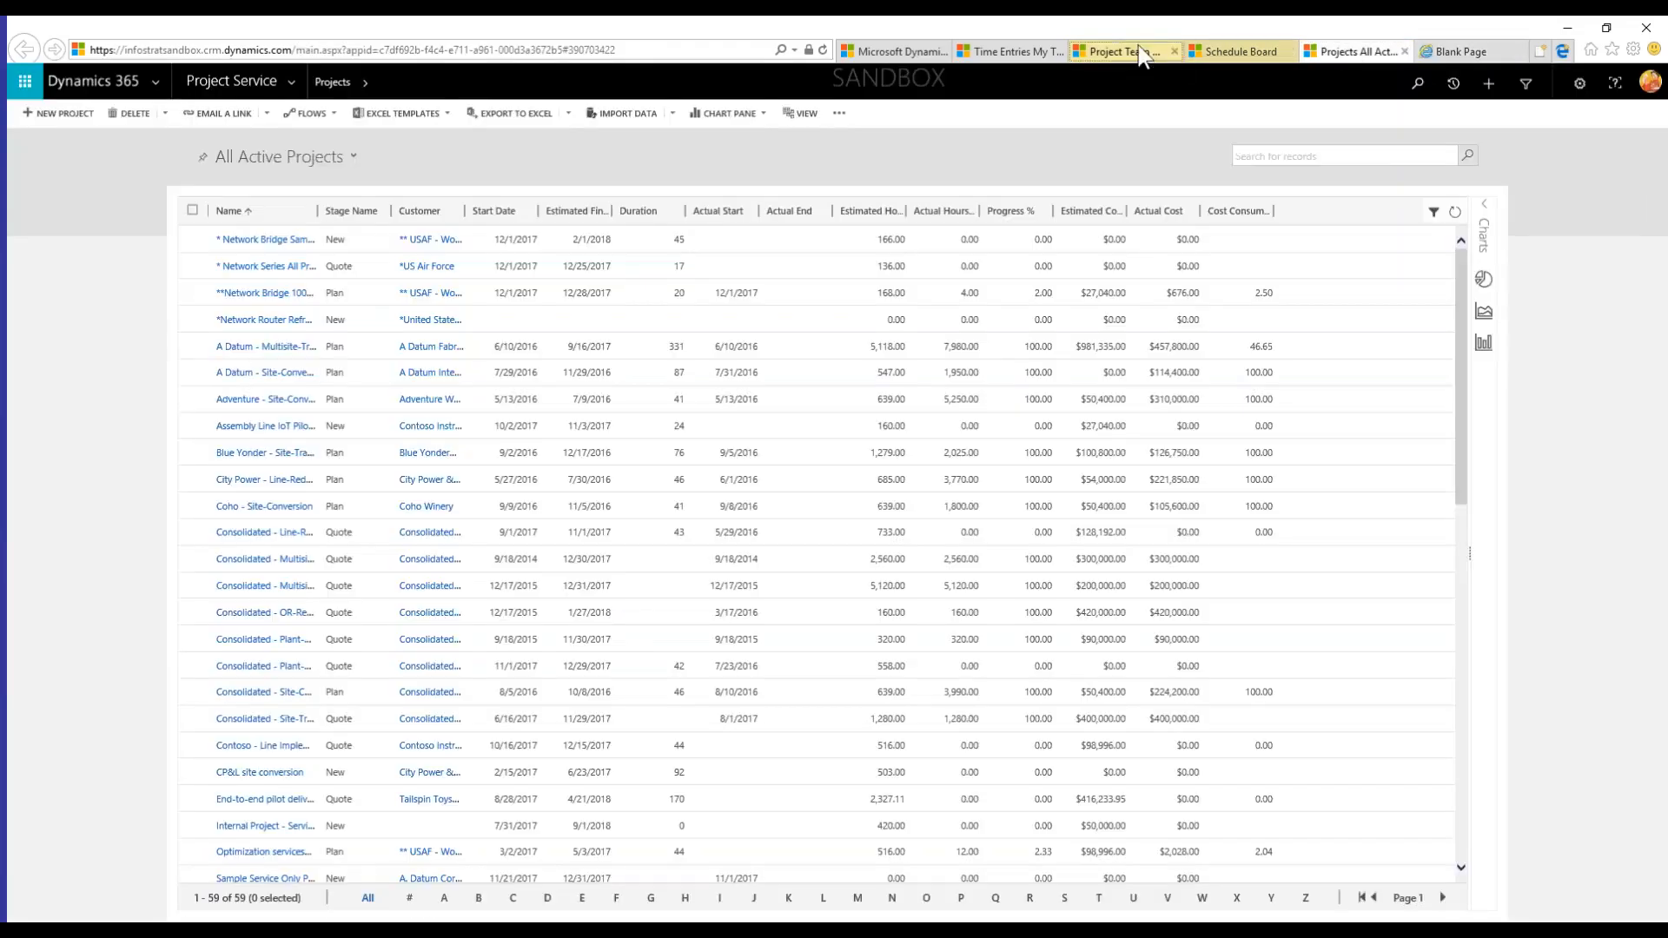
pyautogui.click(1130, 51)
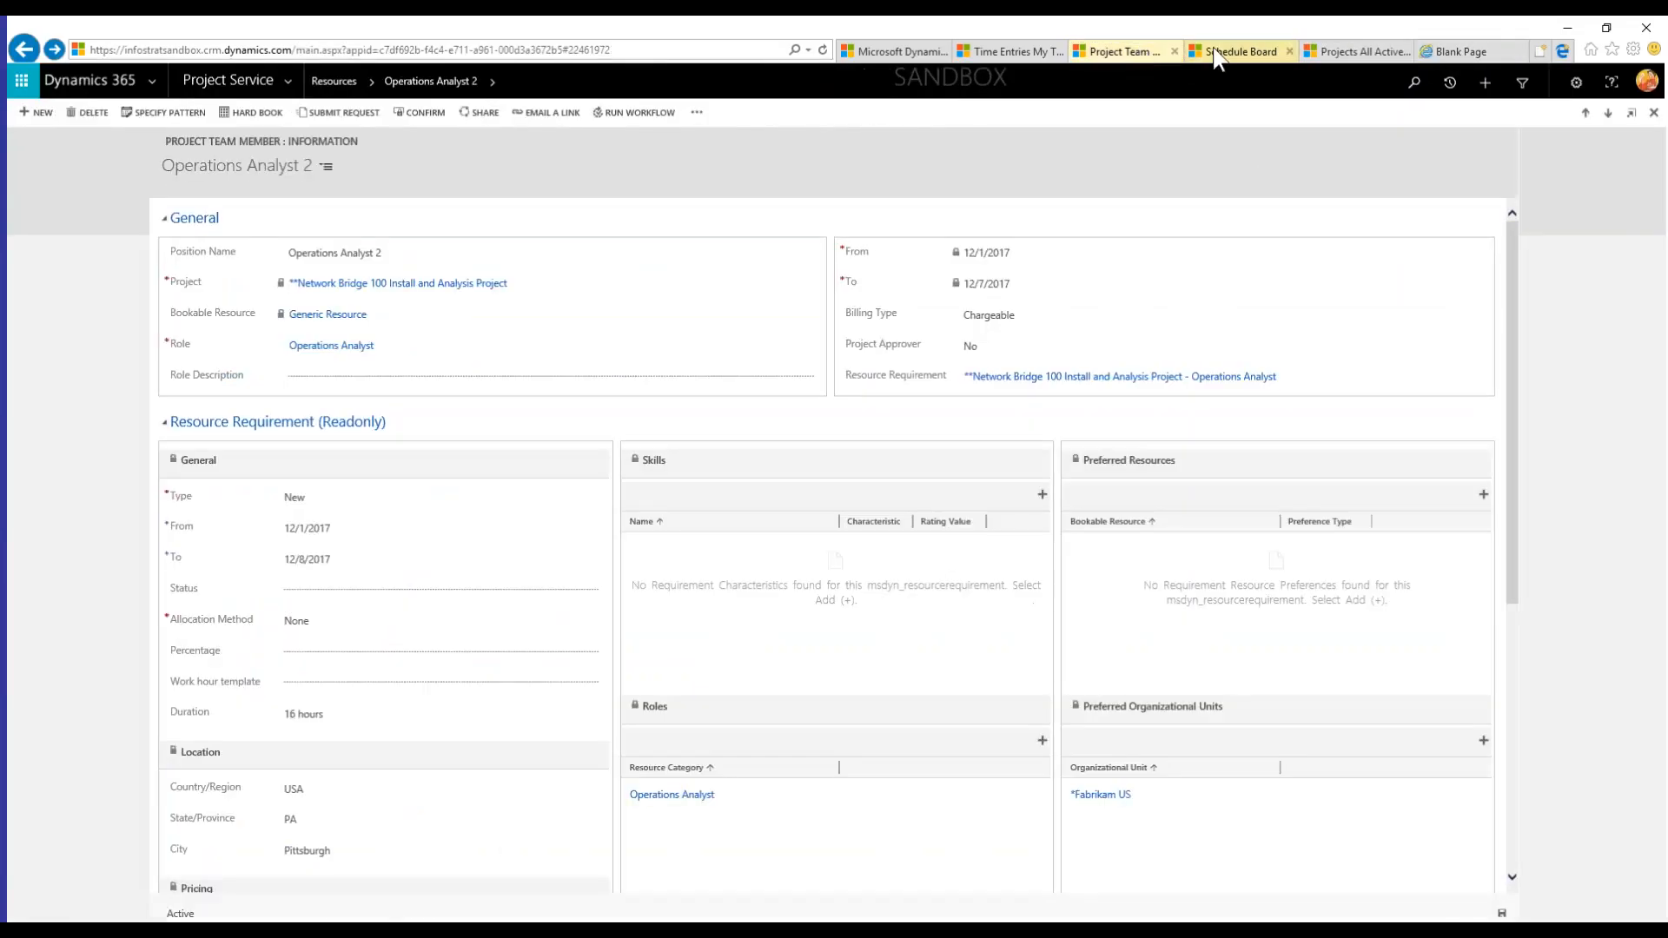
pyautogui.click(1007, 50)
pyautogui.click(908, 52)
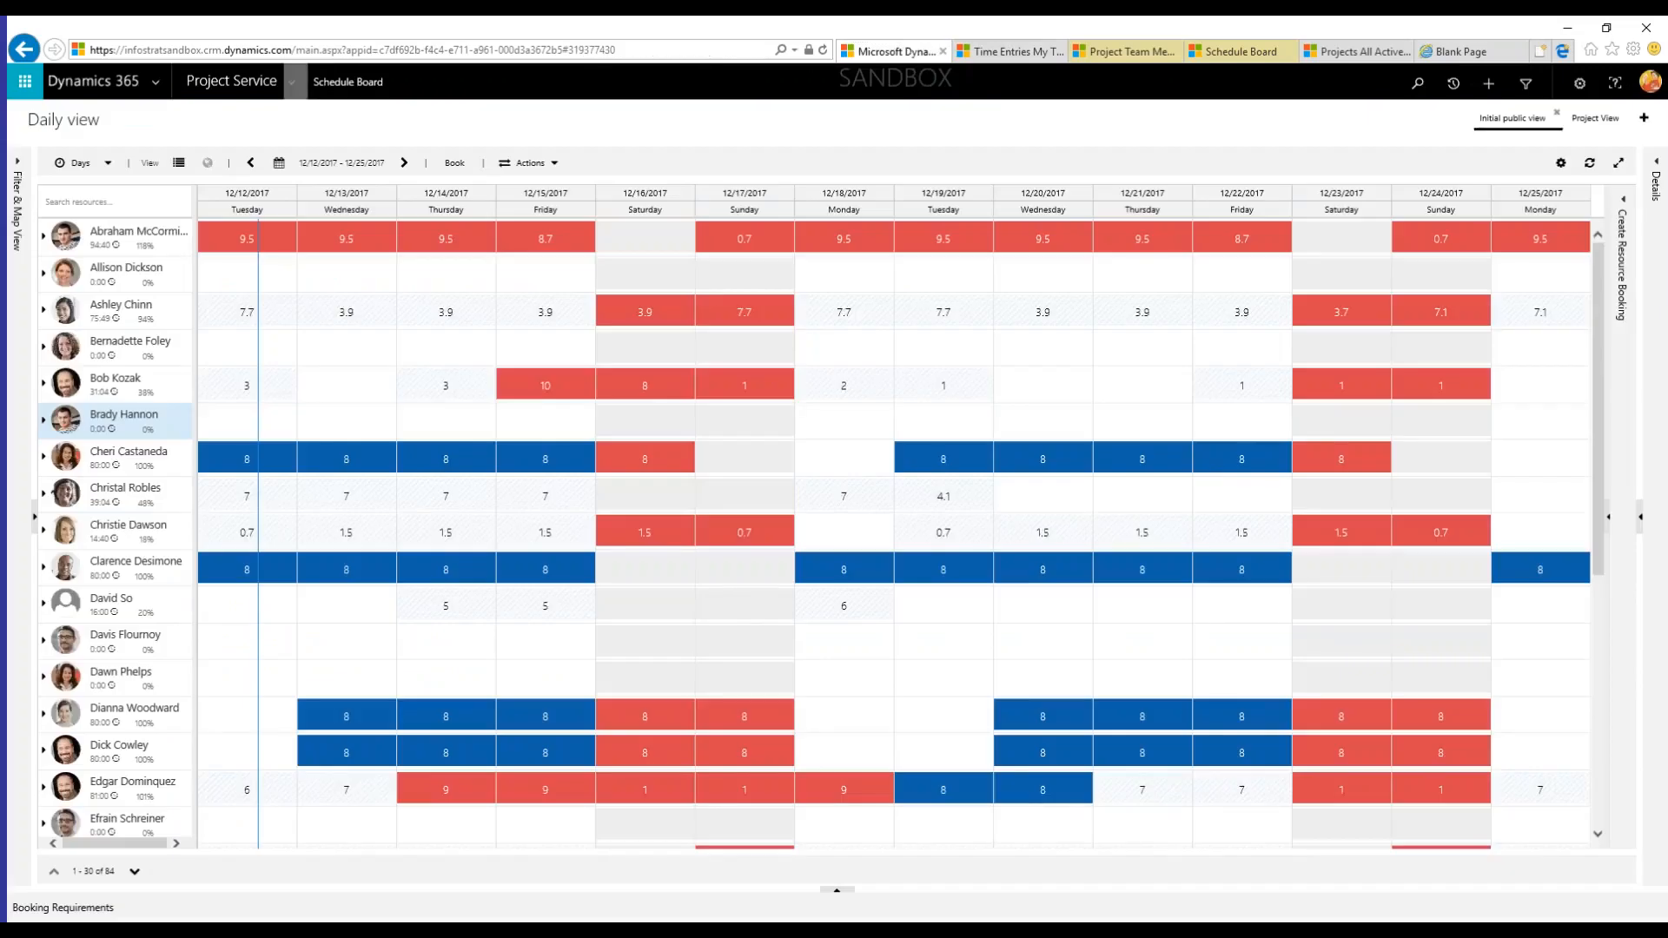
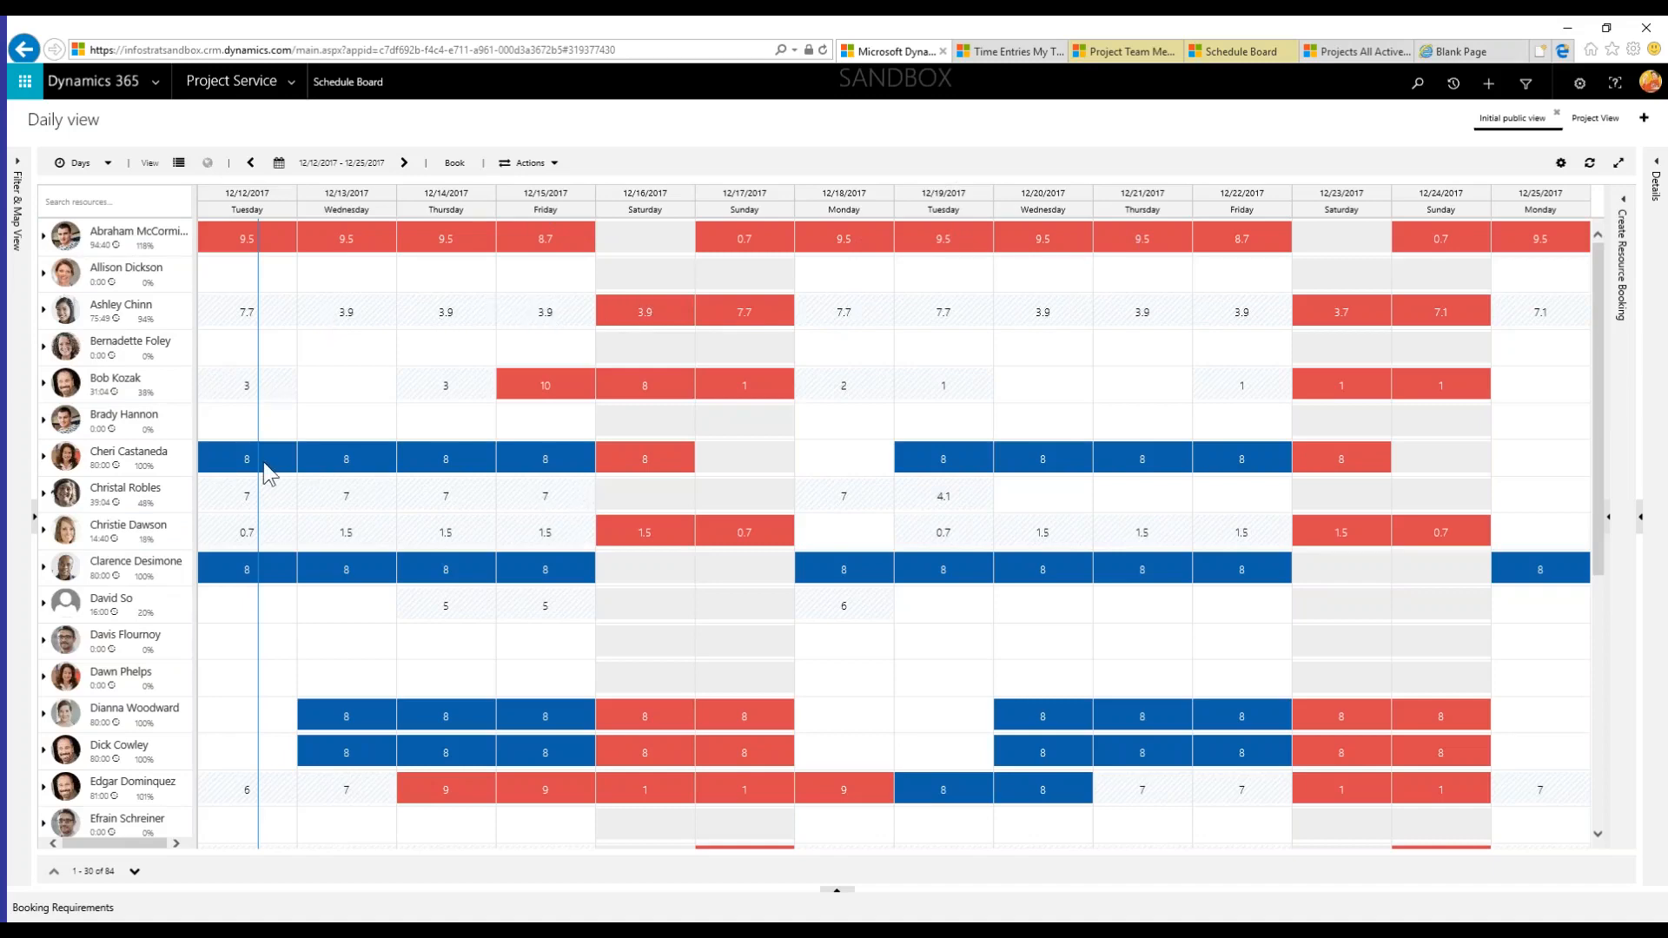
# - Expand the schedule board's filter and booking requirements panes, and set the resource type filter to User
pyautogui.click(838, 890)
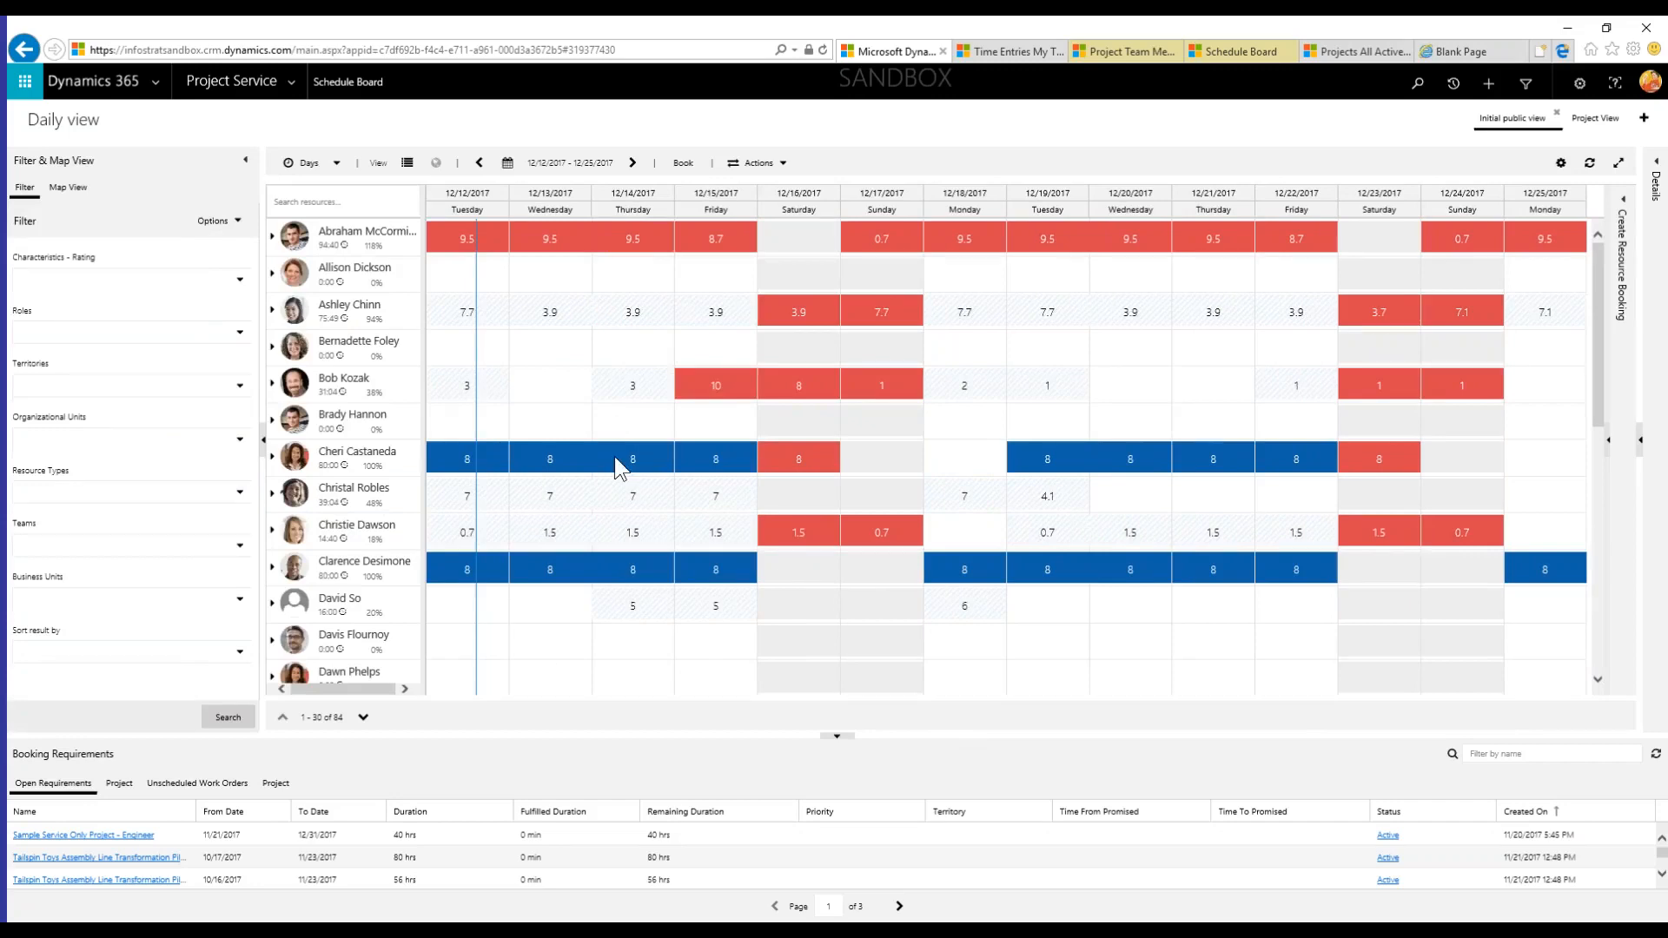
pyautogui.click(236, 493)
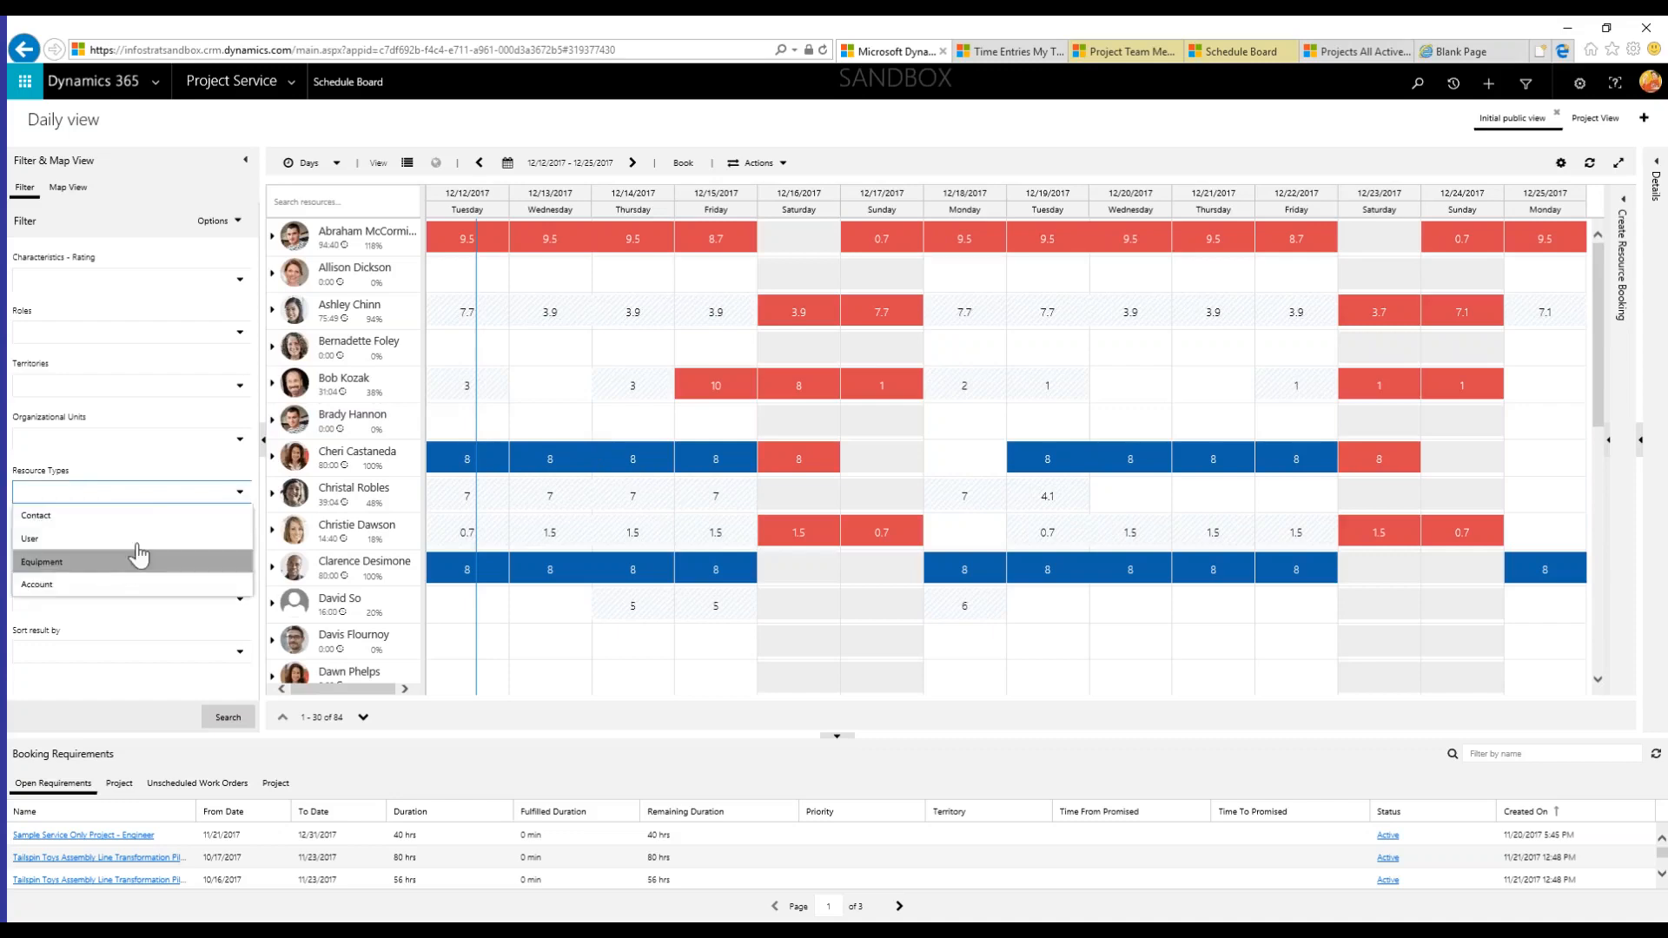
pyautogui.click(90, 543)
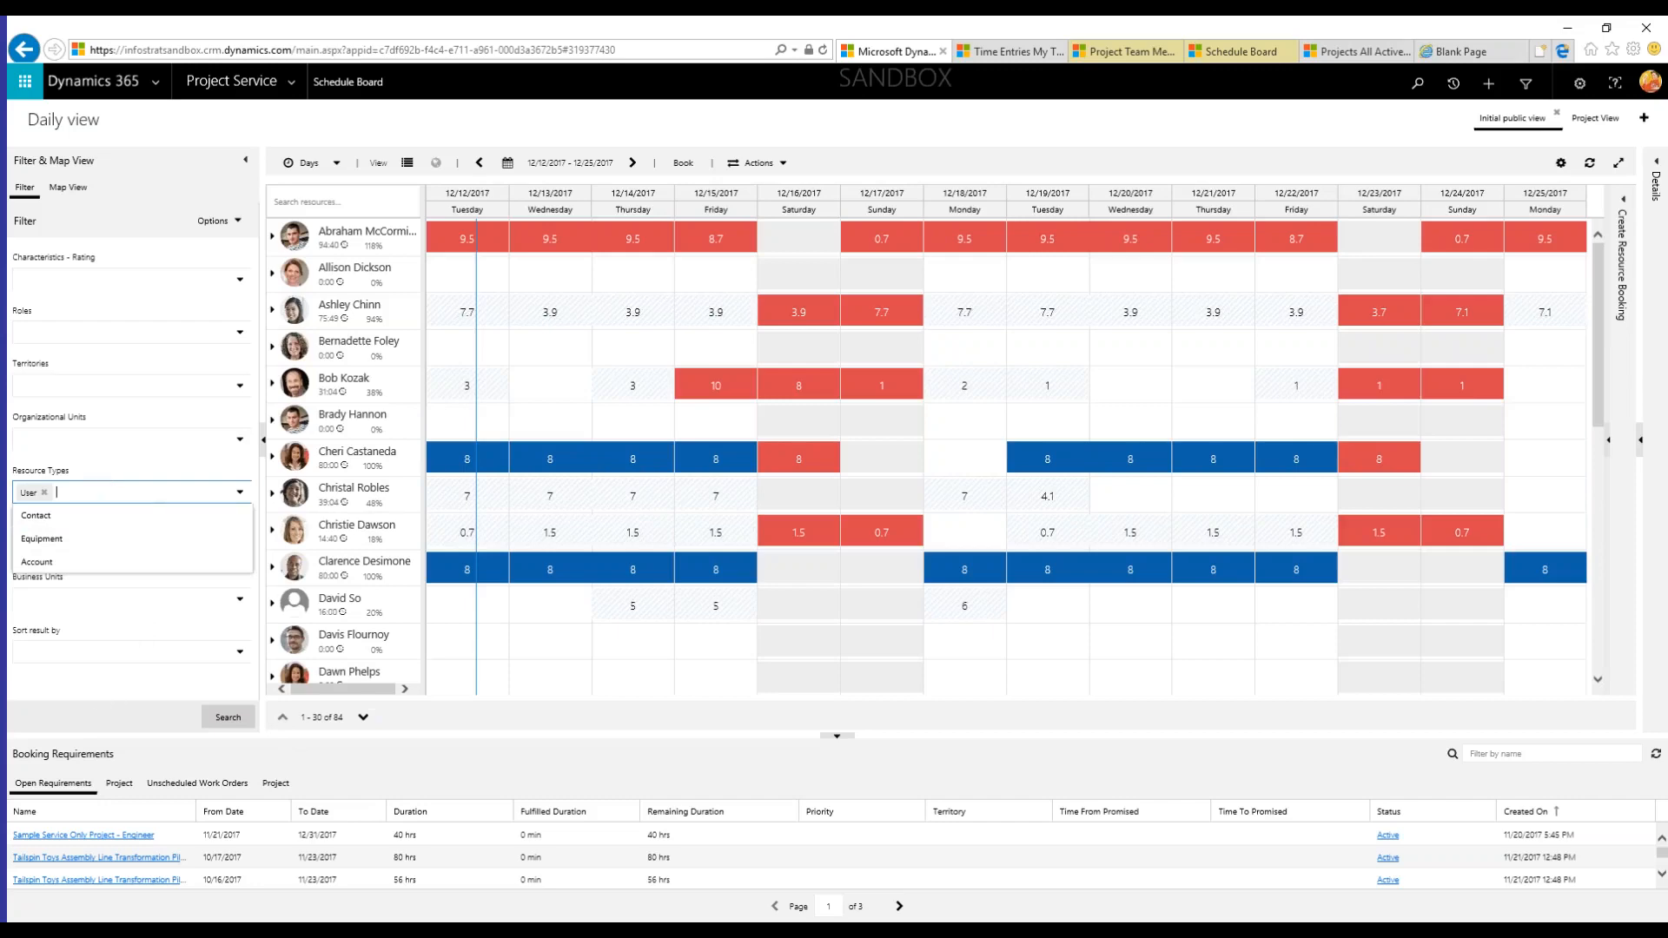
pyautogui.click(131, 599)
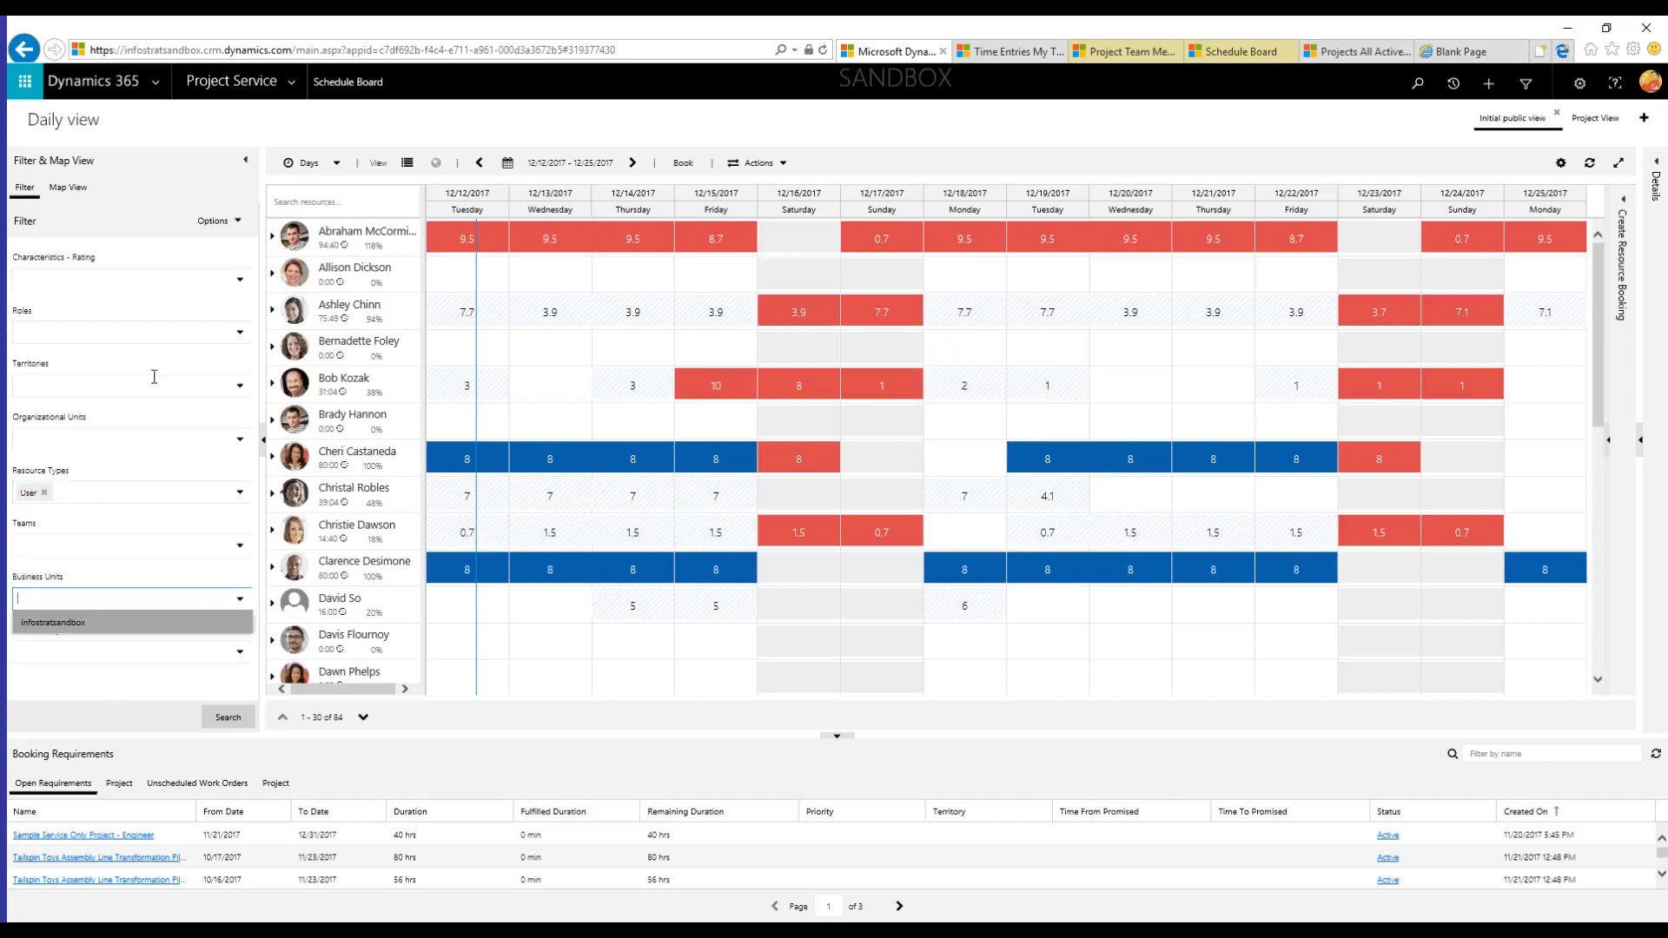
# - Add the Project Manager role to the schedule board filter and search for matching resources
pyautogui.click(231, 334)
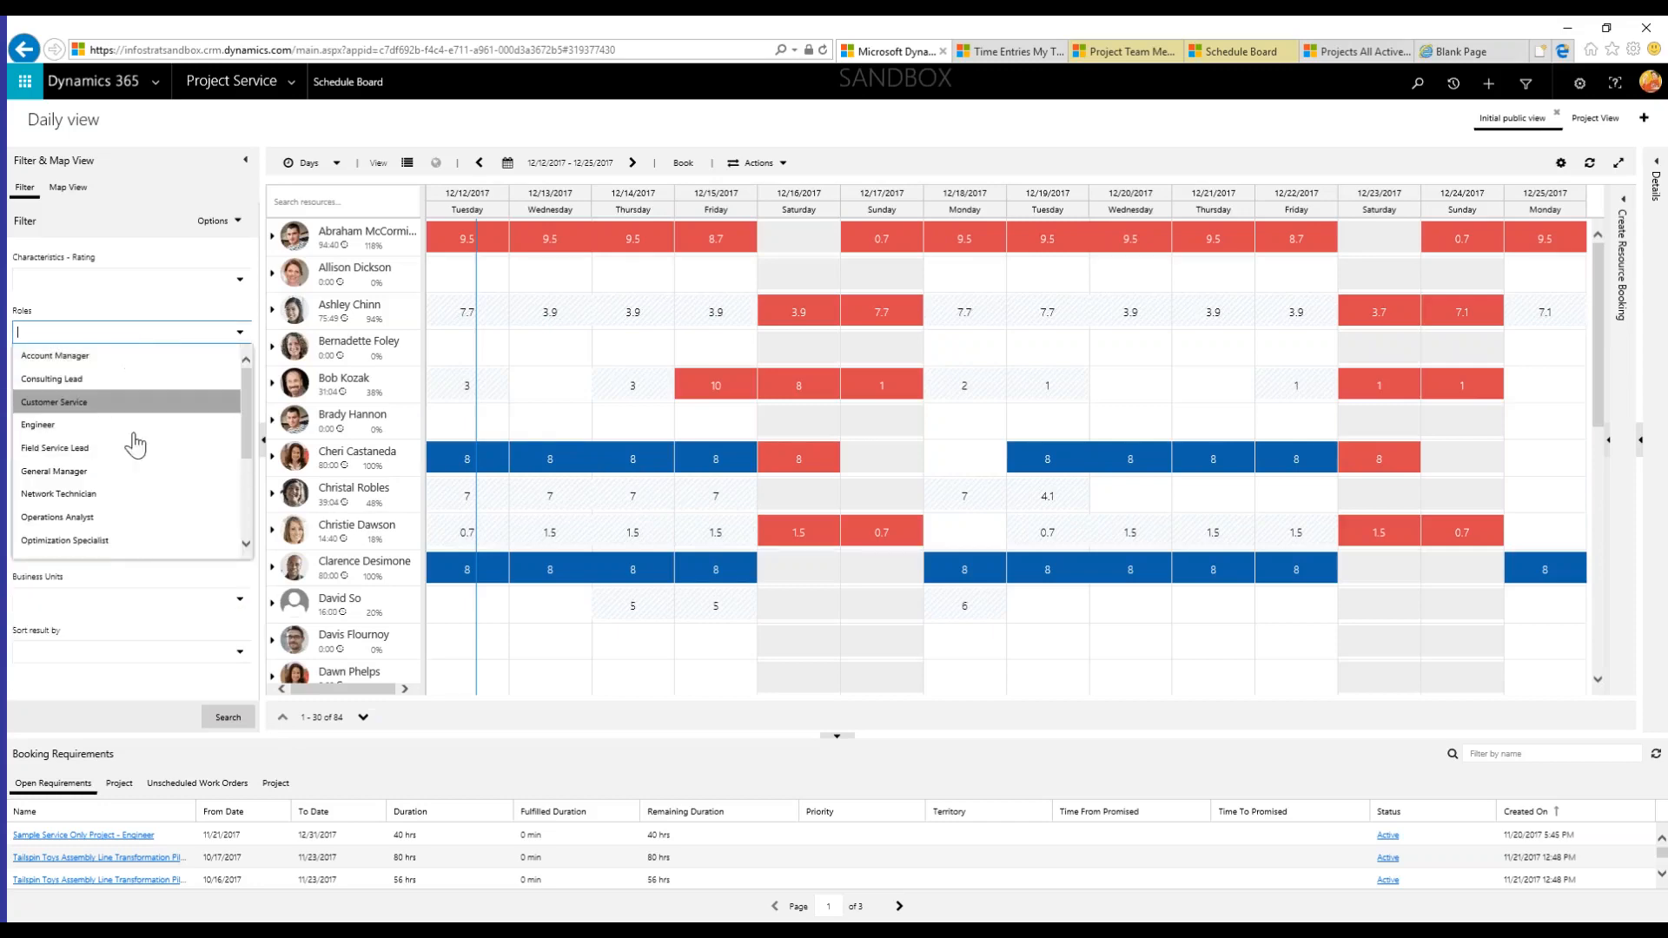
pyautogui.click(246, 544)
pyautogui.click(247, 544)
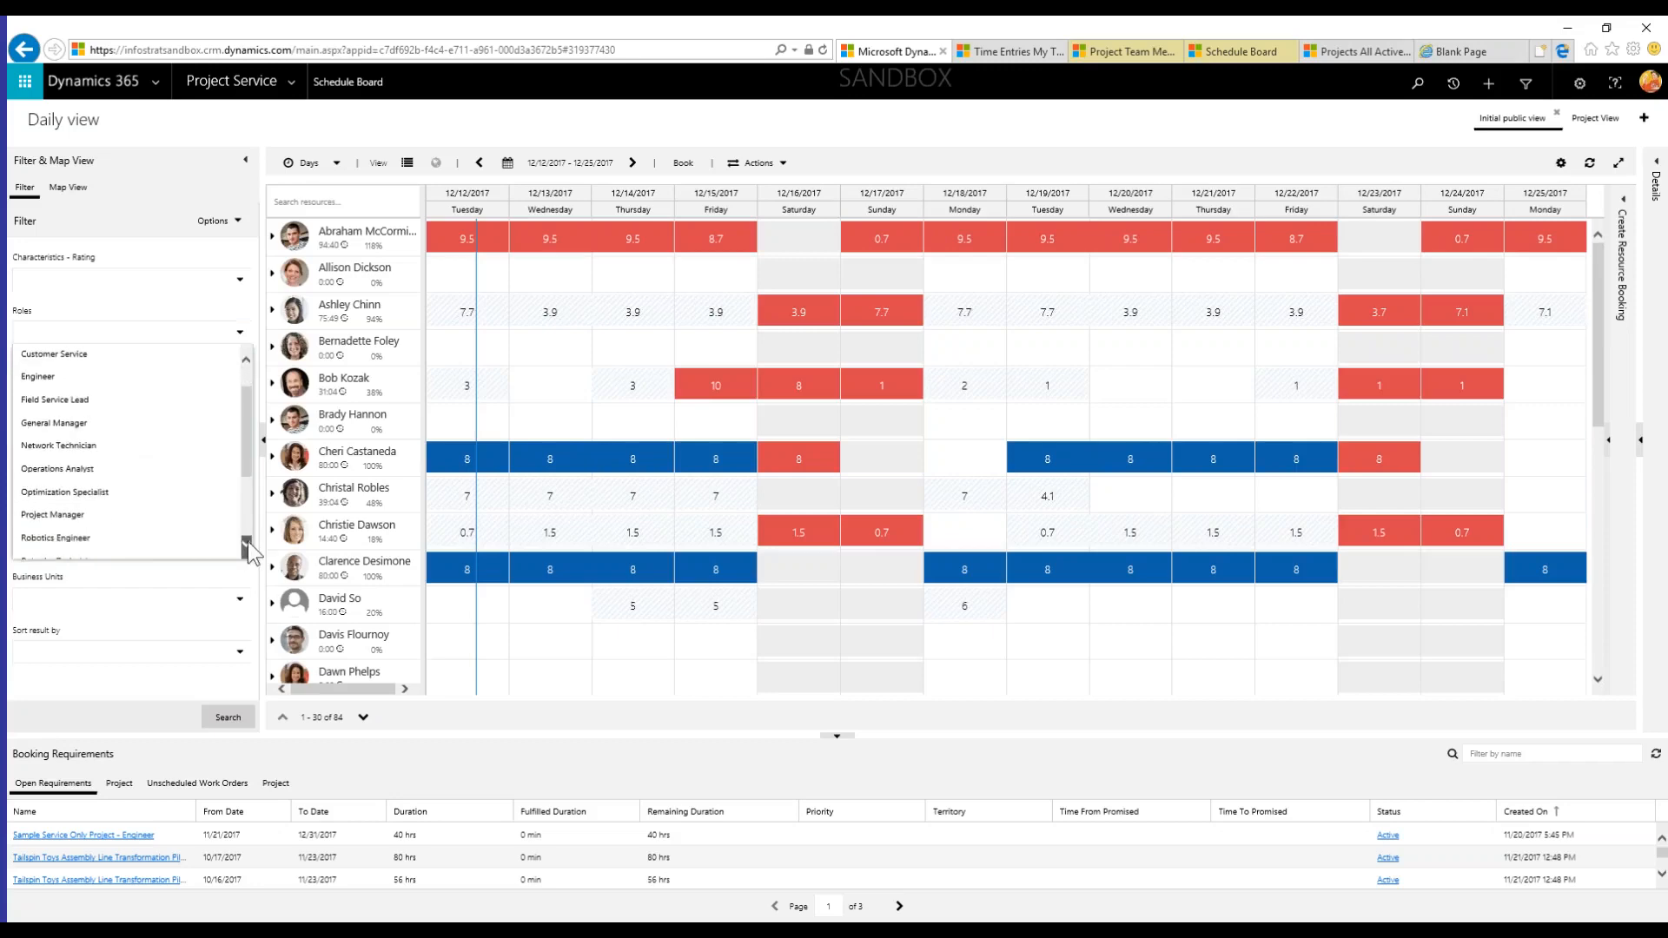
pyautogui.click(149, 511)
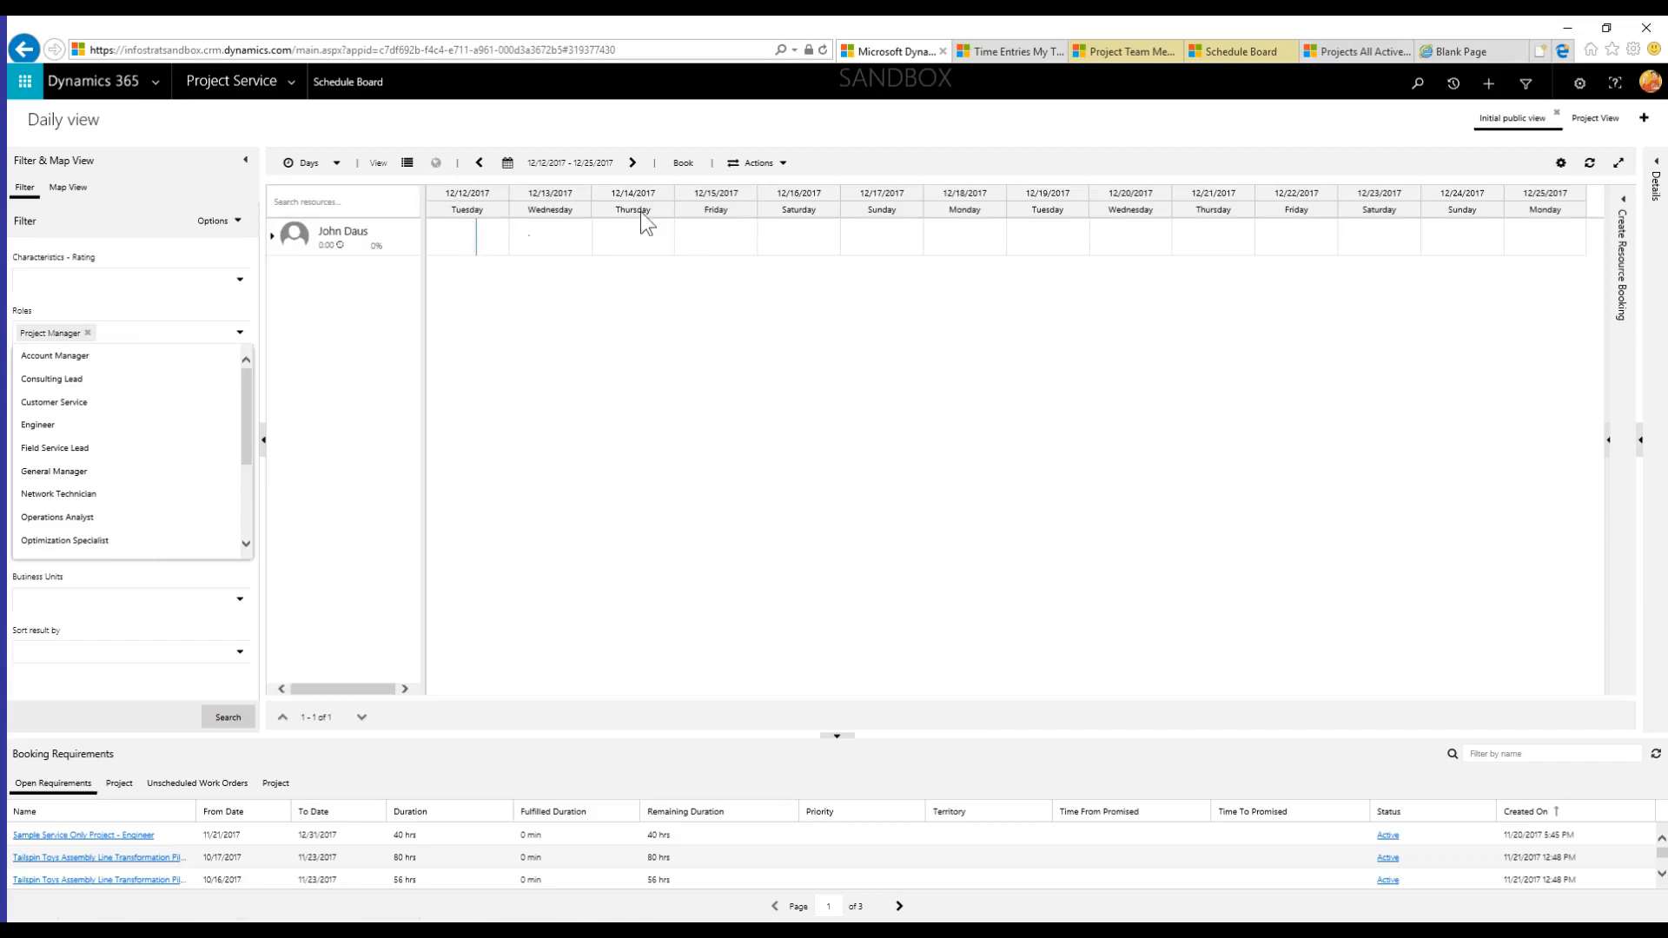
# - From the project booking requirements, hard-book * Network Series All Product Installation to the filtered project manager for 12/15/2017, 8:00 AM to 6:00 PM
pyautogui.click(454, 229)
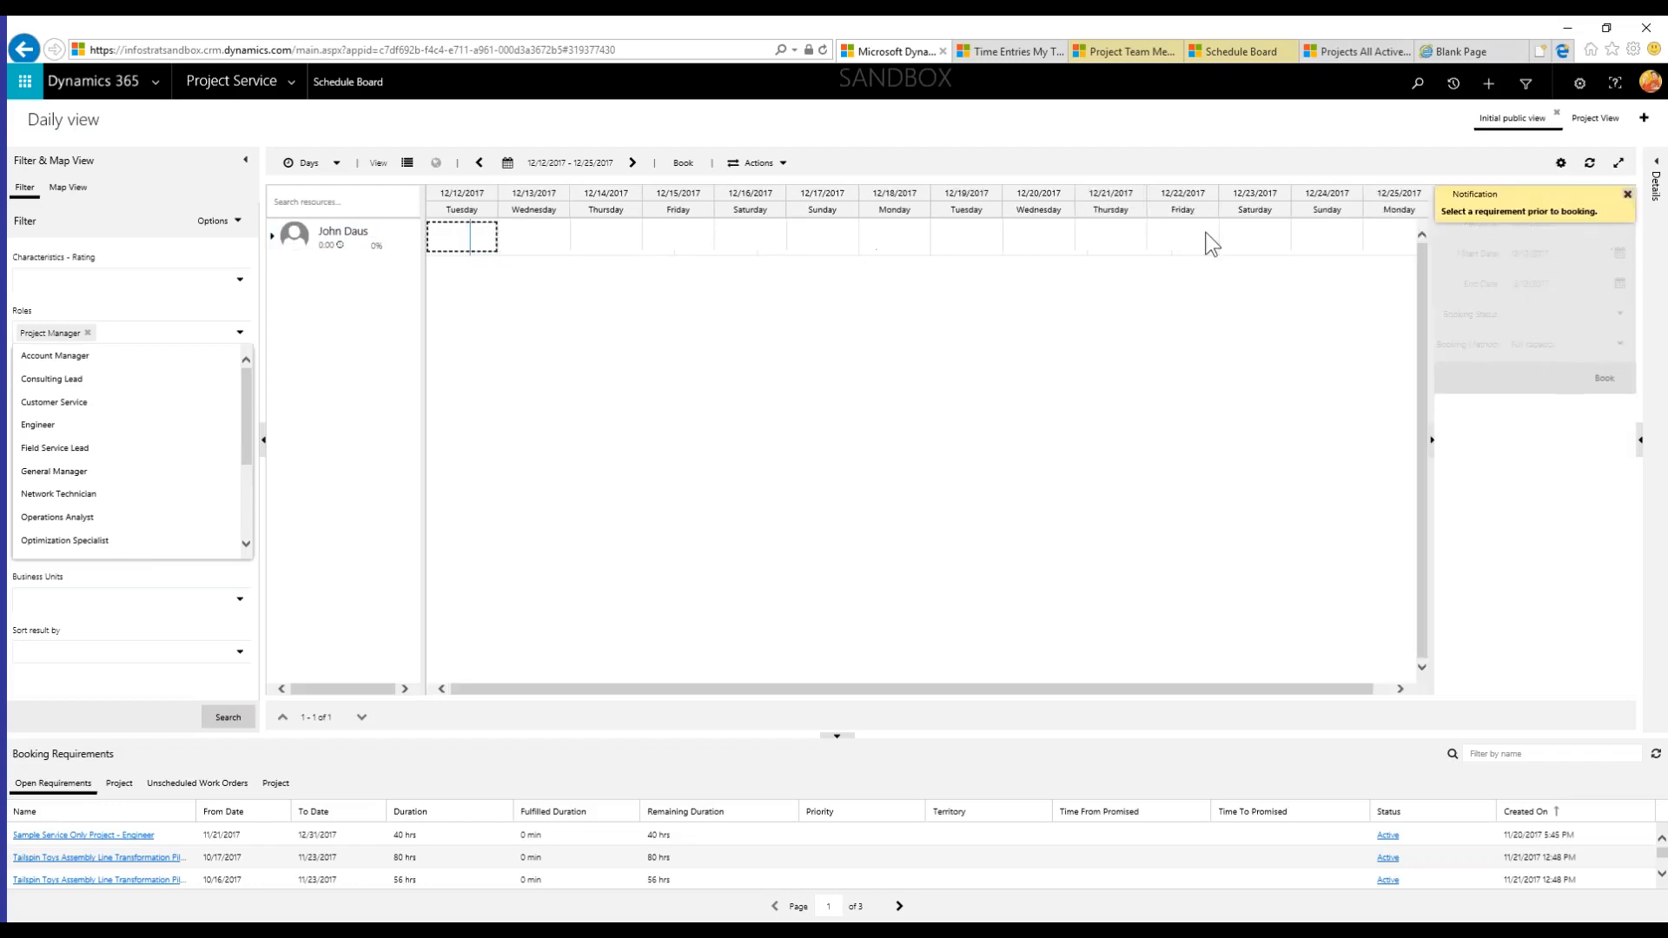
pyautogui.click(1624, 196)
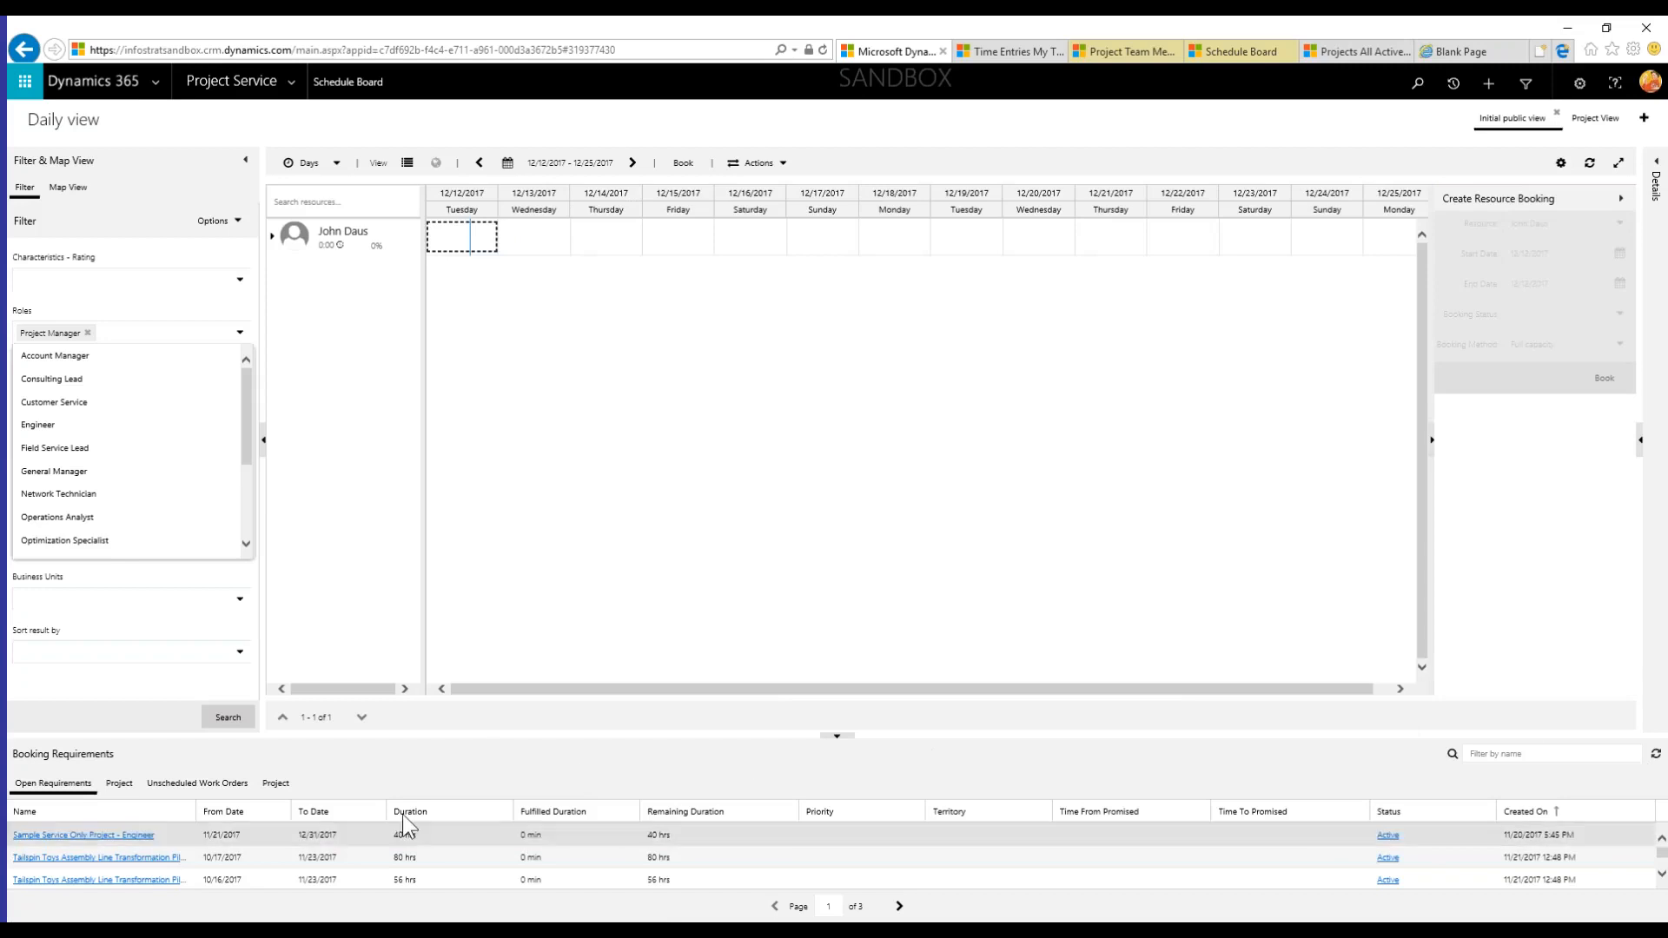
pyautogui.click(118, 785)
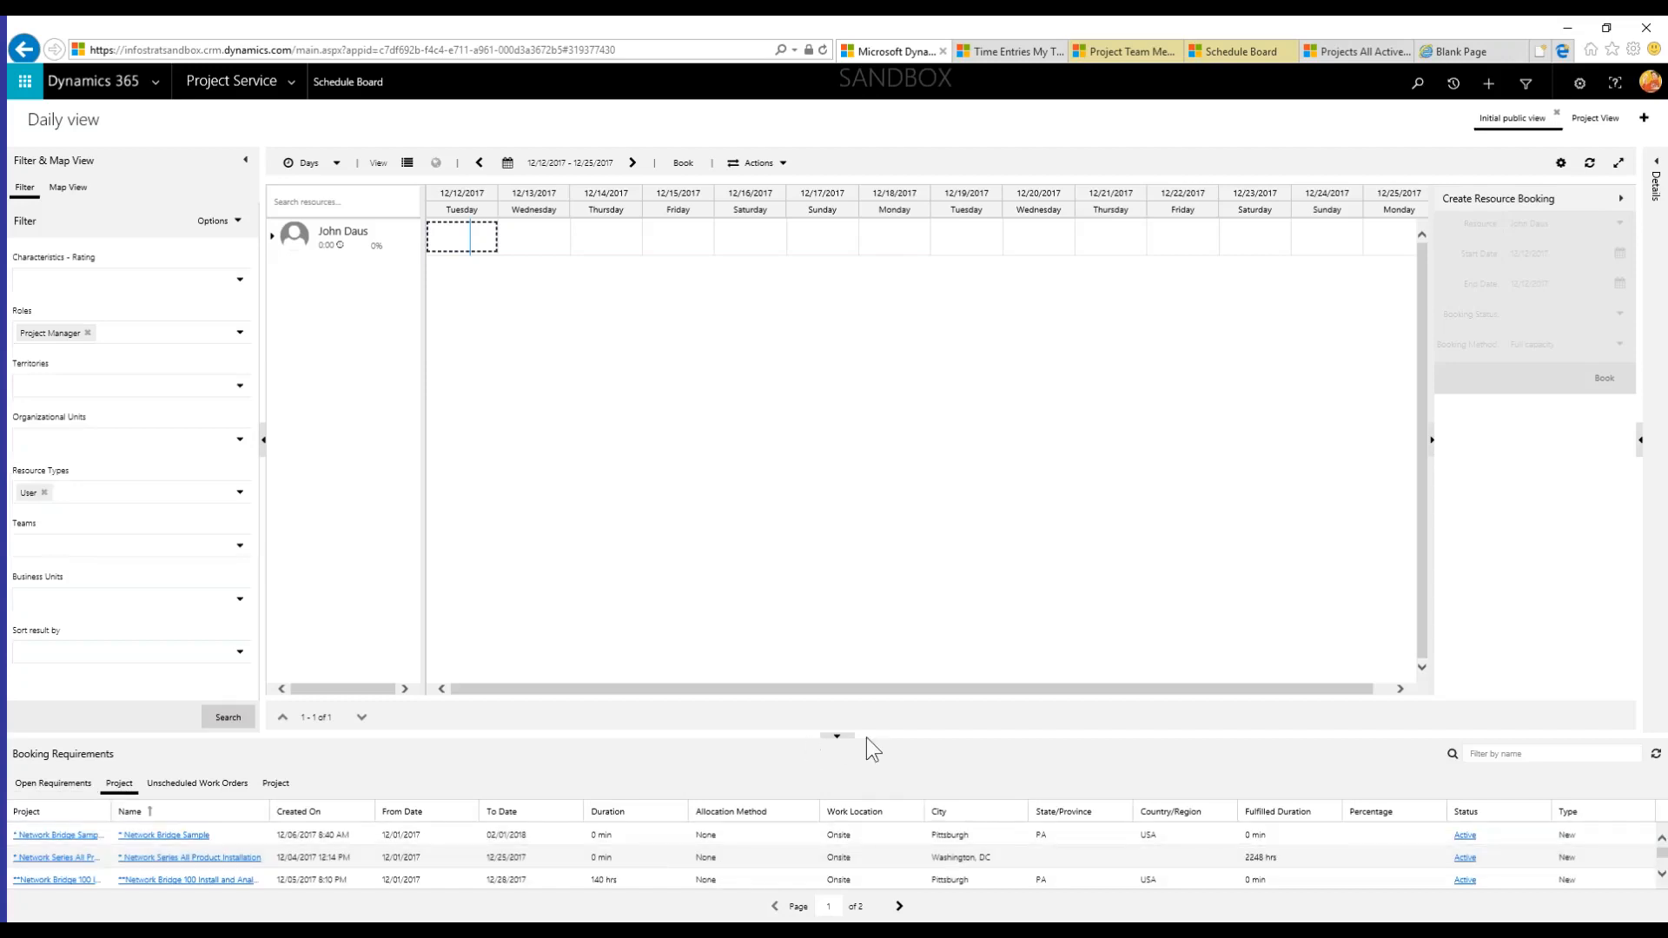
pyautogui.moveTo(849, 624); pyautogui.dragTo(860, 523)
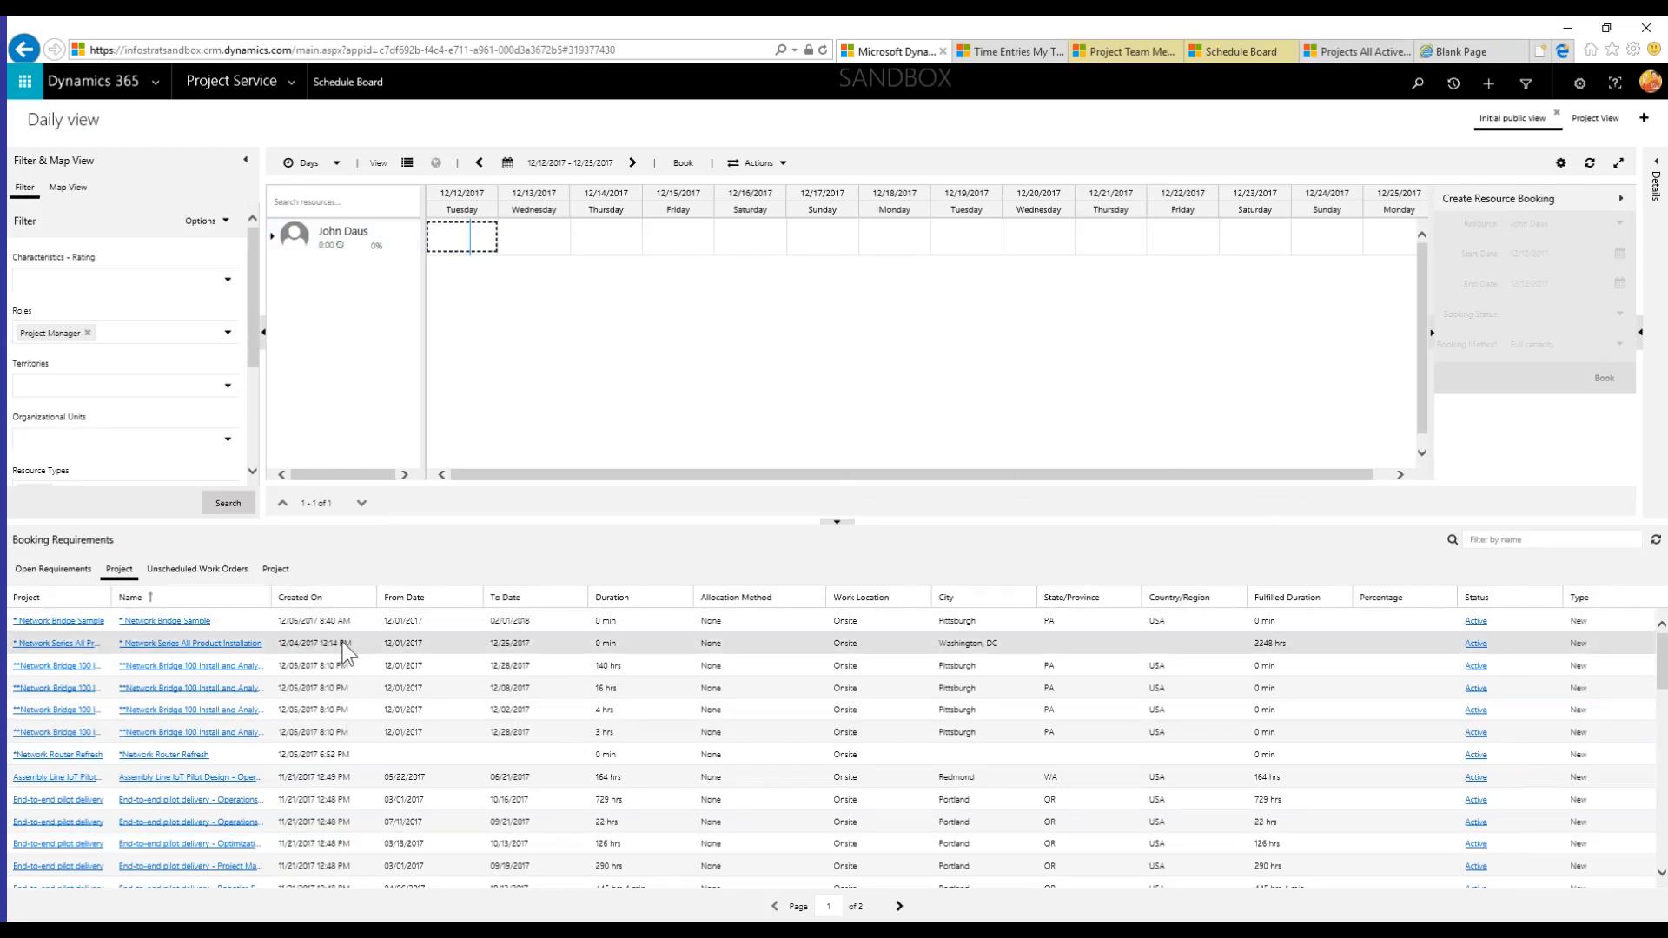
pyautogui.moveTo(345, 643); pyautogui.dragTo(648, 220)
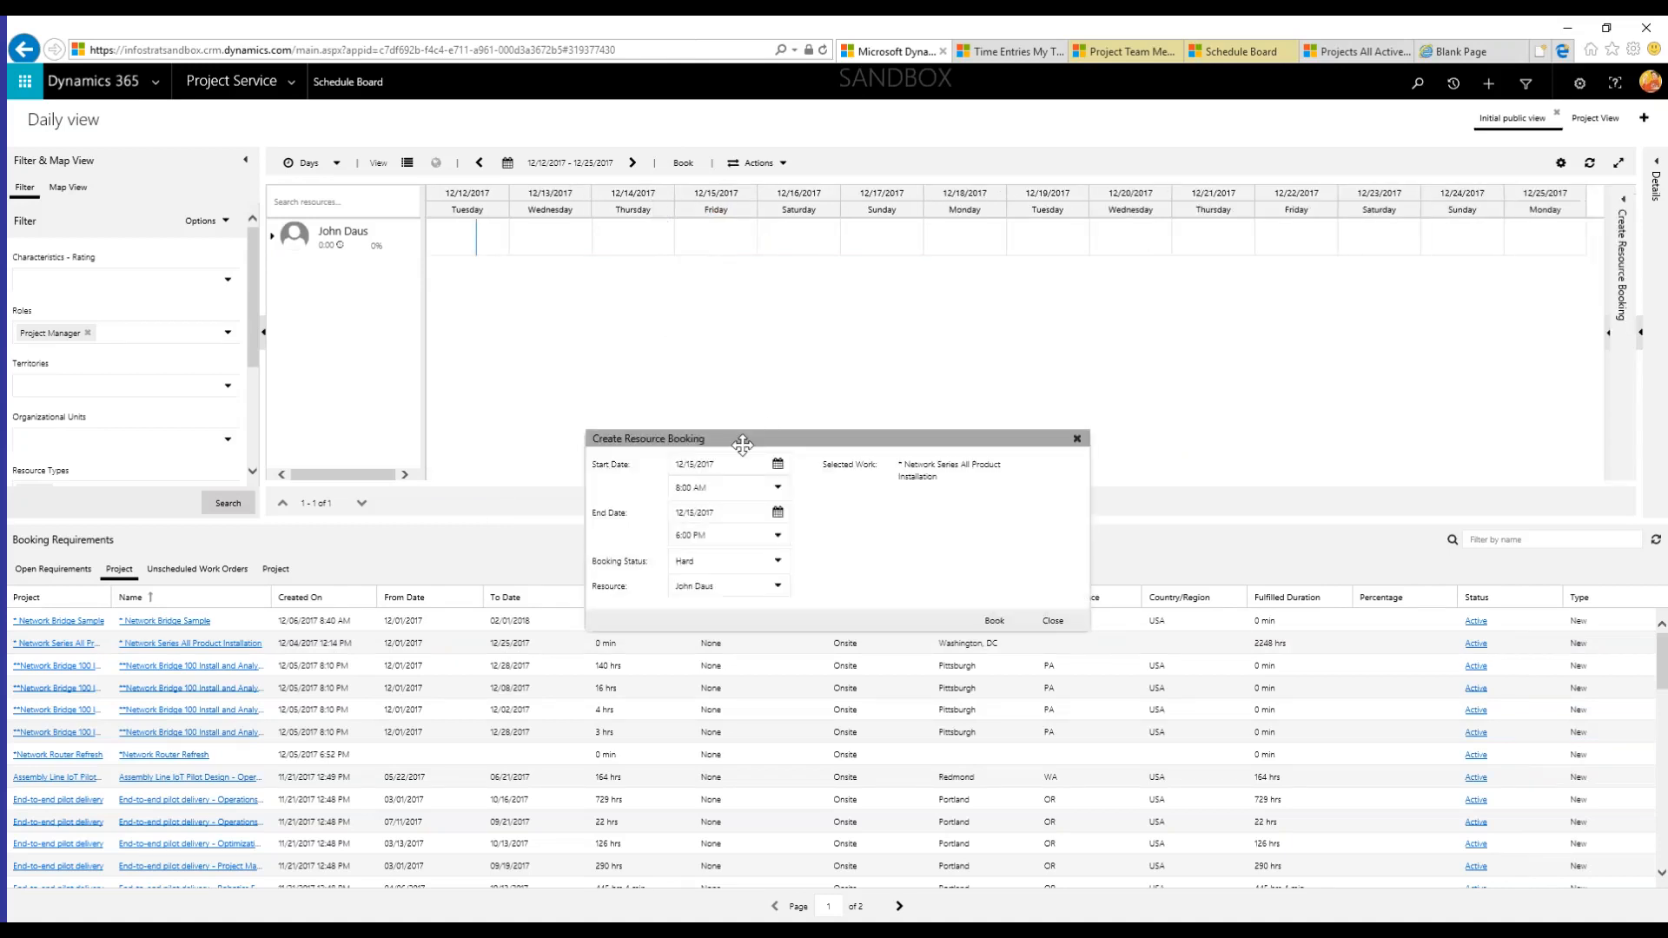
pyautogui.click(994, 620)
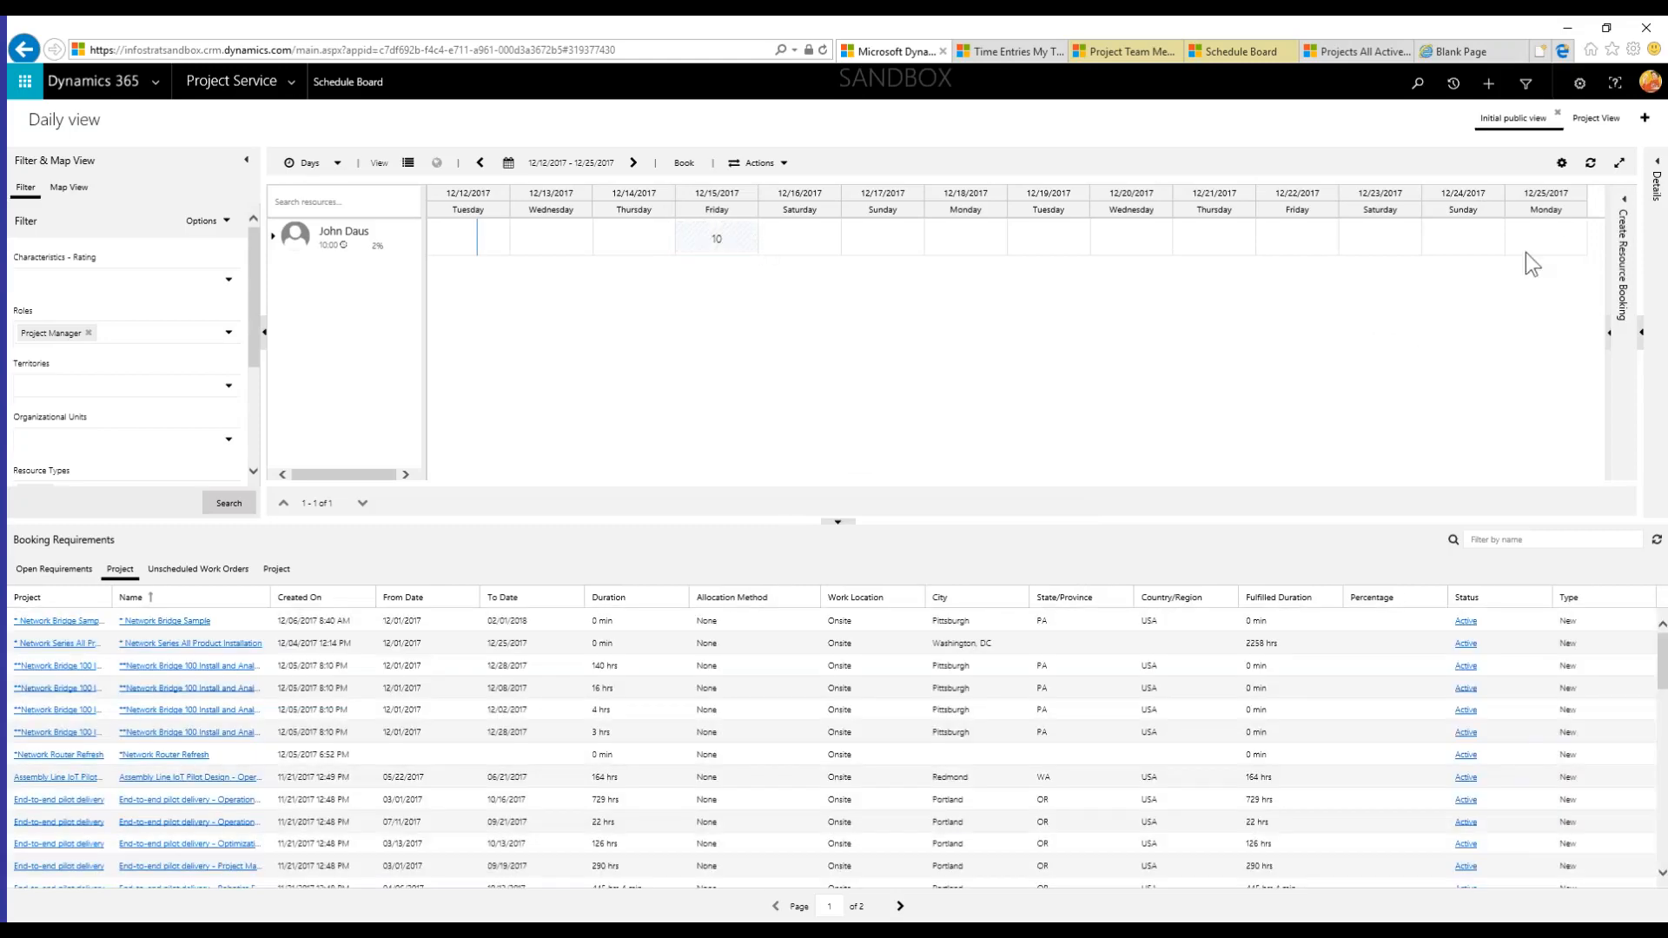
# - Show the Project View's monthly schedule board and collapse its filter pane
pyautogui.click(1599, 127)
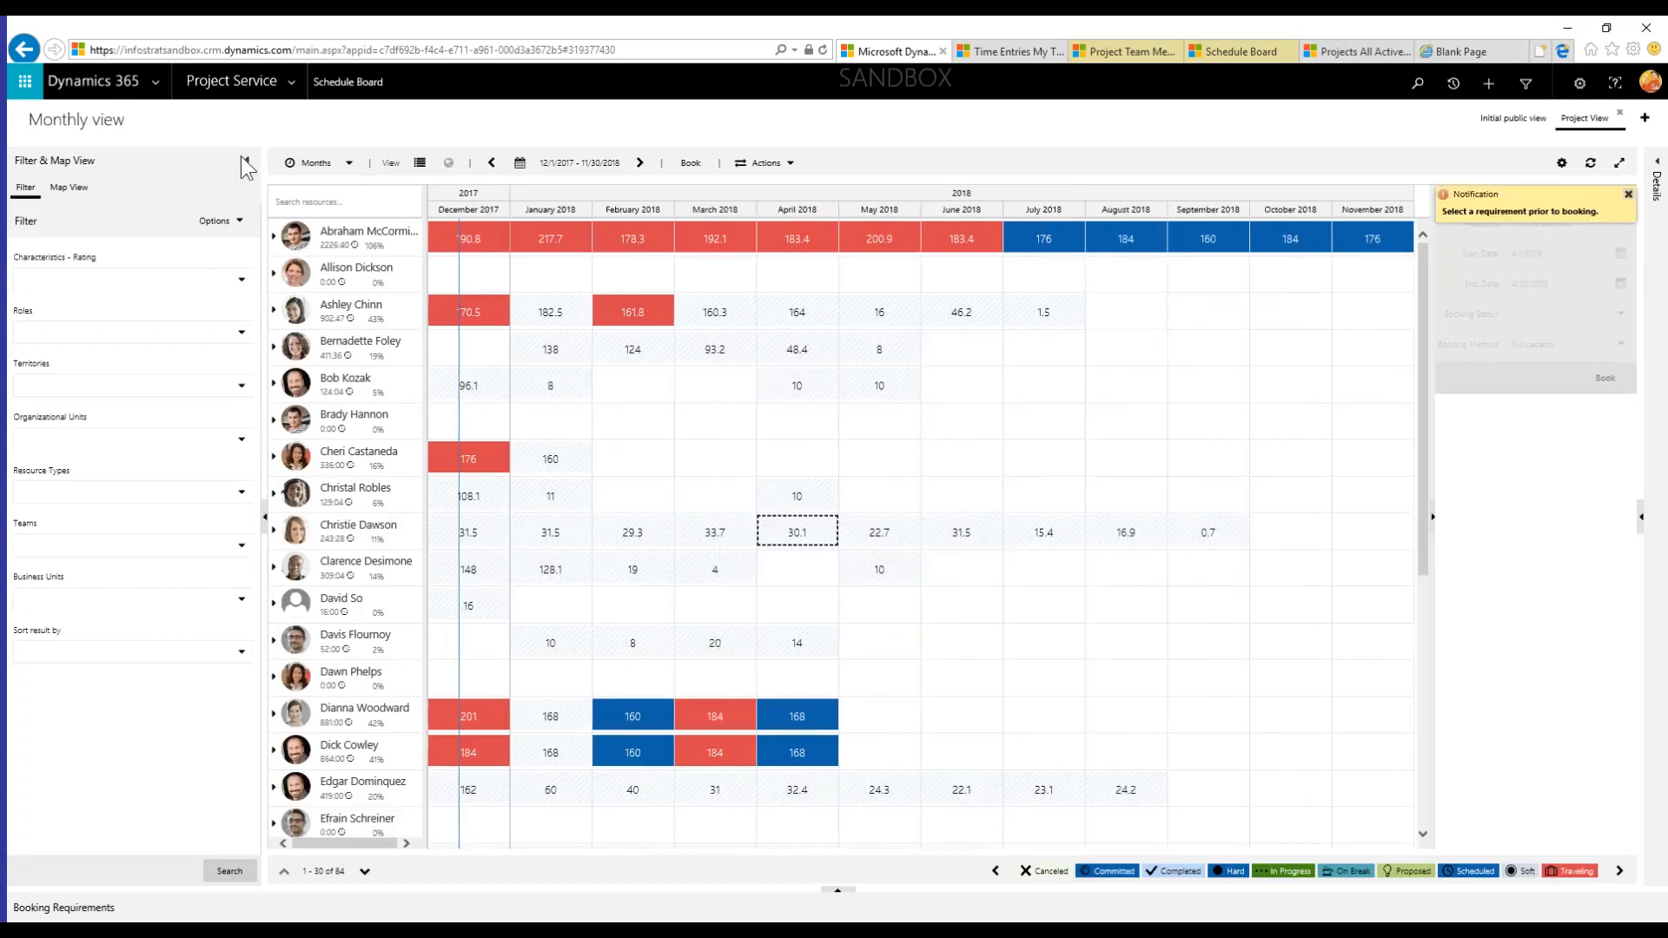
pyautogui.click(245, 157)
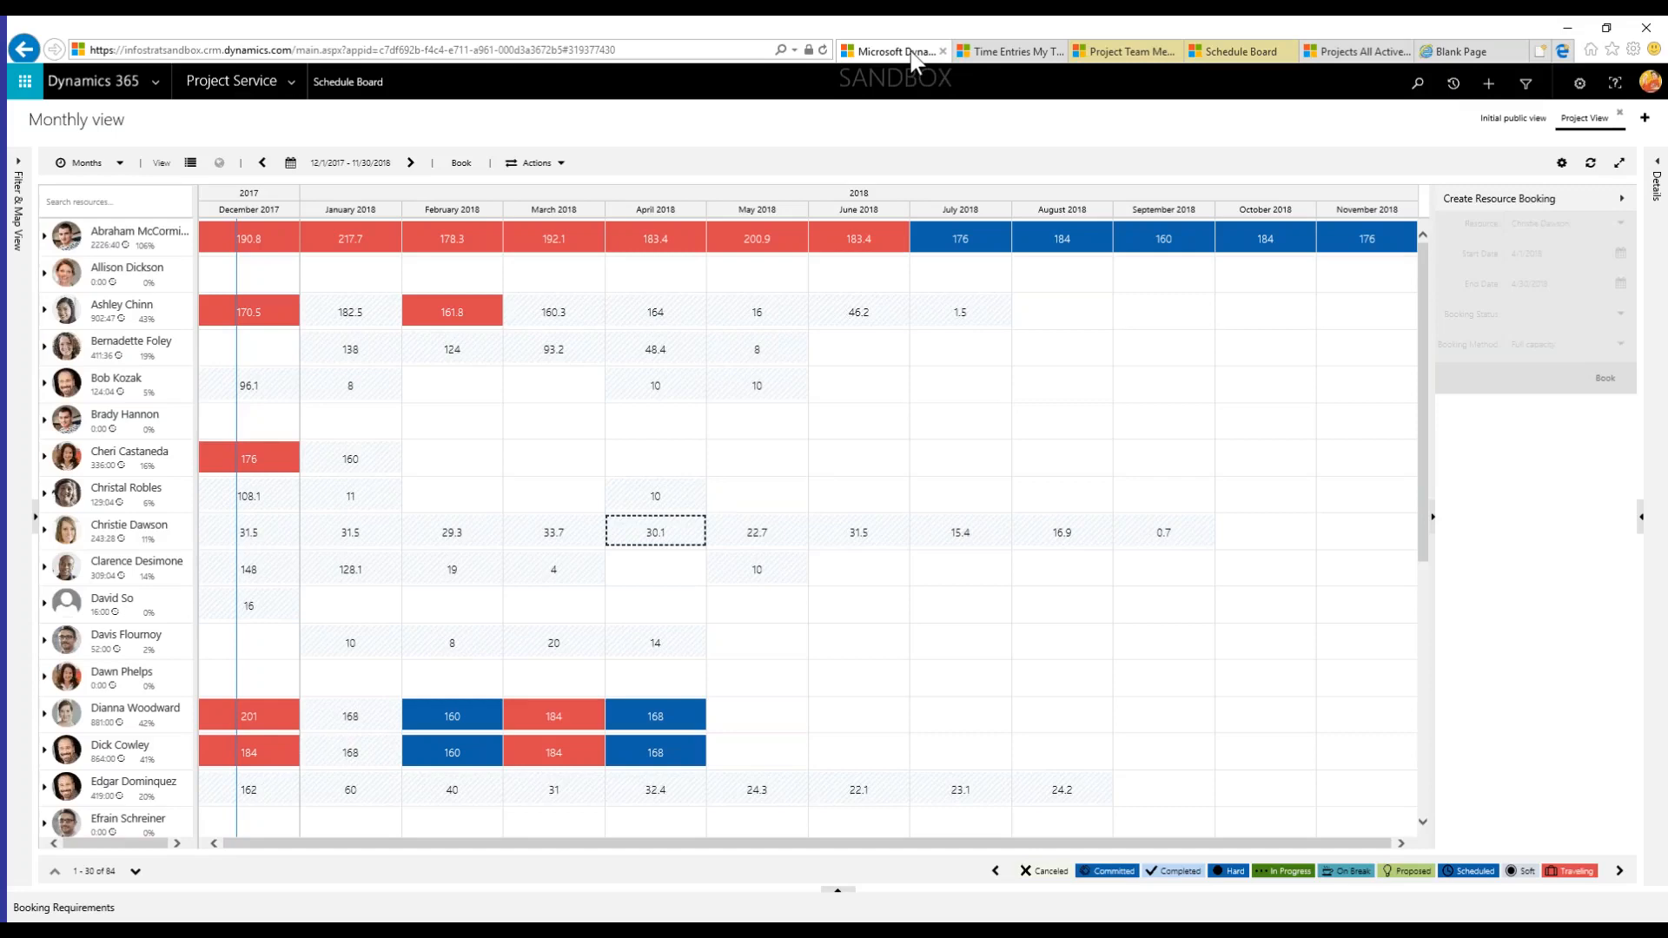
# - In My Time Entries by Date, open the 12/1/2017 Kick-off project entry, dismiss the script error and check its project task lookup
pyautogui.click(988, 51)
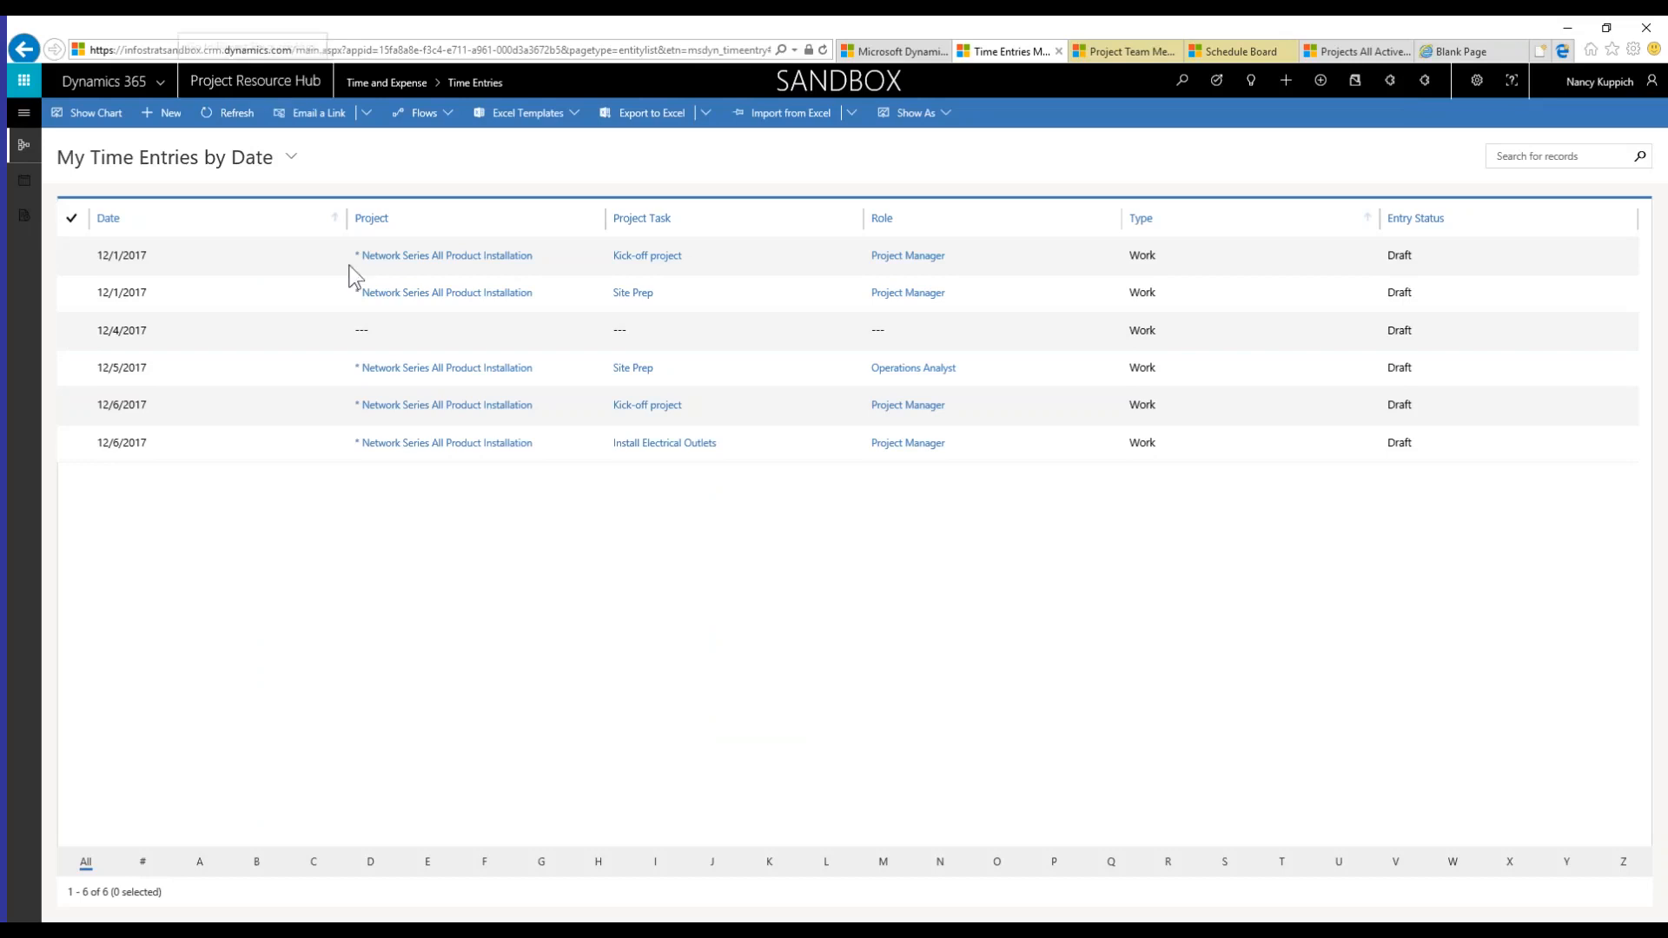
pyautogui.click(556, 260)
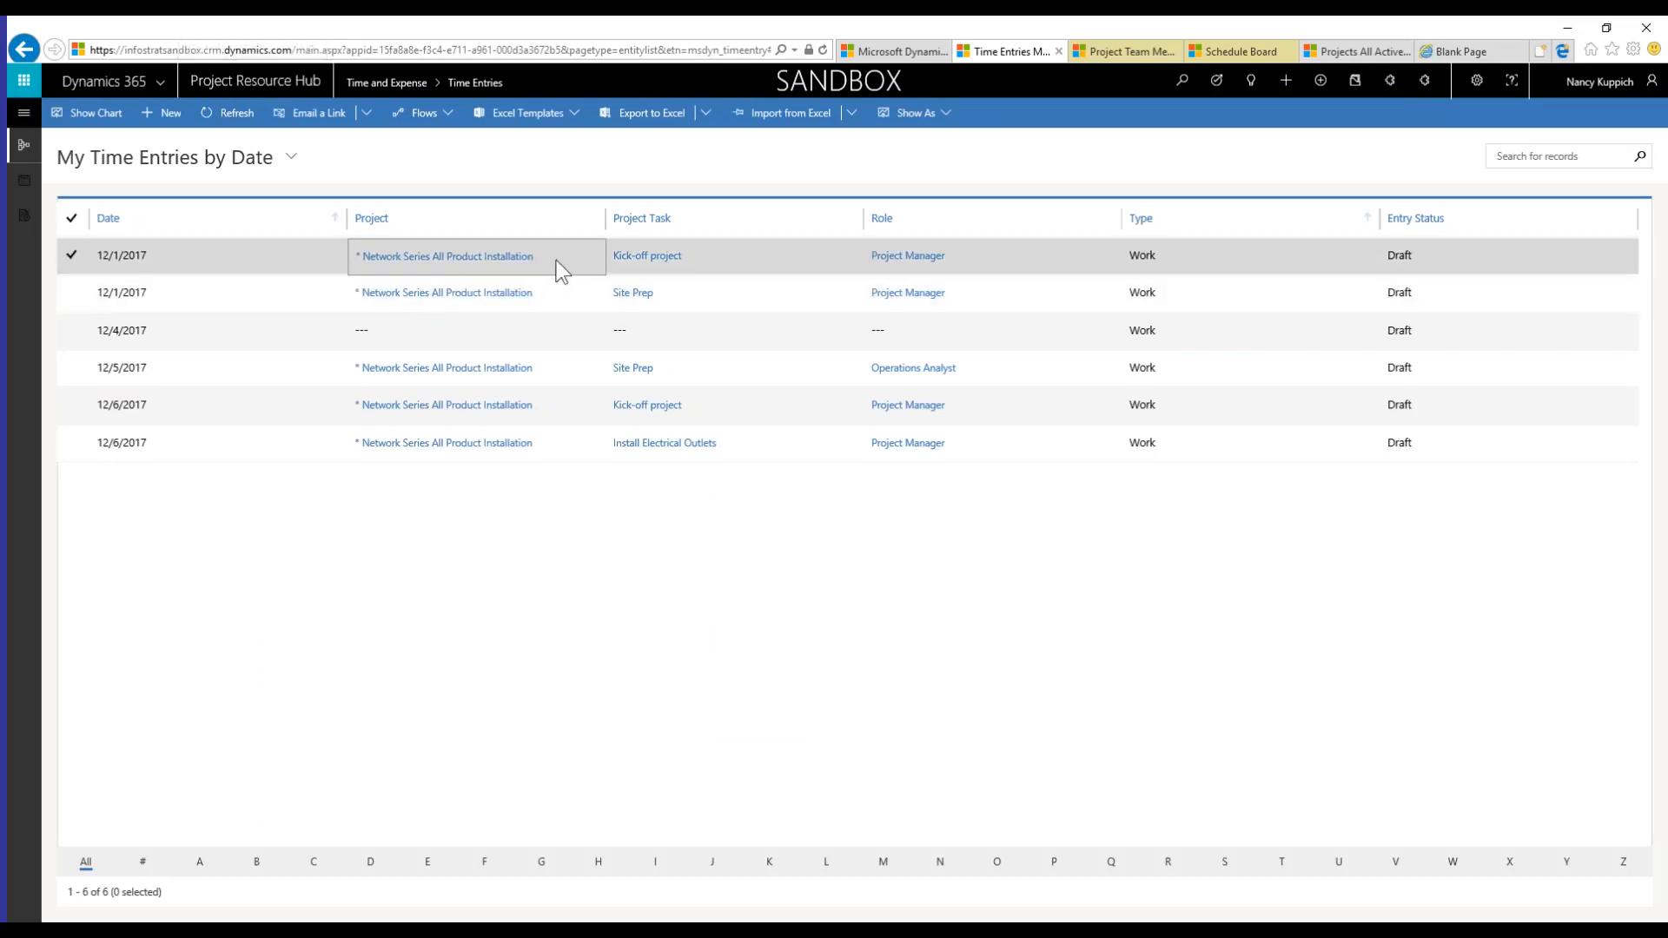
pyautogui.doubleClick(734, 252)
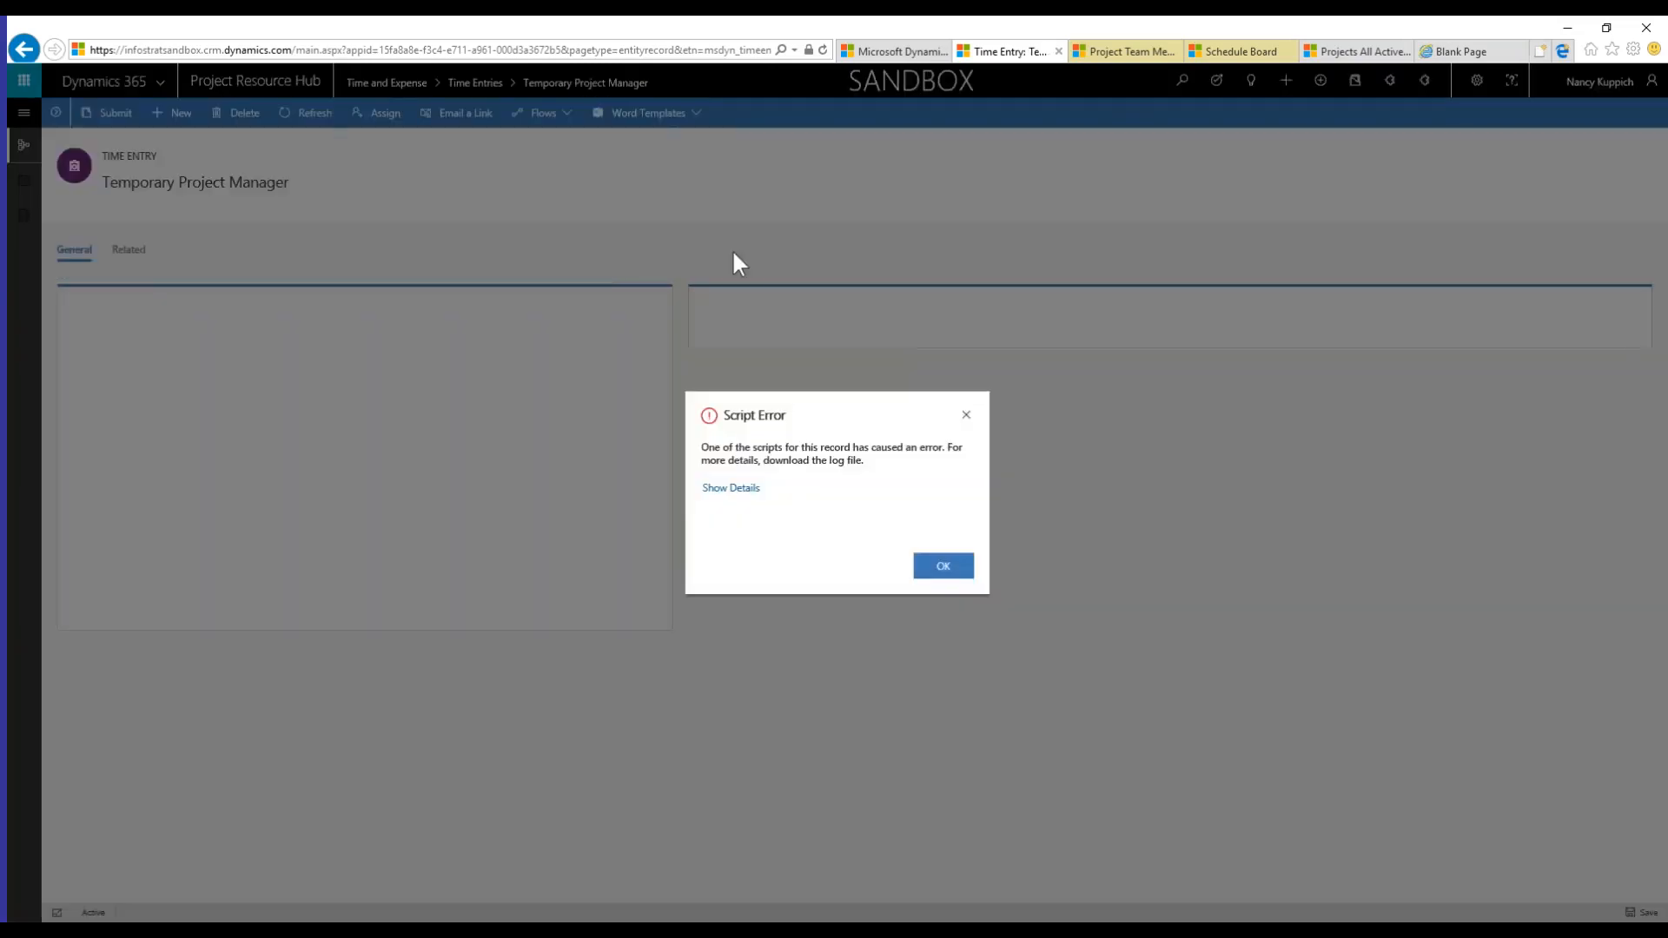
pyautogui.click(951, 567)
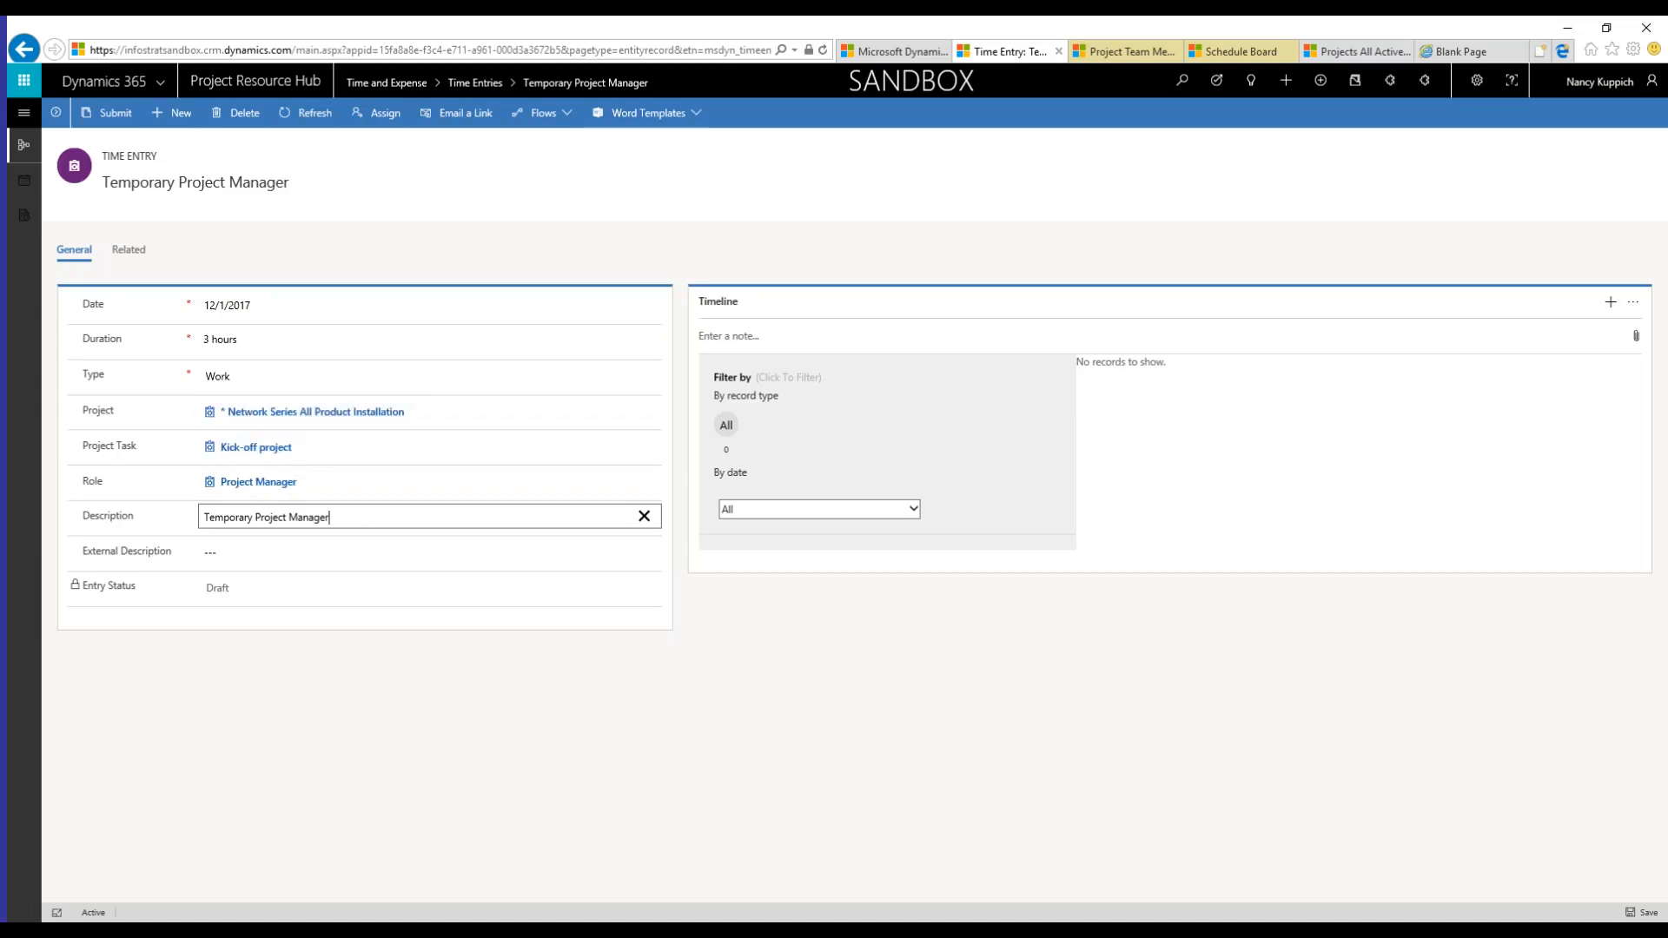
pyautogui.click(652, 447)
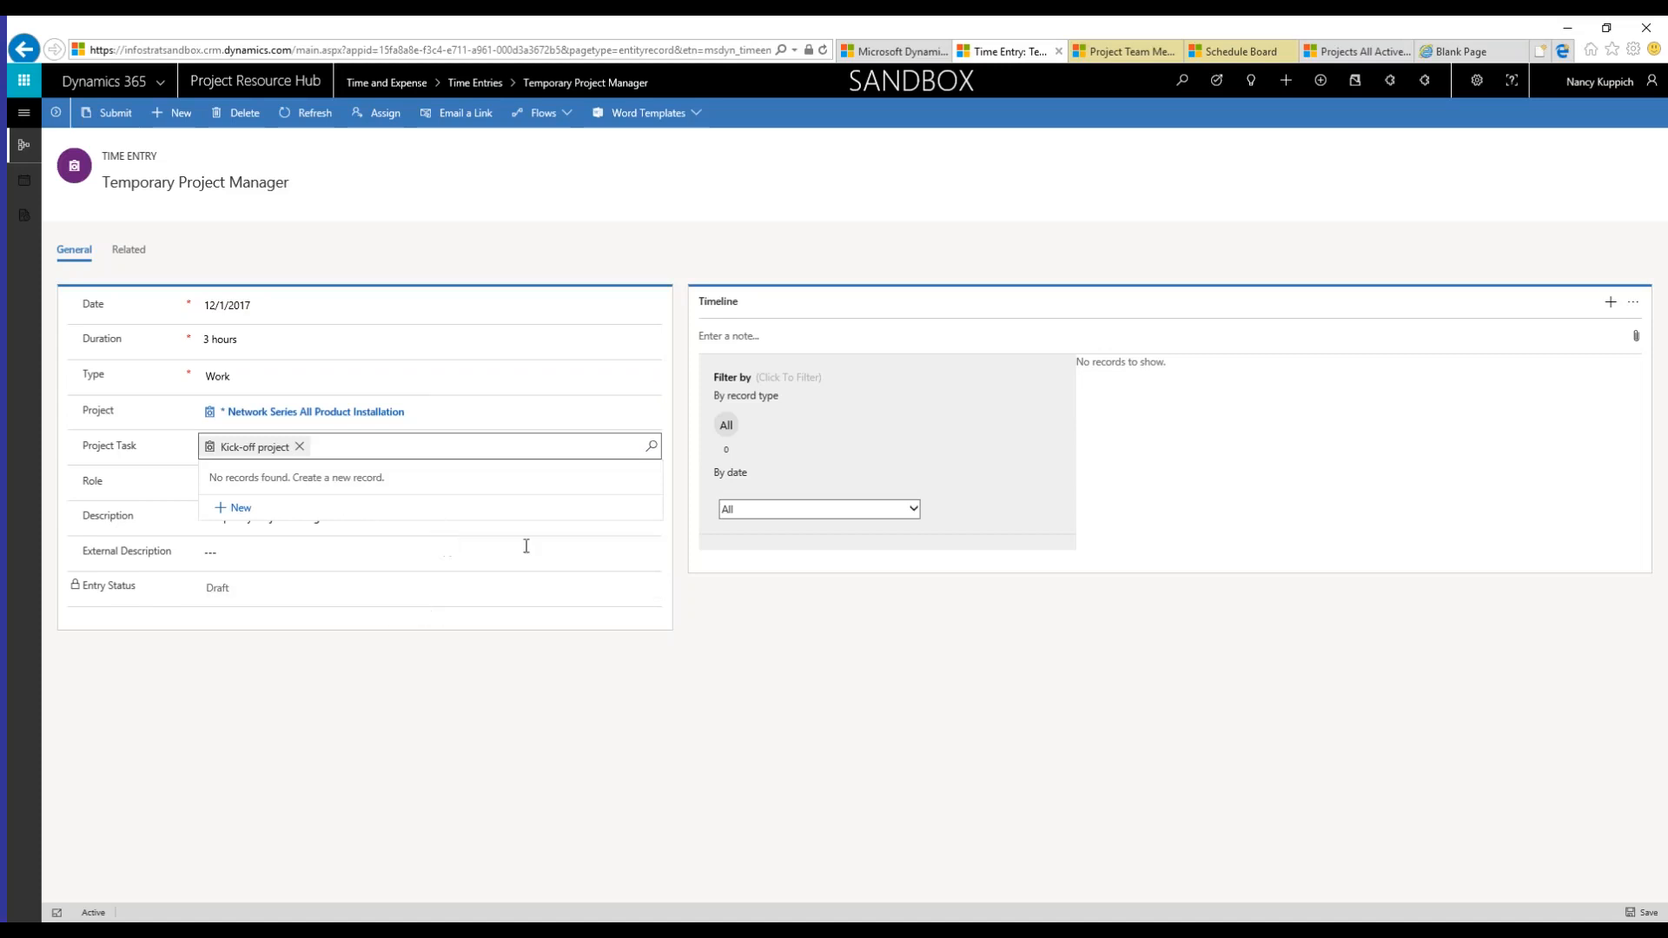
pyautogui.click(826, 639)
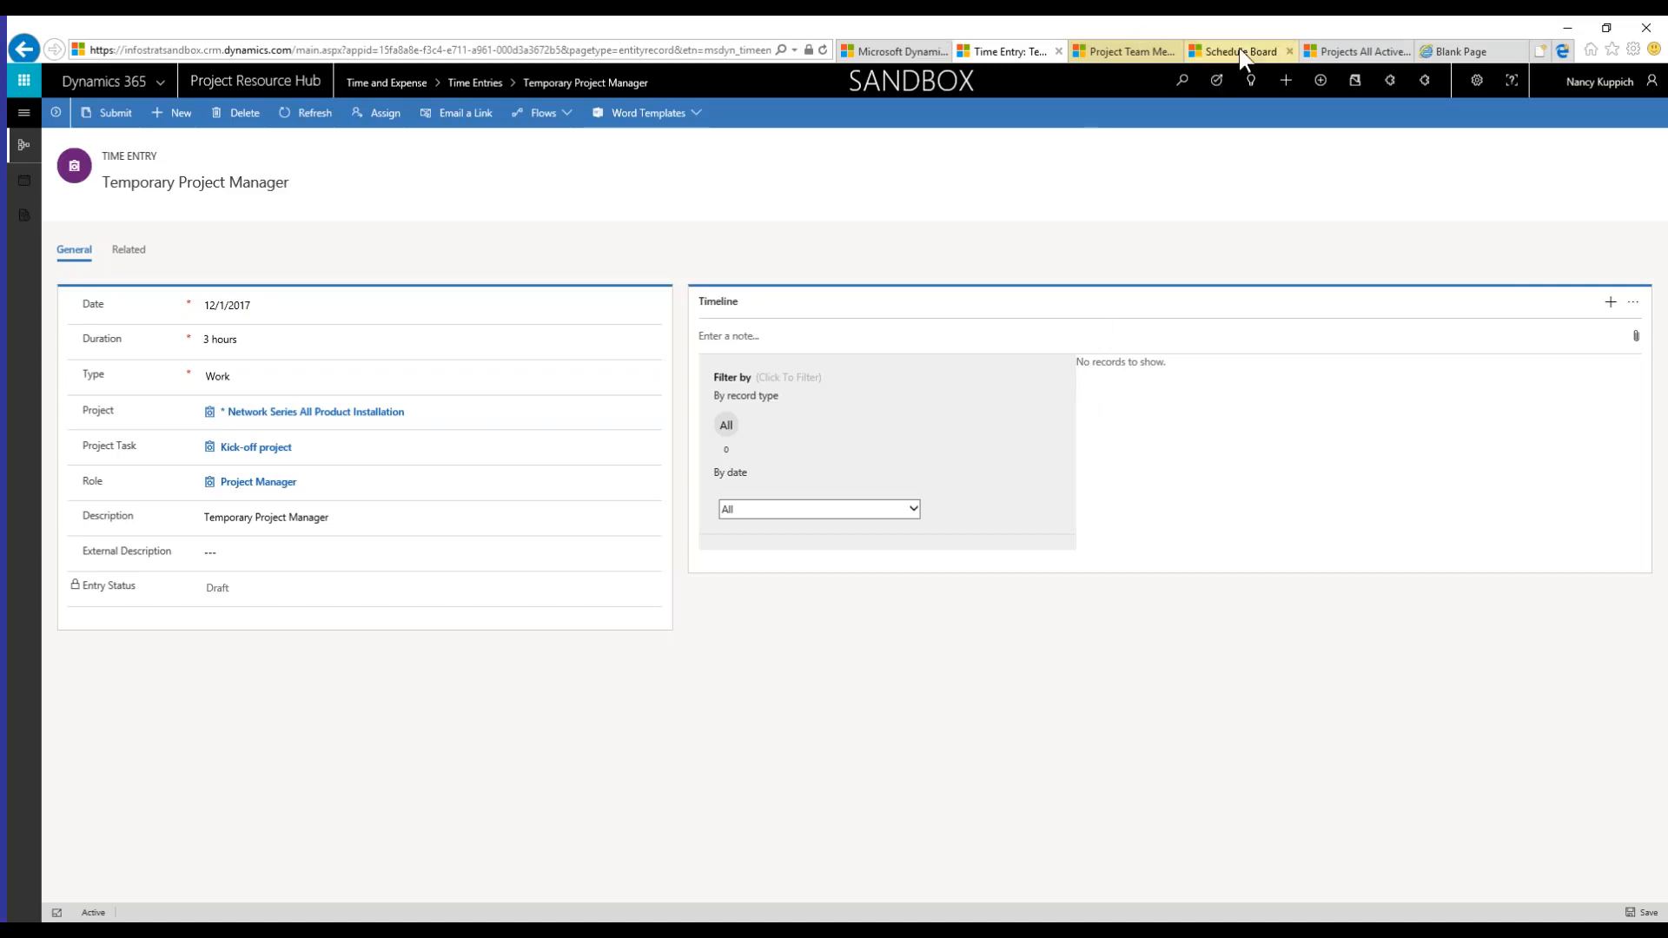
# - Open the Project Service time entries calendar from the schedule board and show the week of December 3 - December 9, 2017
pyautogui.click(895, 52)
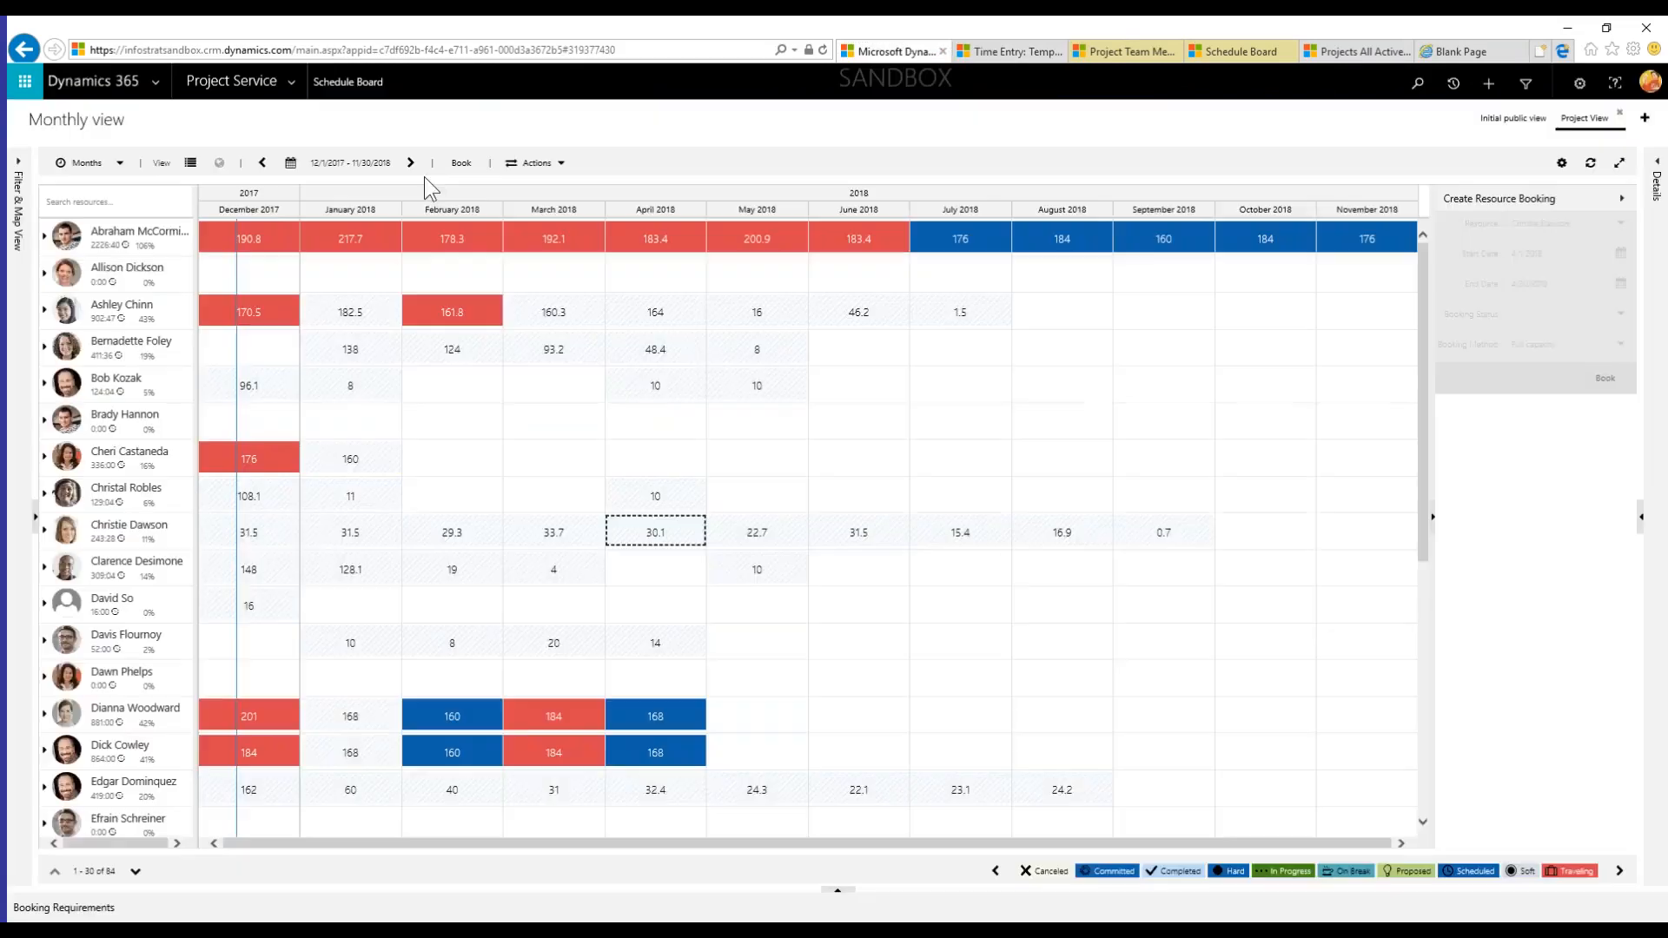
pyautogui.click(289, 87)
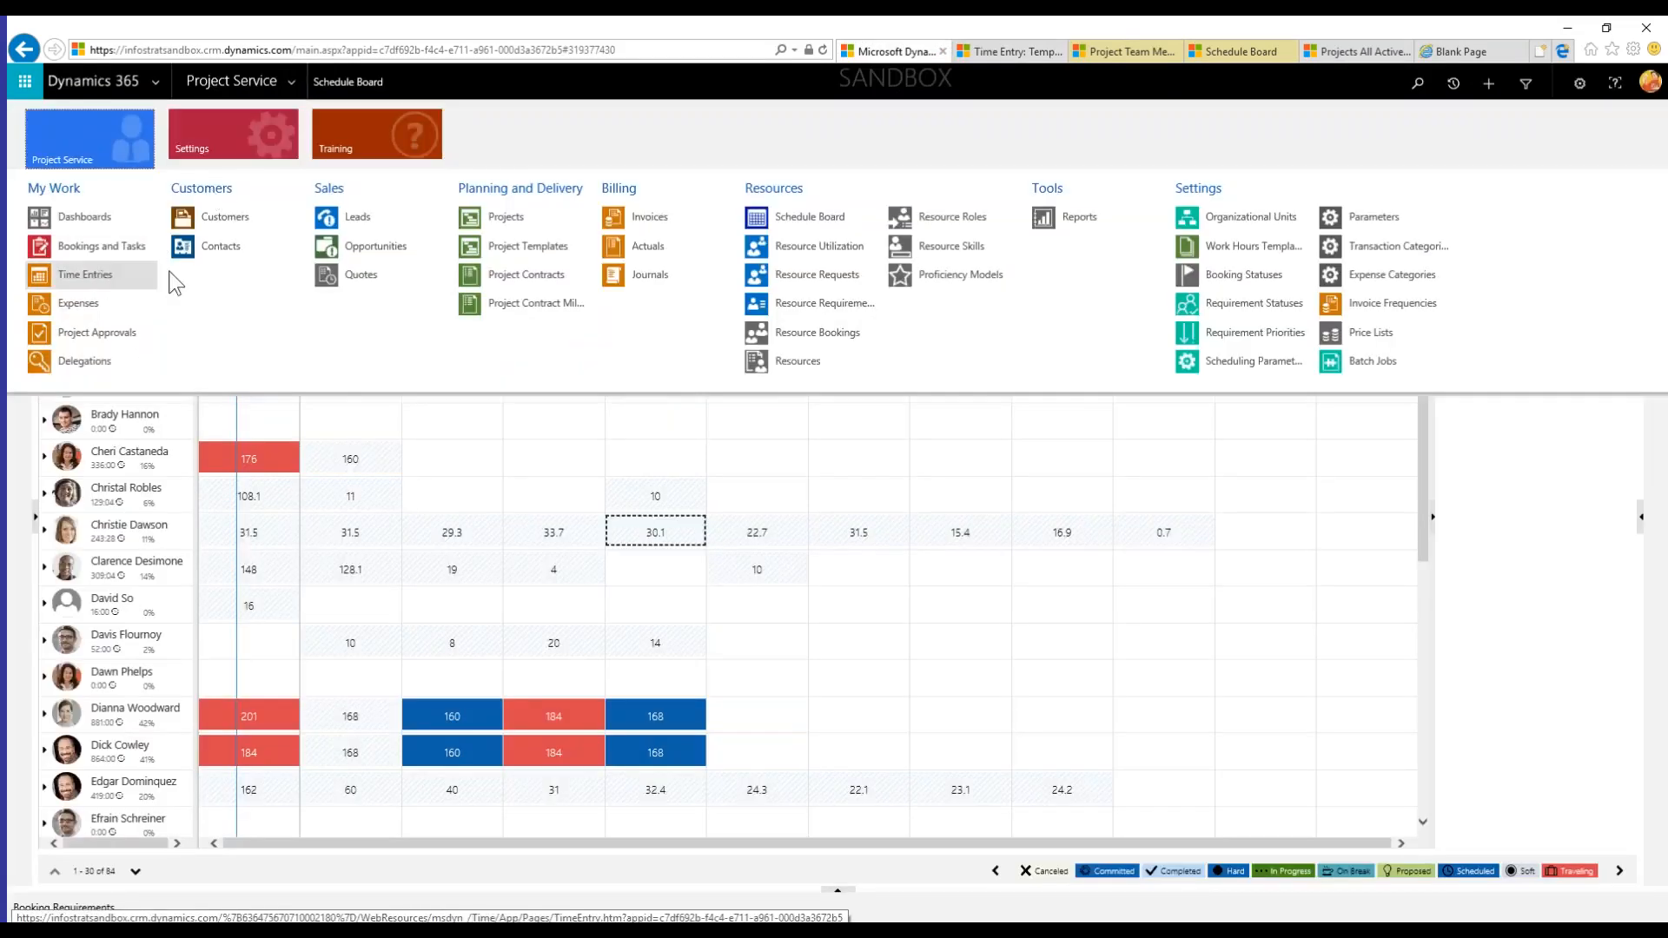
pyautogui.click(106, 273)
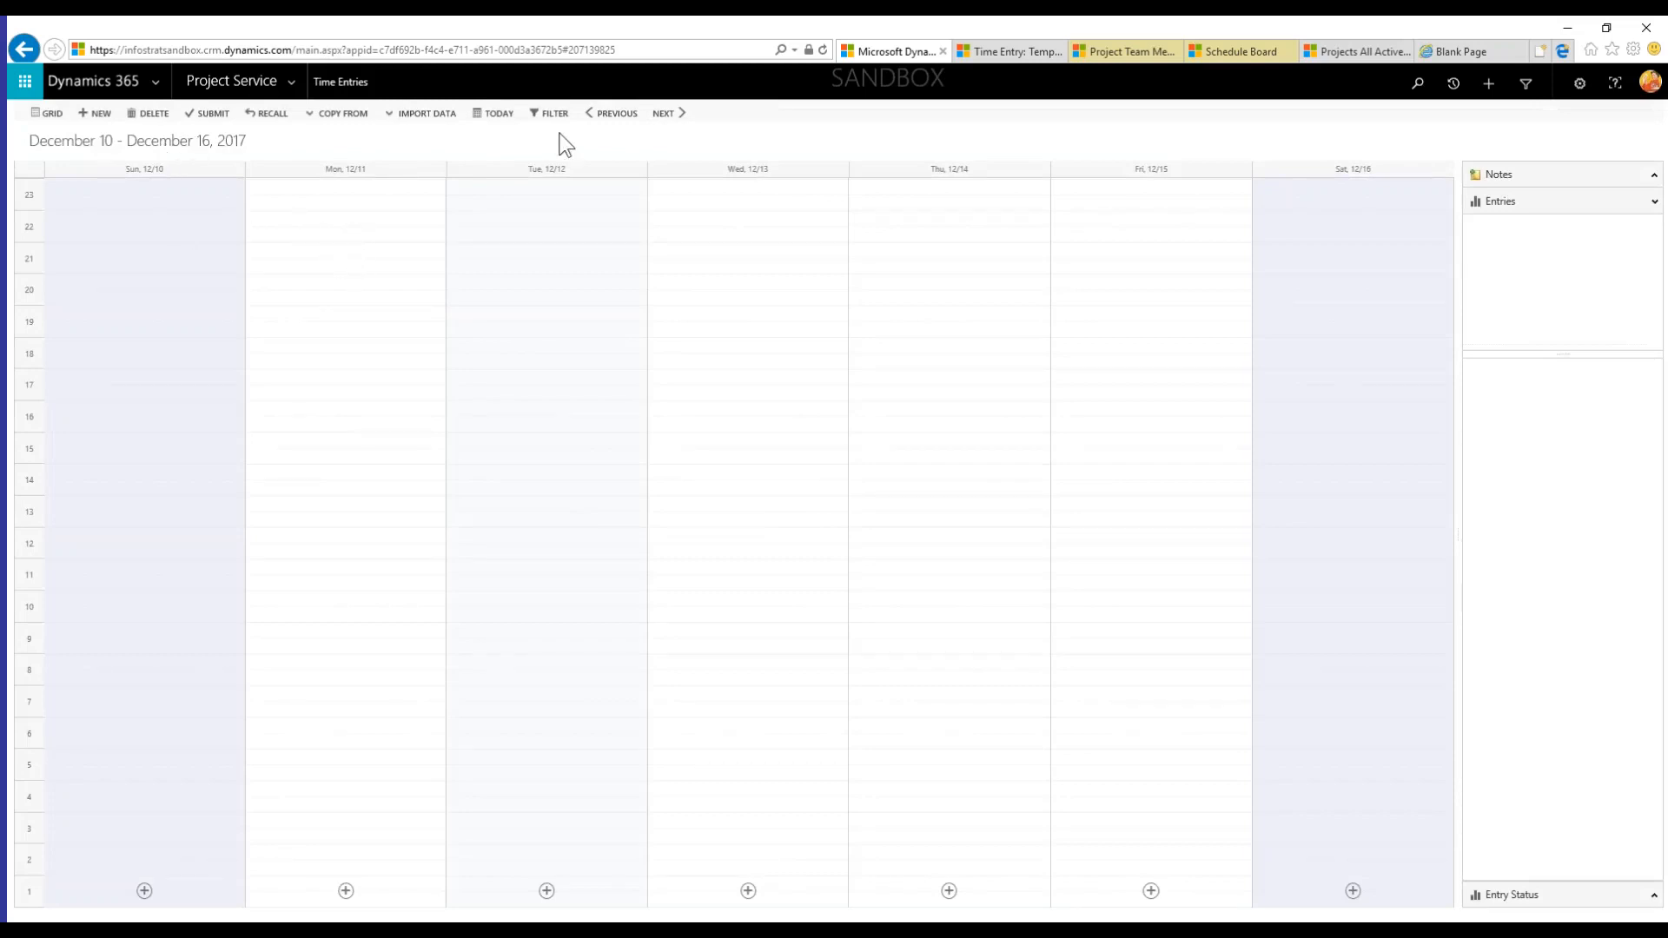
pyautogui.click(599, 113)
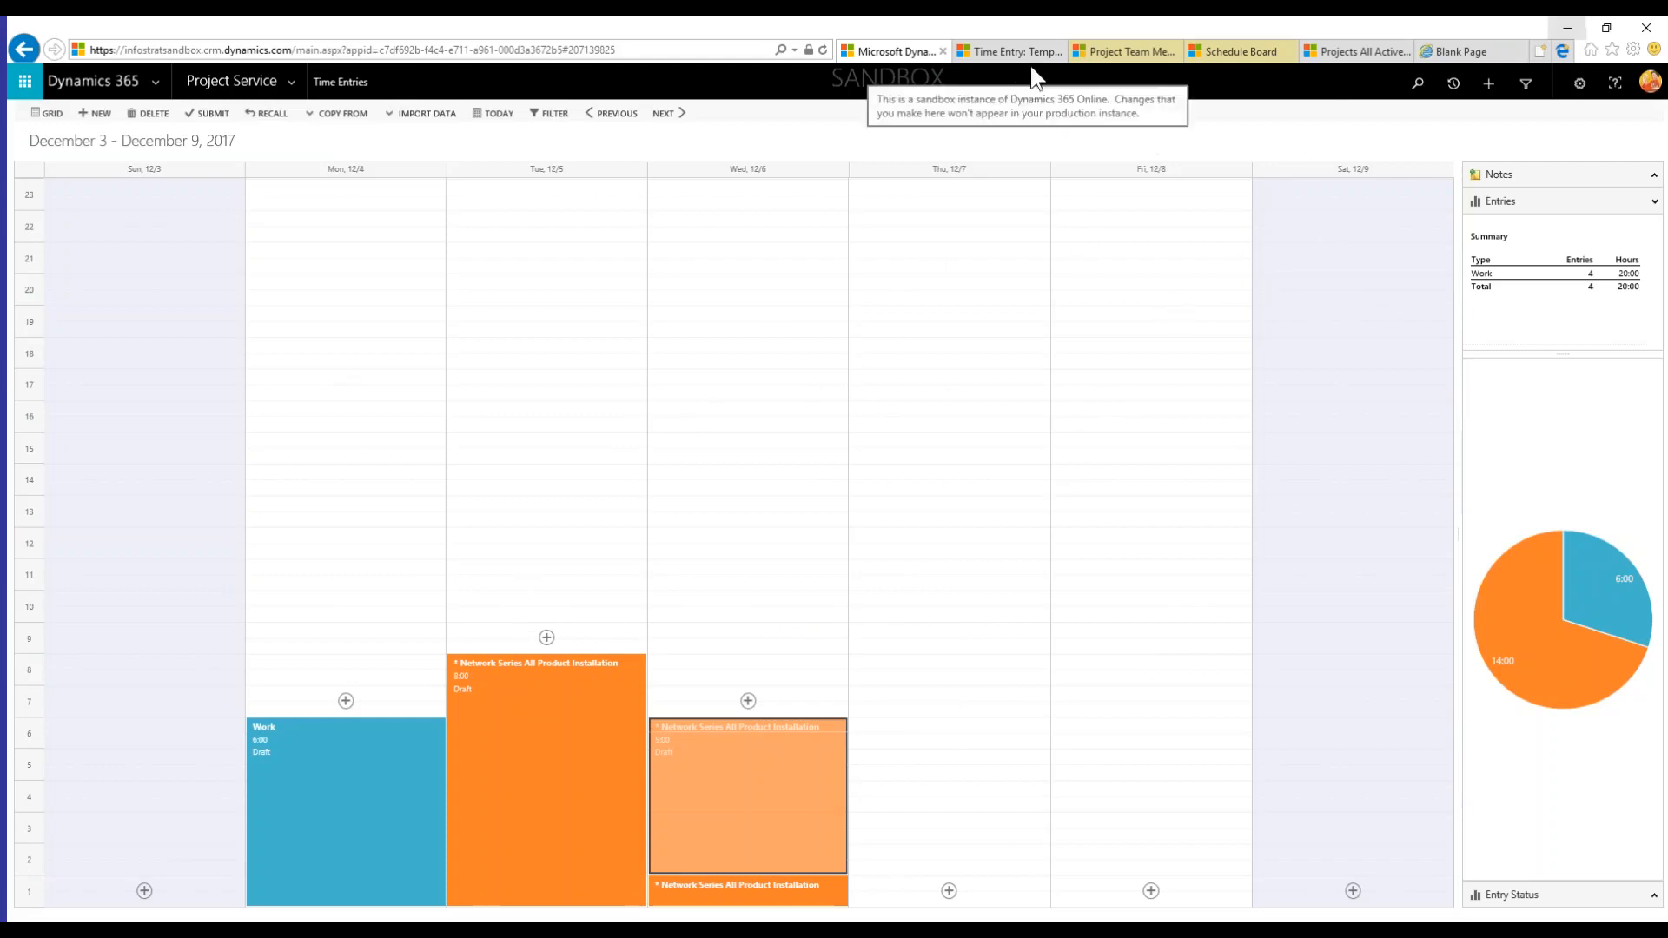
# - Close the browser tabs holding the Temporary Project Manager time entry and the weekly time entries calendar
pyautogui.click(999, 52)
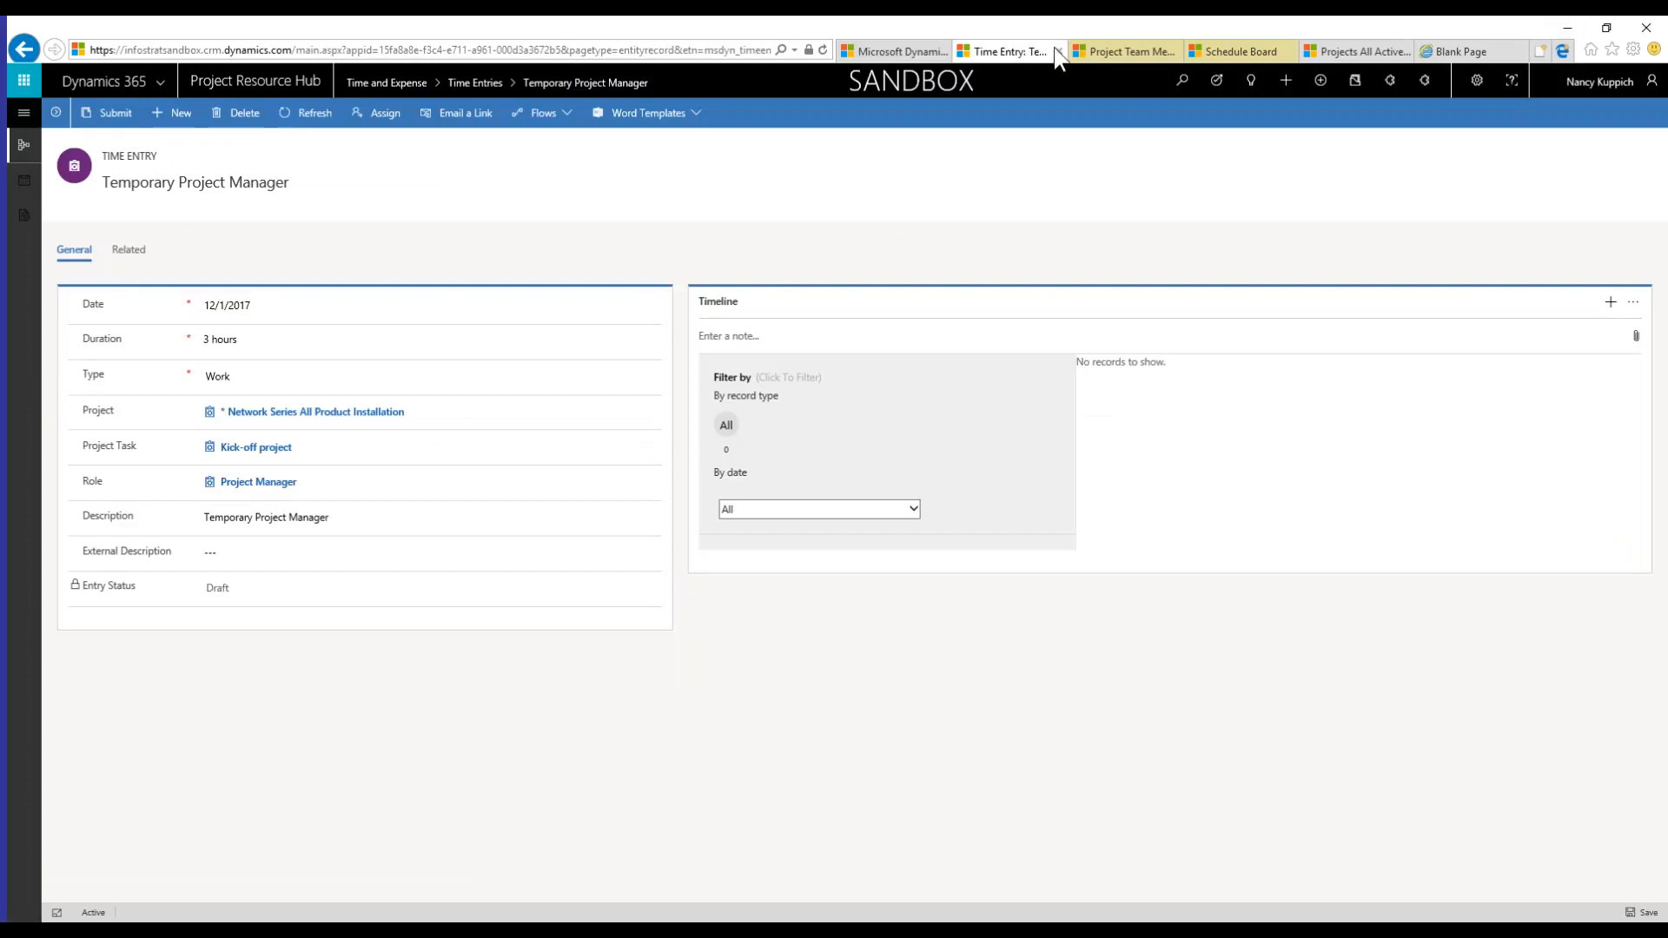
pyautogui.click(1060, 51)
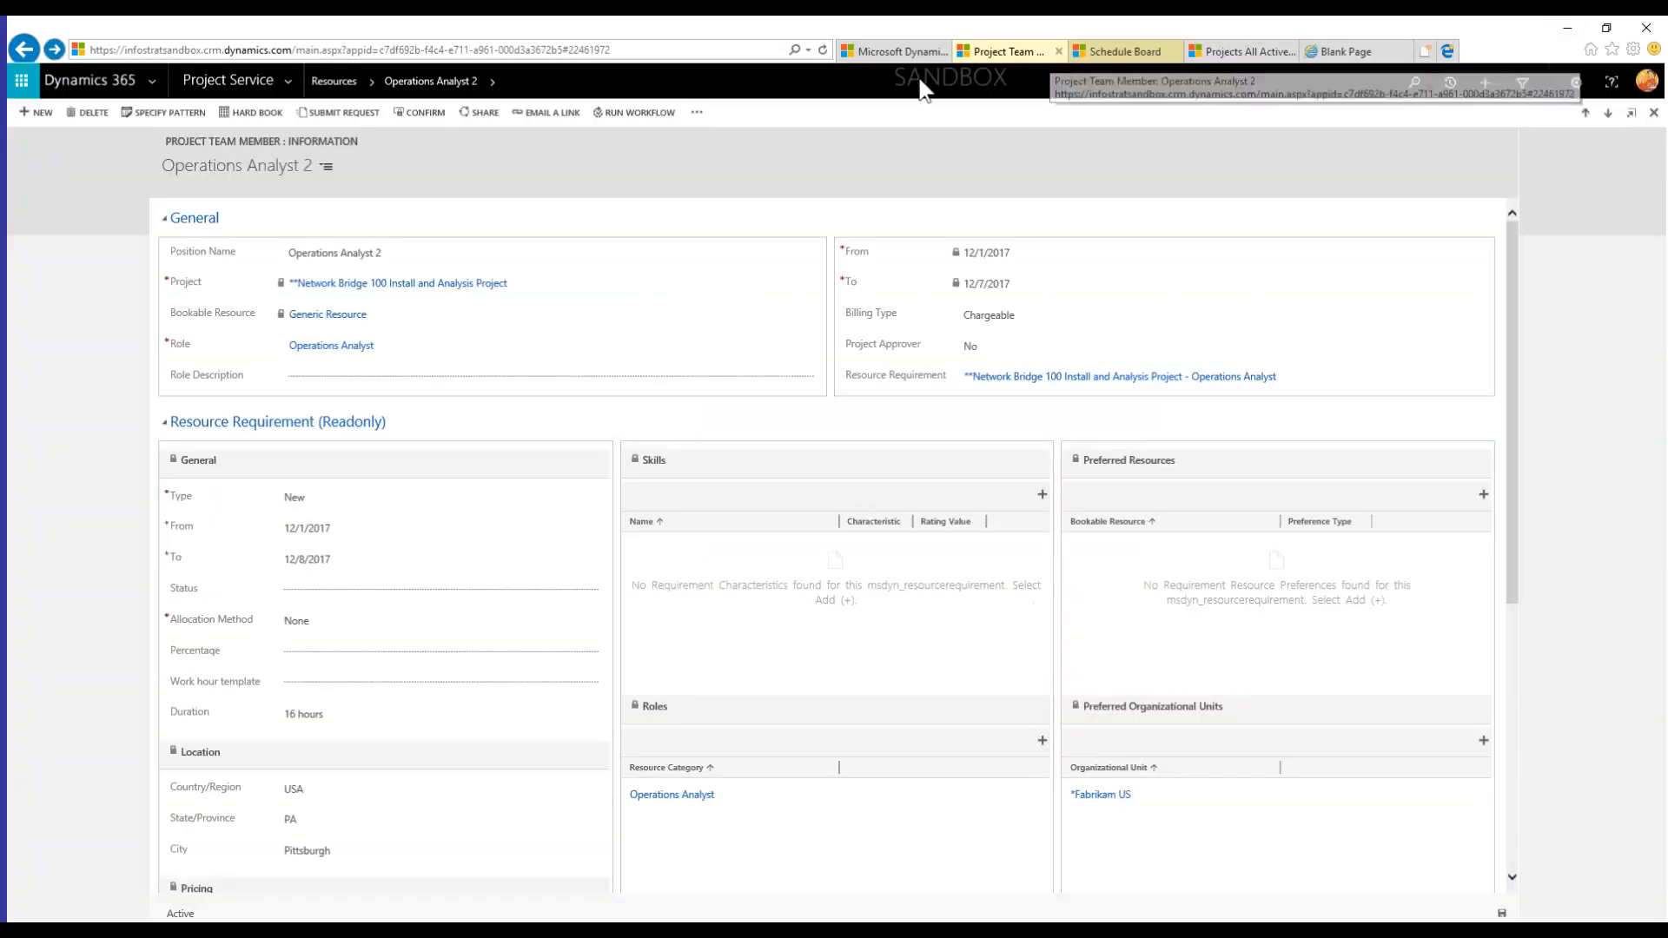
pyautogui.click(898, 53)
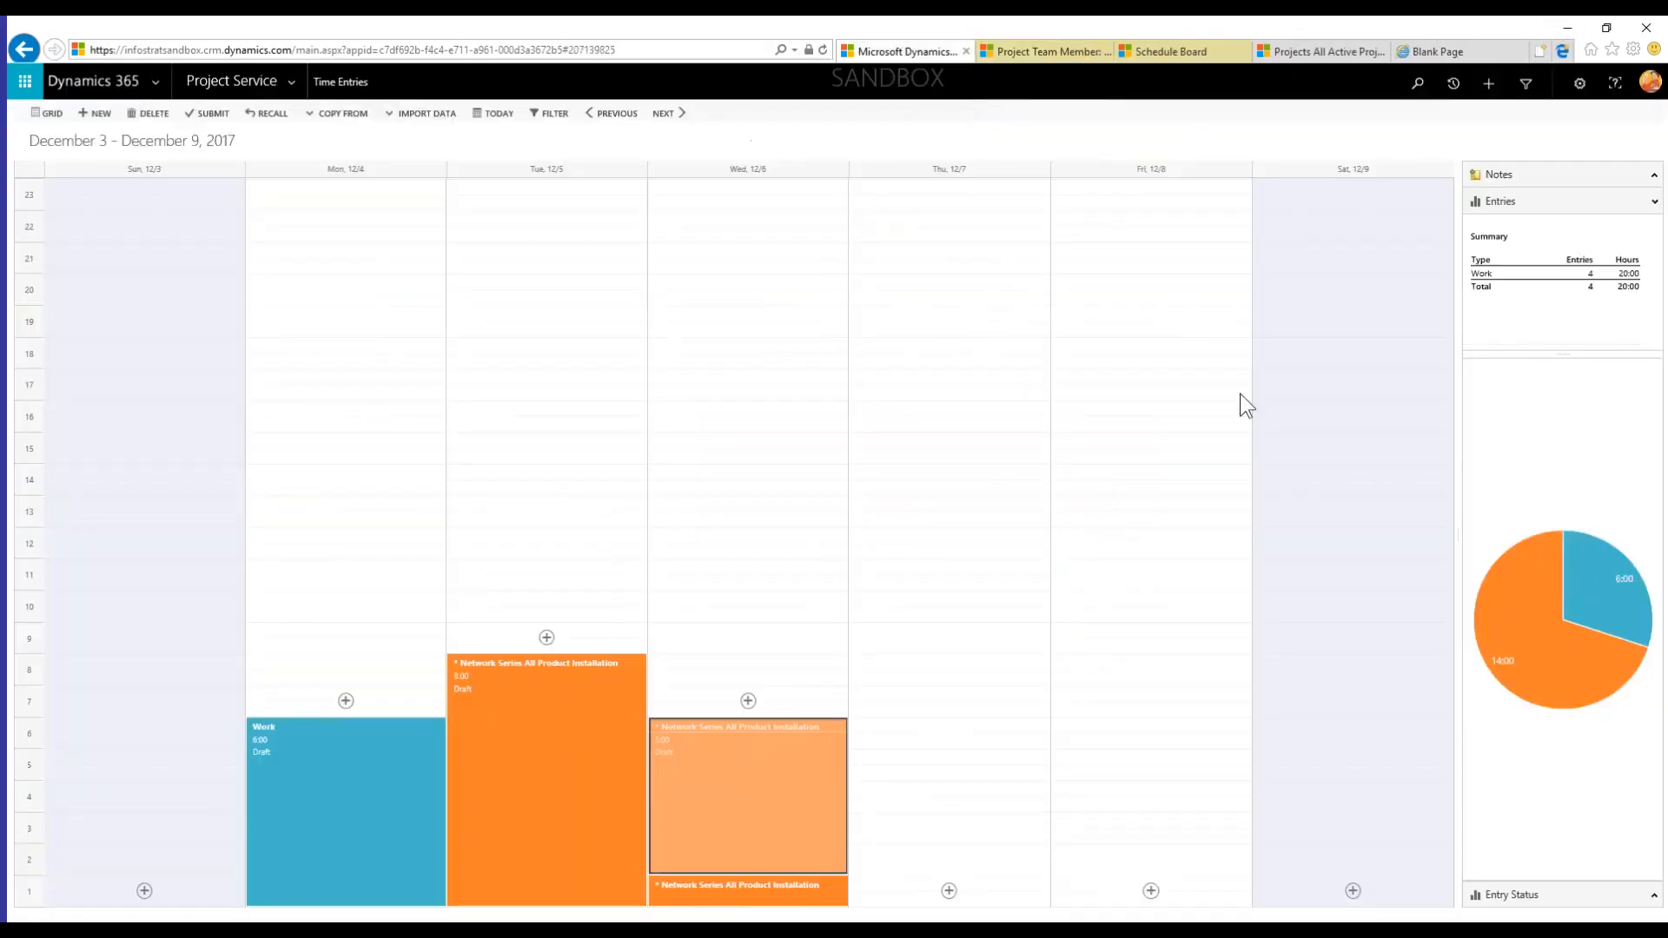
pyautogui.click(966, 52)
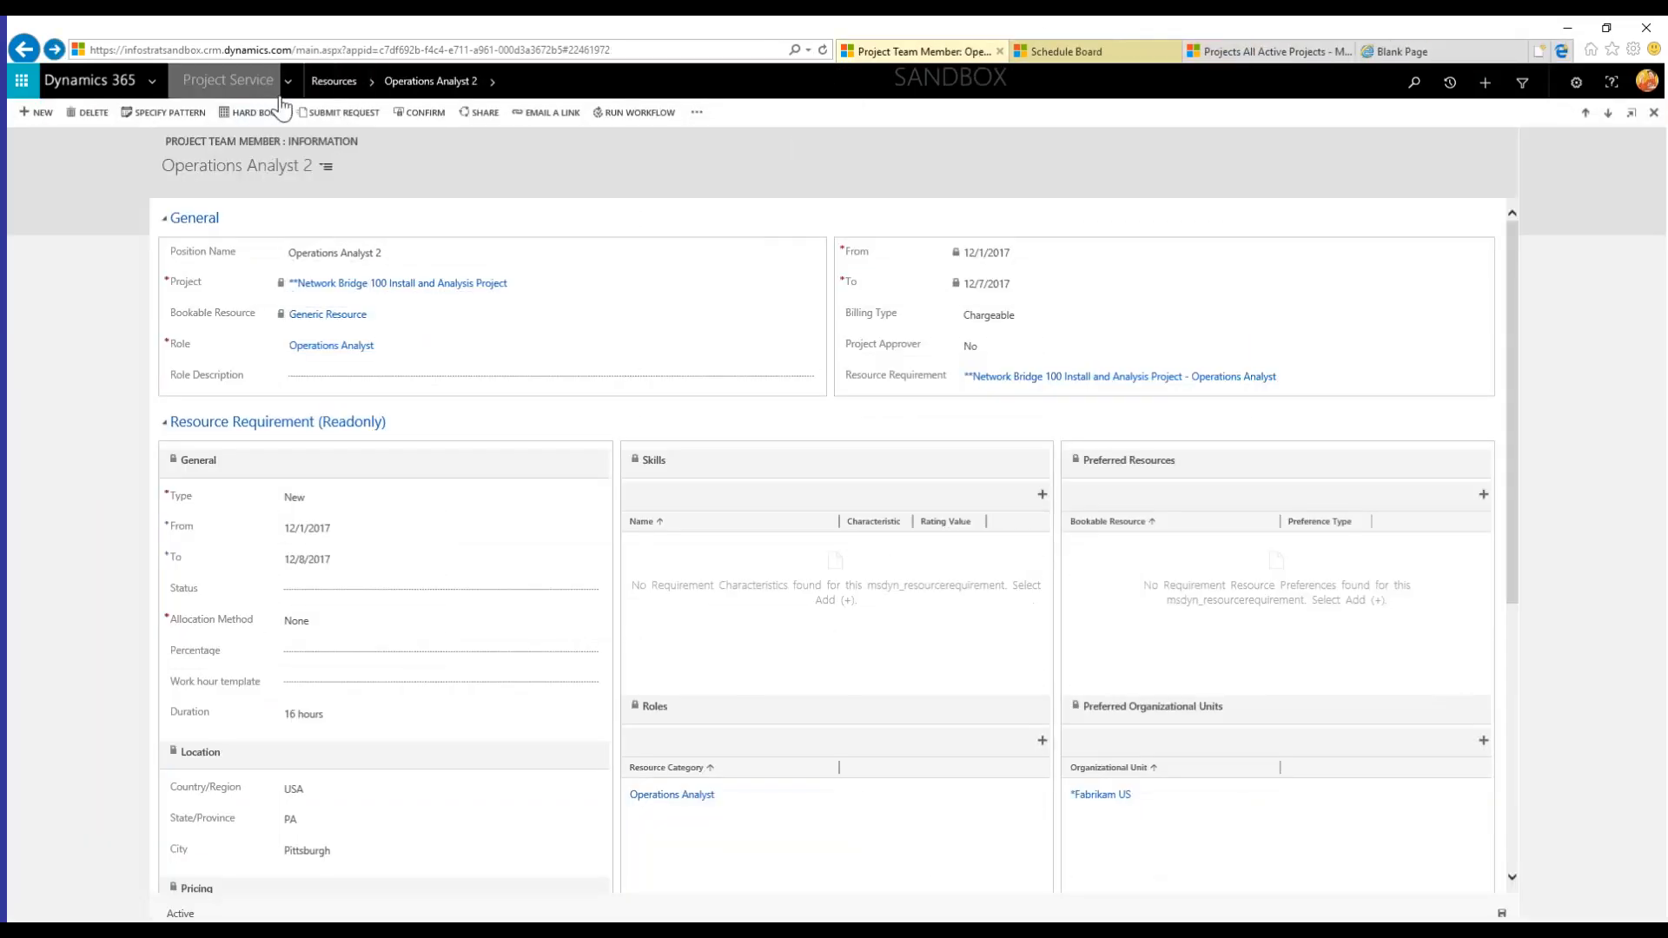
# - Open the Project Service dashboards to view the Practice Management Dashboard
pyautogui.click(289, 83)
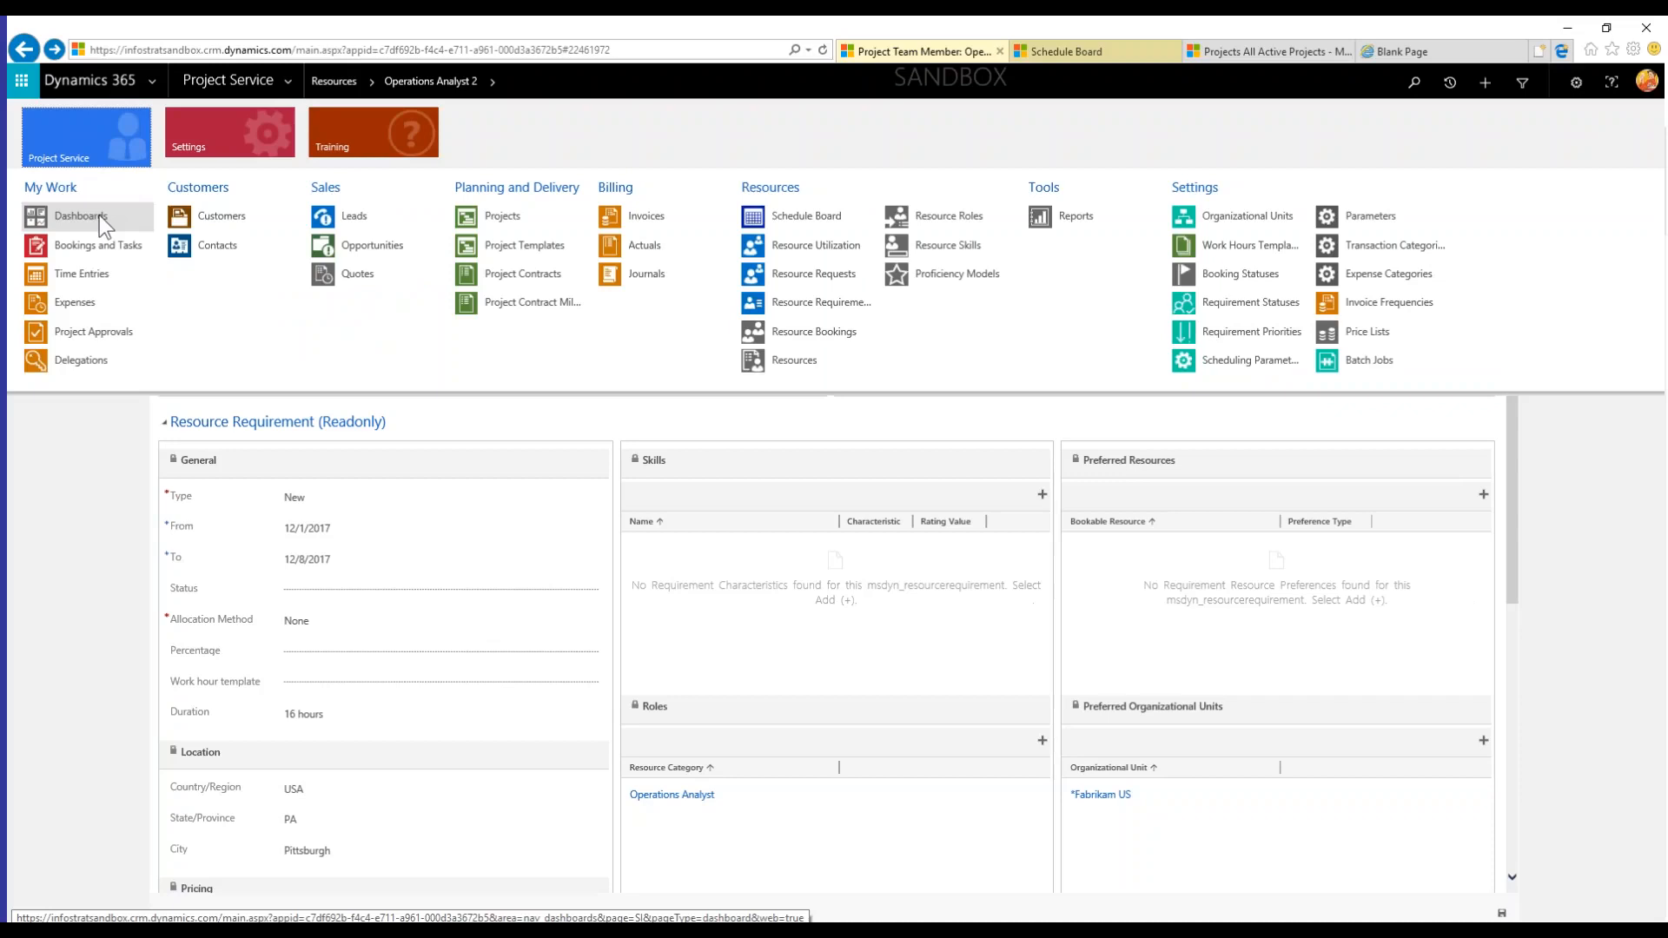
pyautogui.click(56, 214)
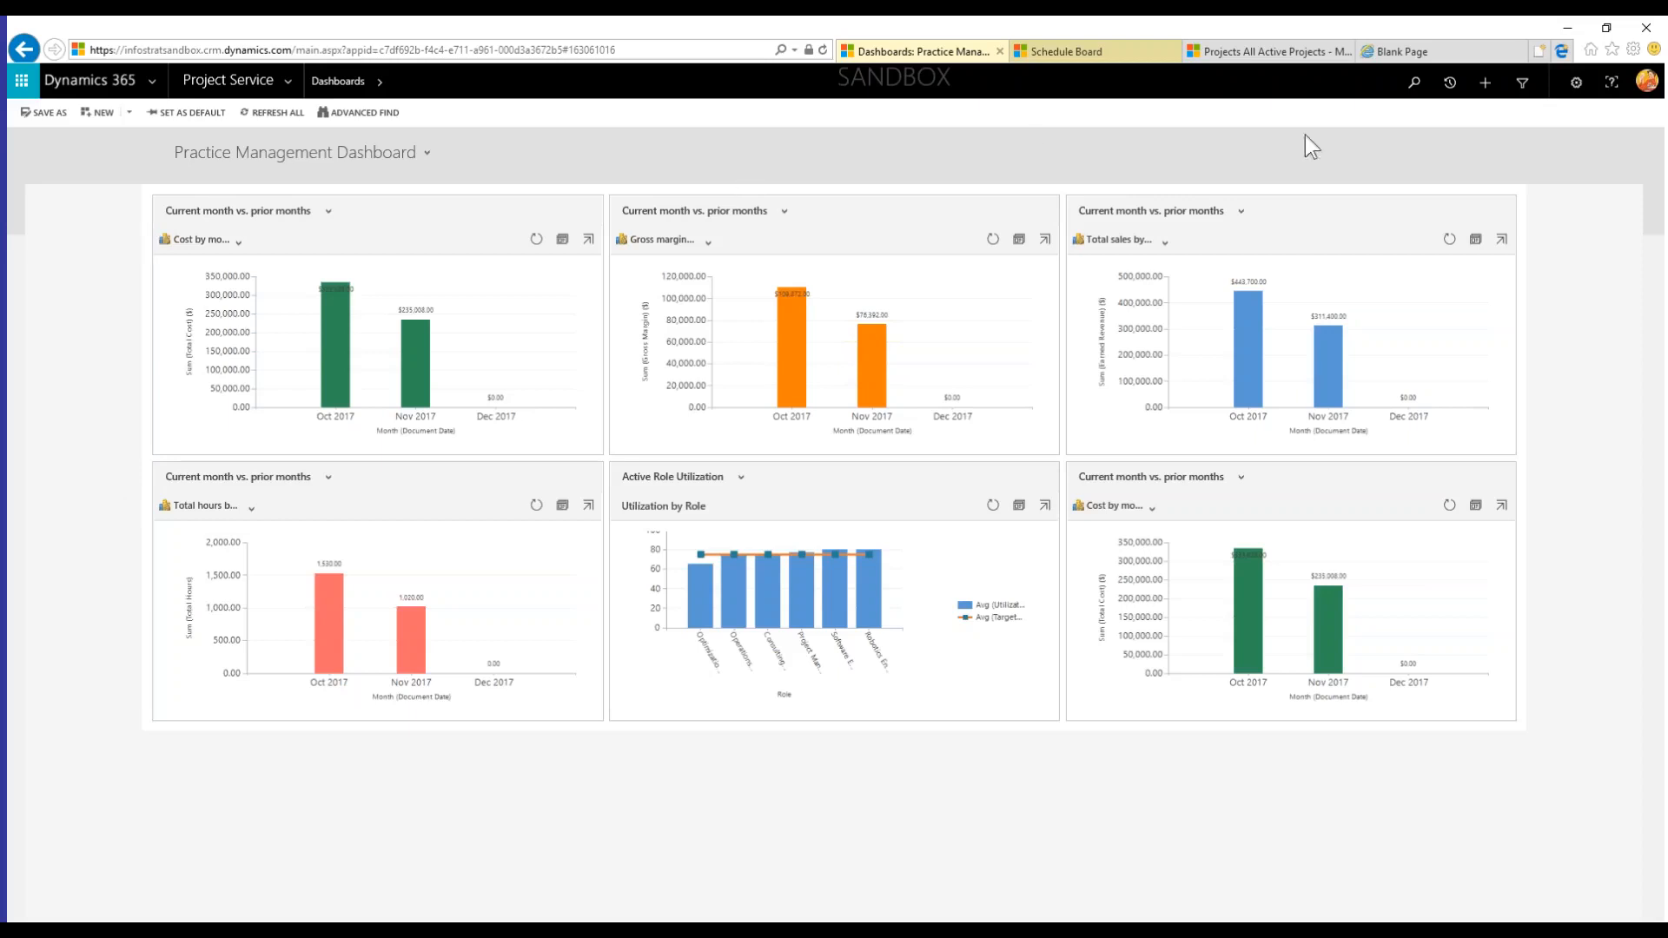
# - Close the All Active Projects browser tab and switch away from the browser
pyautogui.click(1241, 55)
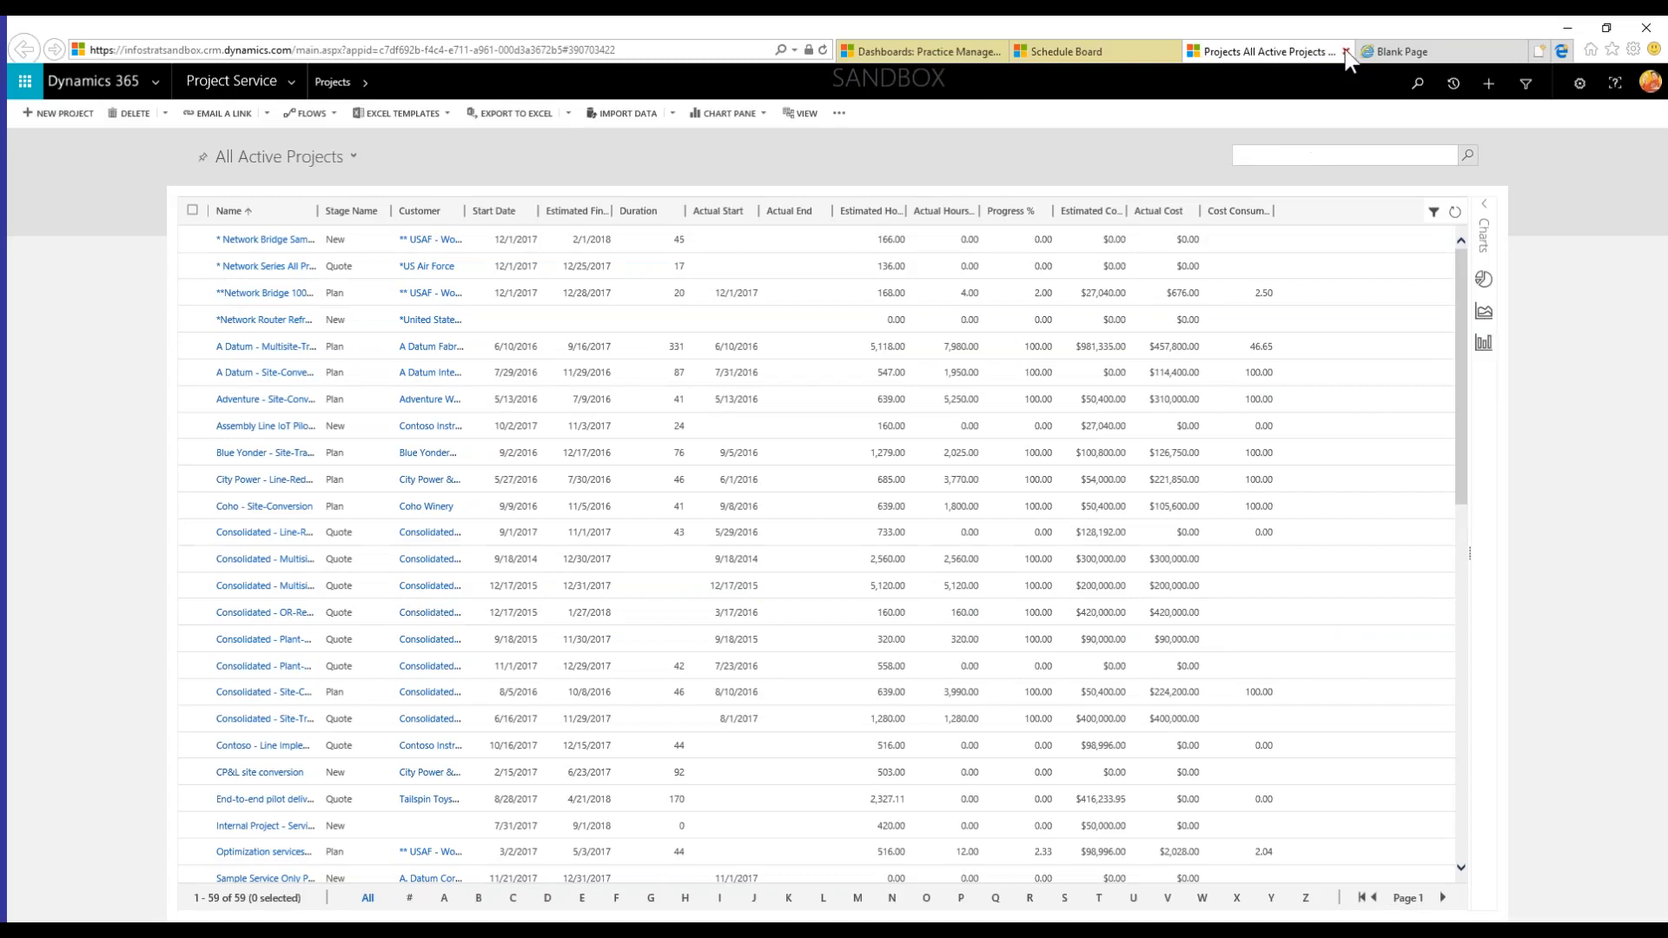
pyautogui.click(1345, 52)
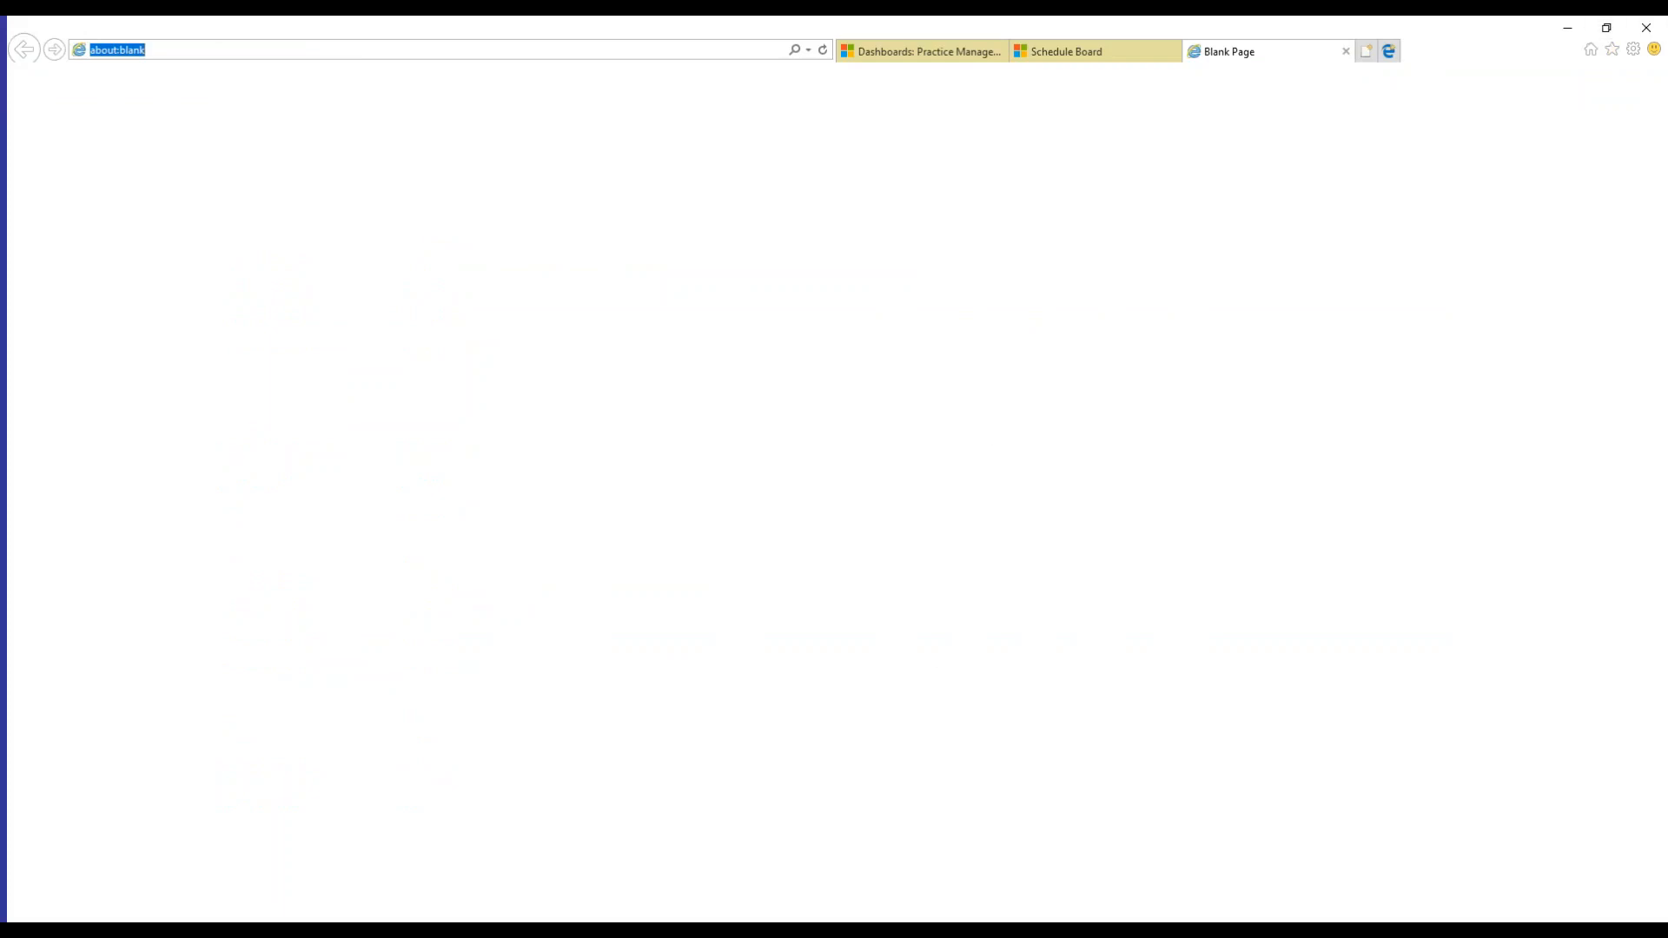
pyautogui.hotkey('alt', 'Tab')
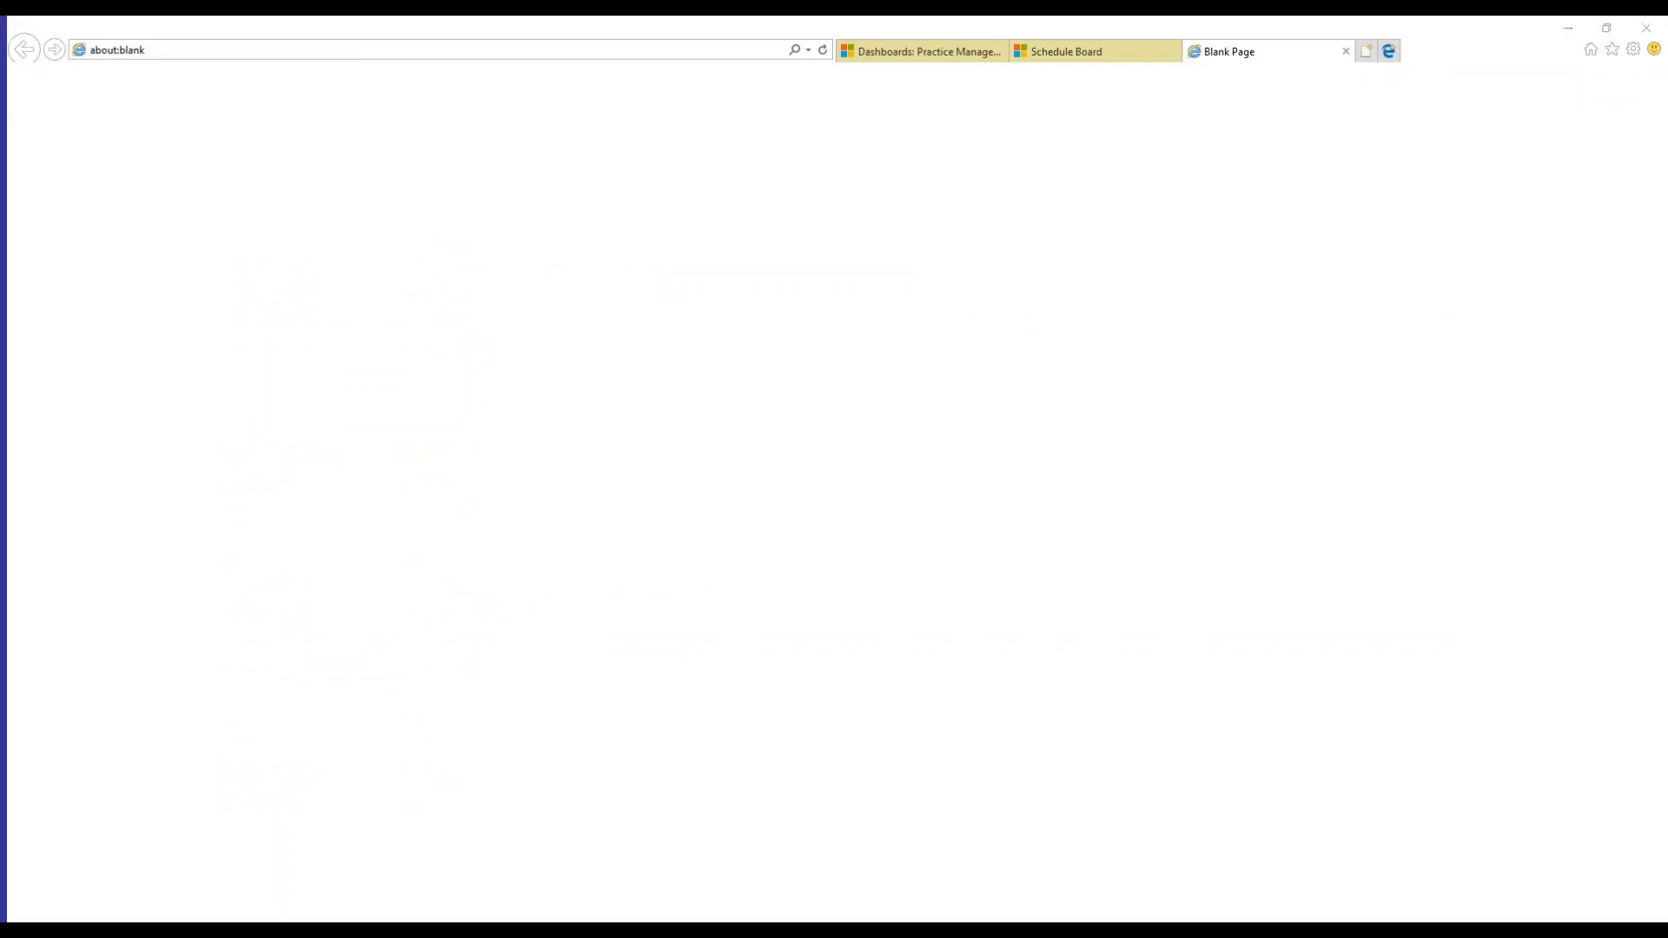